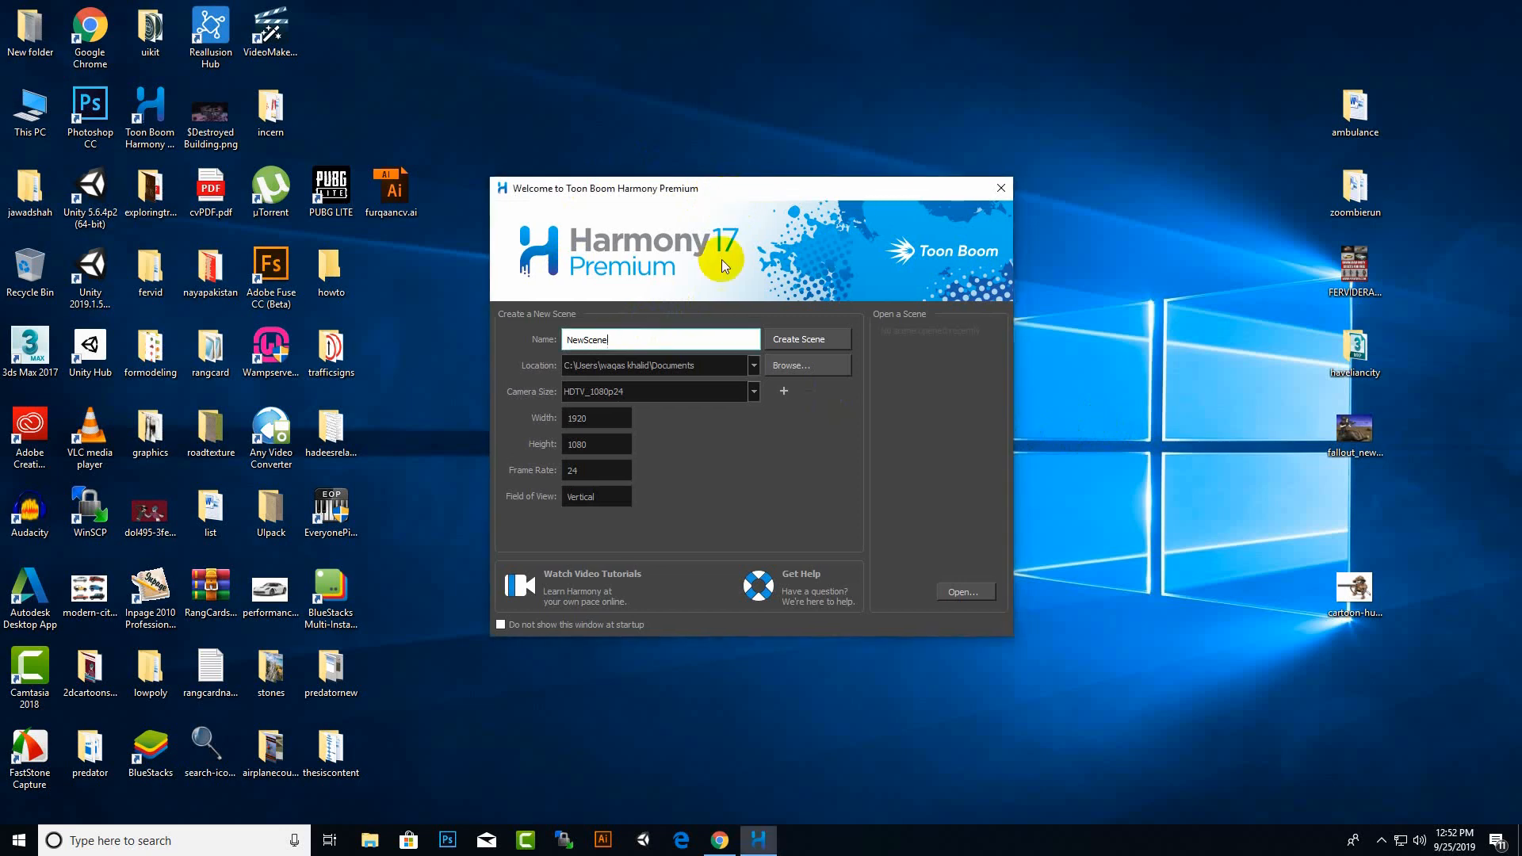
Name the new scene ProjectNo1
{"action": "left_click", "coordinate": [700, 338]}
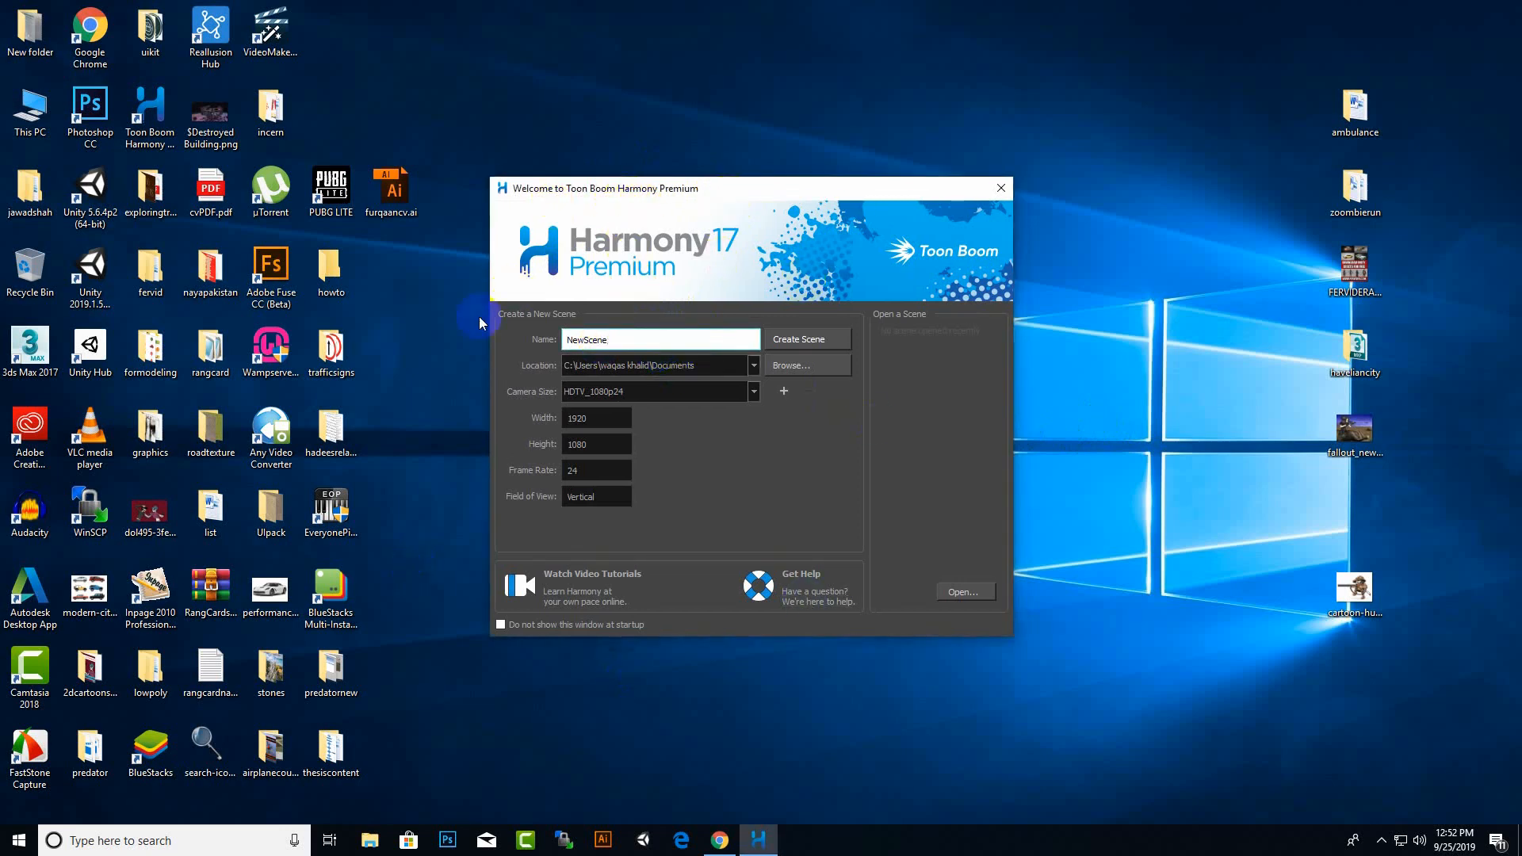
{"action": "left_click", "coordinate": [660, 337]}
{"action": "left_click_drag", "start_coordinate": [660, 336], "coordinate": [559, 341]}
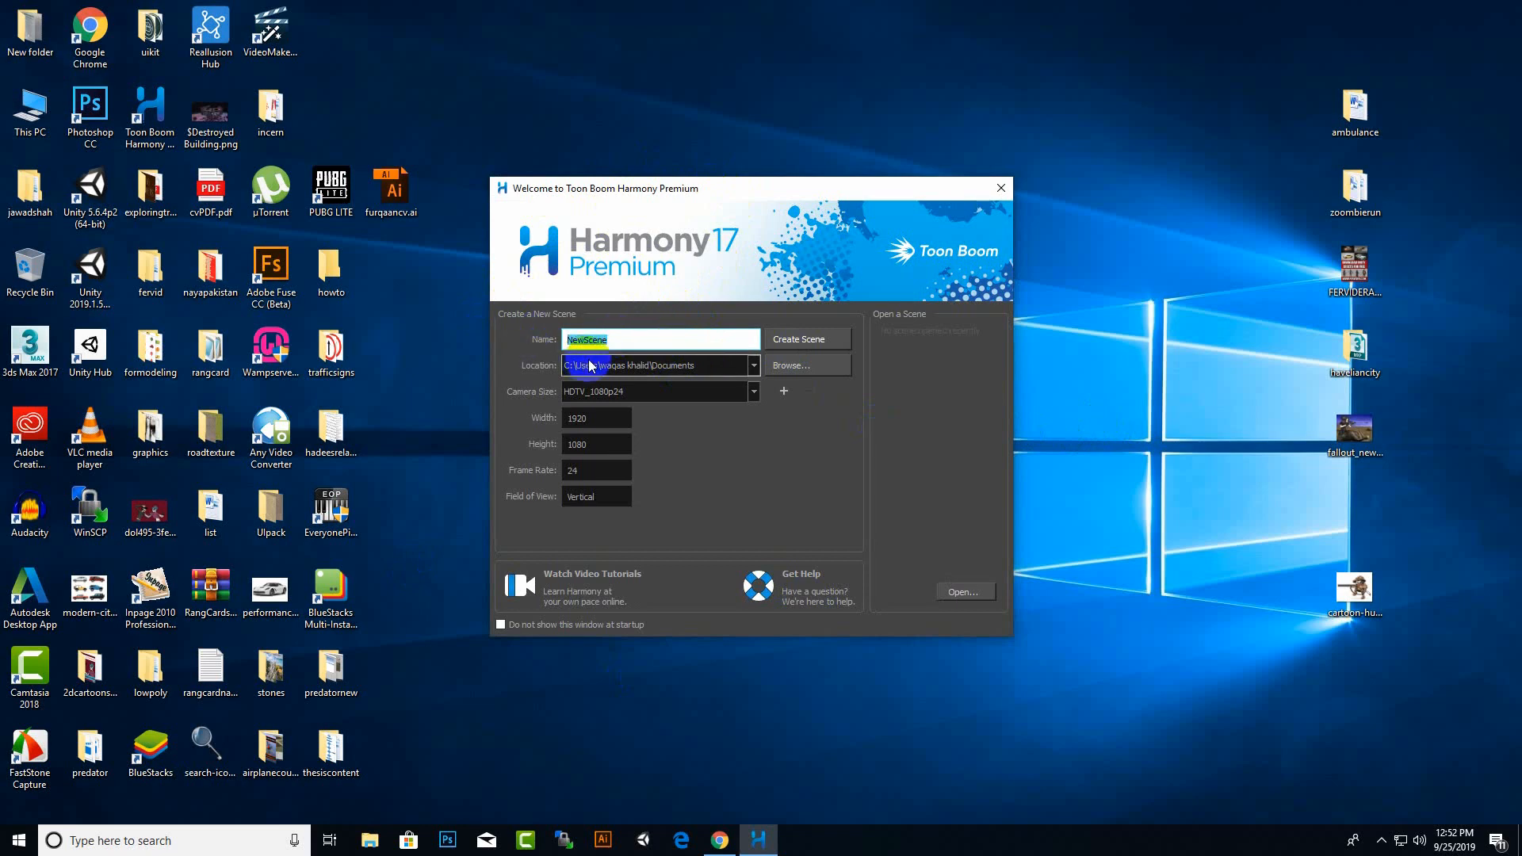
{"action": "type", "text": "ProjectNo1"}
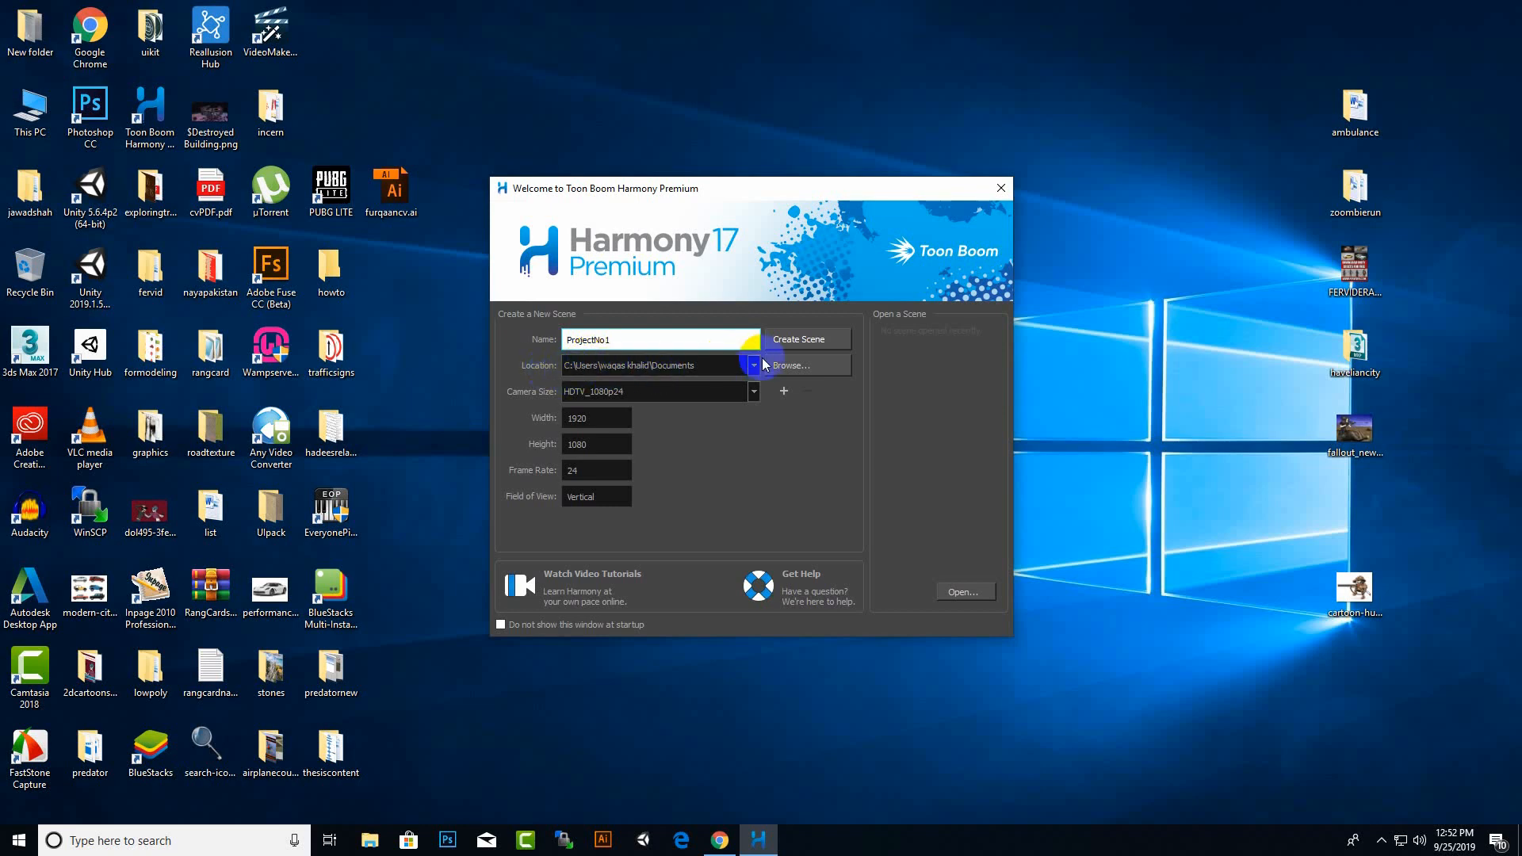
{"action": "left_click_drag", "start_coordinate": [717, 339], "coordinate": [547, 346]}
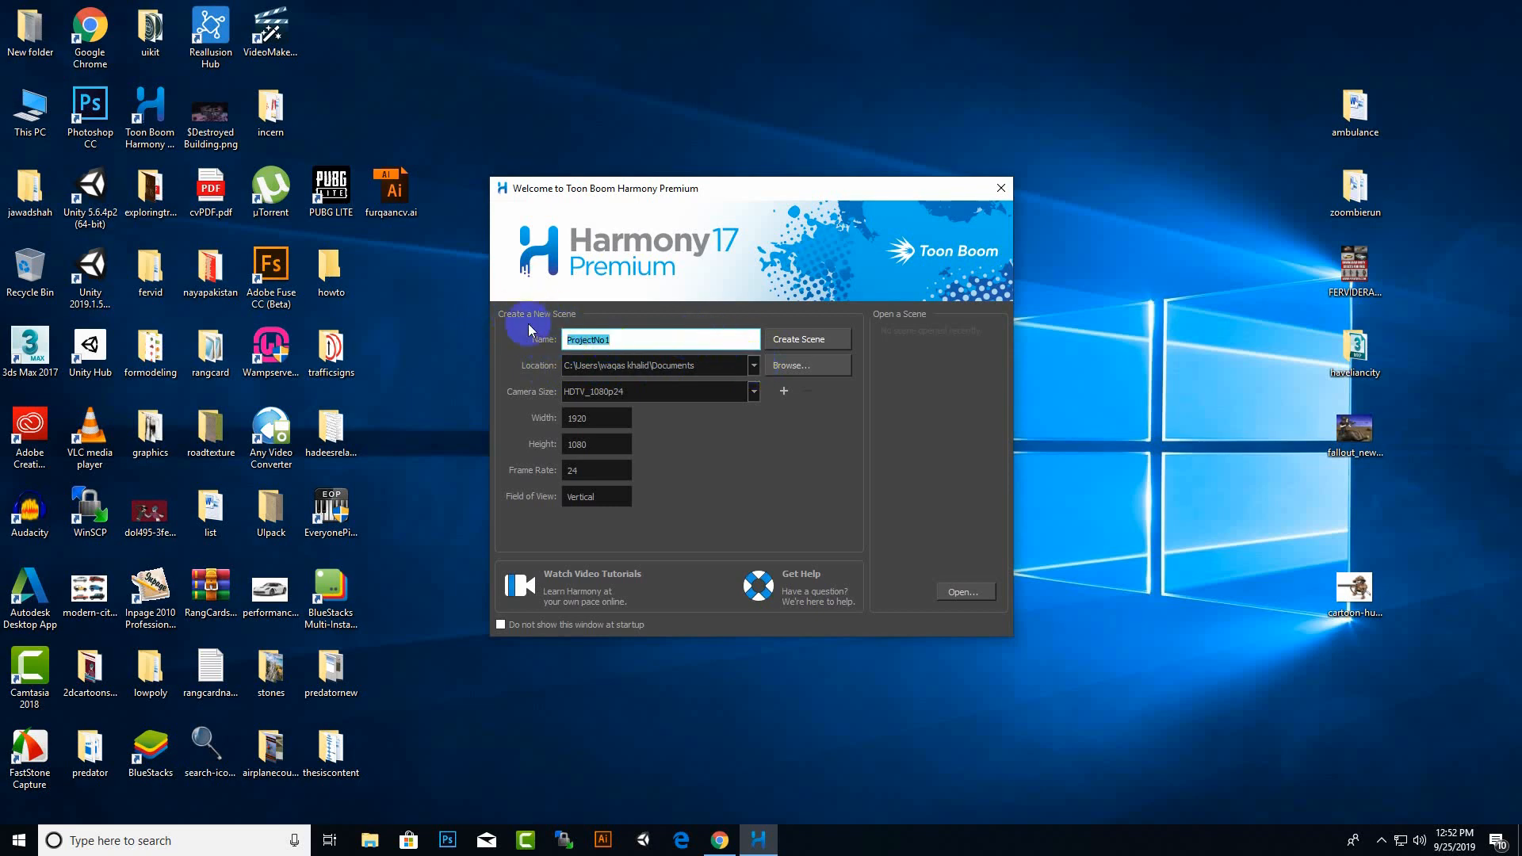
{"action": "left_click", "coordinate": [609, 340]}
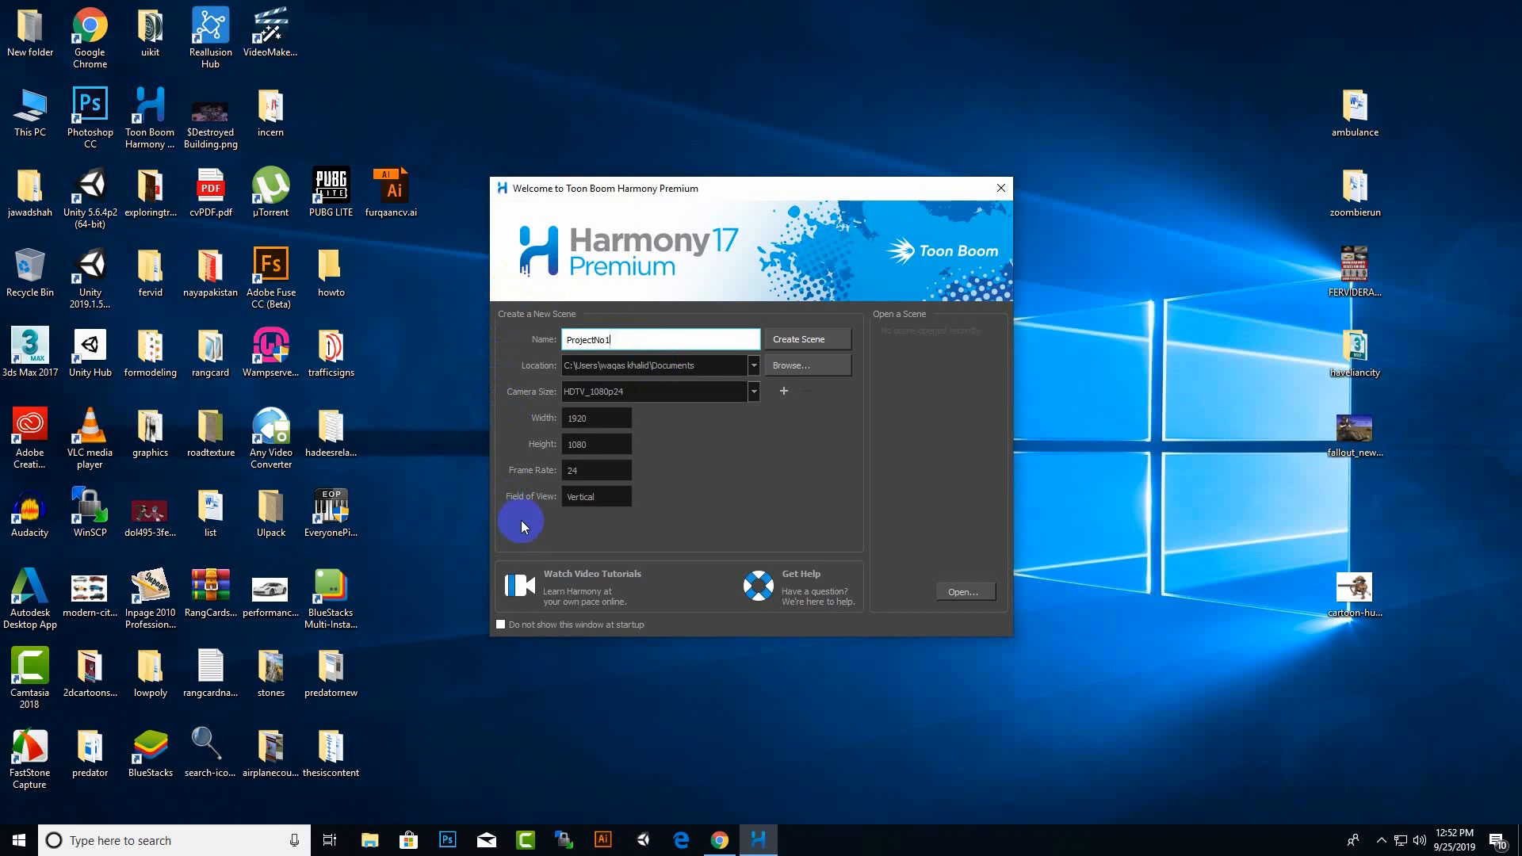
{"action": "left_click", "coordinate": [655, 334]}
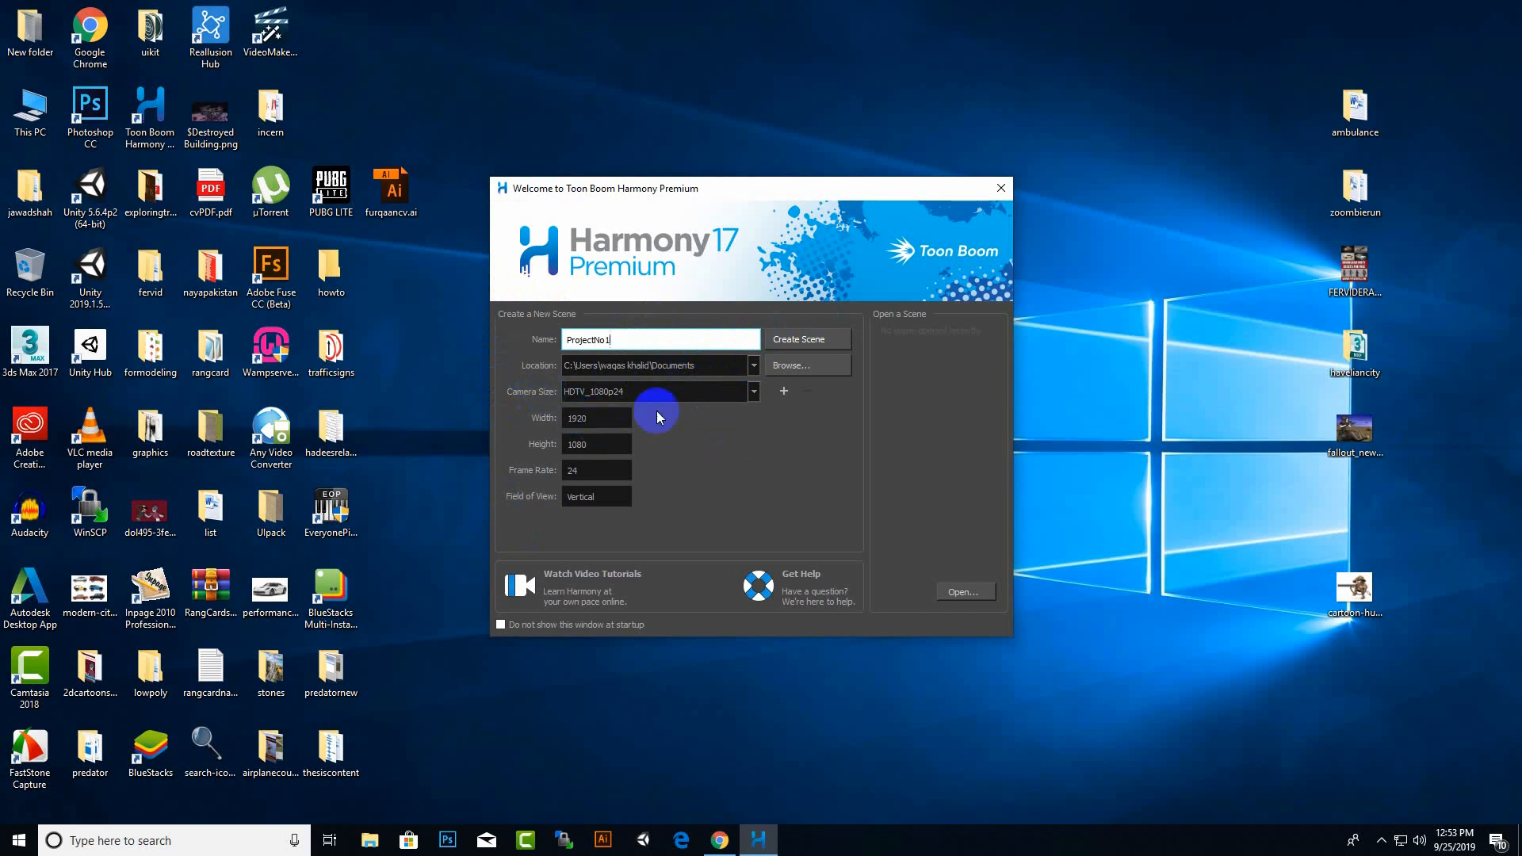
Keep the HDTV_1080p24 camera size and create the scene
{"action": "left_click", "coordinate": [754, 392]}
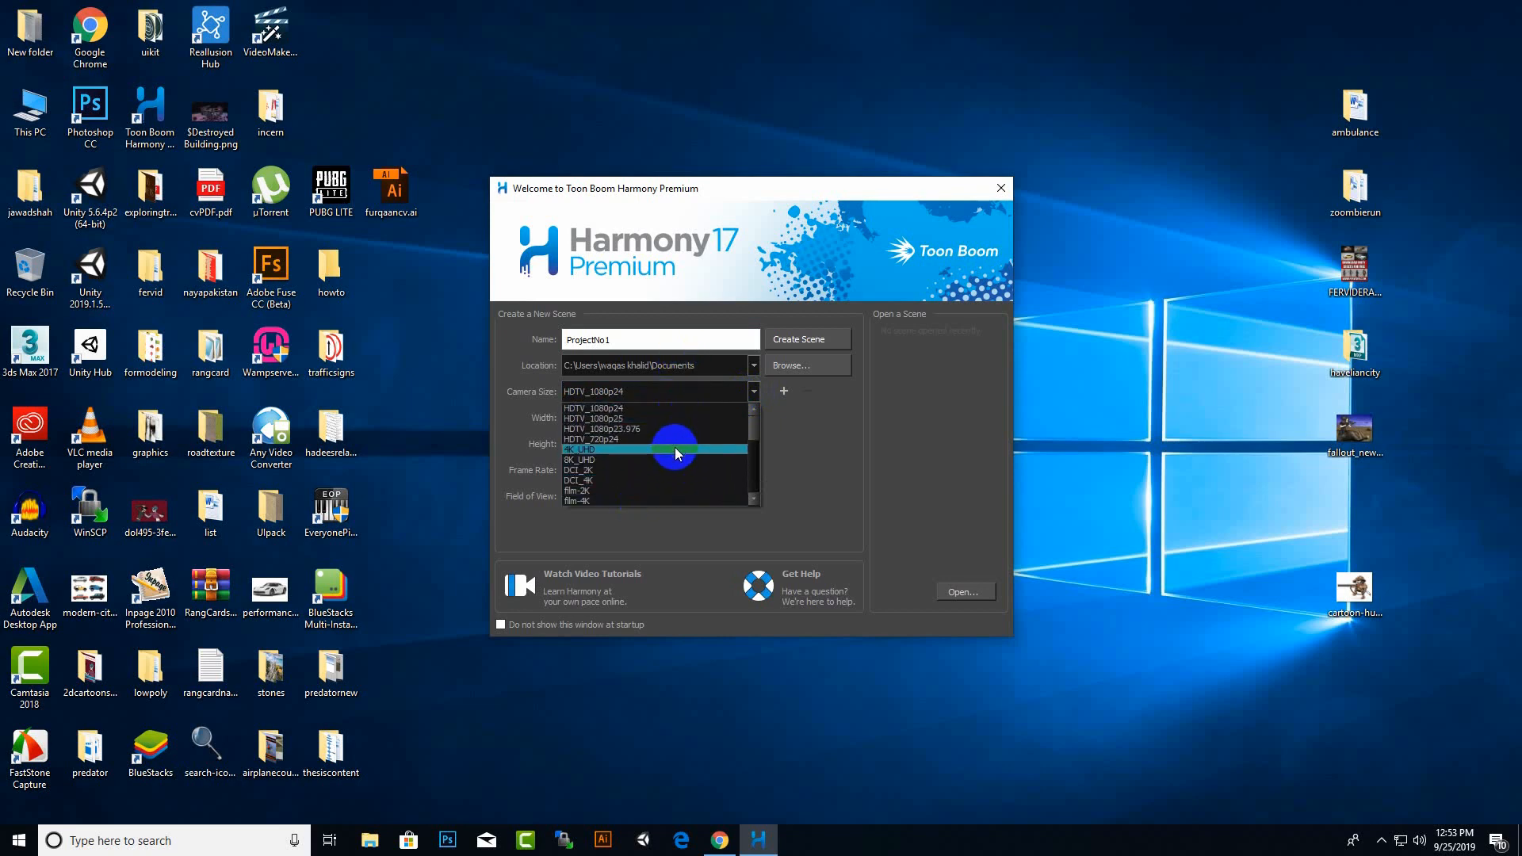
{"action": "left_click", "coordinate": [802, 415]}
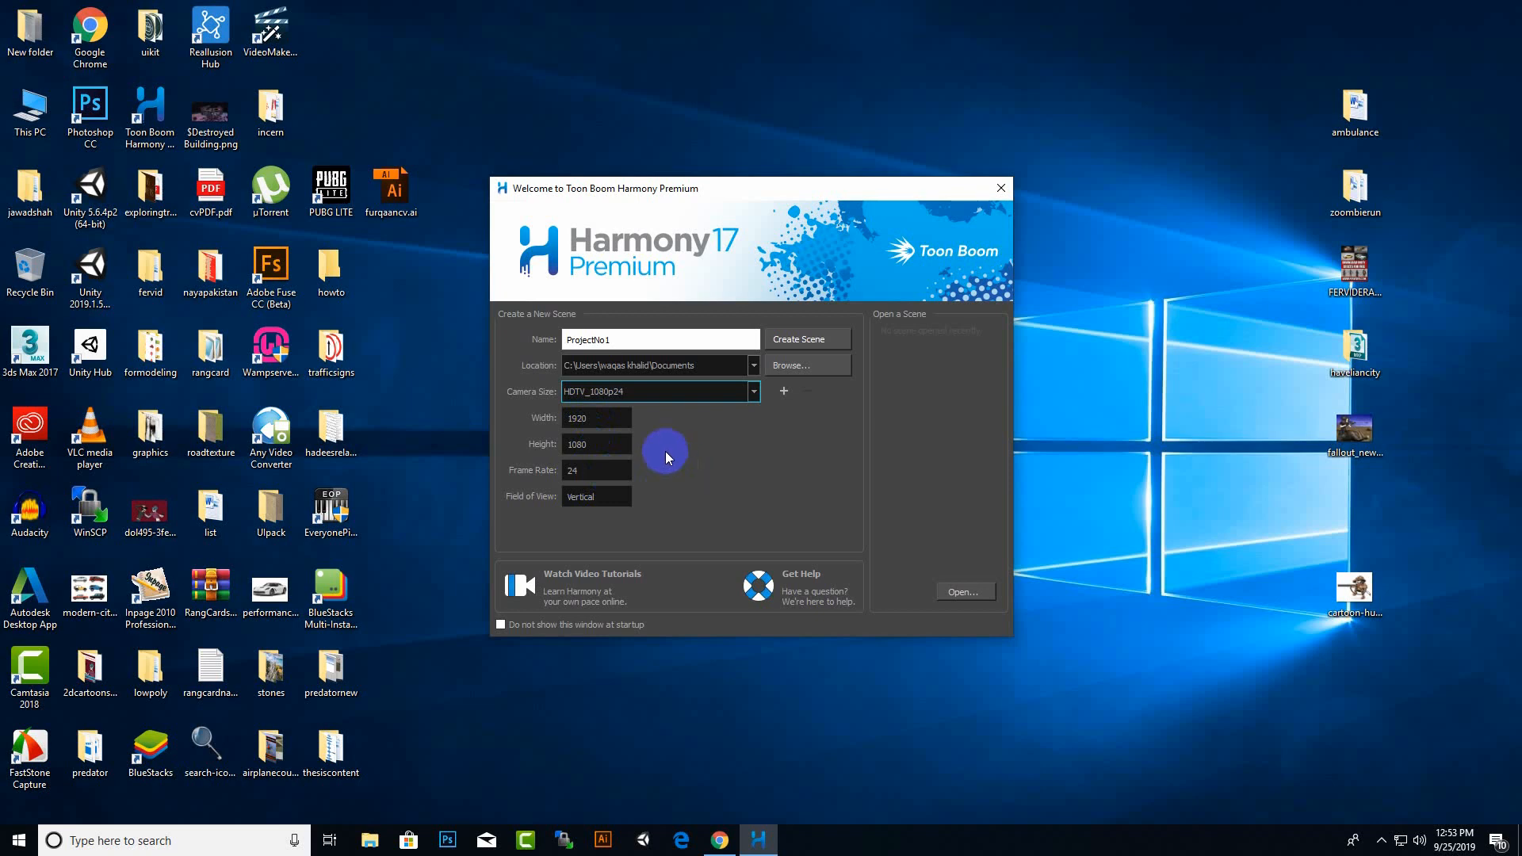
{"action": "left_click", "coordinate": [816, 339]}
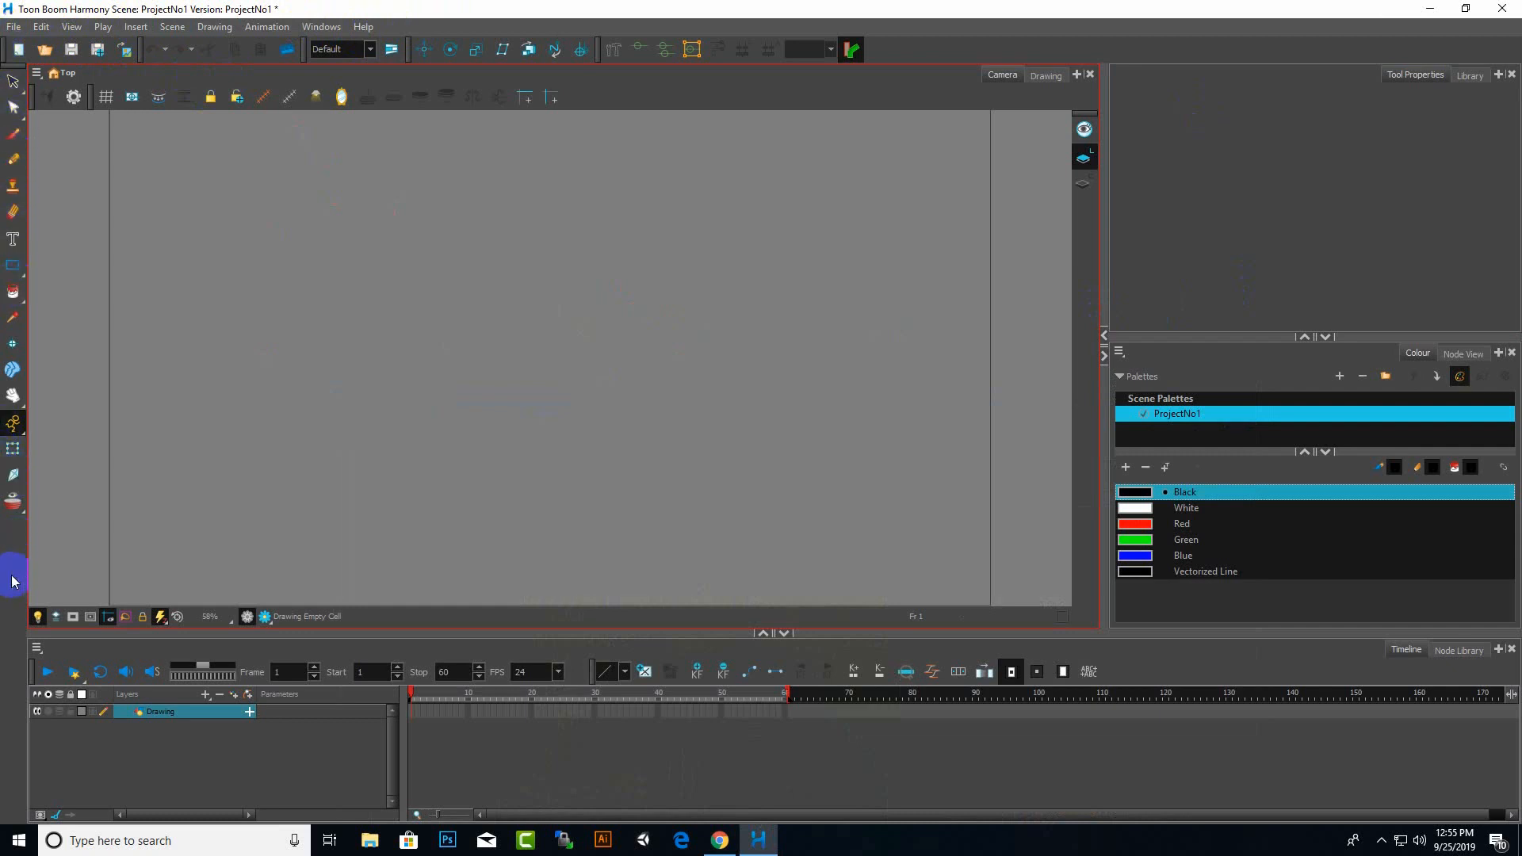
Examine the new scene's workspace: the camera frame, tool properties, colour palettes and timeline
{"action": "left_click", "coordinate": [378, 775]}
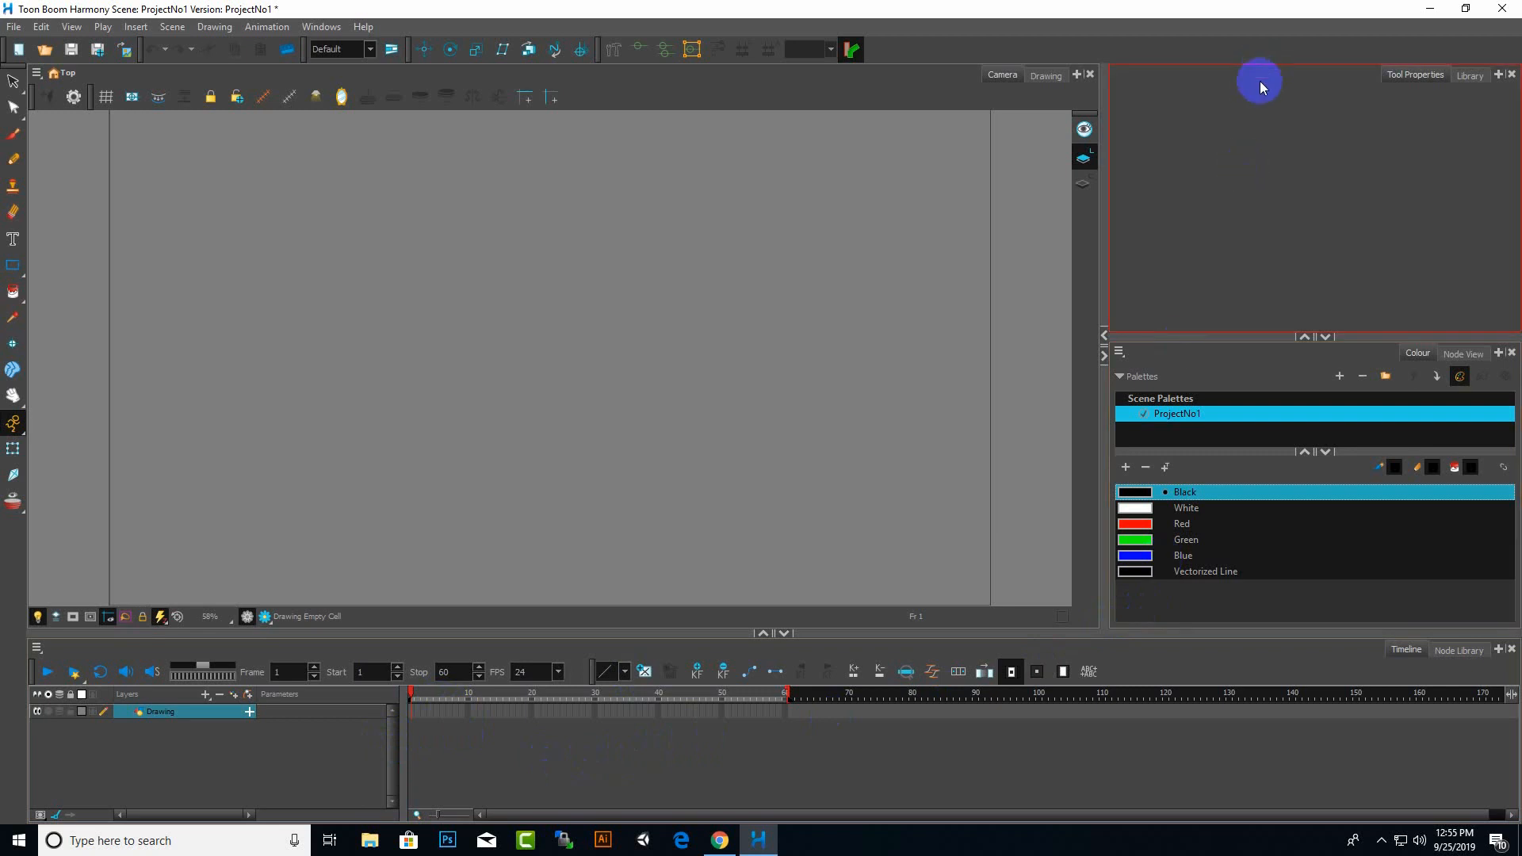
{"action": "left_click", "coordinate": [1272, 414]}
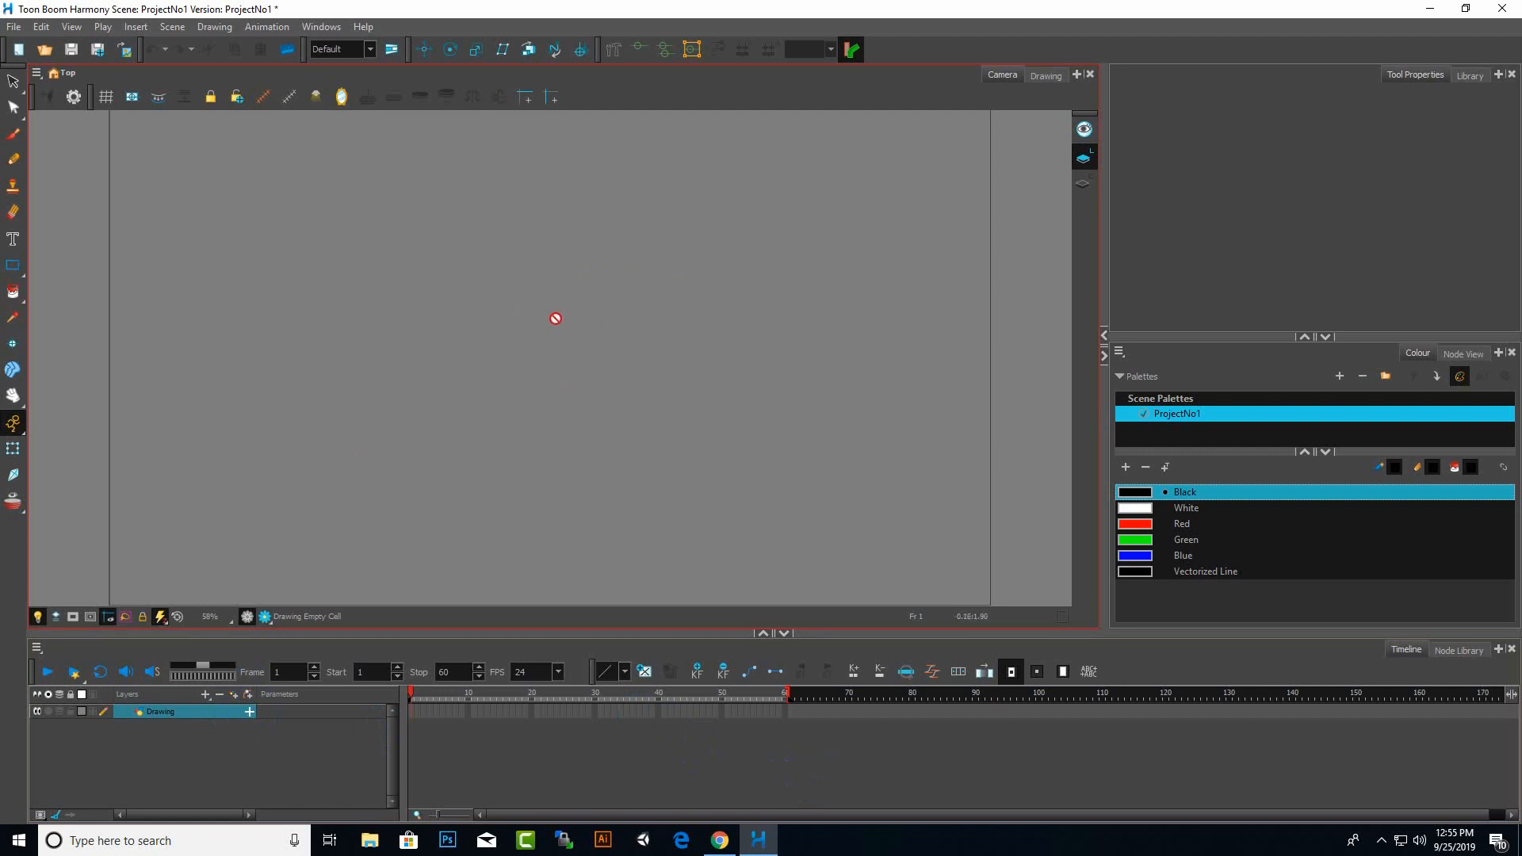
{"action": "scroll", "coordinate": [555, 318], "scroll_direction": "down", "scroll_amount": 1}
{"action": "scroll", "coordinate": [556, 318], "scroll_direction": "down", "scroll_amount": 1}
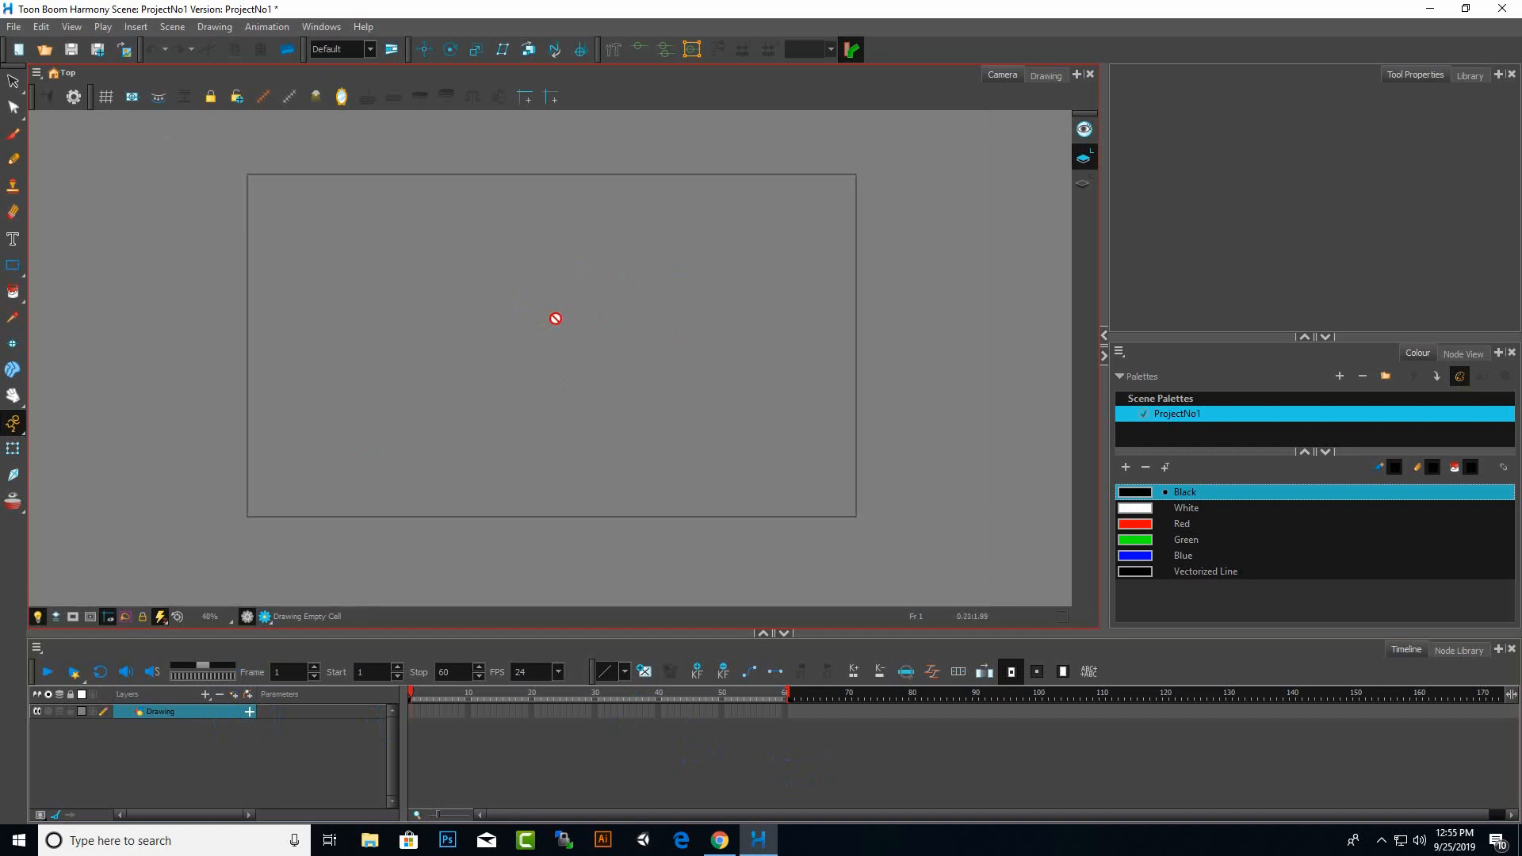
{"action": "scroll", "coordinate": [556, 317], "scroll_direction": "down", "scroll_amount": 3}
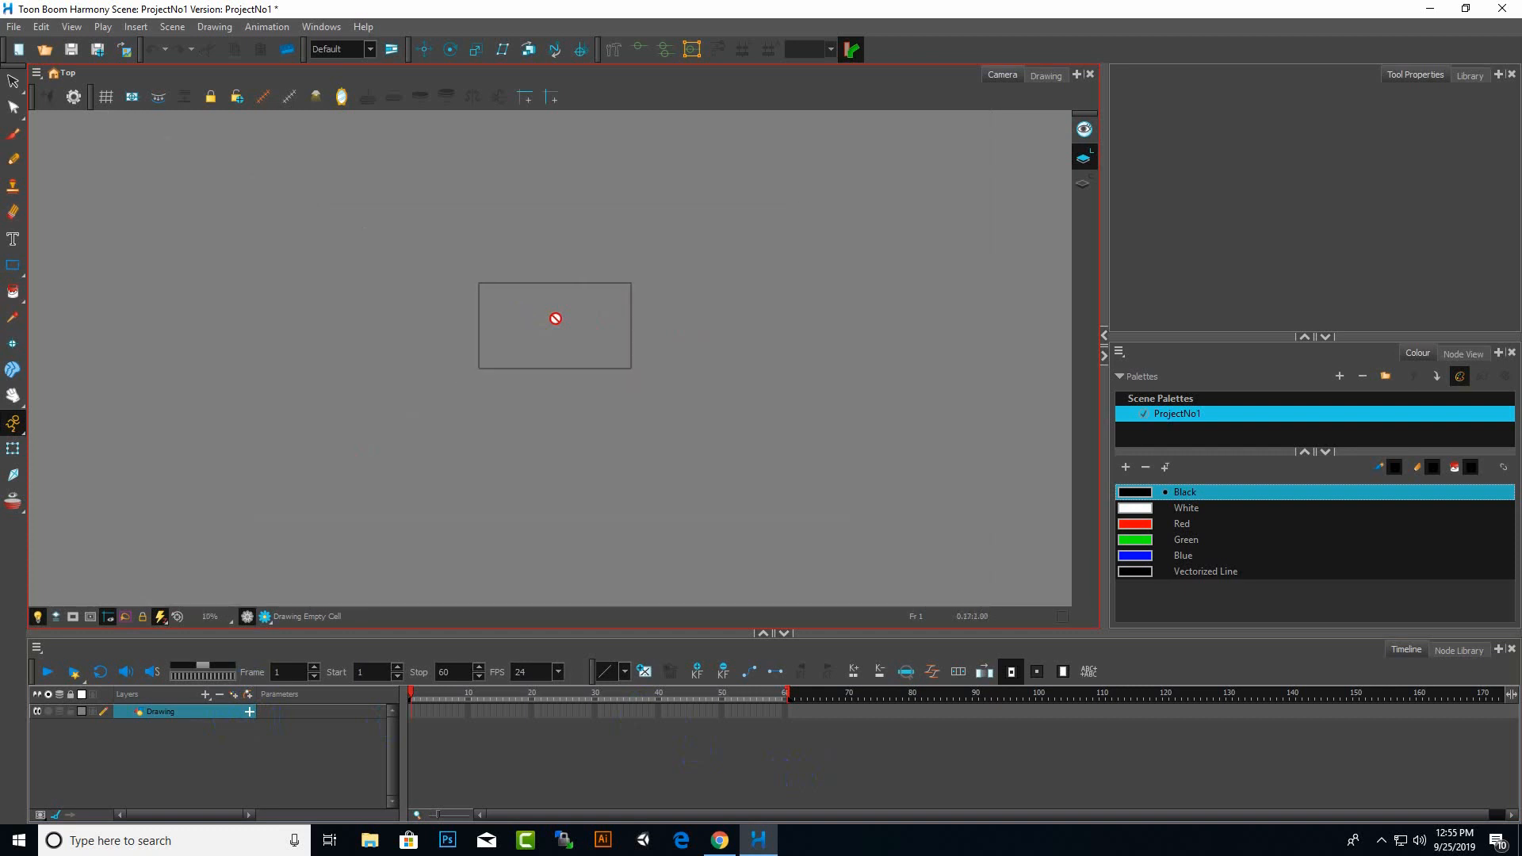
{"action": "scroll", "coordinate": [556, 318], "scroll_direction": "up", "scroll_amount": 6}
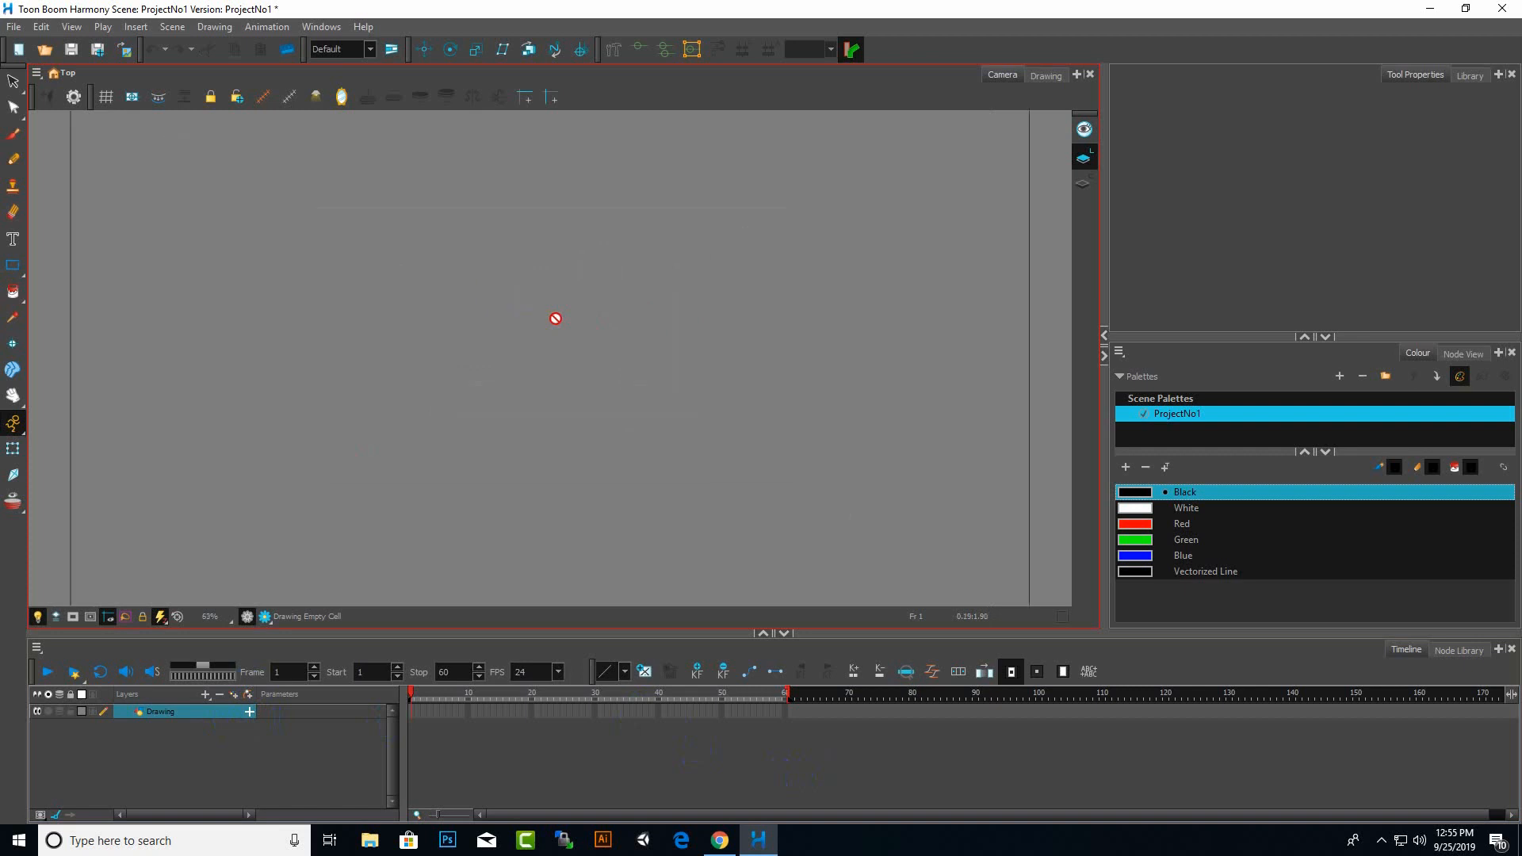
{"action": "scroll", "coordinate": [556, 318], "scroll_direction": "down", "scroll_amount": 1}
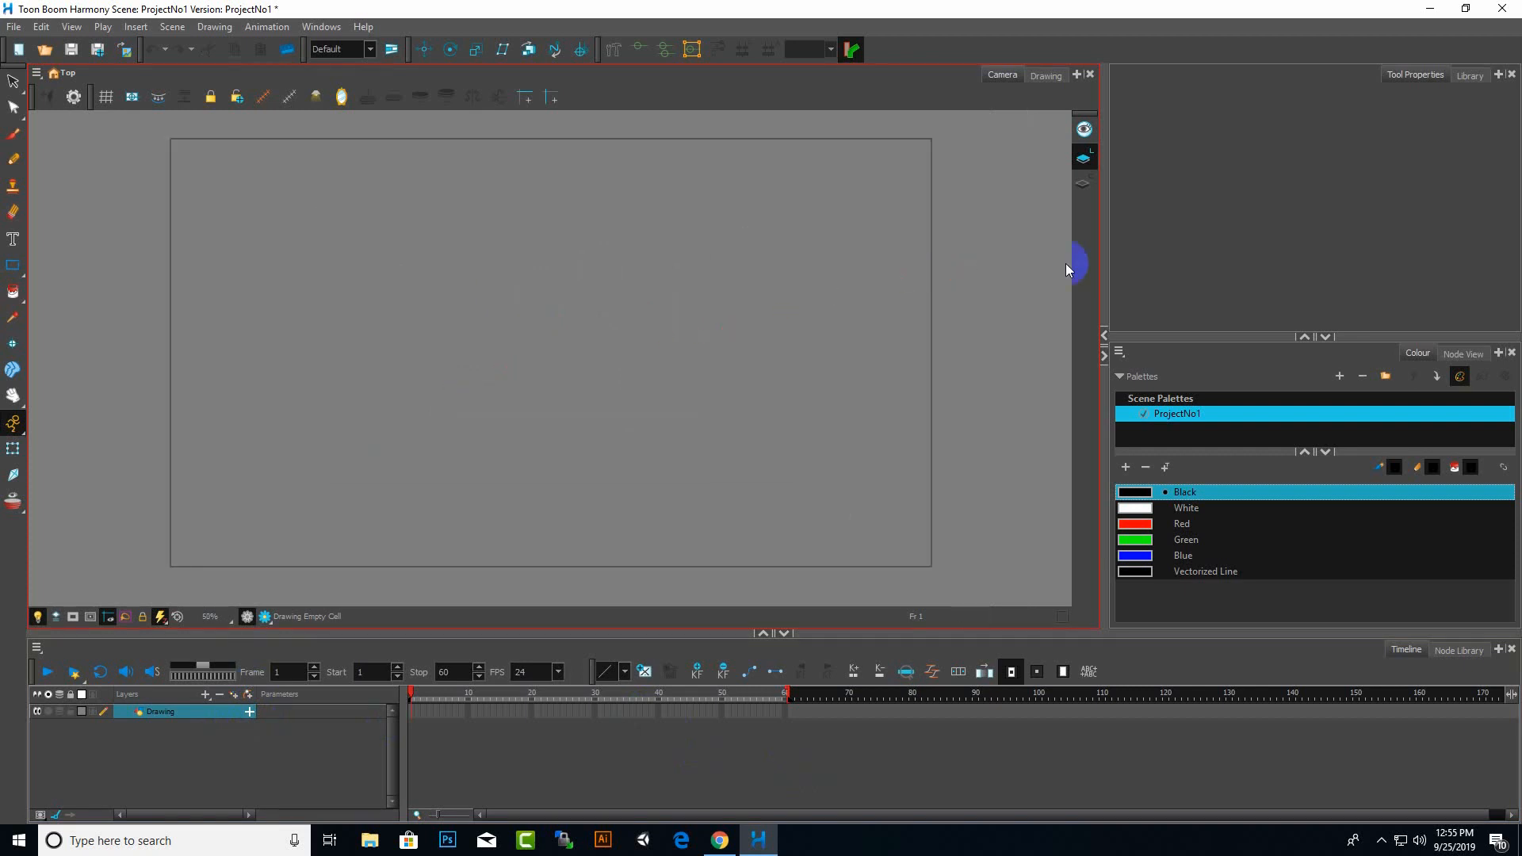
{"action": "left_click", "coordinate": [1237, 230]}
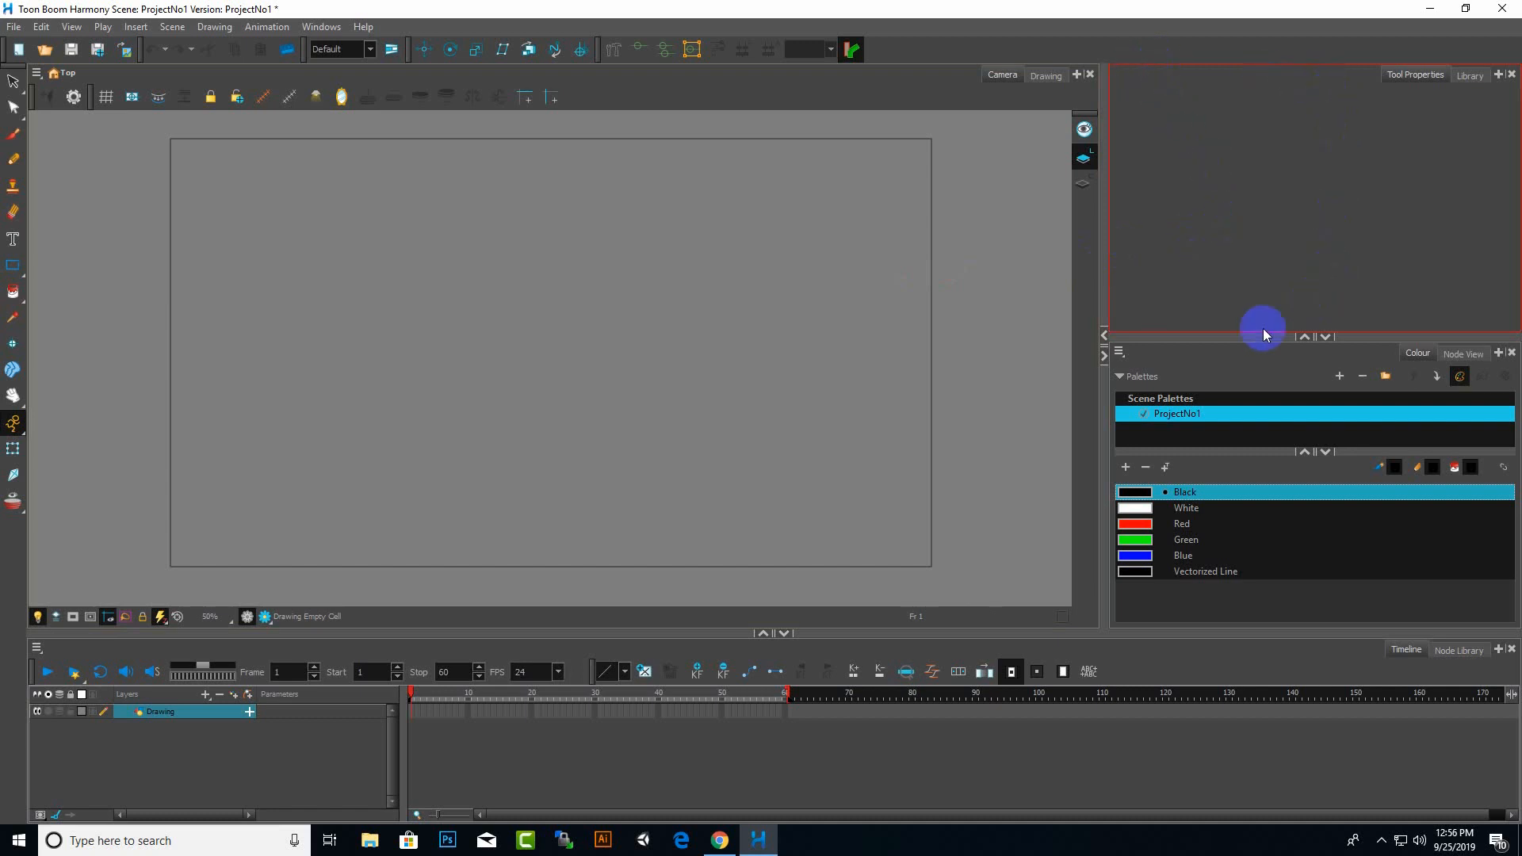
{"action": "left_click", "coordinate": [1210, 453]}
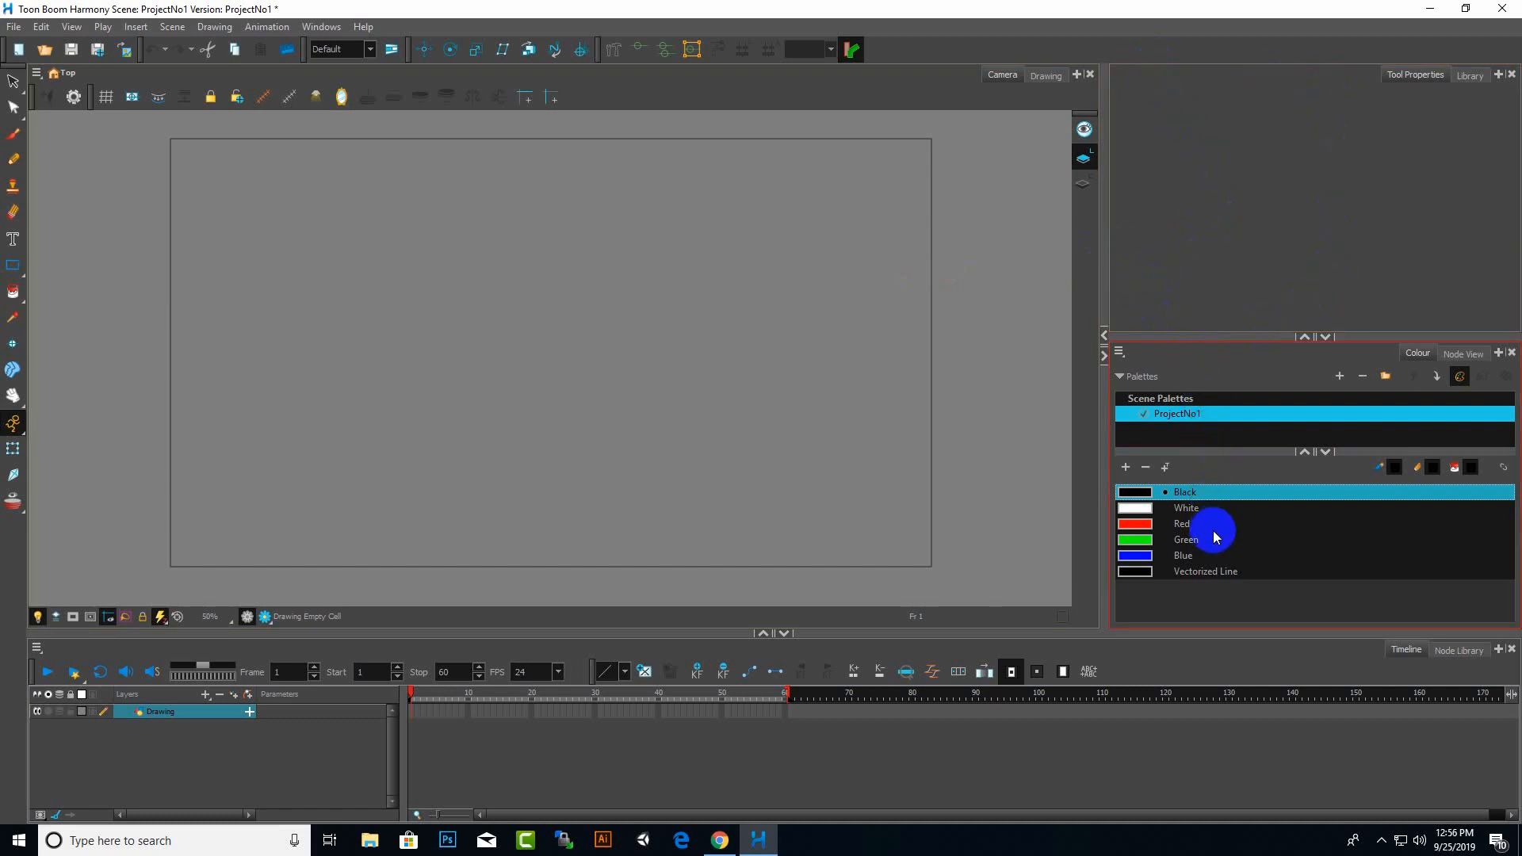
{"action": "left_click", "coordinate": [1116, 709]}
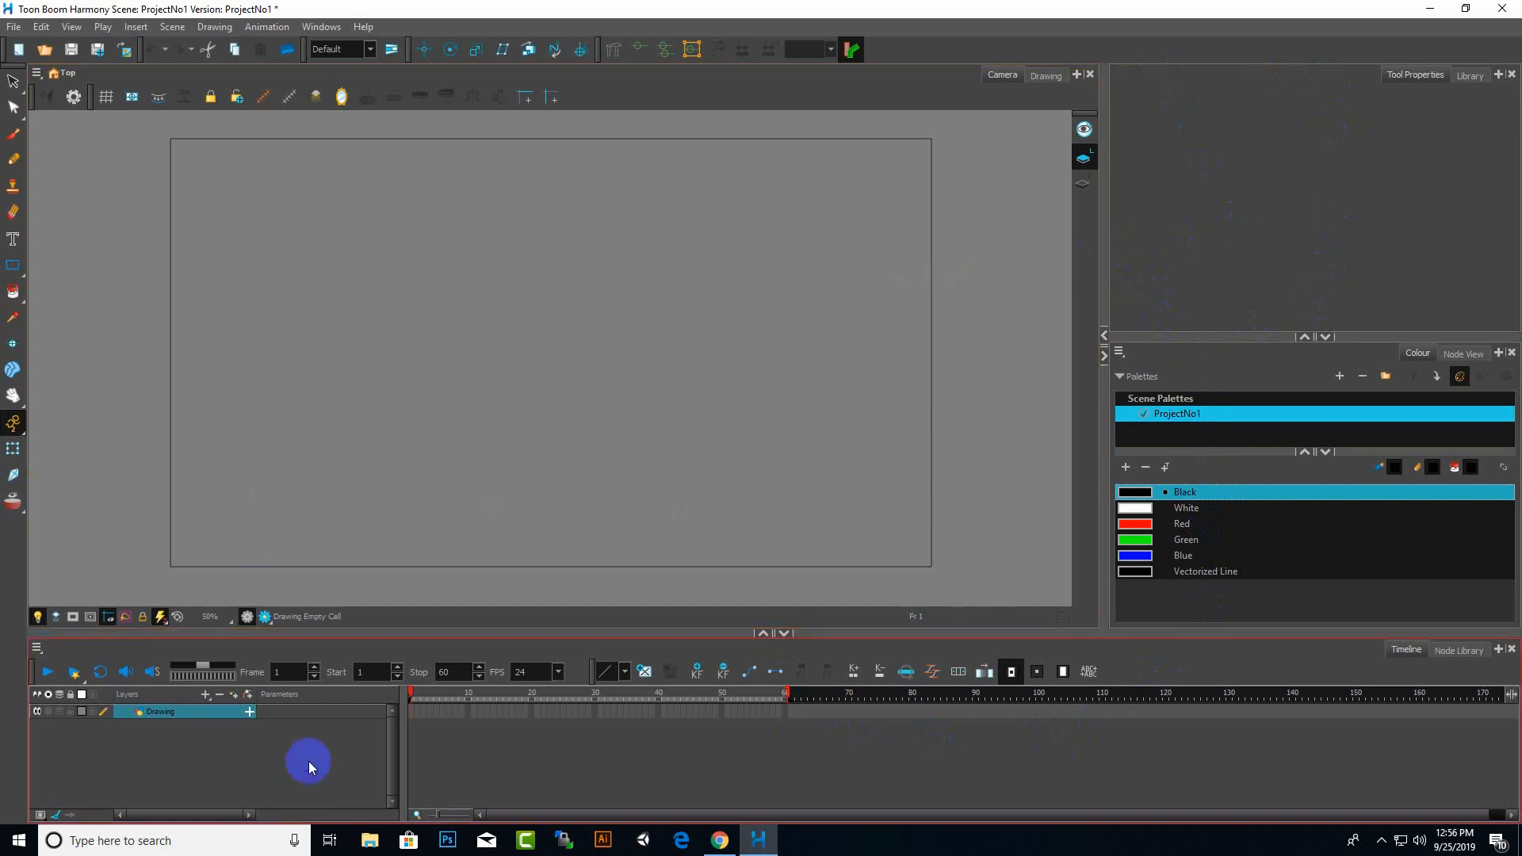
Open the Preferences, review the General settings and close them without changes
{"action": "left_click", "coordinate": [41, 26]}
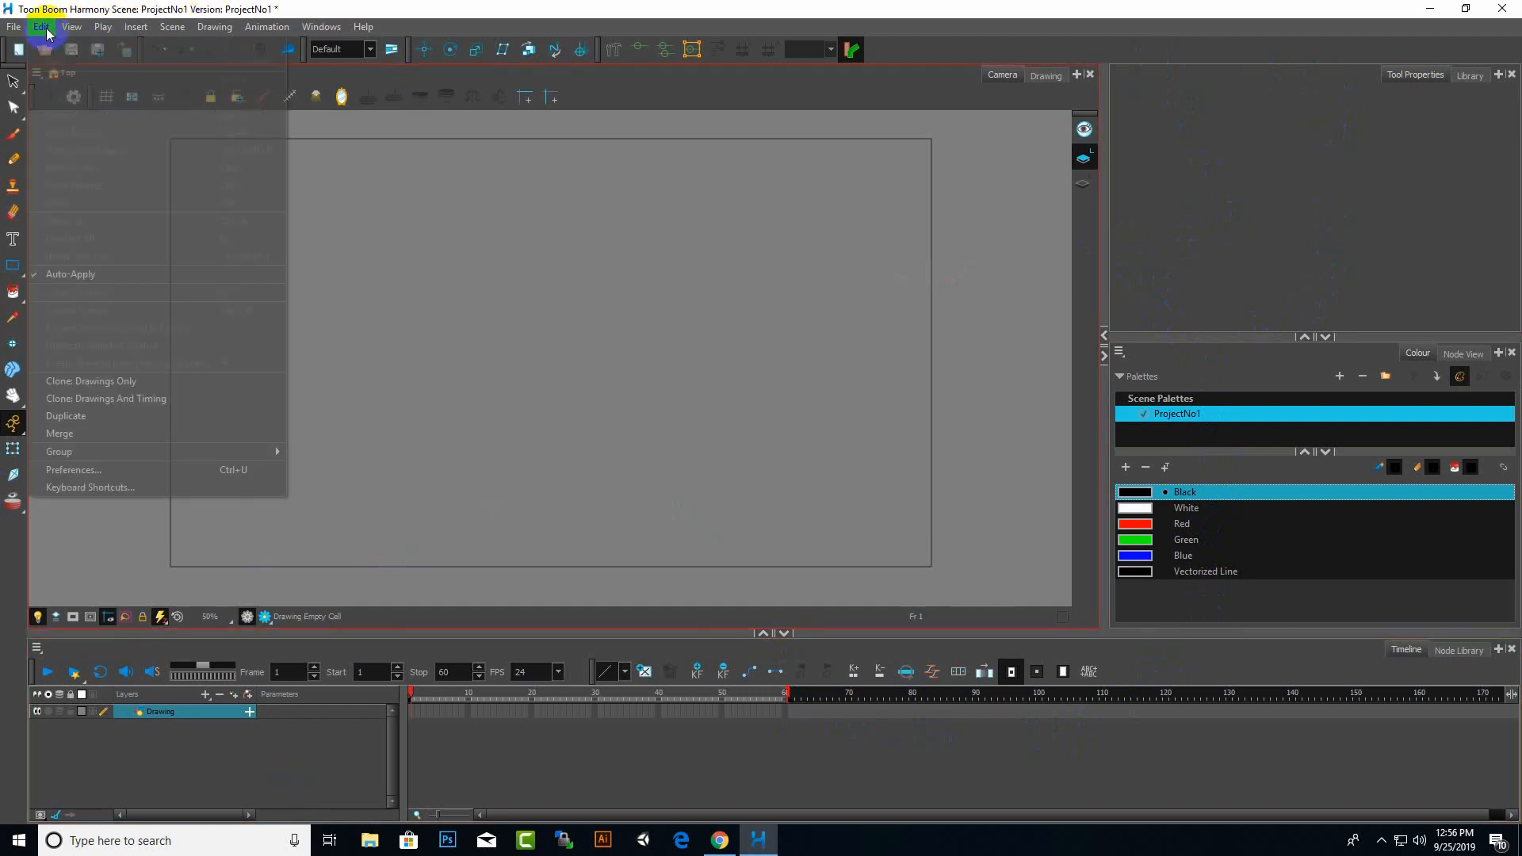
{"action": "left_click", "coordinate": [79, 471]}
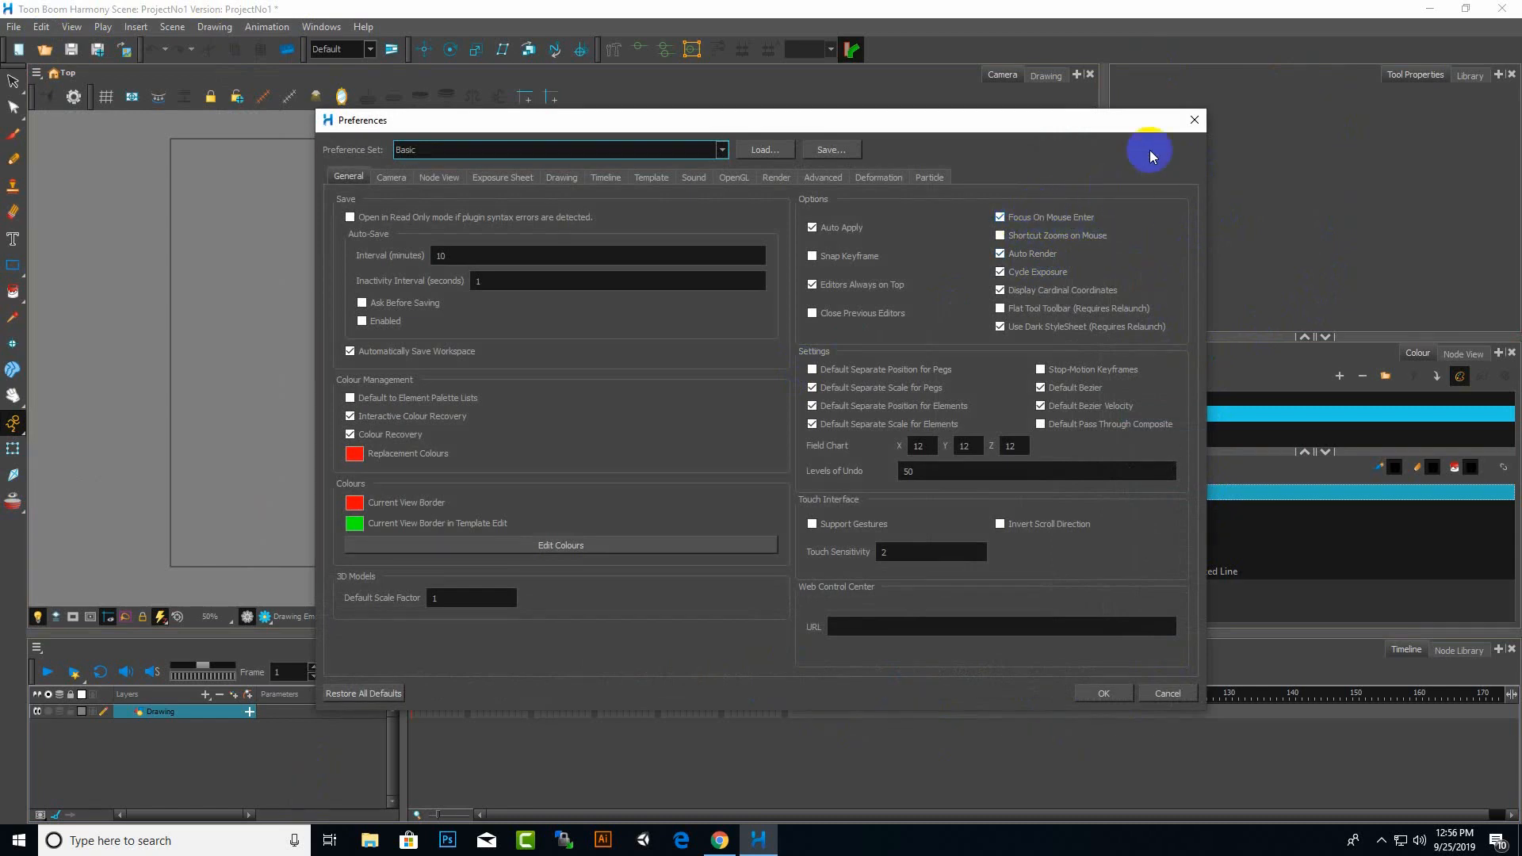
{"action": "left_click", "coordinate": [1195, 120]}
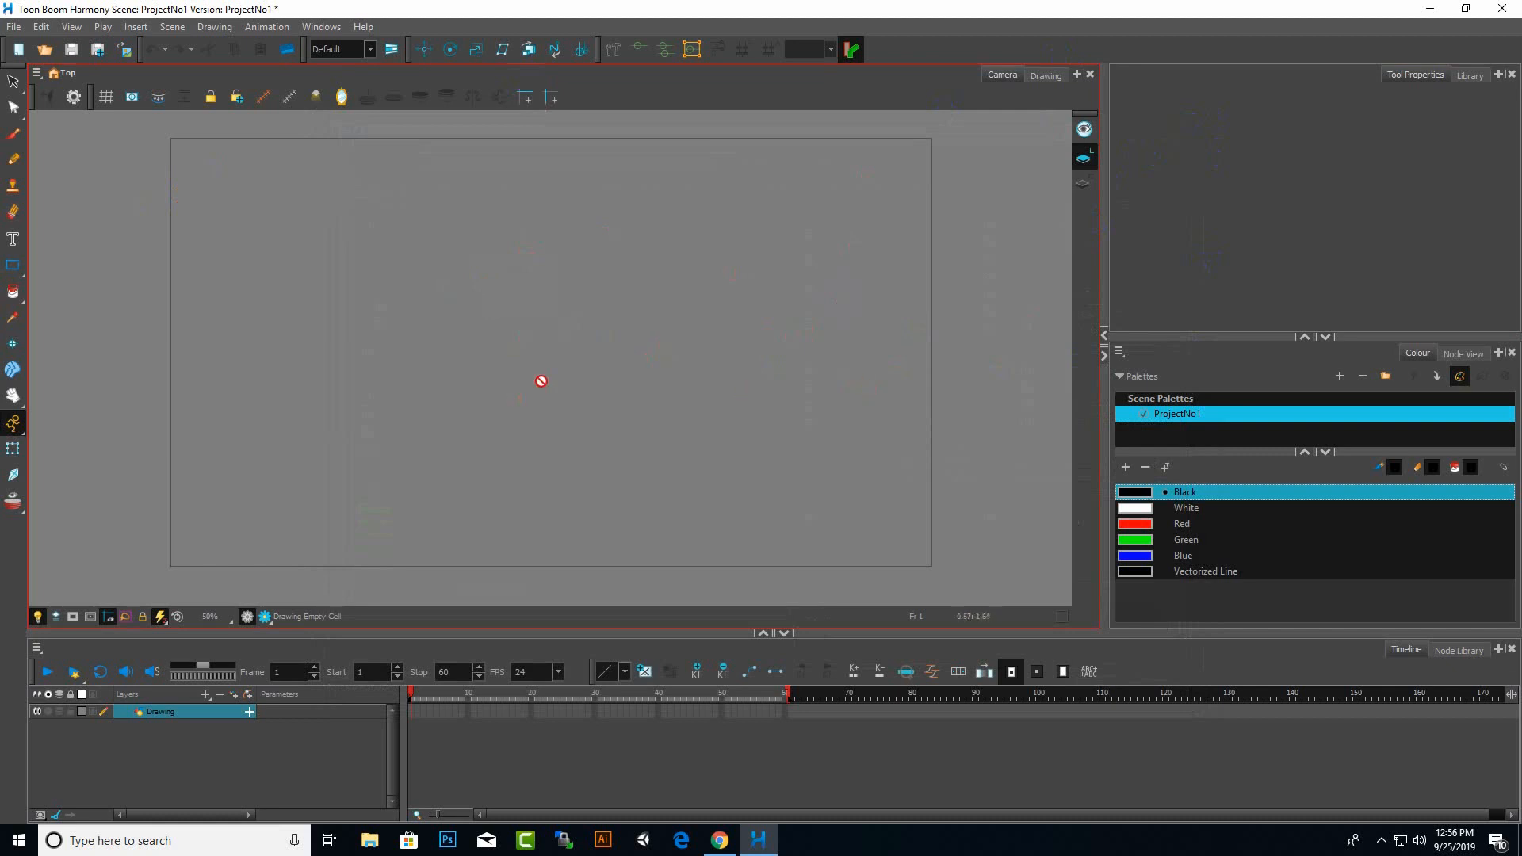
{"action": "key", "text": "space"}
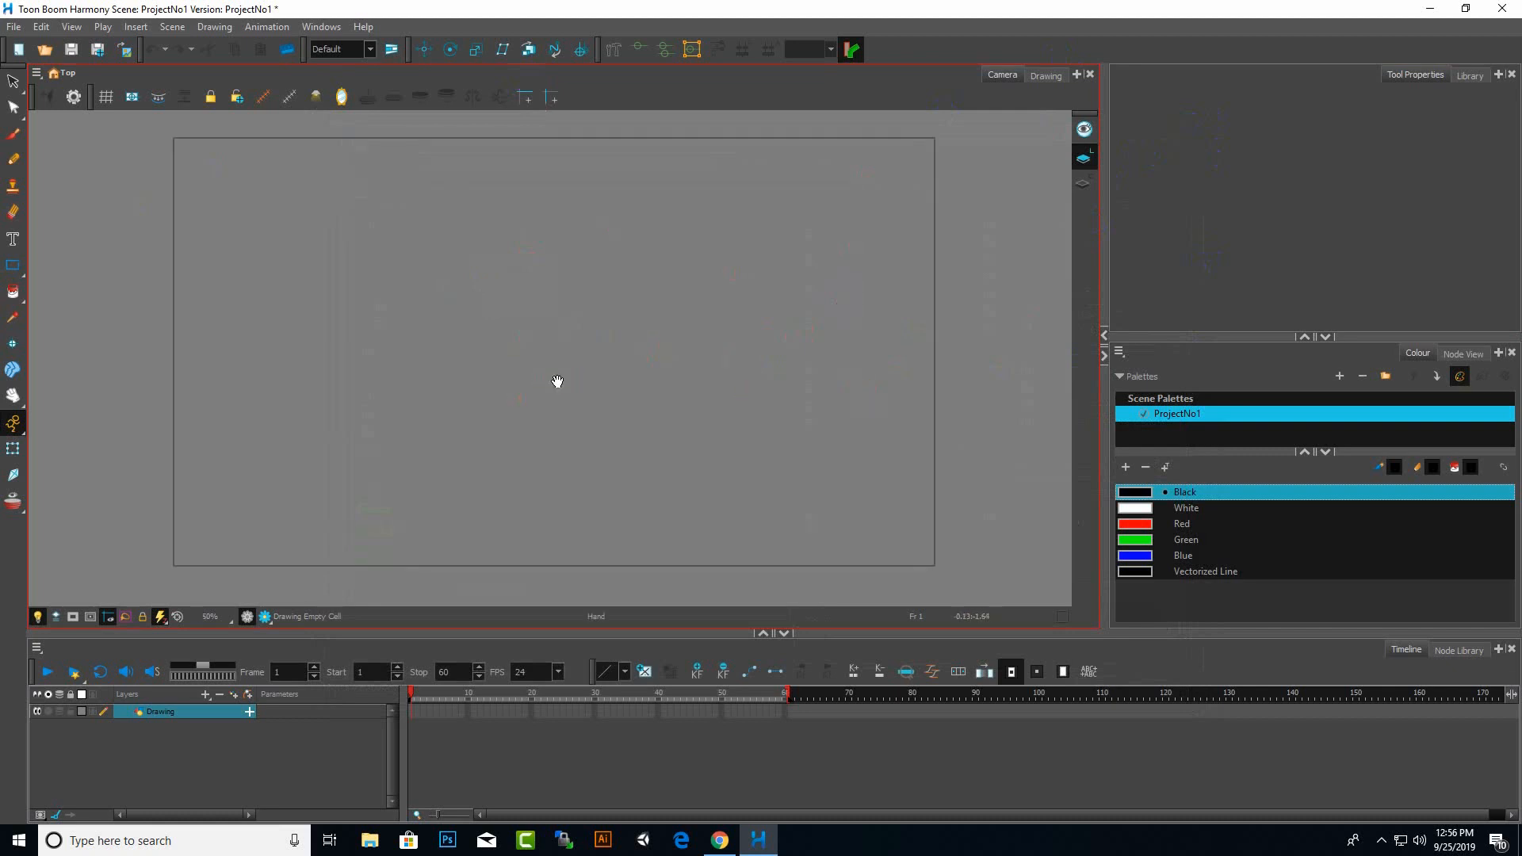
{"action": "mouse_move", "coordinate": [557, 382]}
{"action": "left_mouse_down"}
{"action": "mouse_move", "coordinate": [537, 407]}
{"action": "mouse_move", "coordinate": [682, 435]}
{"action": "mouse_move", "coordinate": [621, 354]}
{"action": "mouse_move", "coordinate": [572, 381]}
{"action": "mouse_move", "coordinate": [452, 360]}
{"action": "mouse_move", "coordinate": [615, 421]}
{"action": "mouse_move", "coordinate": [587, 364]}
{"action": "mouse_move", "coordinate": [556, 394]}
{"action": "left_mouse_up"}
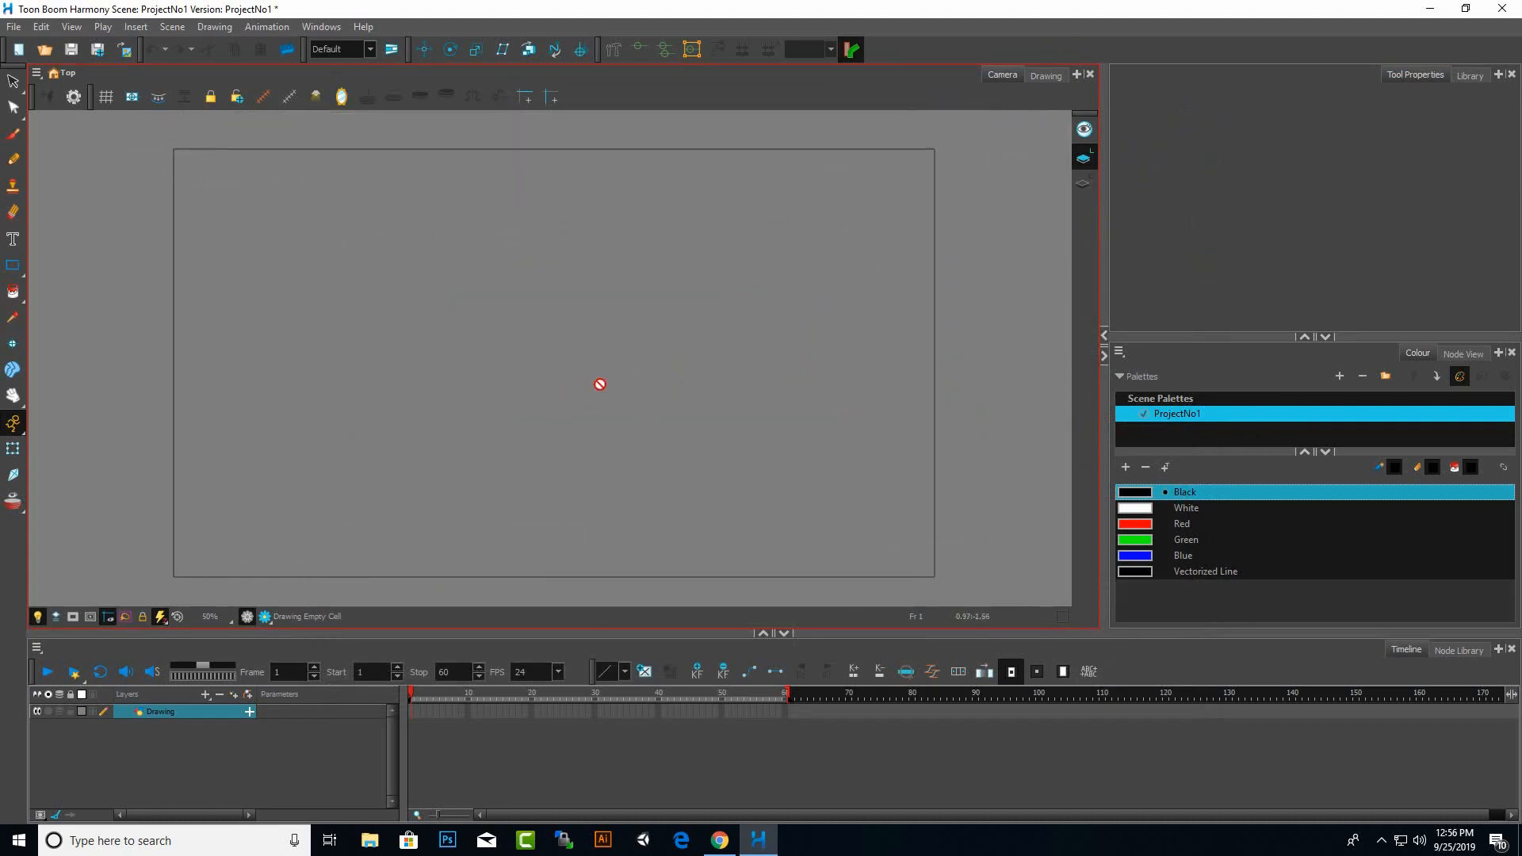
{"action": "left_click", "coordinate": [13, 81]}
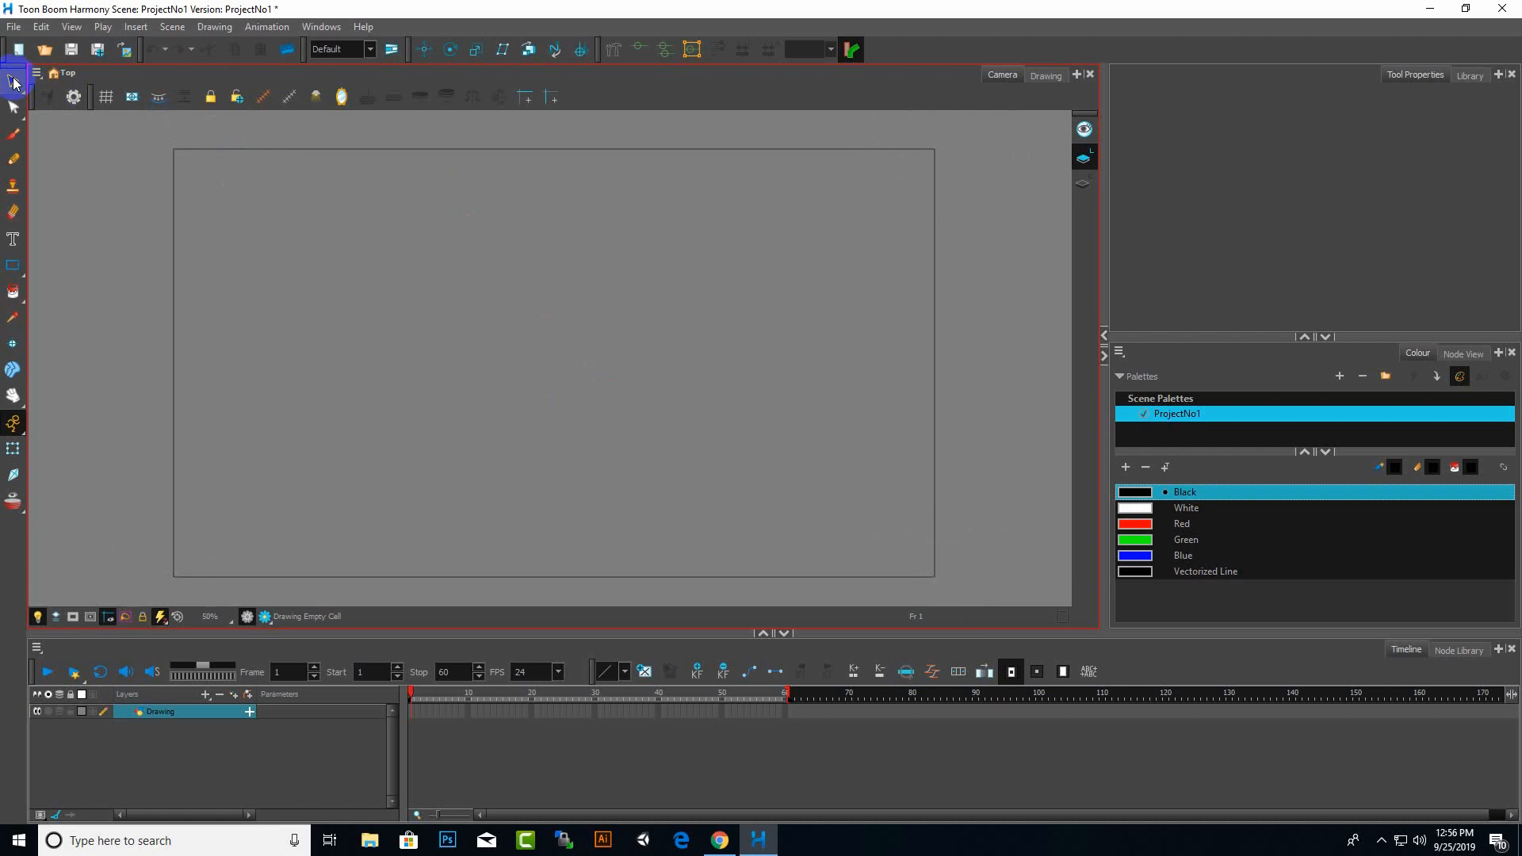
{"action": "left_click", "coordinate": [8, 84]}
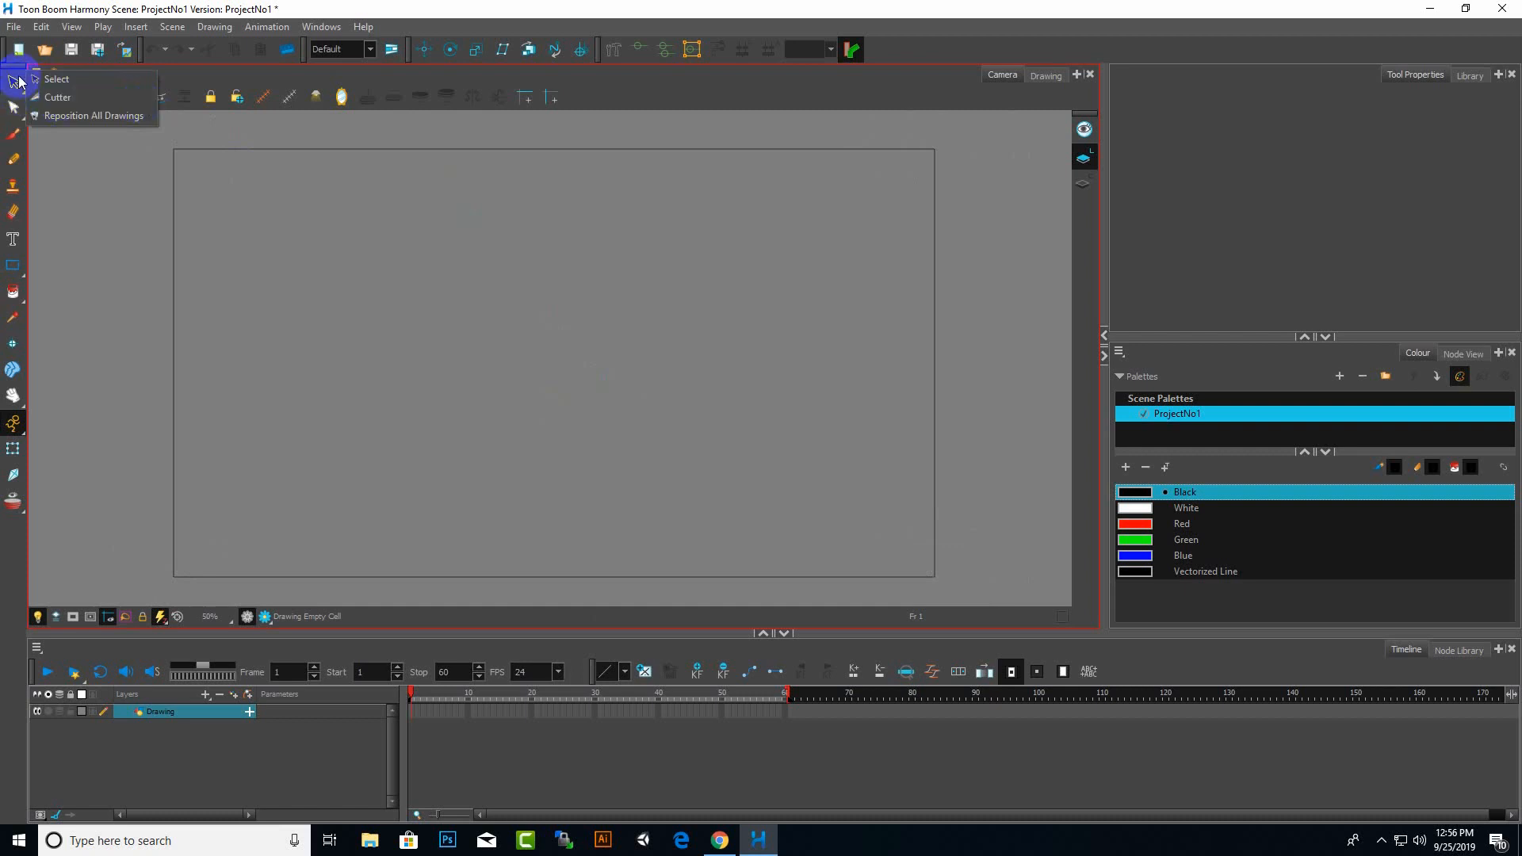
{"action": "left_click", "coordinate": [16, 83]}
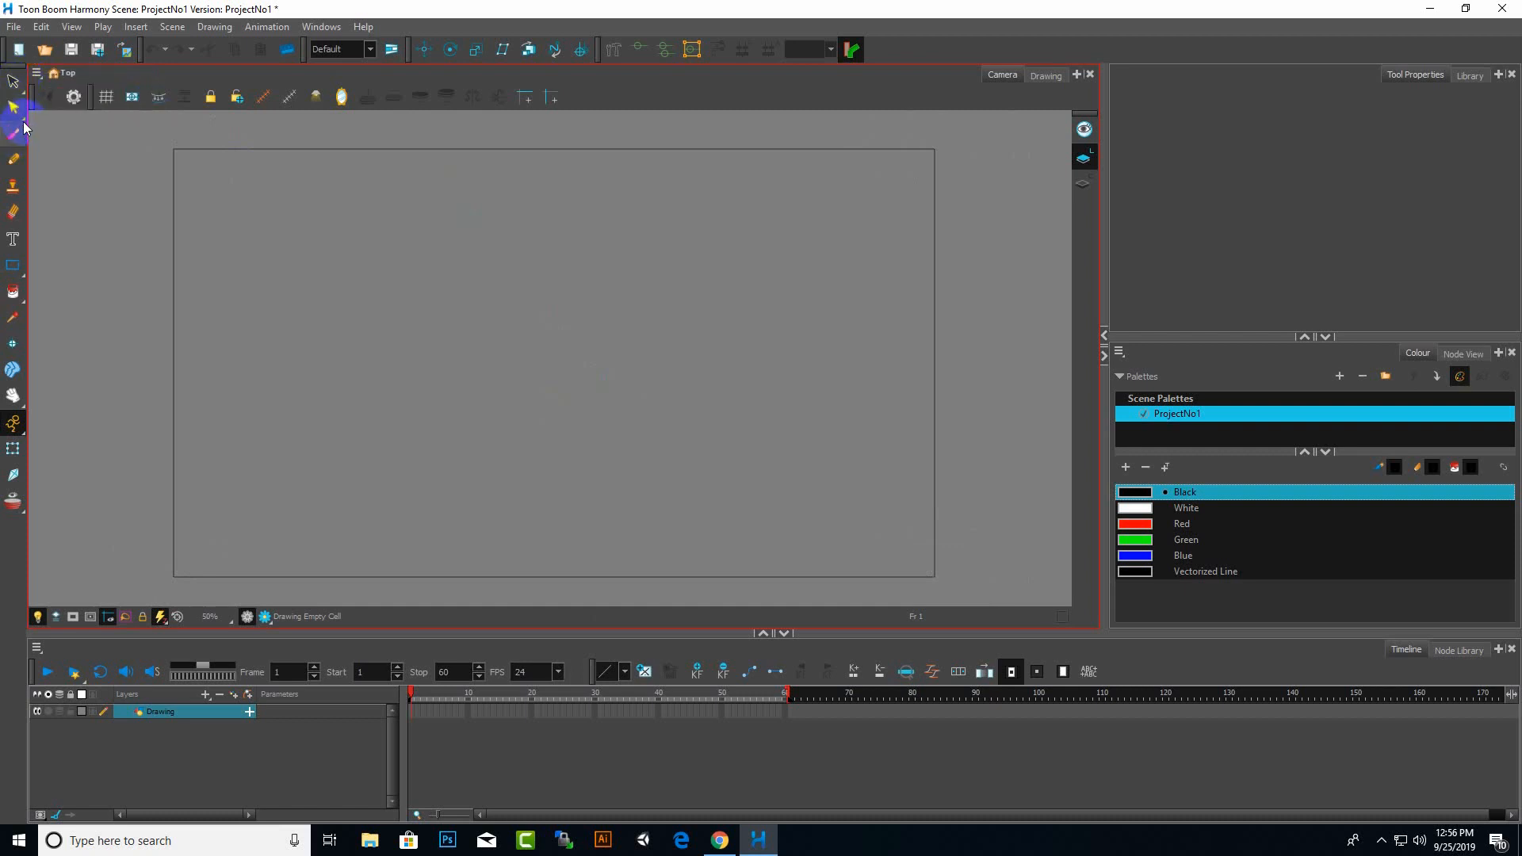
{"action": "left_click", "coordinate": [15, 82]}
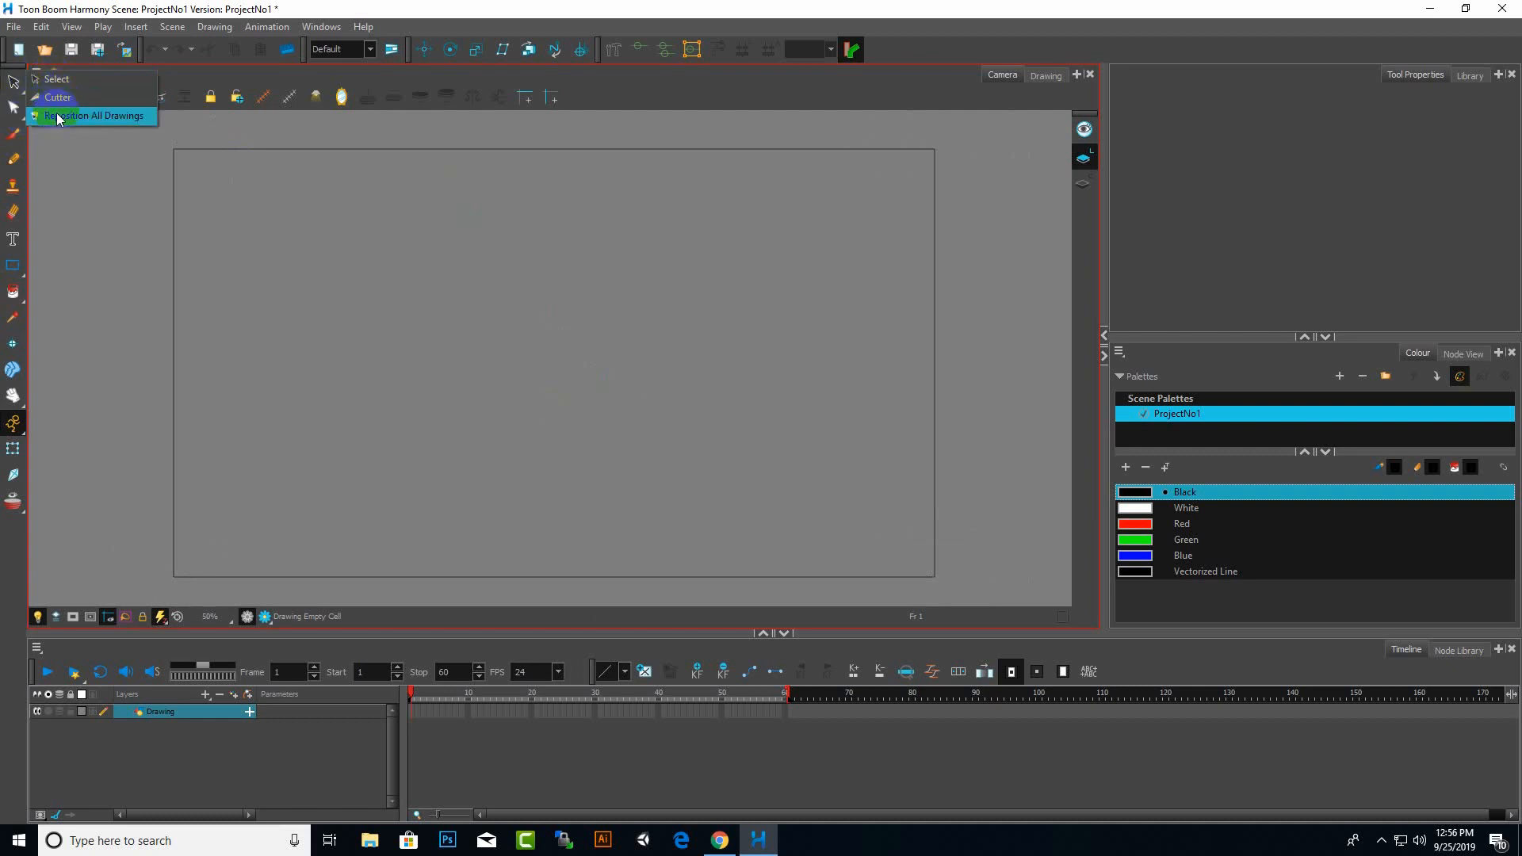
{"action": "left_click", "coordinate": [12, 111]}
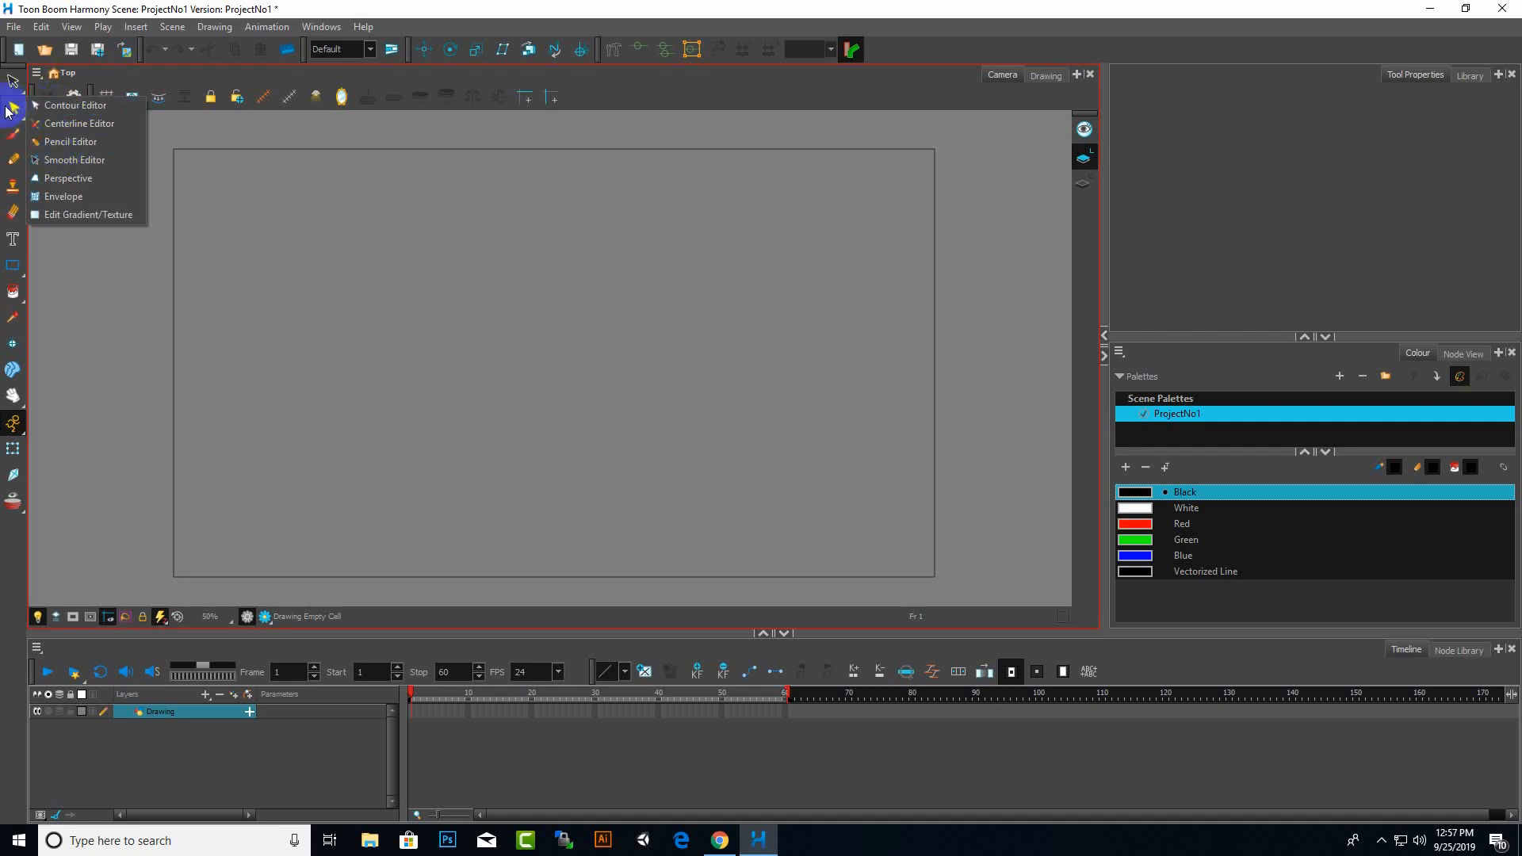
{"action": "left_click", "coordinate": [7, 111]}
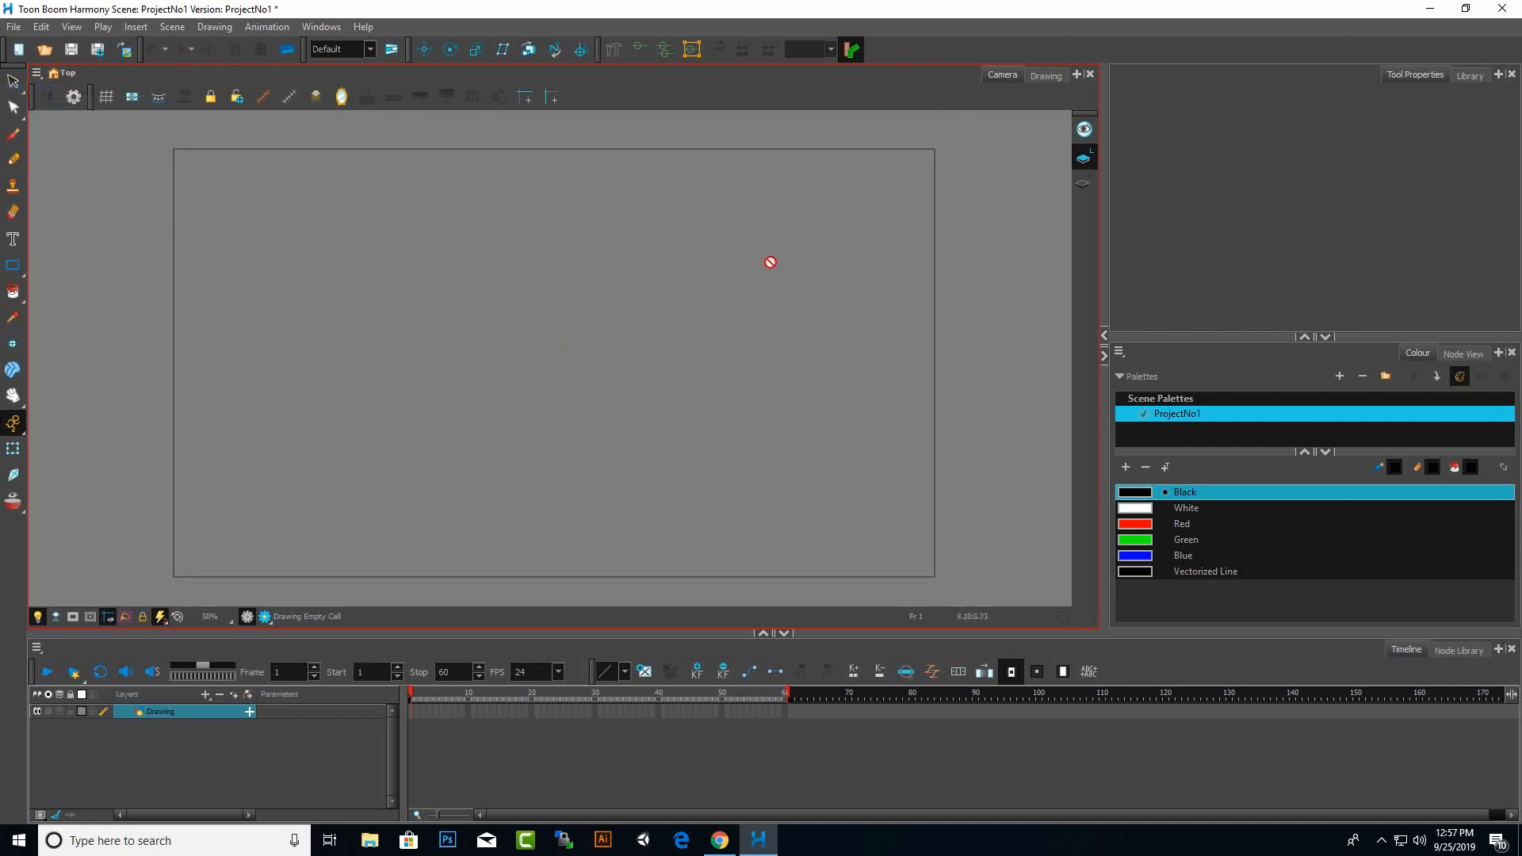
Activate the Brush tool with the Solid Brush 1 preset and browse the list of brush presets
{"action": "left_click", "coordinate": [12, 135]}
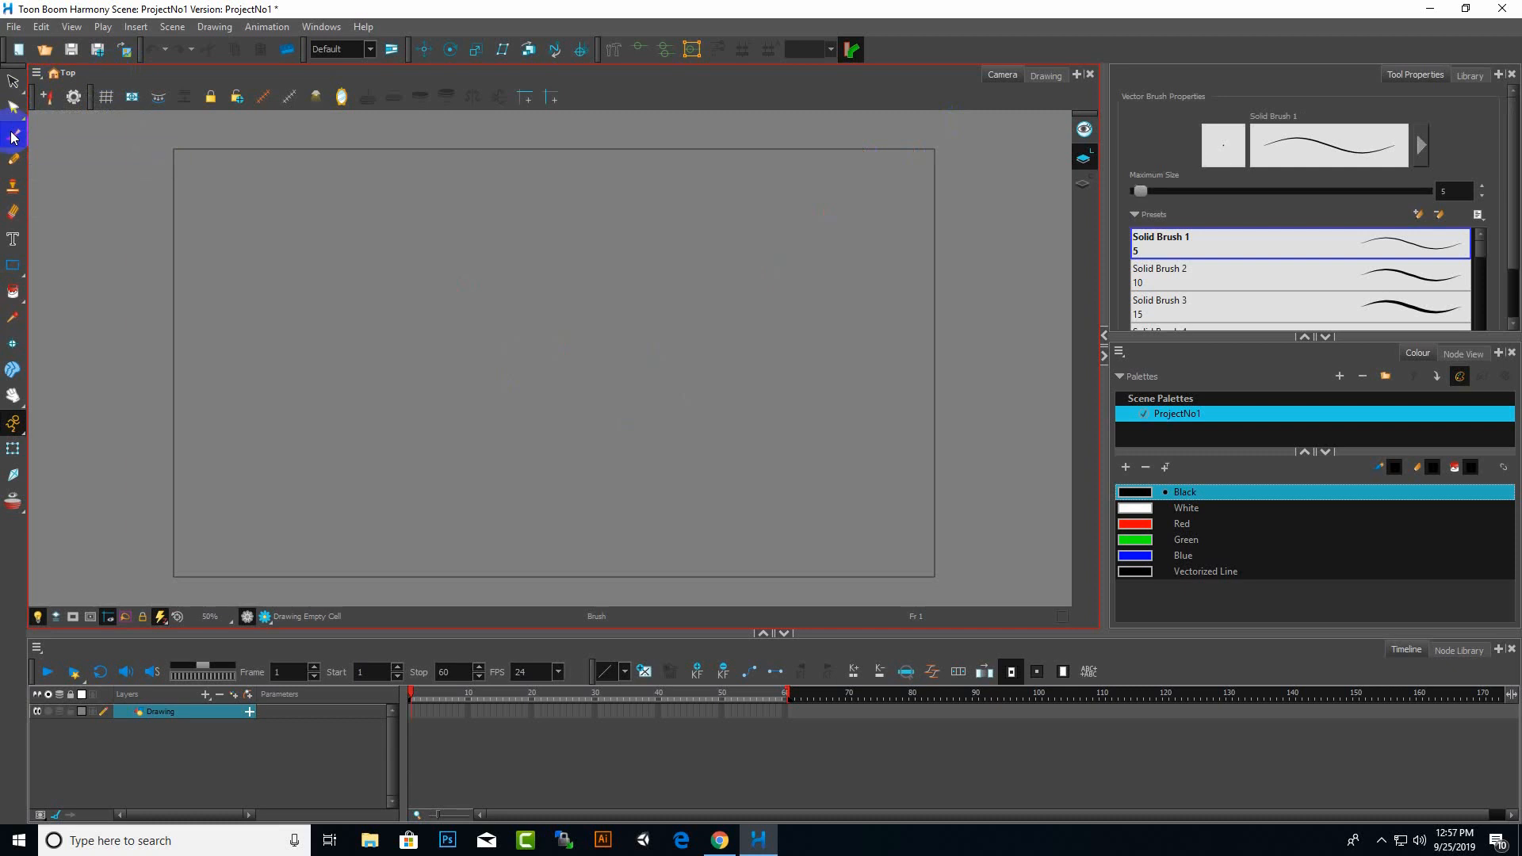
{"action": "left_click", "coordinate": [1263, 137]}
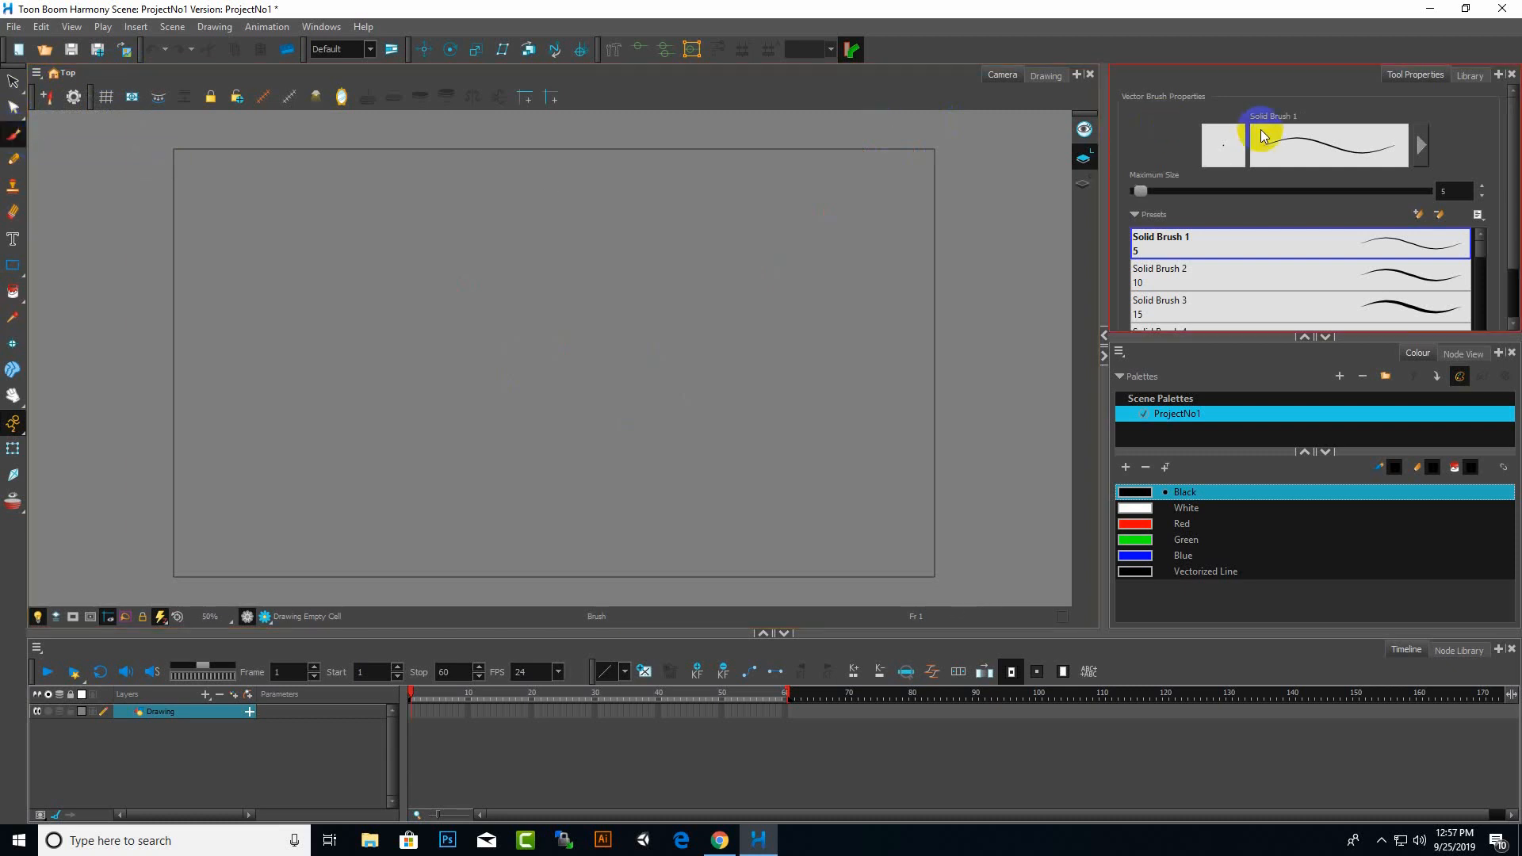
{"action": "left_click", "coordinate": [1263, 239]}
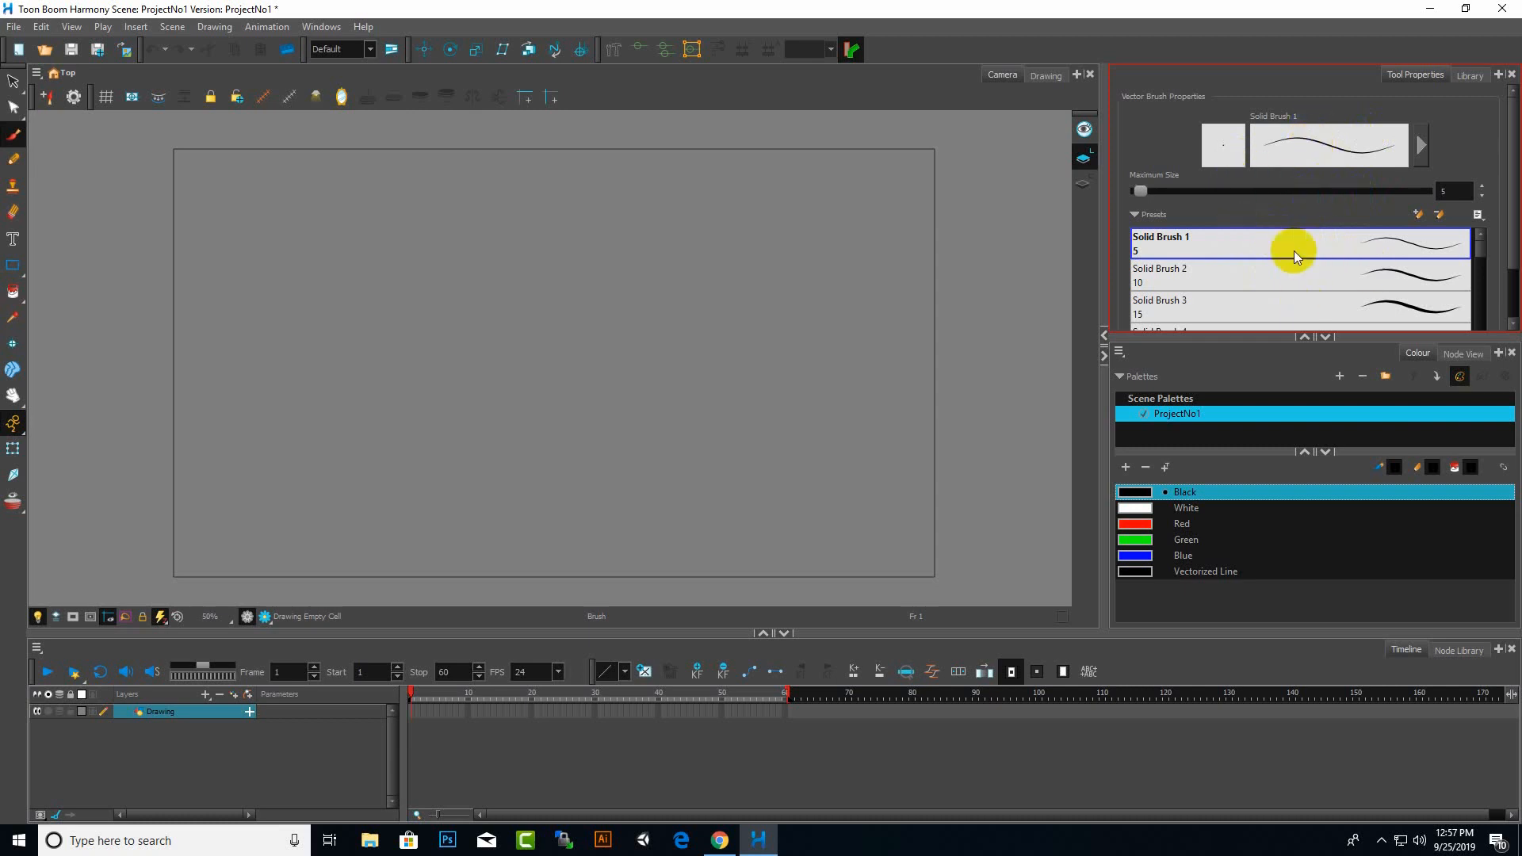
{"action": "scroll", "coordinate": [1305, 255], "scroll_direction": "down", "scroll_amount": 5}
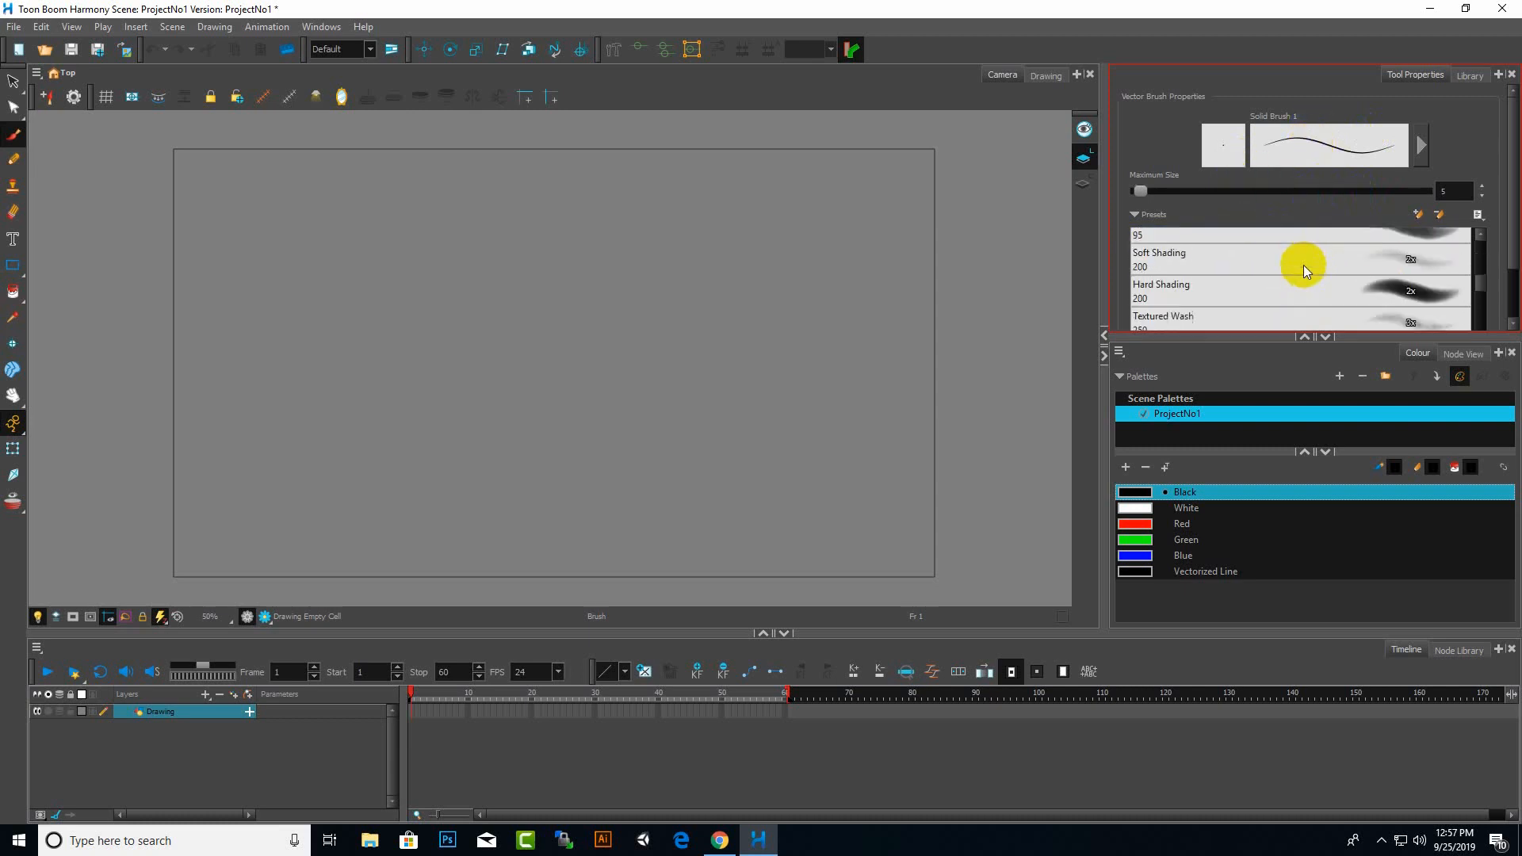
{"action": "scroll", "coordinate": [1305, 270], "scroll_direction": "down", "scroll_amount": 6}
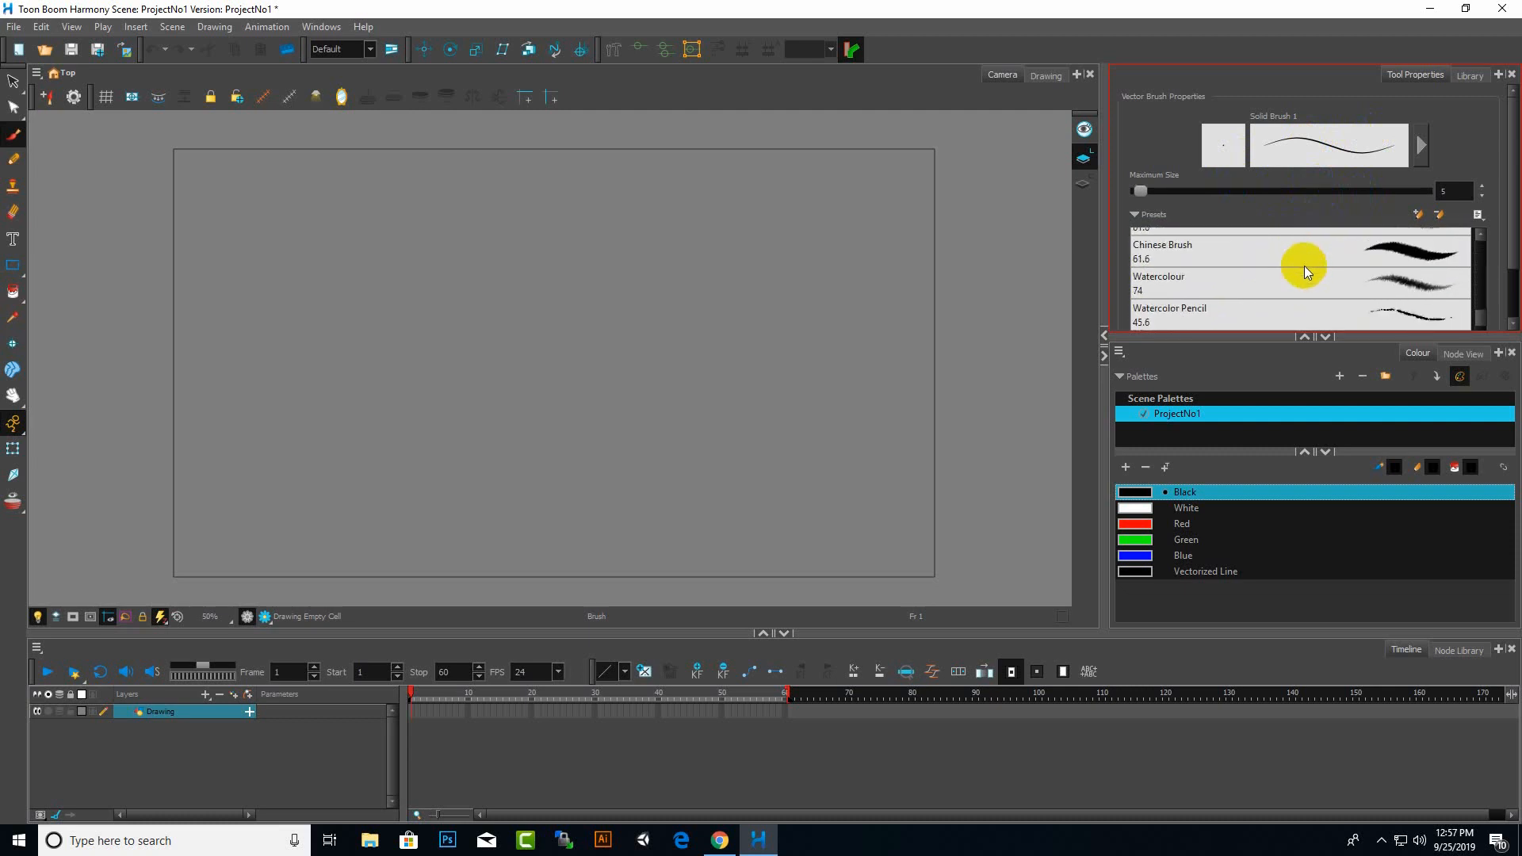
{"action": "scroll", "coordinate": [1348, 277], "scroll_direction": "down", "scroll_amount": 8}
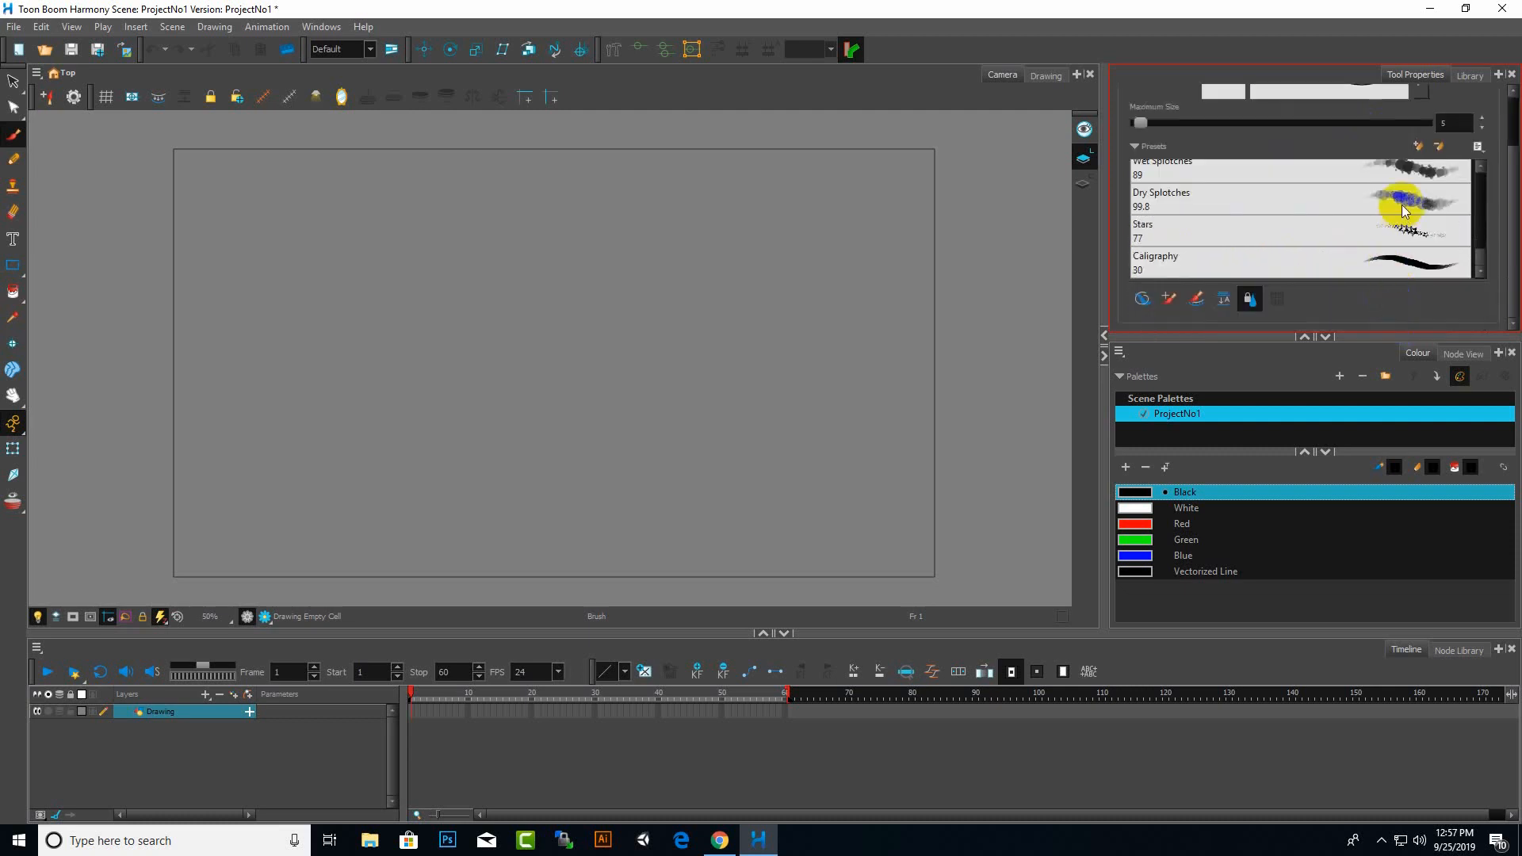
Return to the Solid Brush 1 preset and open its full vector brush properties
{"action": "scroll", "coordinate": [1382, 259], "scroll_direction": "up", "scroll_amount": 15}
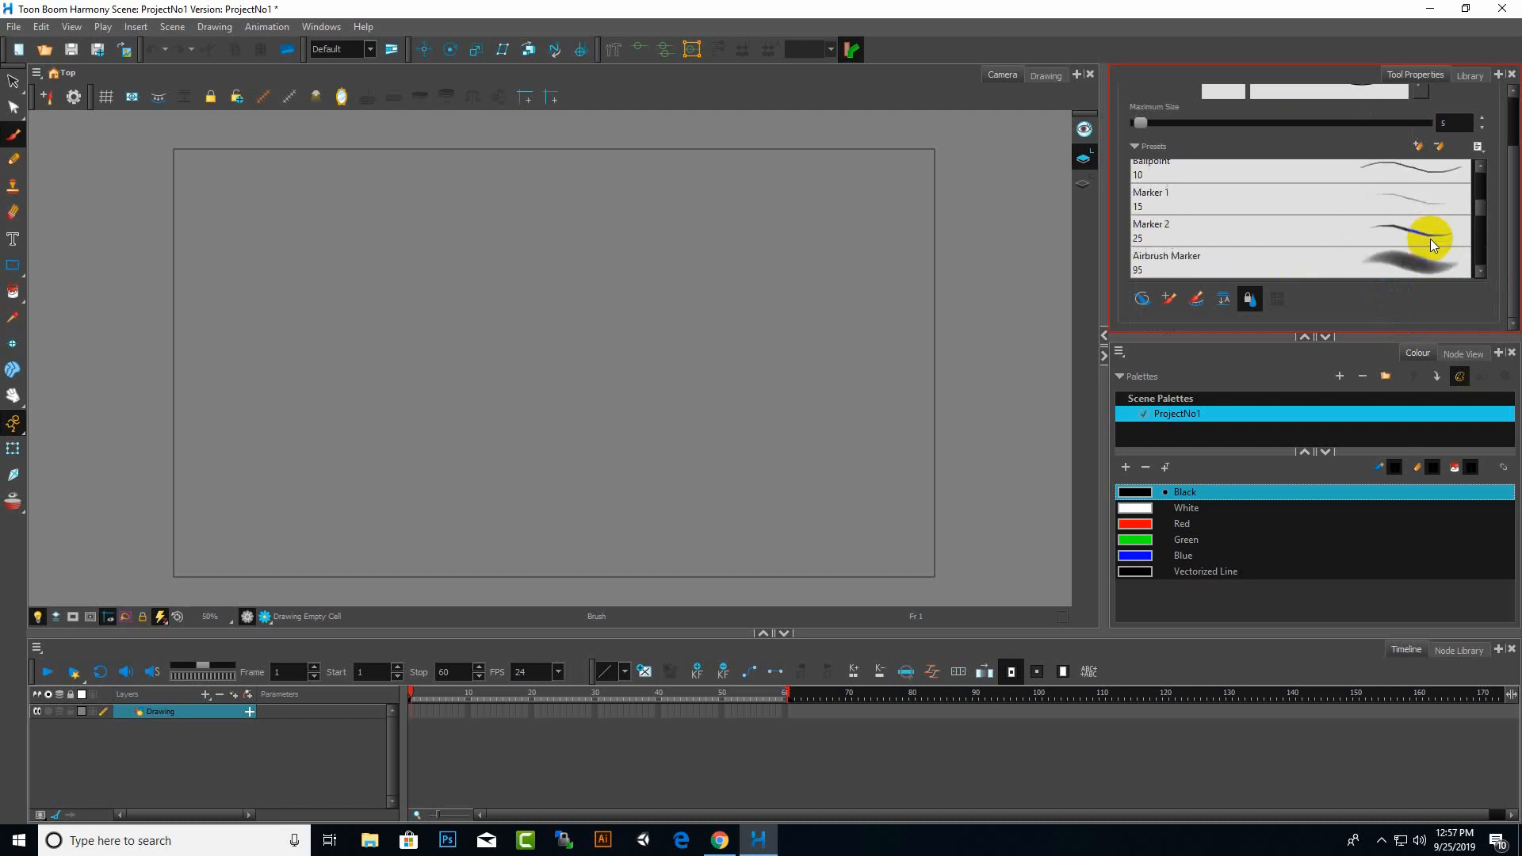
{"action": "scroll", "coordinate": [1504, 210], "scroll_direction": "up", "scroll_amount": 3}
{"action": "left_click", "coordinate": [1304, 143]}
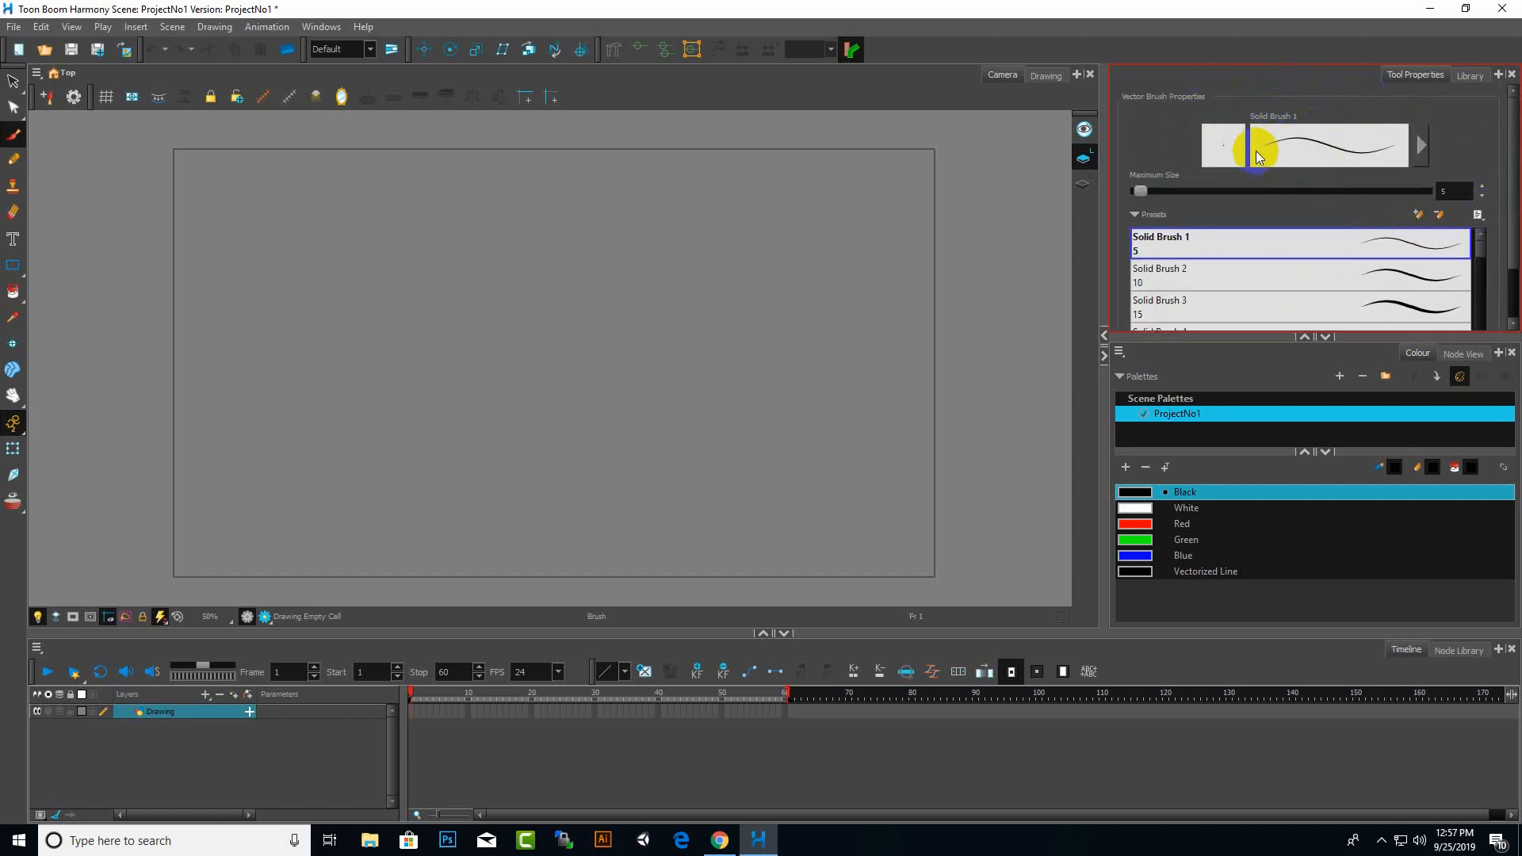
{"action": "left_click", "coordinate": [1423, 146]}
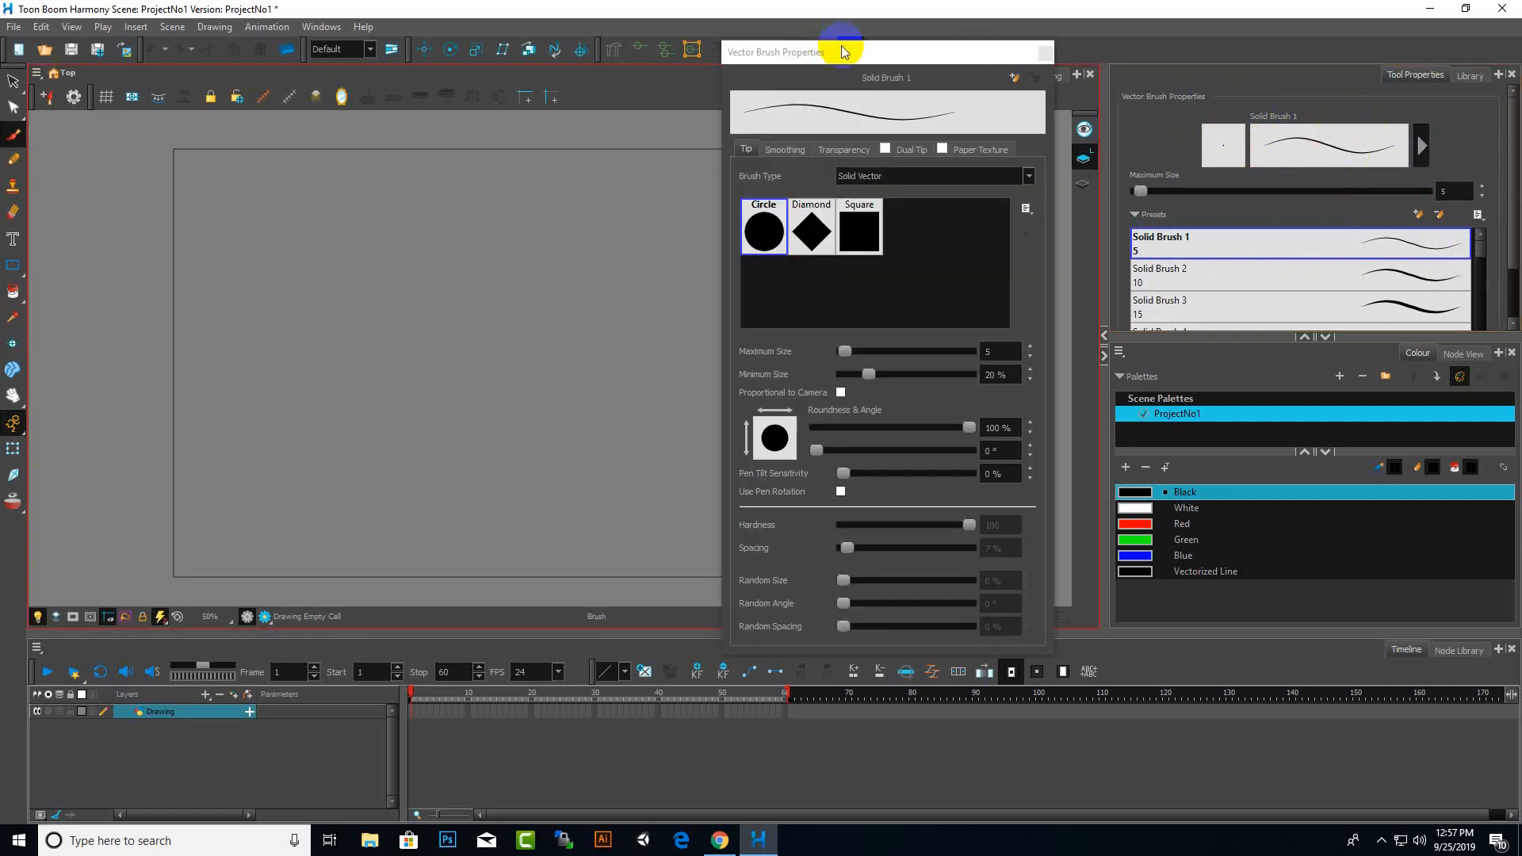
{"action": "left_click_drag", "start_coordinate": [846, 51], "coordinate": [835, 48]}
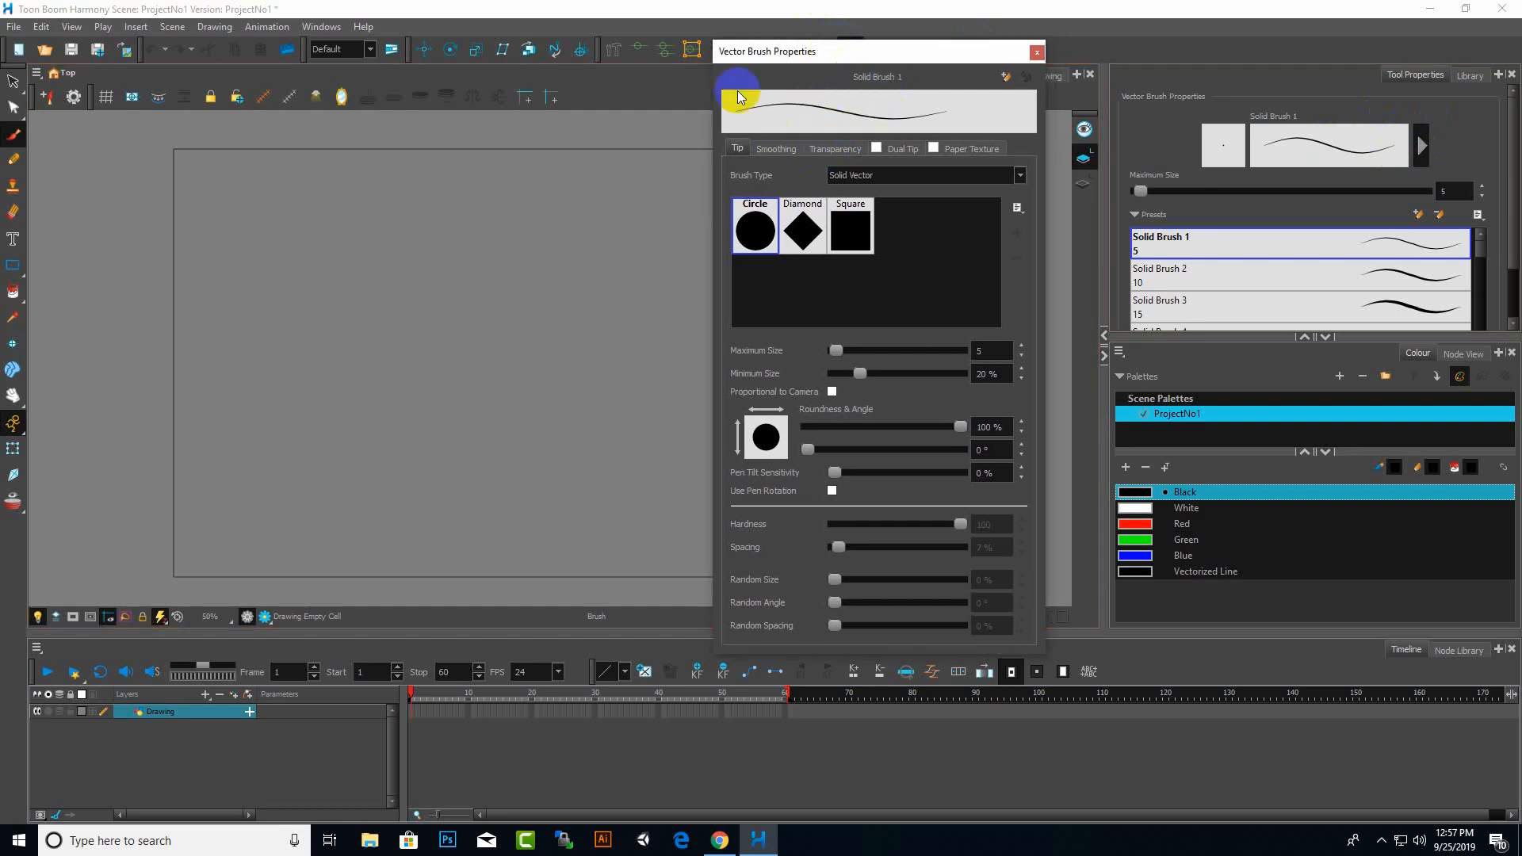
Try the Diamond tip on the solid vector brush and switch back to the Circle tip
{"action": "left_click", "coordinate": [803, 232]}
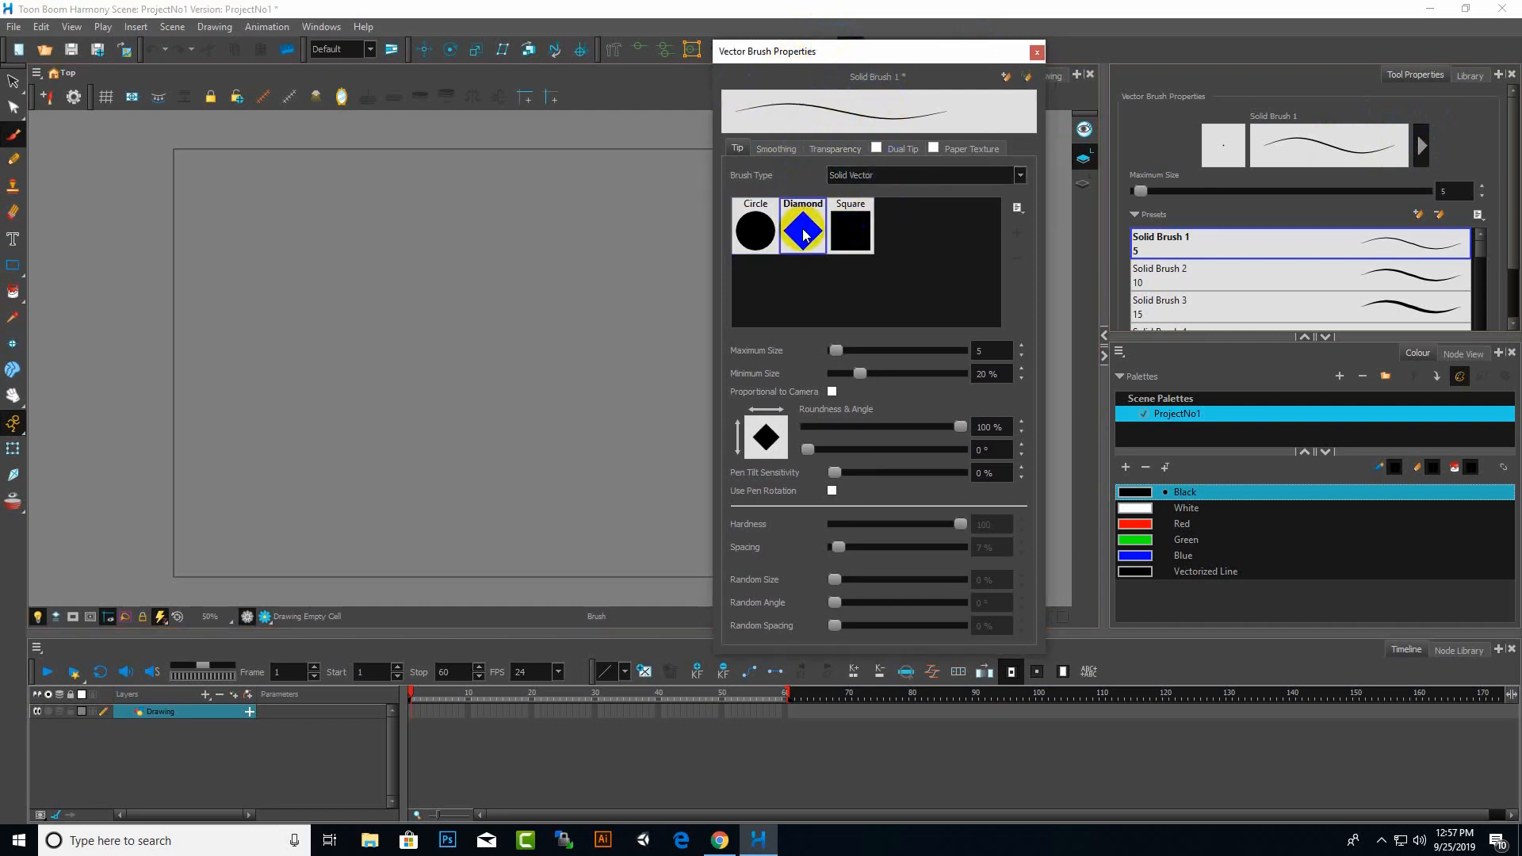
{"action": "left_click", "coordinate": [850, 230]}
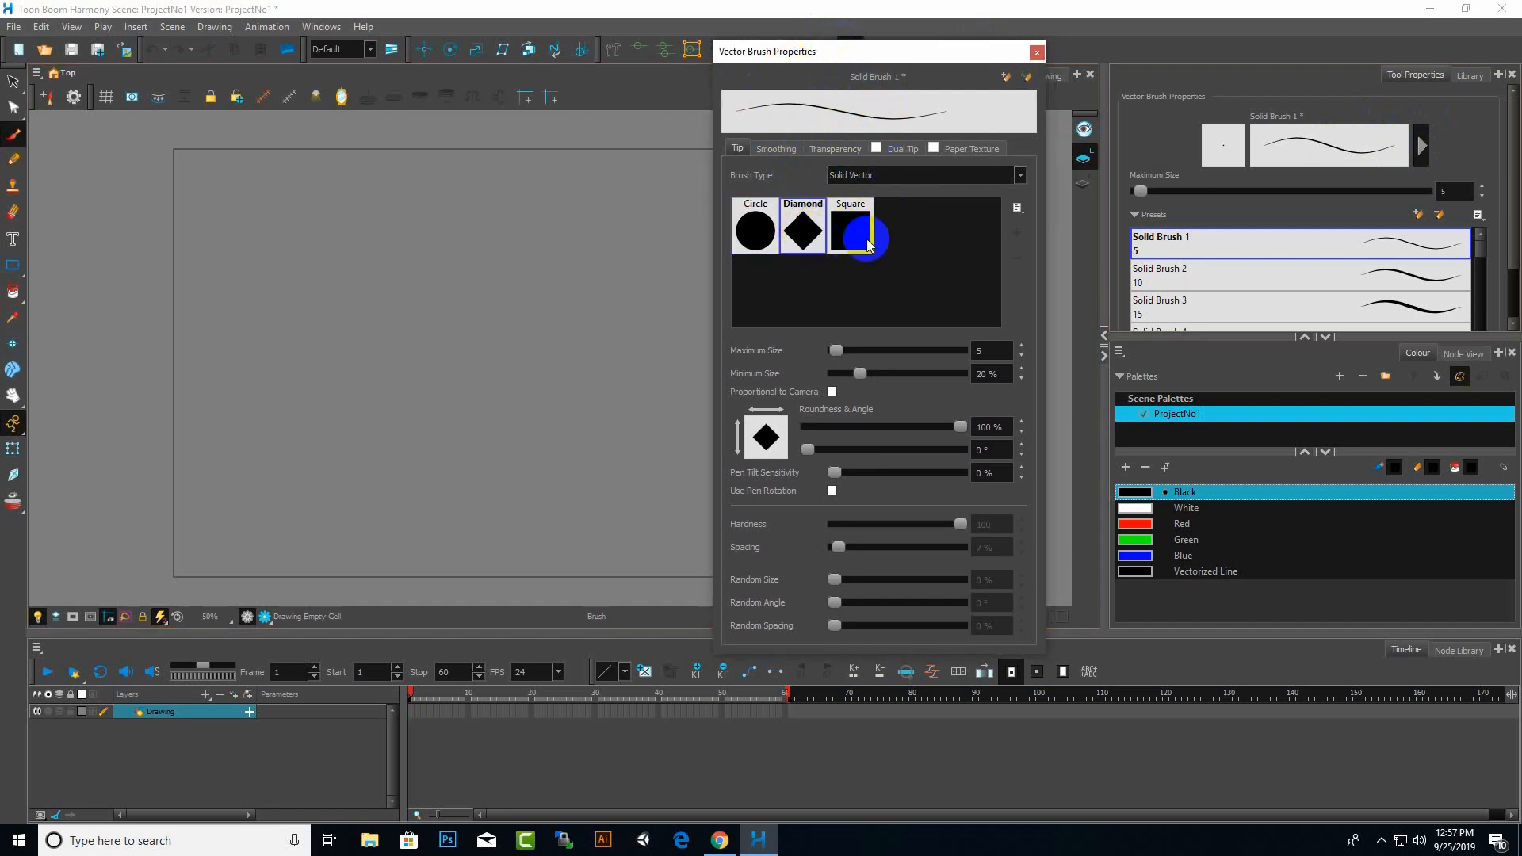
{"action": "left_click", "coordinate": [757, 231]}
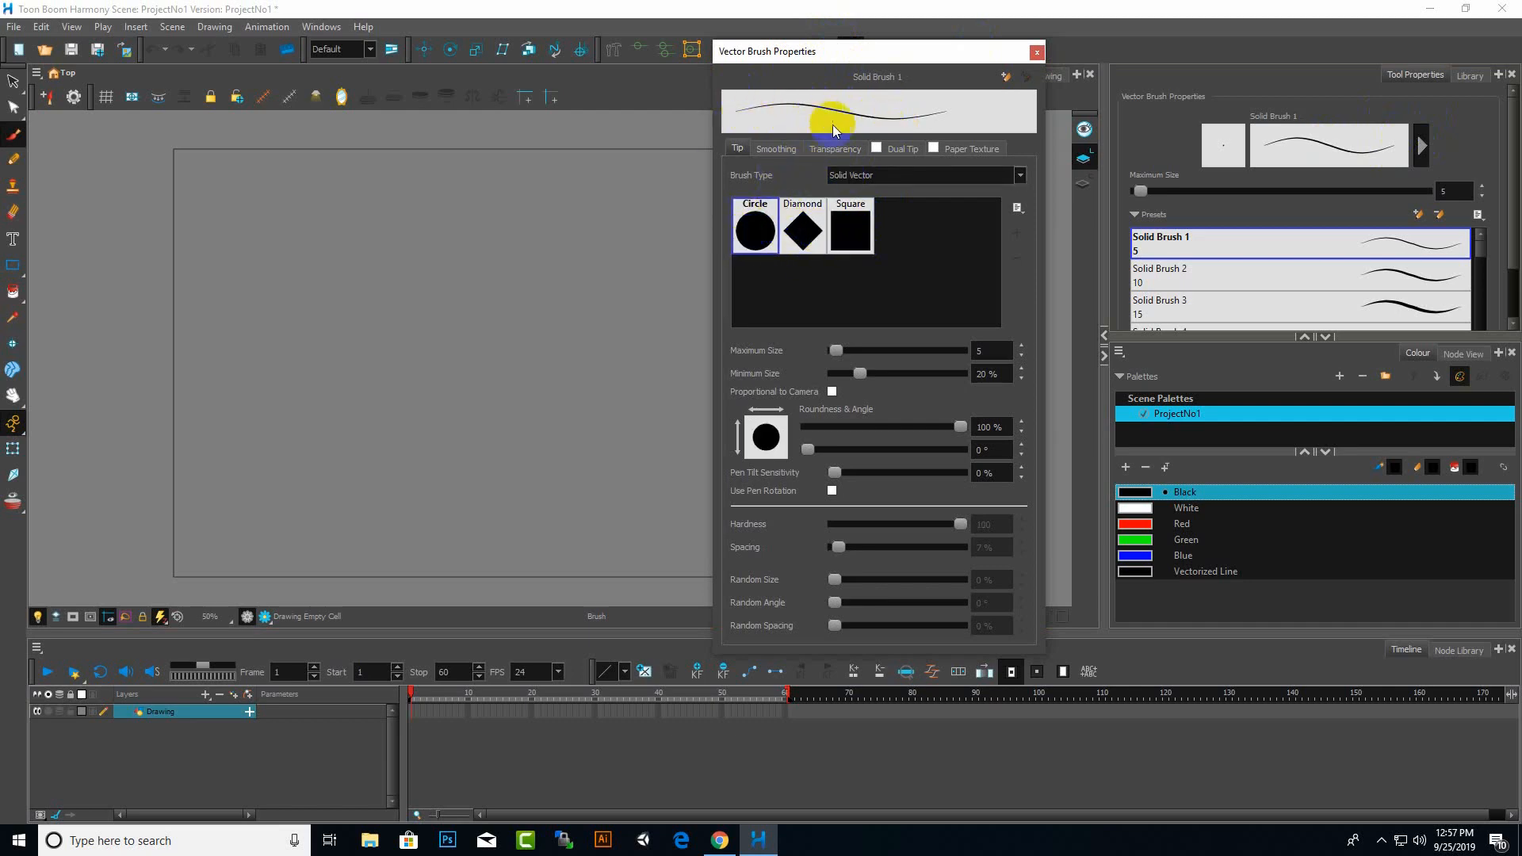
Try the Textured Vector brush type with the Tip_31, Tip_36 and Tip_34 tips
{"action": "left_click", "coordinate": [1003, 182]}
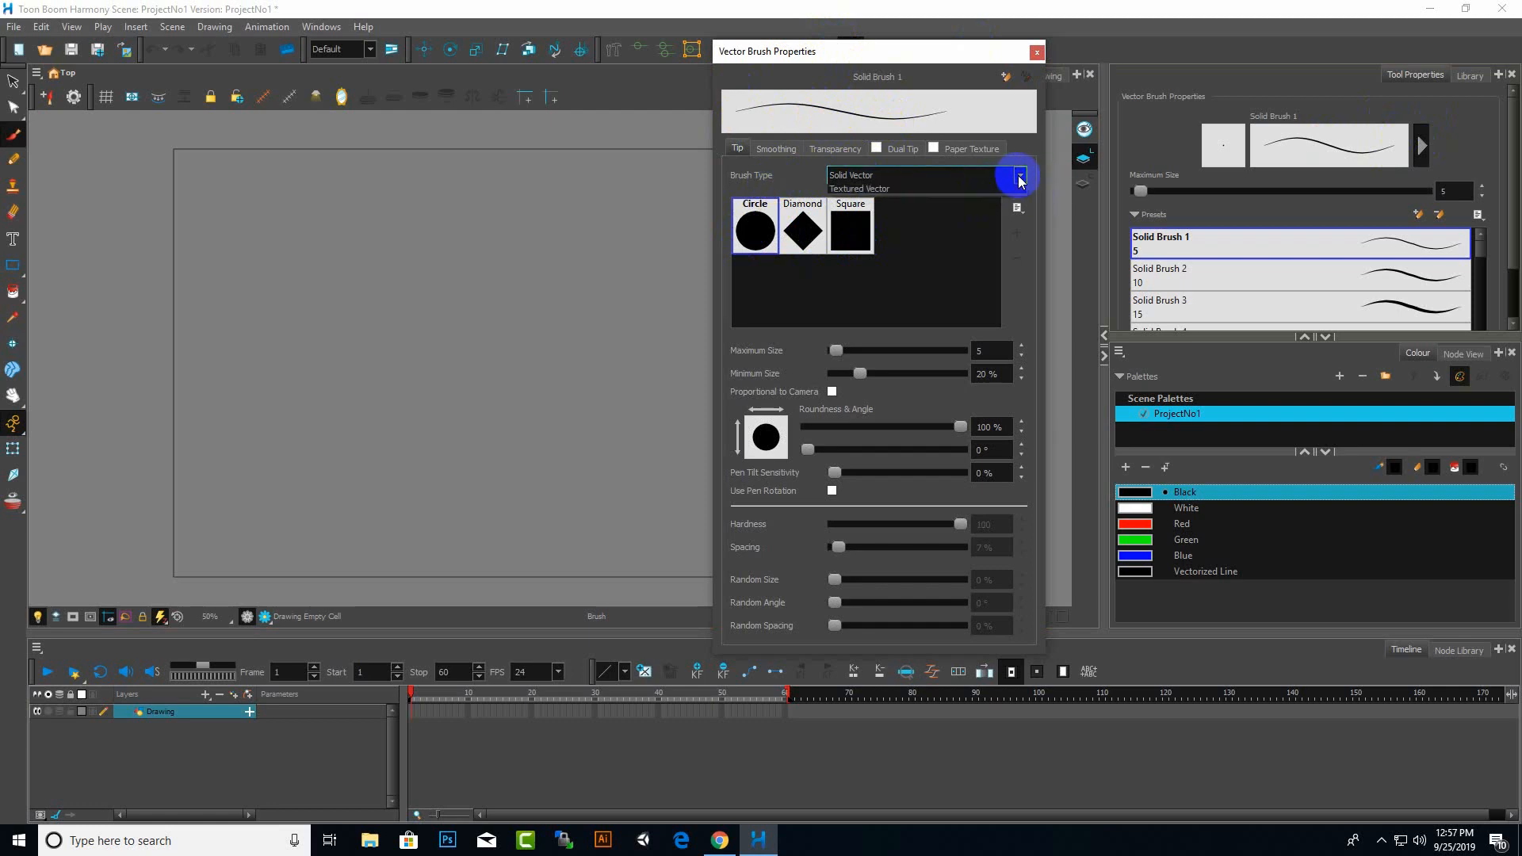
{"action": "left_click", "coordinate": [1019, 177]}
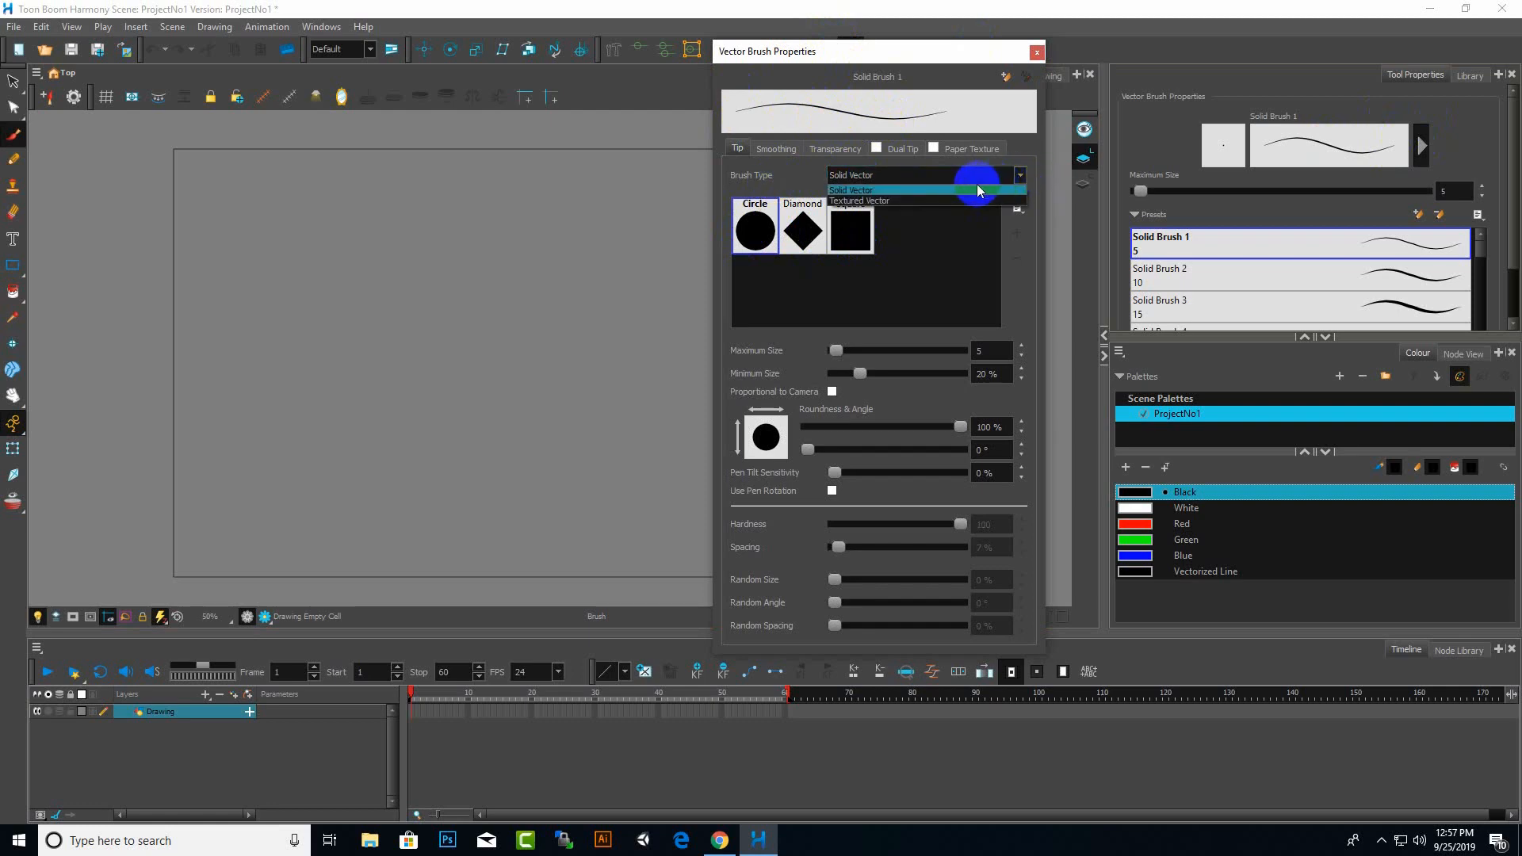
{"action": "left_click", "coordinate": [883, 200]}
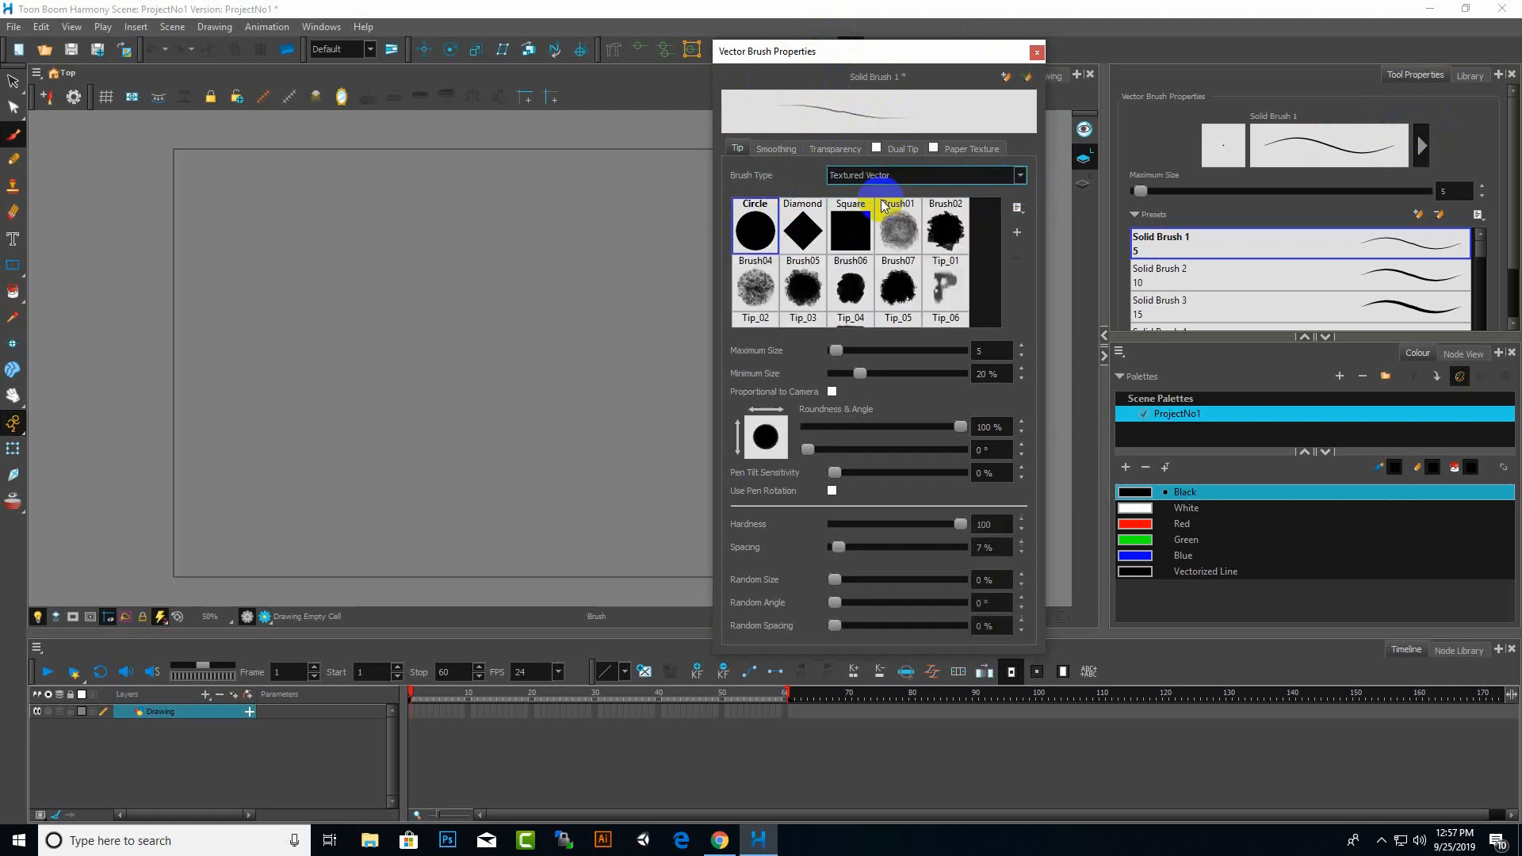
{"action": "scroll", "coordinate": [904, 238], "scroll_direction": "down", "scroll_amount": 5}
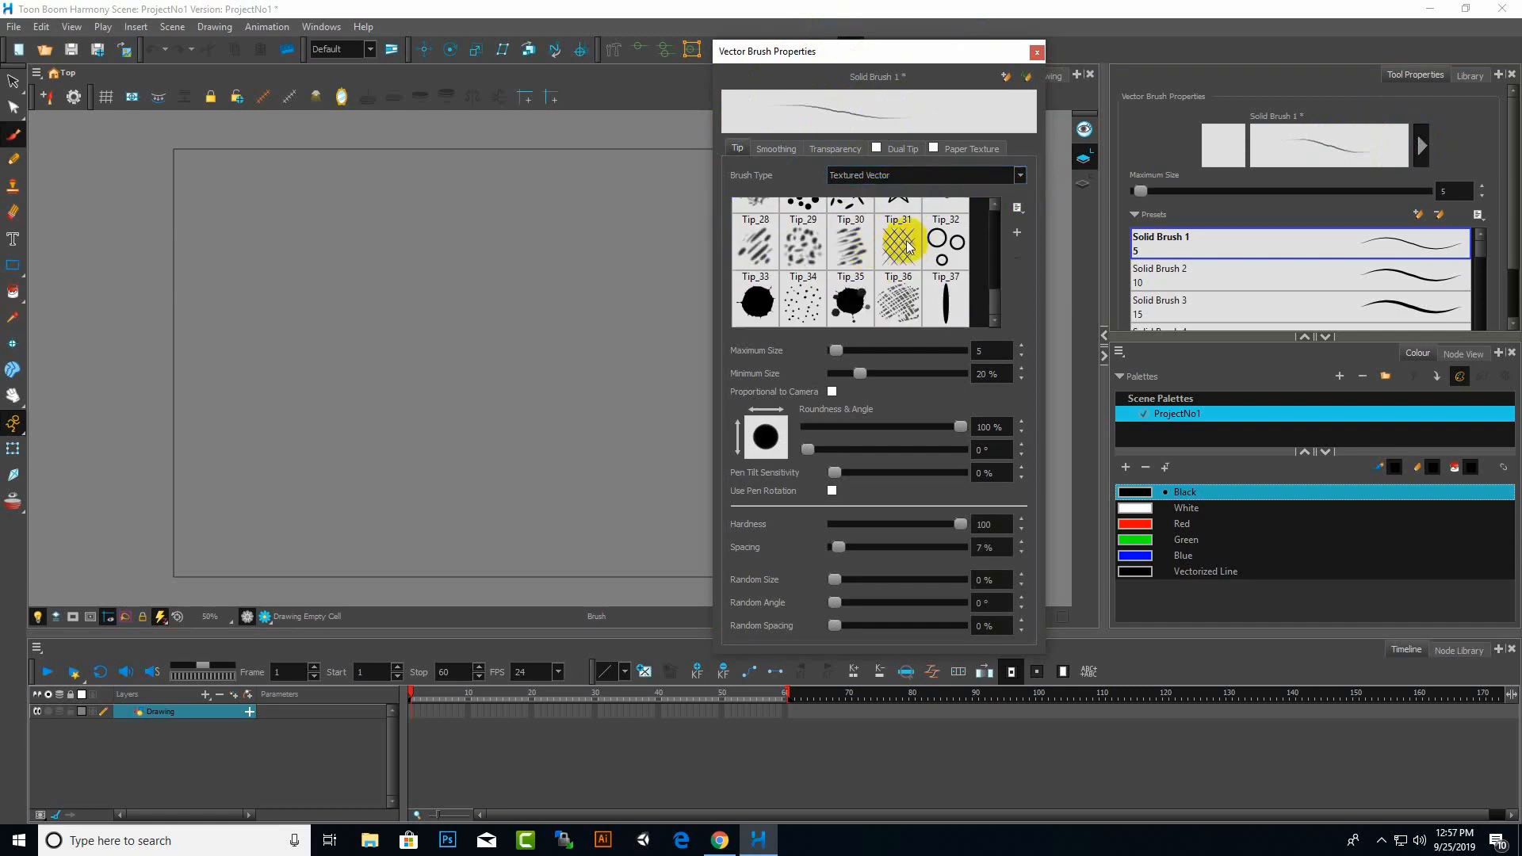
{"action": "left_click", "coordinate": [908, 247]}
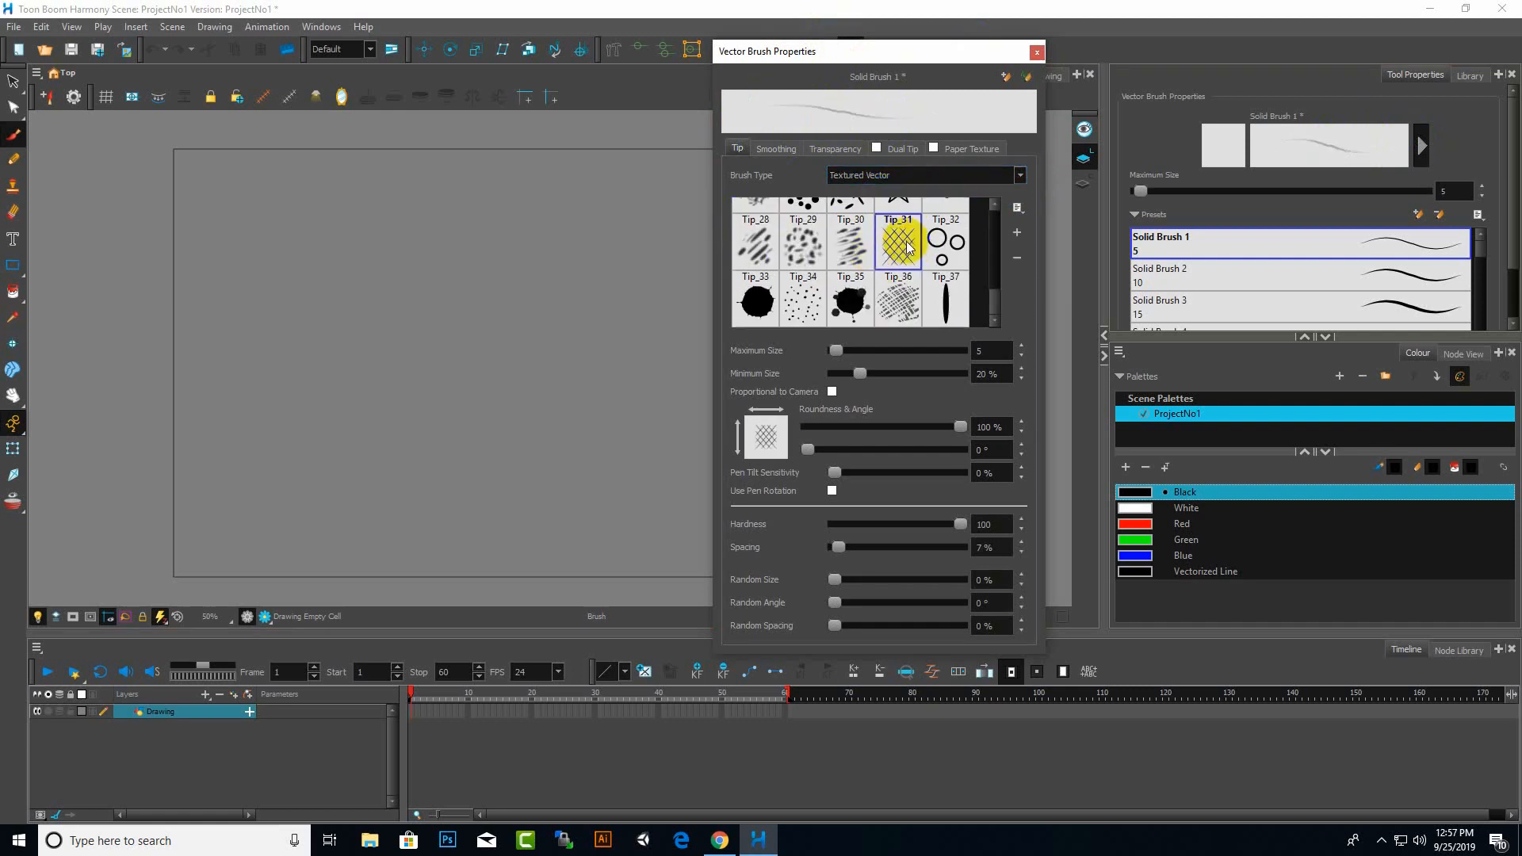
{"action": "left_click", "coordinate": [899, 302]}
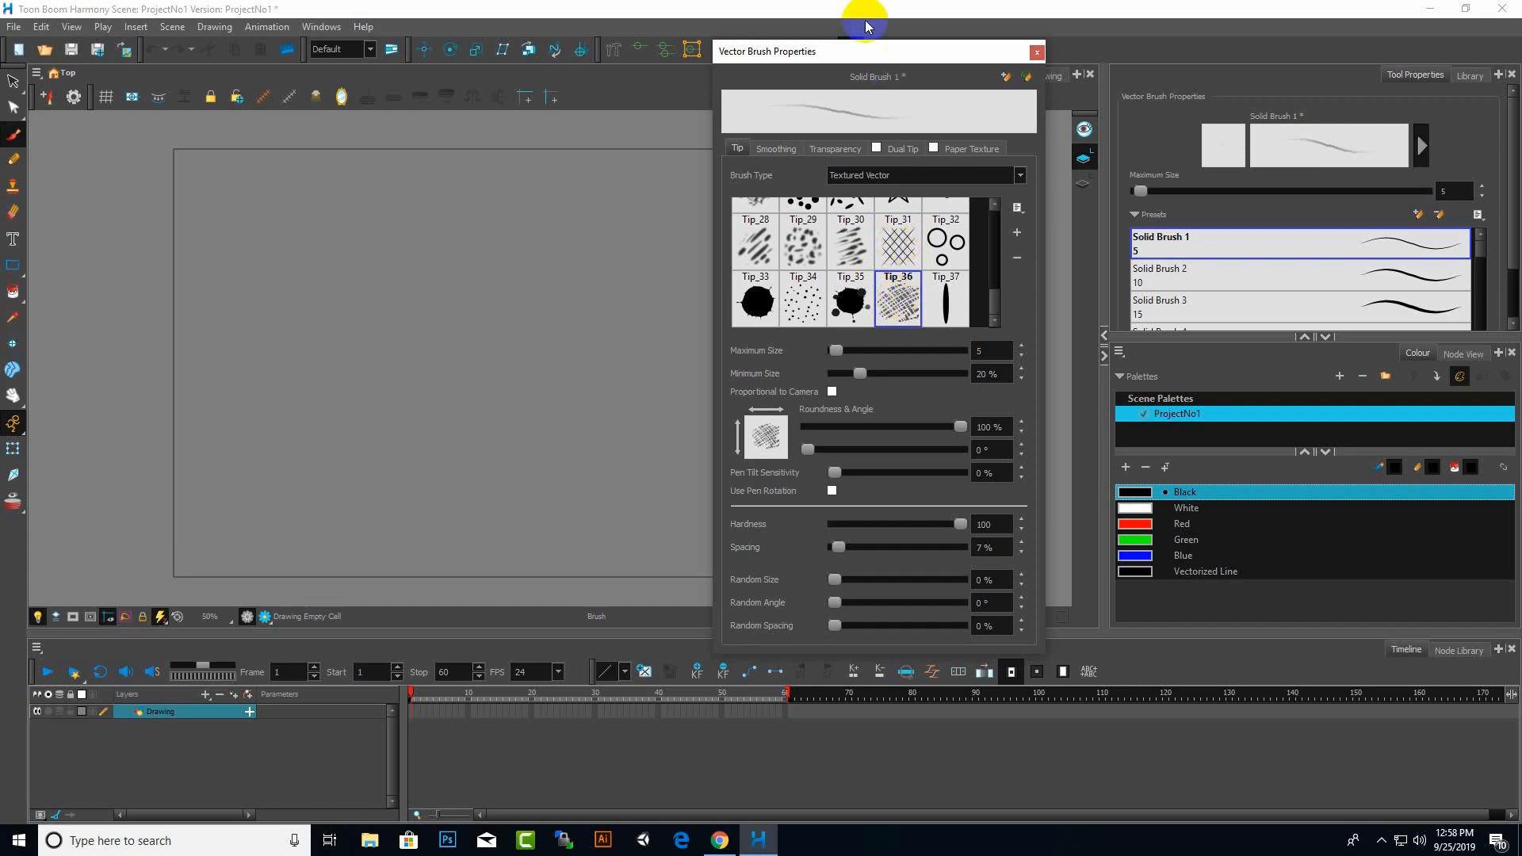
{"action": "left_click_drag", "start_coordinate": [875, 50], "coordinate": [834, 25]}
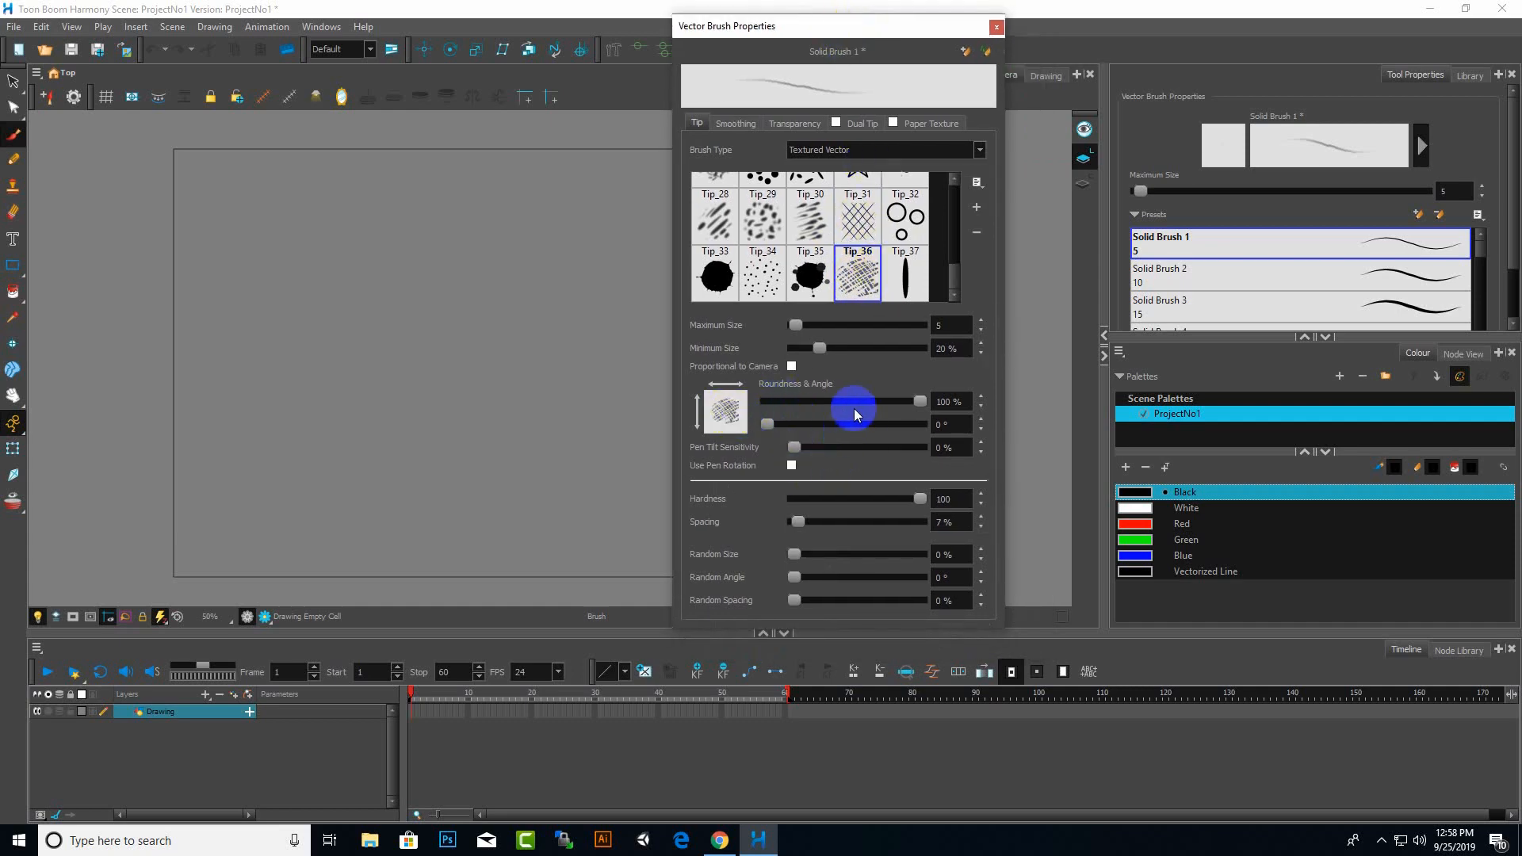
{"action": "left_click", "coordinate": [776, 277]}
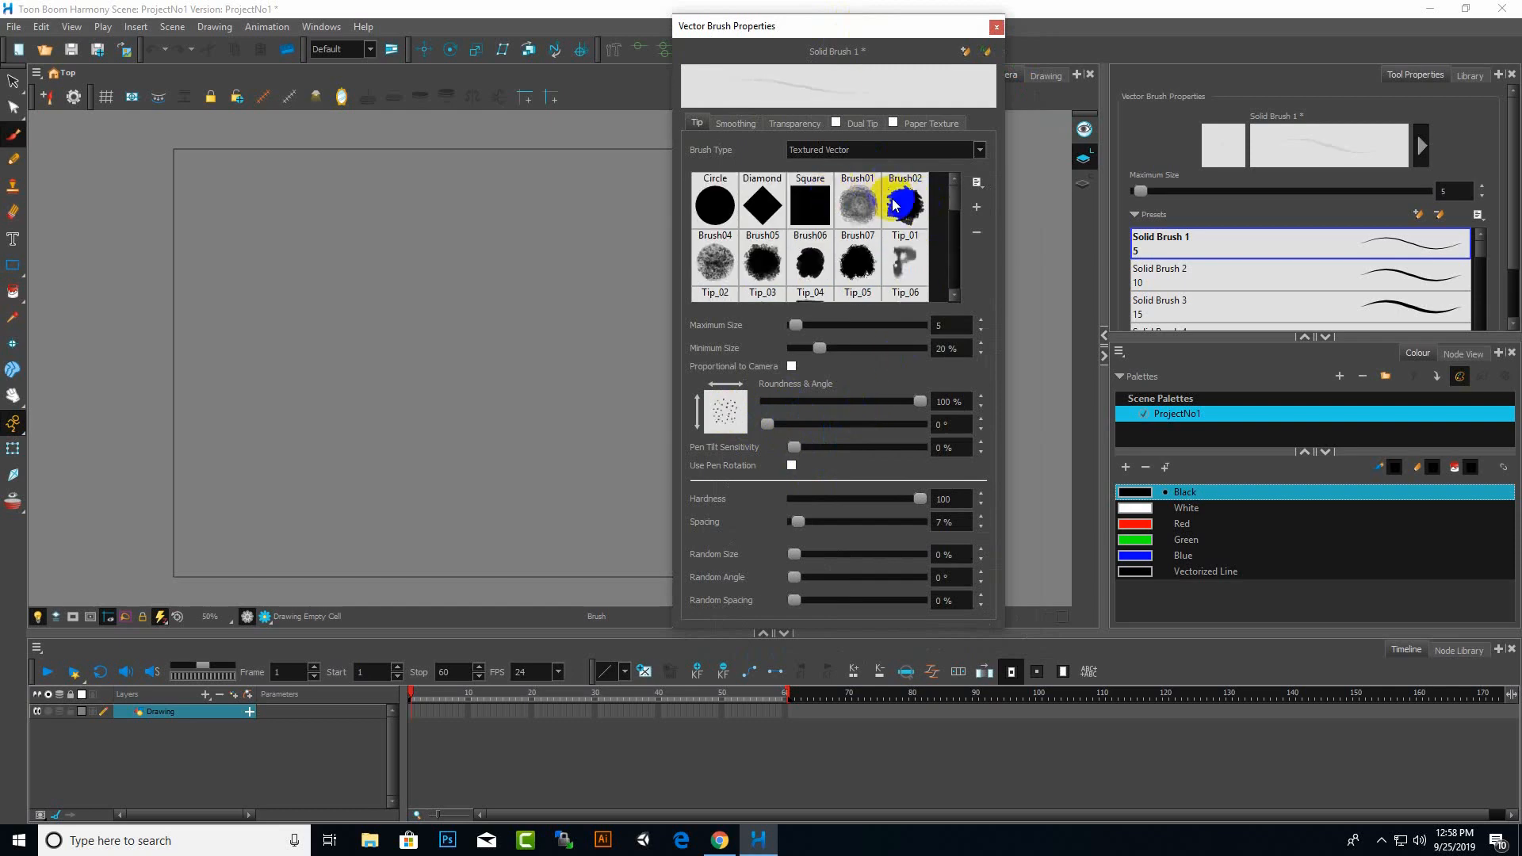
Restore the Solid Vector brush type with the Circle tip
{"action": "left_click", "coordinate": [873, 150]}
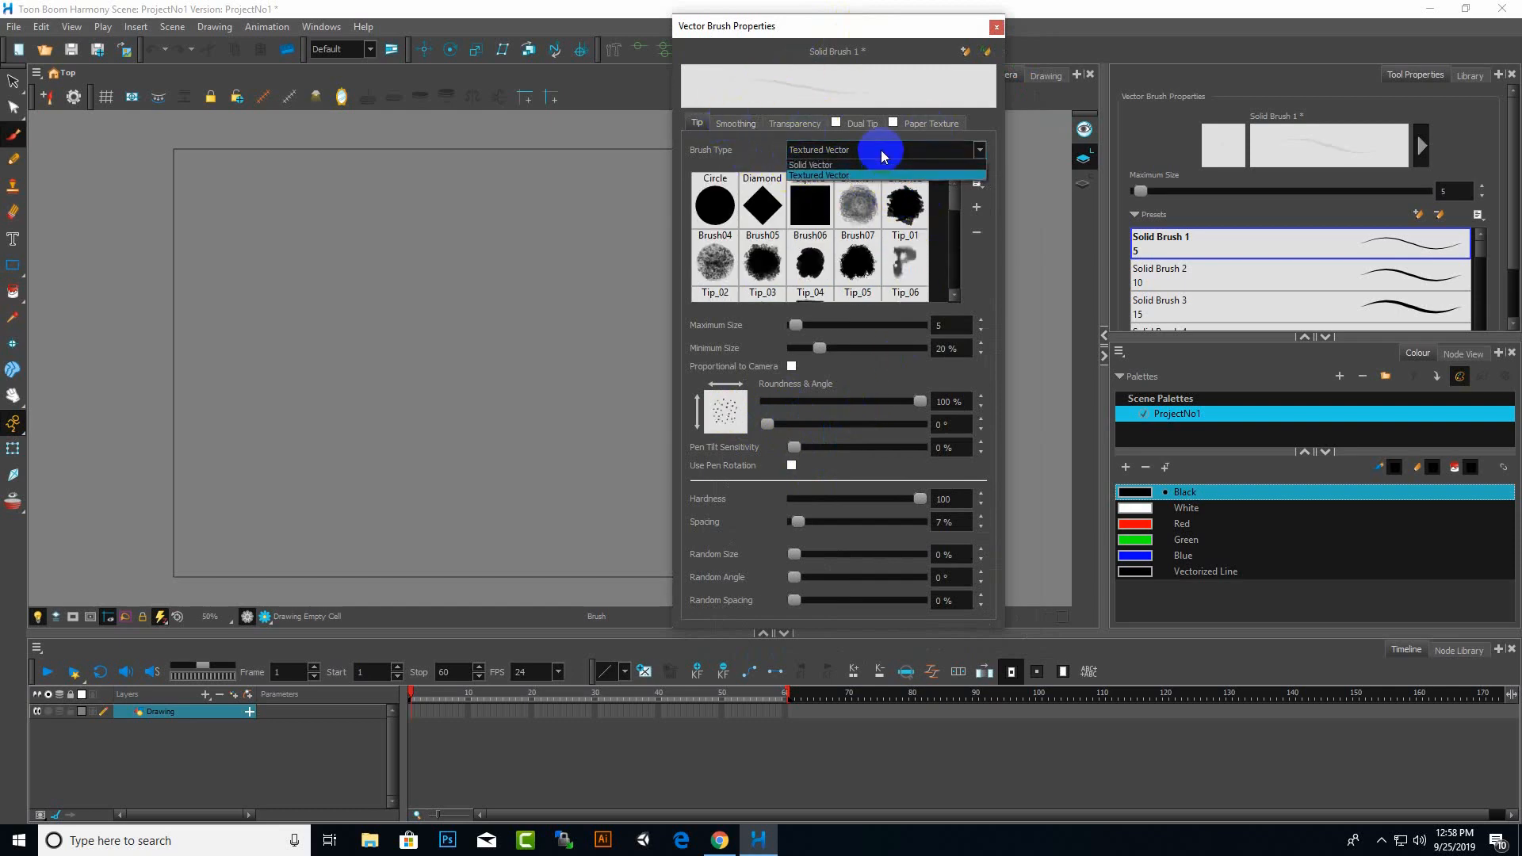
{"action": "left_click", "coordinate": [875, 165]}
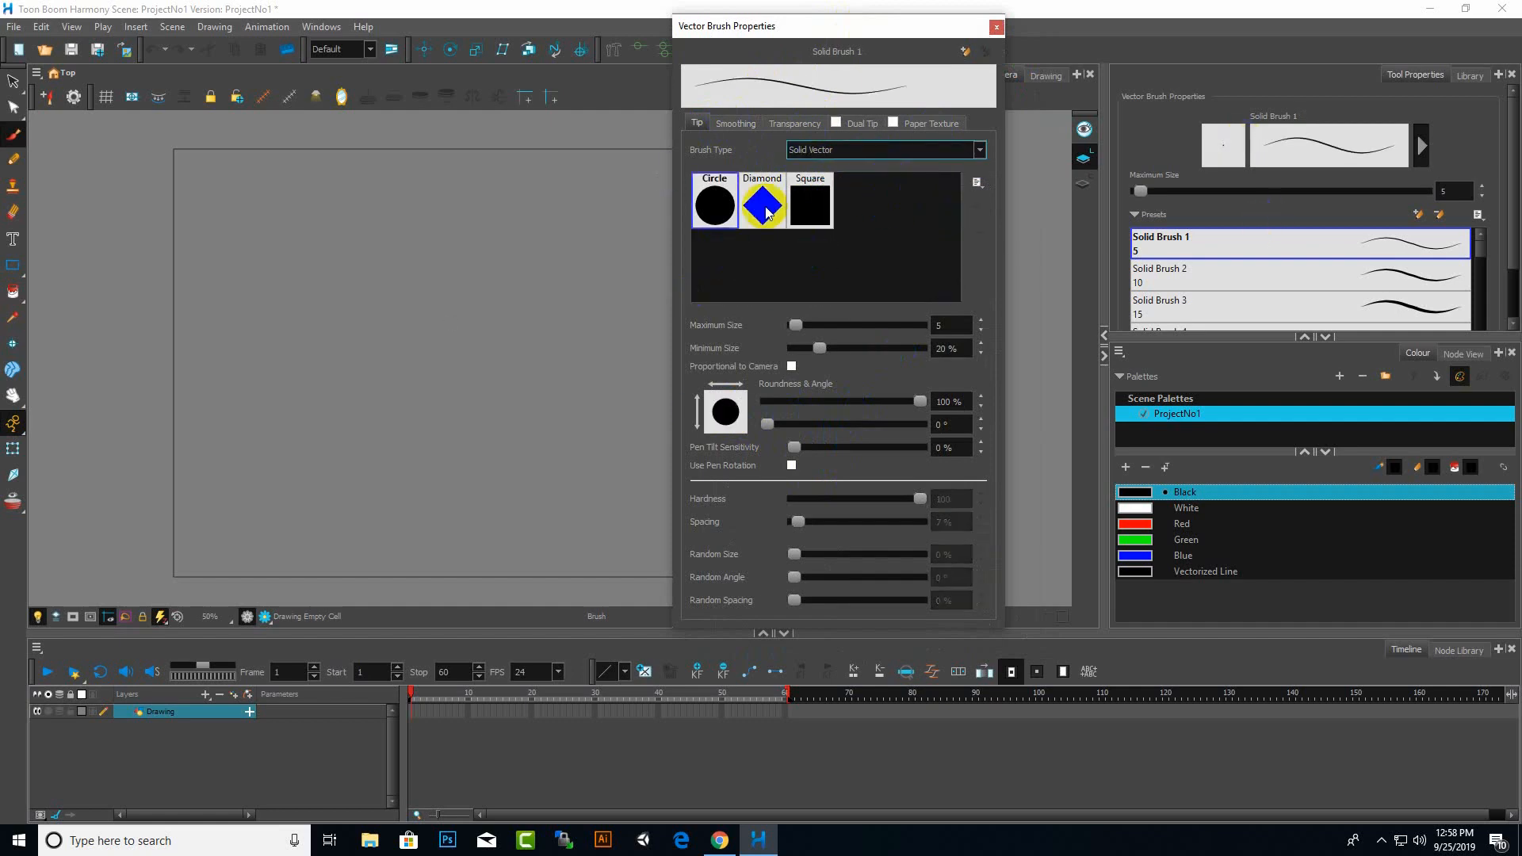
{"action": "left_click", "coordinate": [730, 199]}
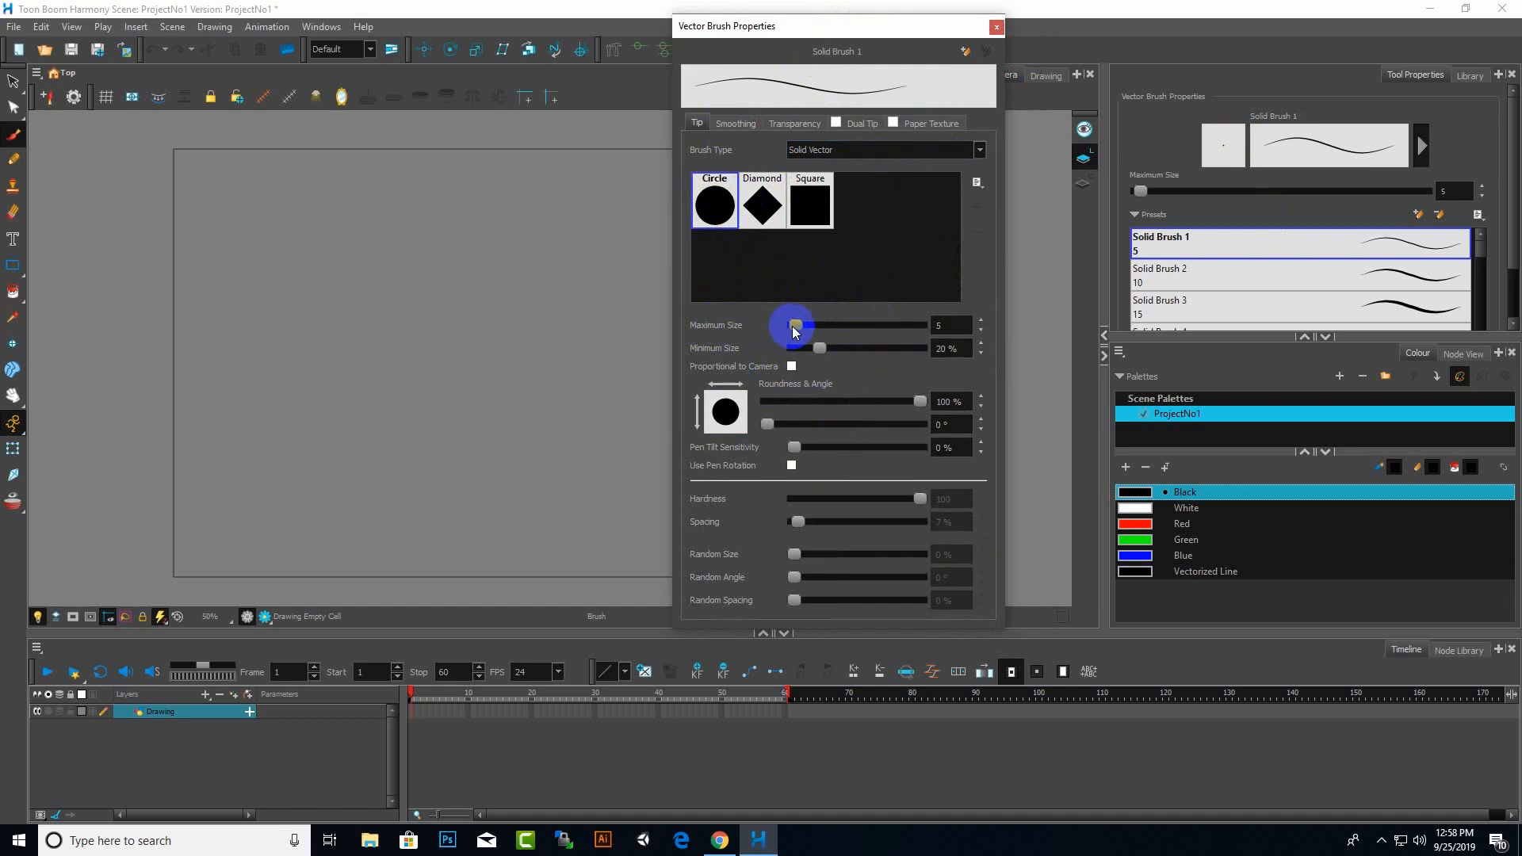
Set the brush's maximum size to 22.4 and its minimum size to 20.5 %
{"action": "mouse_move", "coordinate": [795, 331]}
{"action": "left_mouse_down"}
{"action": "mouse_move", "coordinate": [817, 331]}
{"action": "mouse_move", "coordinate": [802, 331]}
{"action": "left_mouse_up"}
{"action": "left_click", "coordinate": [824, 353]}
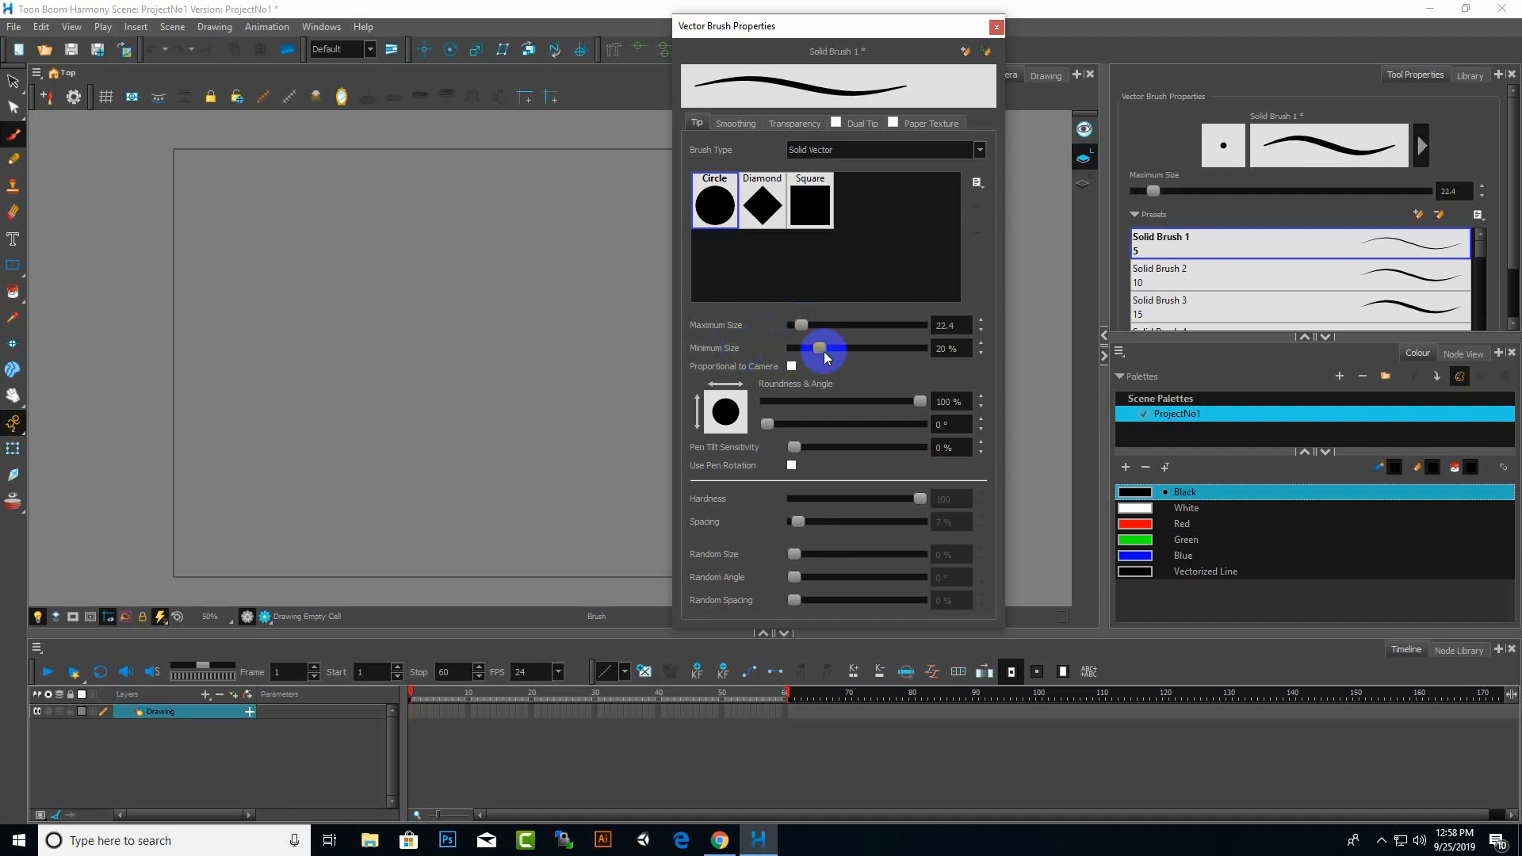
{"action": "left_click", "coordinate": [751, 398]}
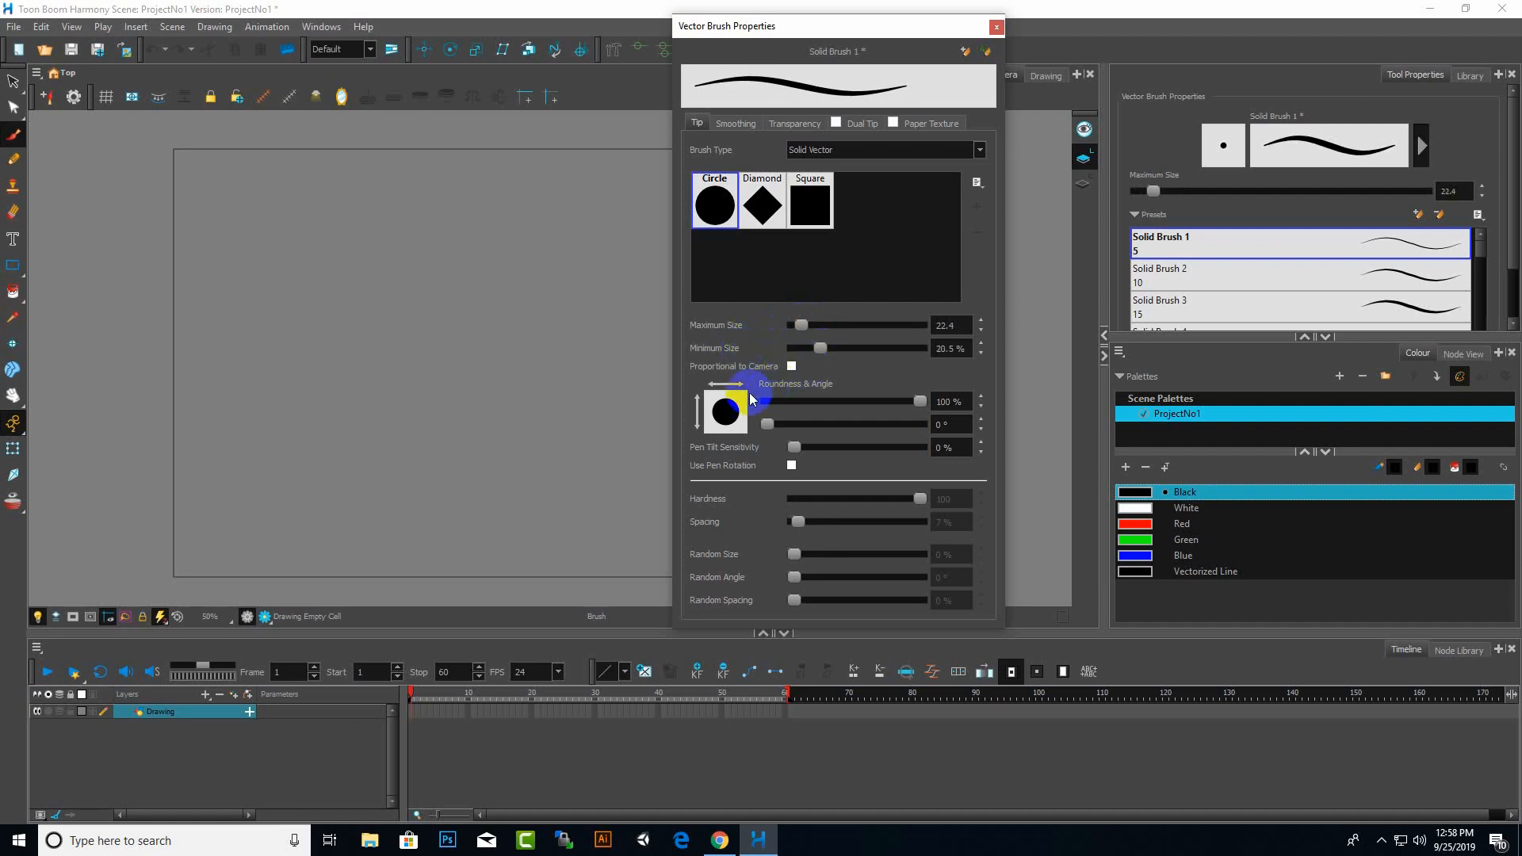
{"action": "left_click", "coordinate": [790, 367]}
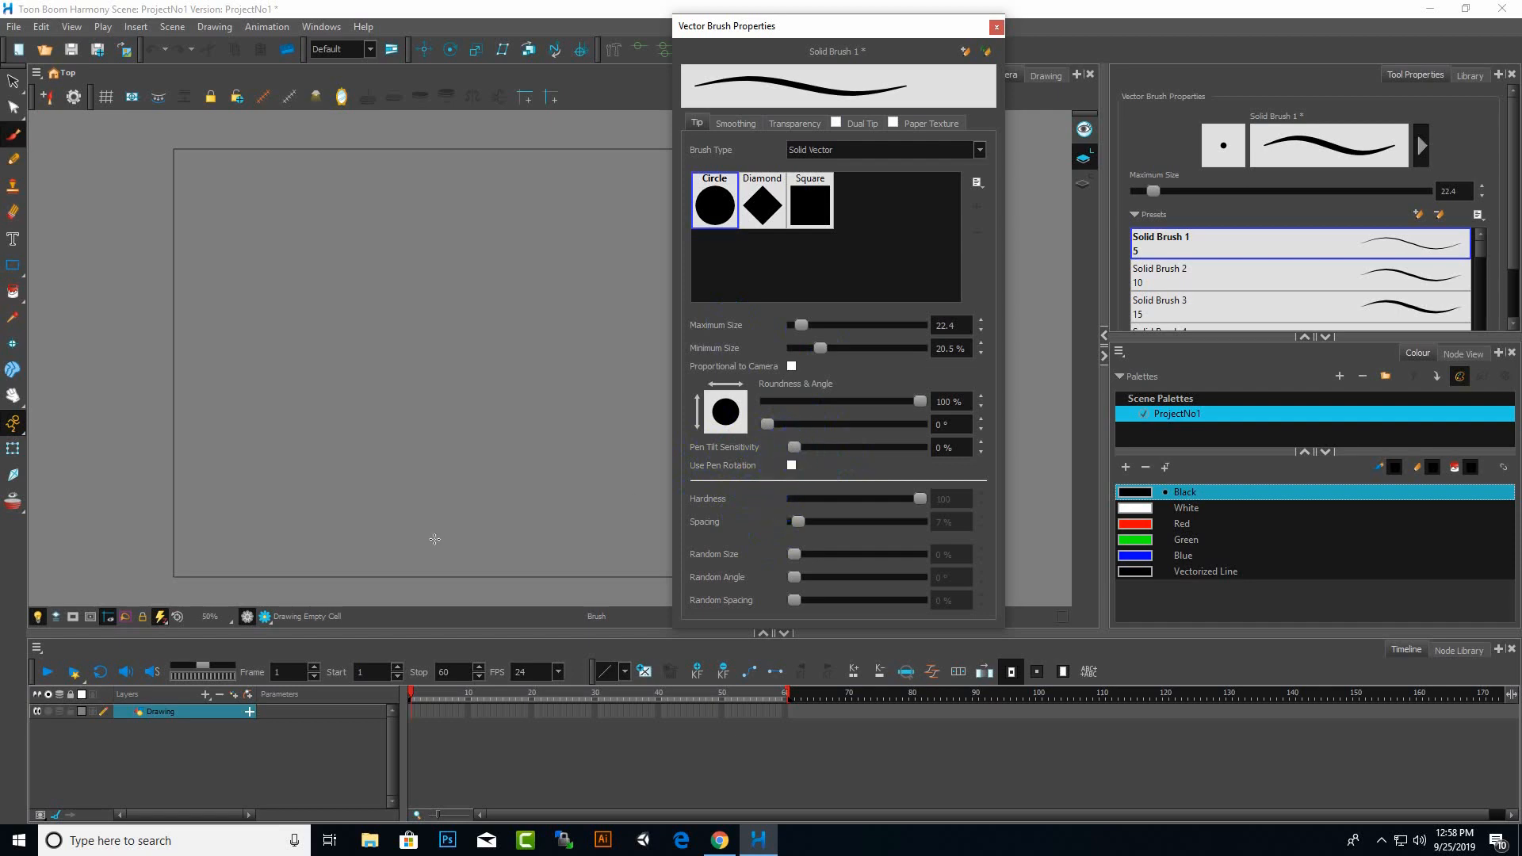
{"action": "left_click", "coordinate": [729, 82]}
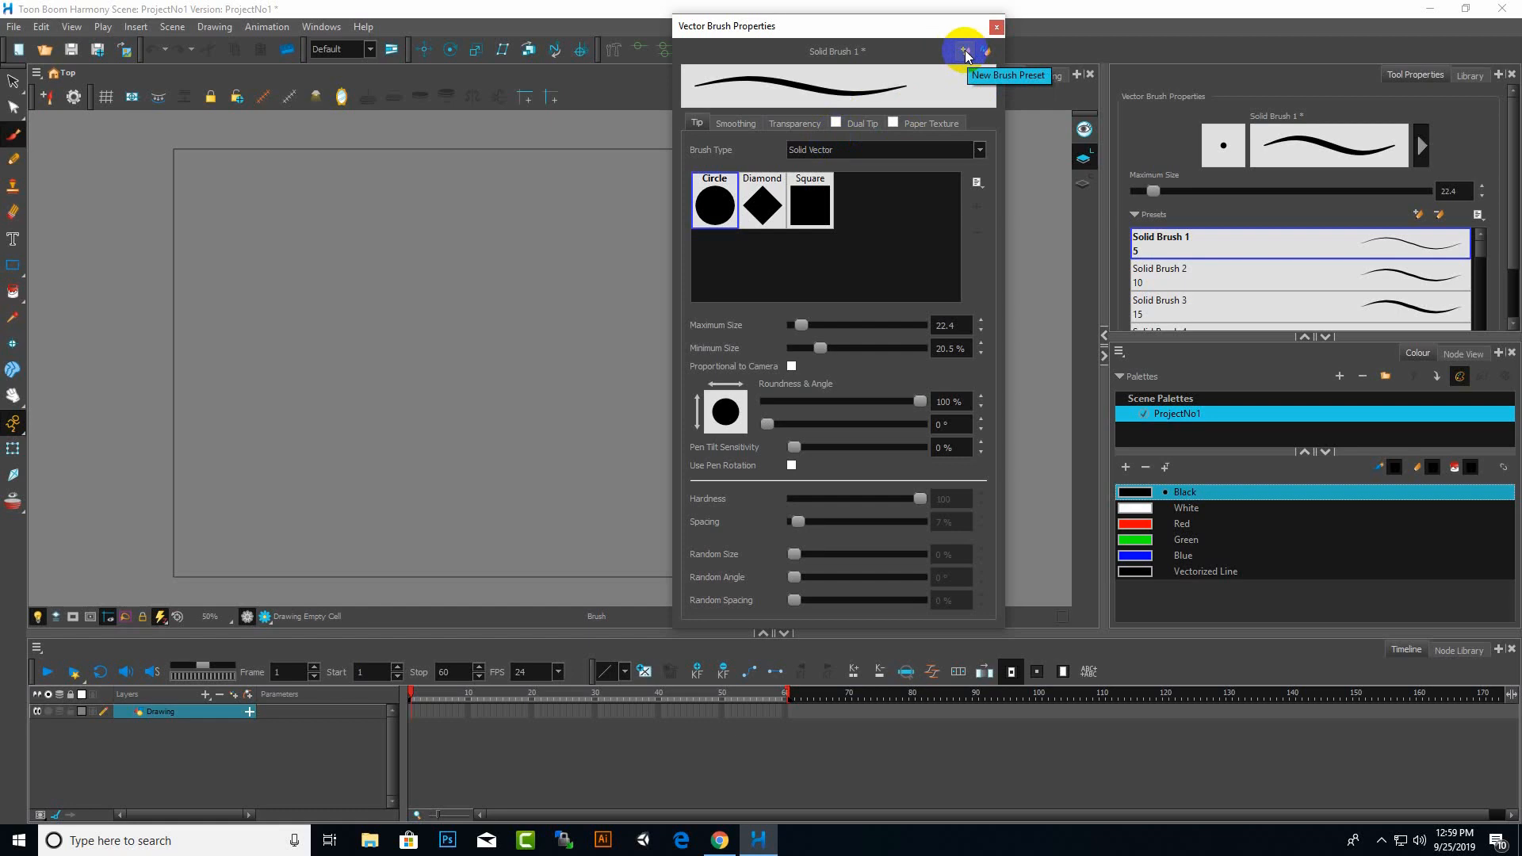
Review the brush's Smoothing, Transparency, Dual Tip and Paper Texture settings and close the brush properties
{"action": "left_click", "coordinate": [735, 125]}
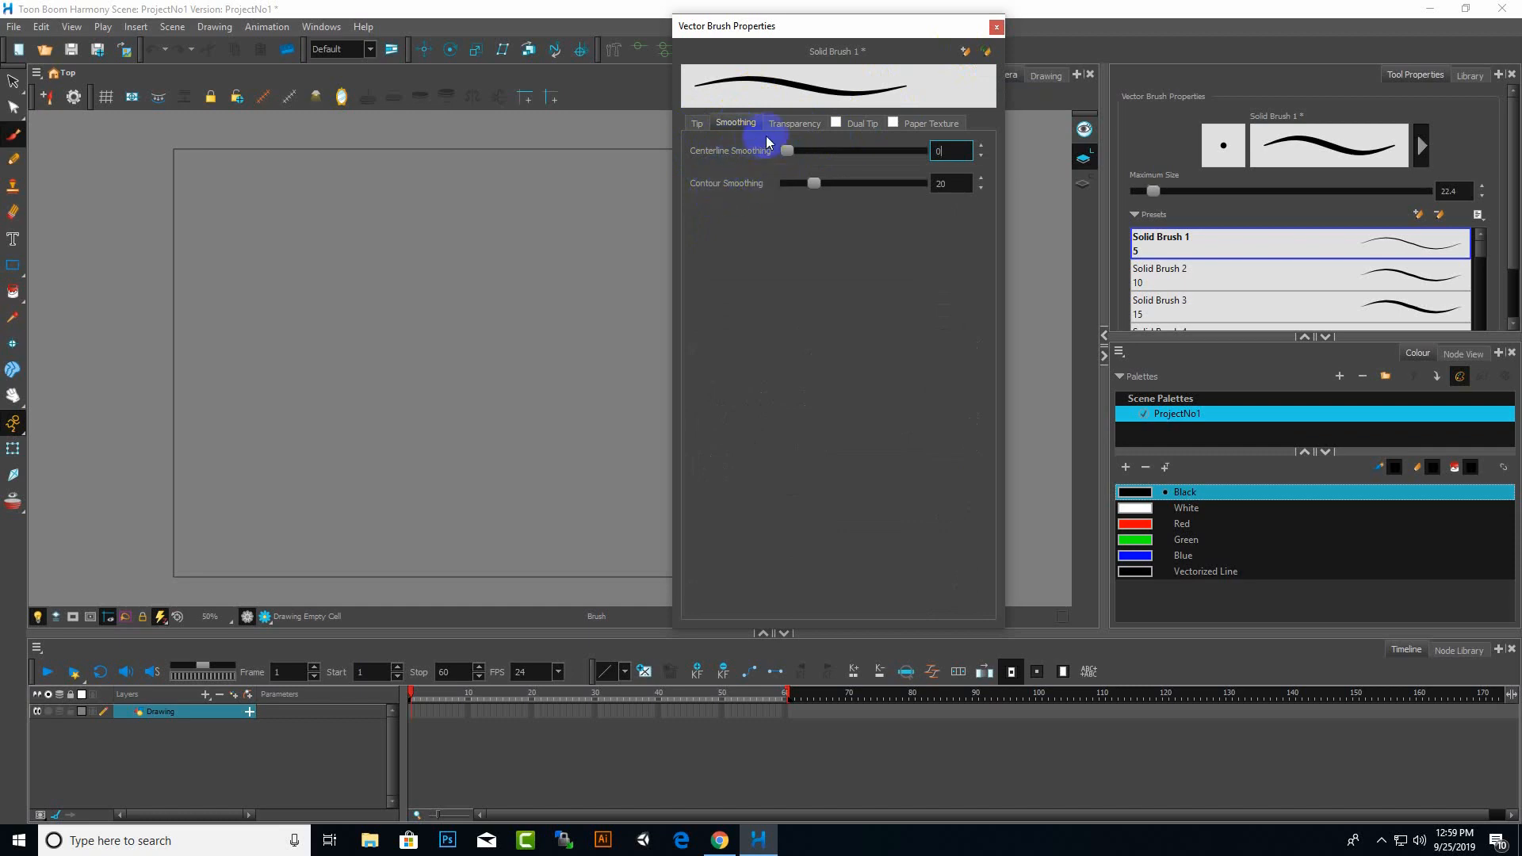
{"action": "mouse_move", "coordinate": [772, 155]}
{"action": "left_mouse_down"}
{"action": "mouse_move", "coordinate": [866, 151]}
{"action": "mouse_move", "coordinate": [780, 155]}
{"action": "left_mouse_up"}
{"action": "left_click", "coordinate": [796, 124]}
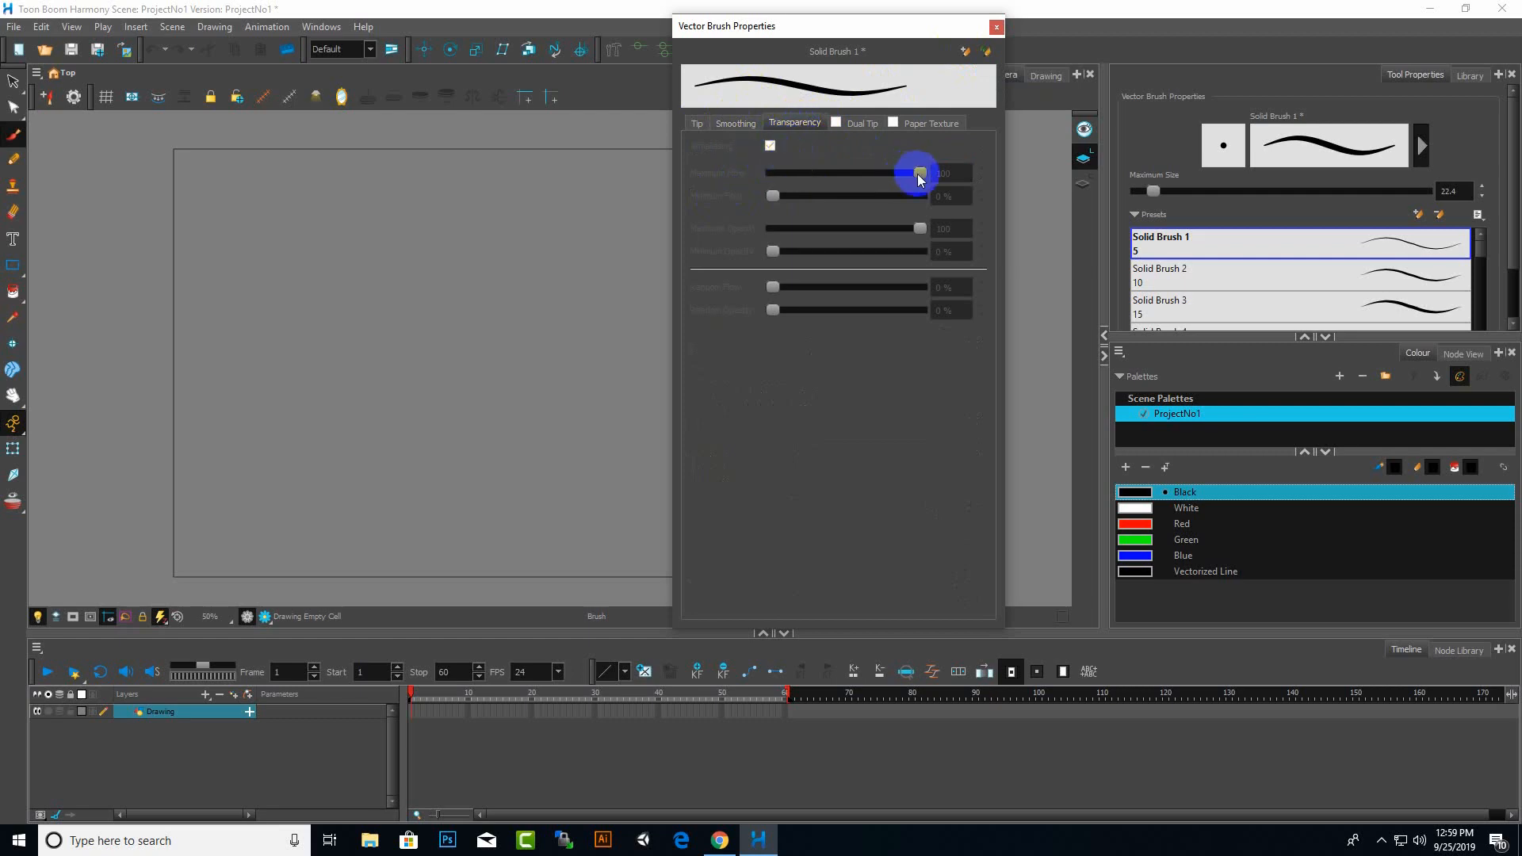
{"action": "left_click", "coordinate": [842, 129]}
{"action": "left_click", "coordinate": [859, 125]}
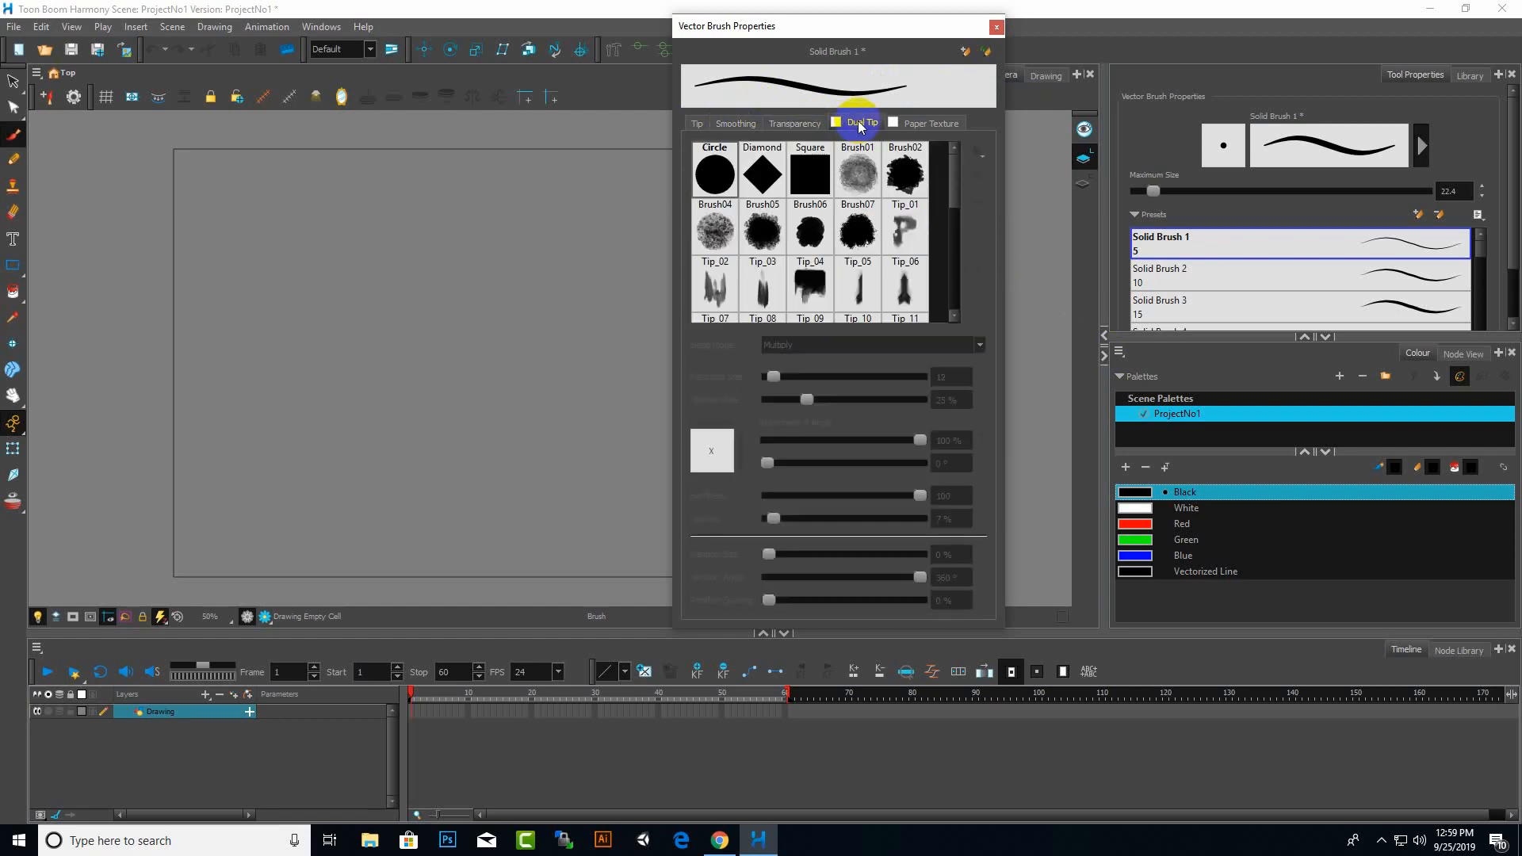
{"action": "left_click", "coordinate": [875, 281]}
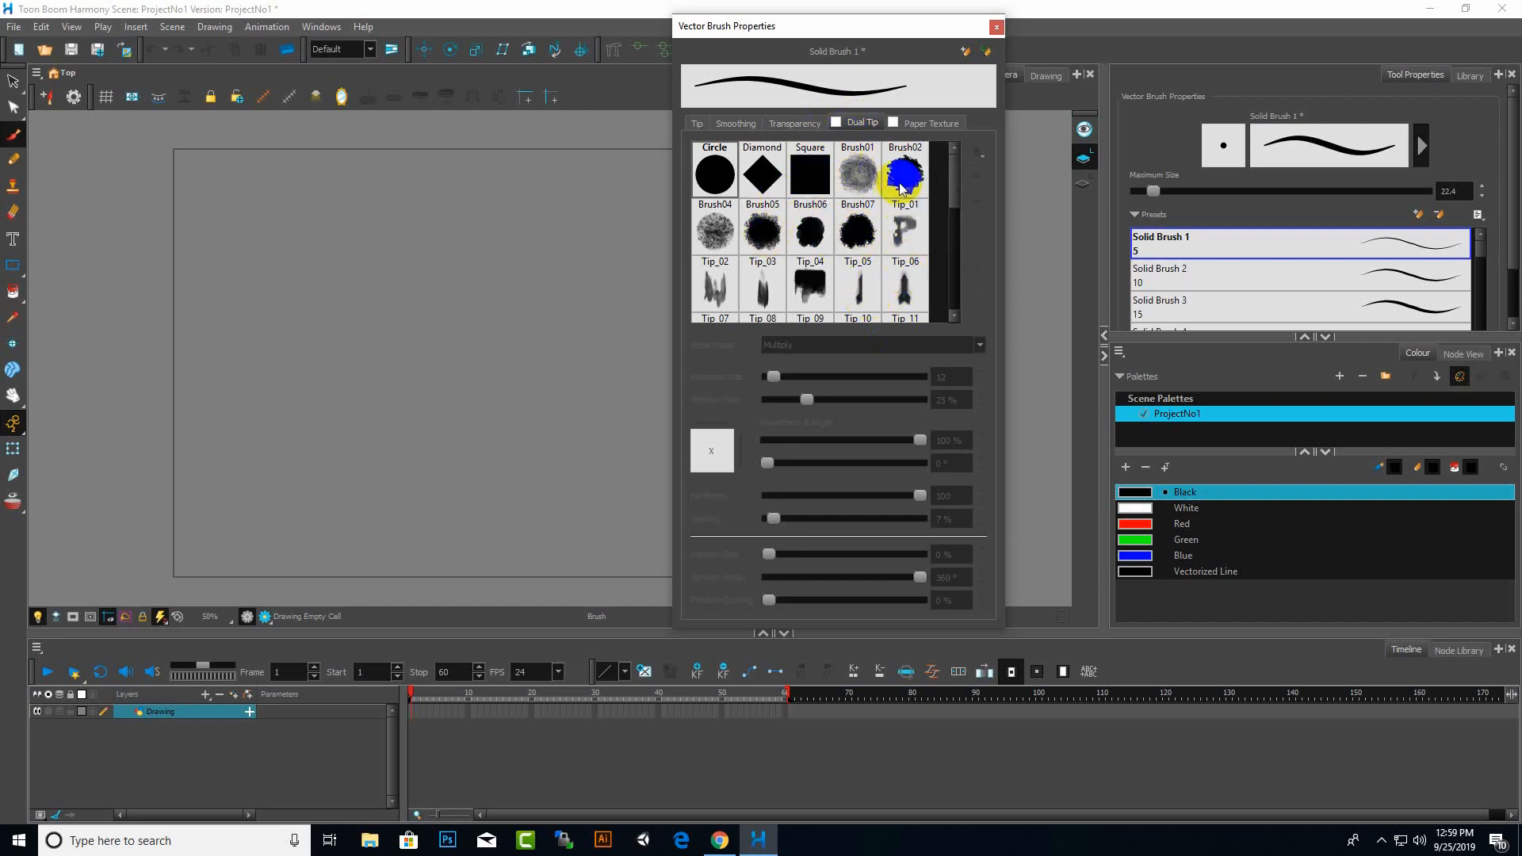
{"action": "left_click", "coordinate": [933, 125]}
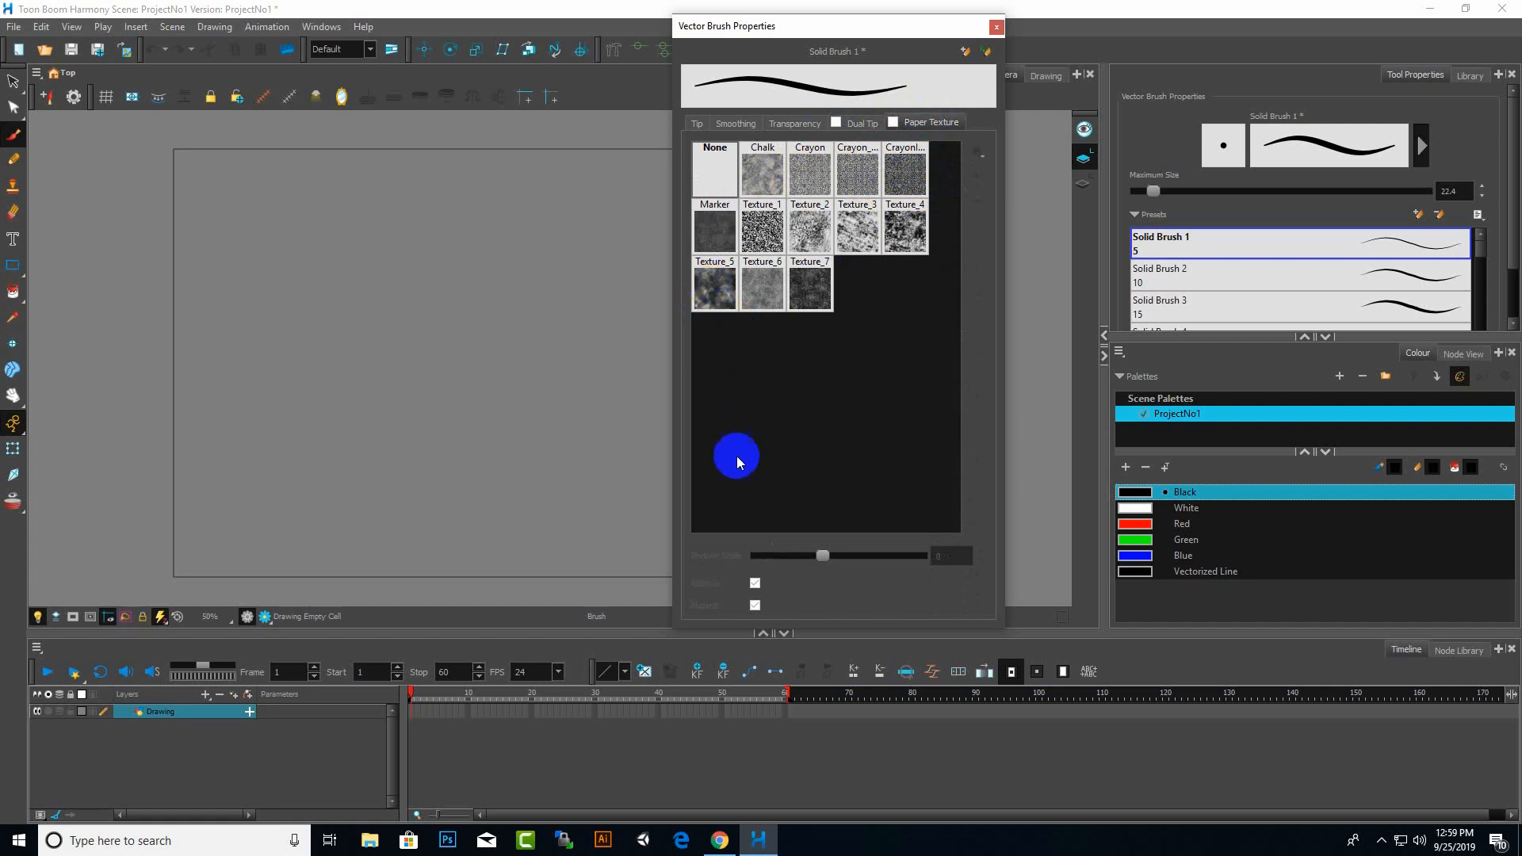
{"action": "left_click", "coordinate": [996, 27]}
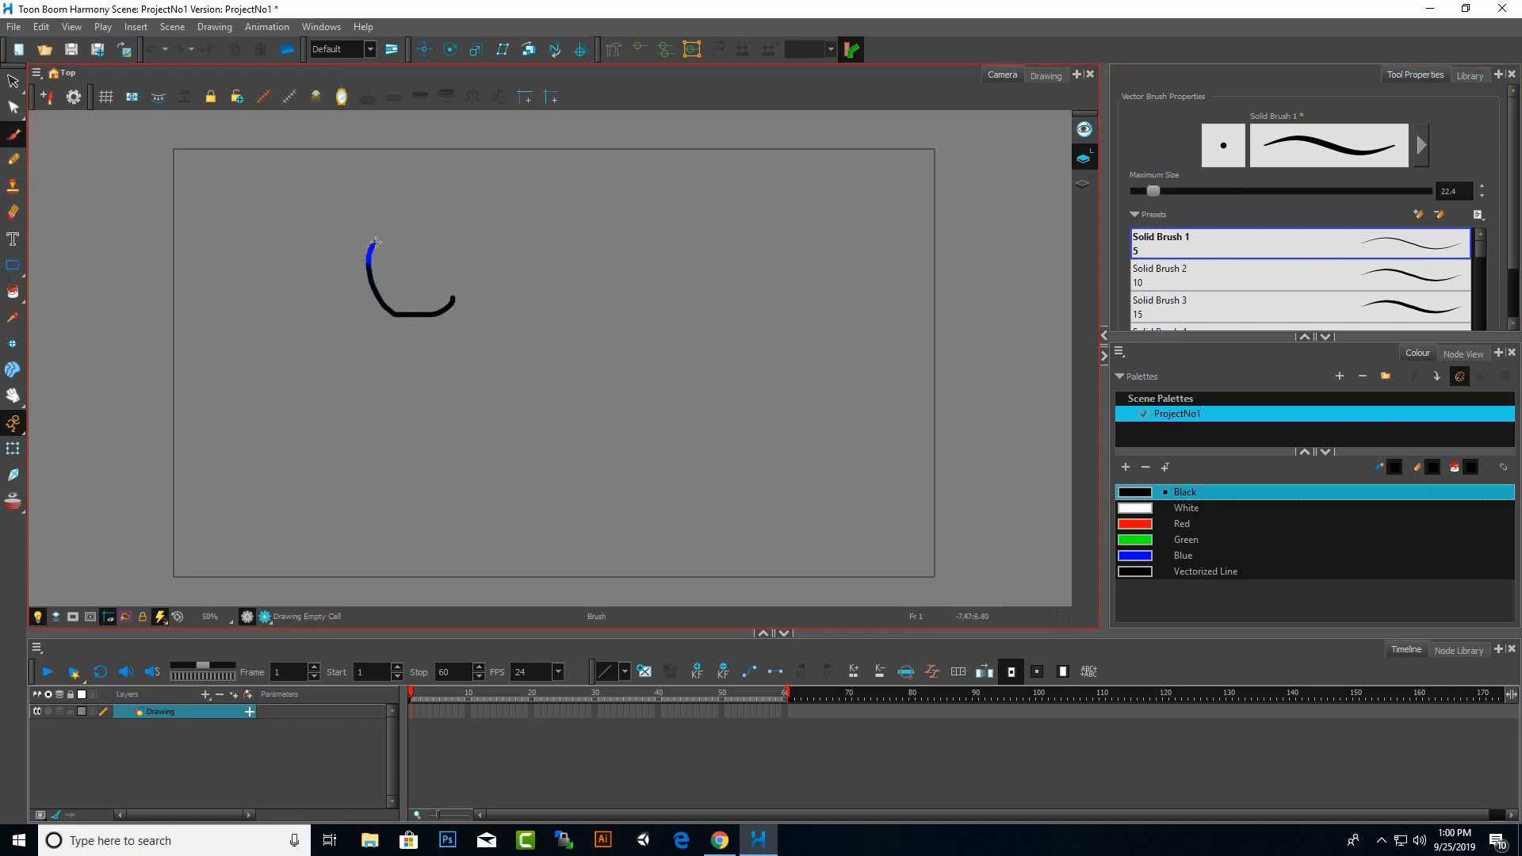
Draw a long looping freehand stroke in black across the camera frame with the brush
{"action": "mouse_move", "coordinate": [440, 224]}
{"action": "left_mouse_down"}
{"action": "mouse_move", "coordinate": [472, 231]}
{"action": "mouse_move", "coordinate": [505, 401]}
{"action": "mouse_move", "coordinate": [655, 336]}
{"action": "left_mouse_up"}
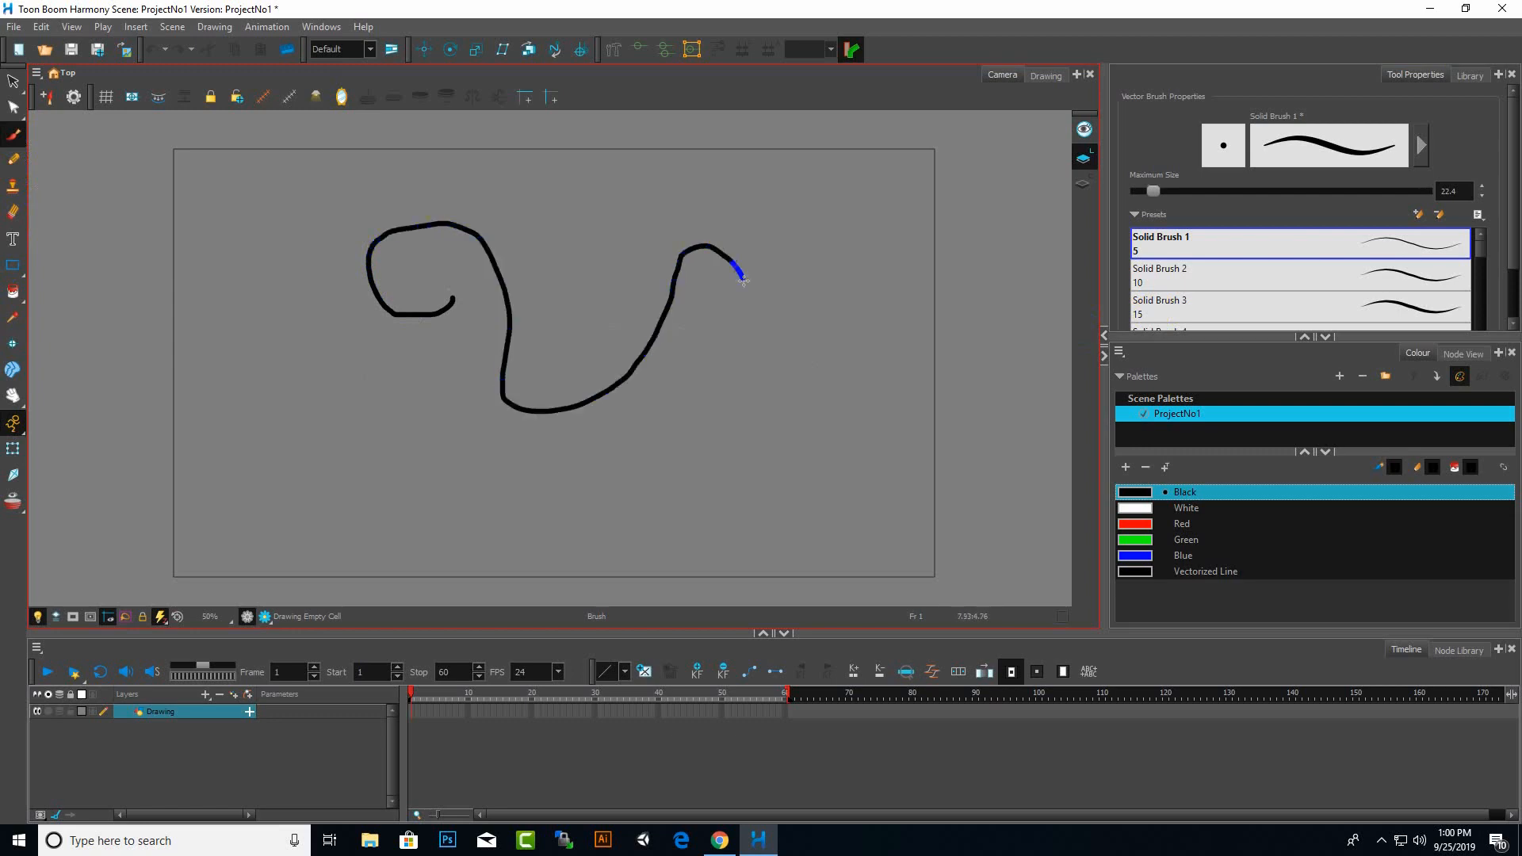
{"action": "mouse_move", "coordinate": [744, 280]}
{"action": "left_mouse_down"}
{"action": "mouse_move", "coordinate": [713, 402]}
{"action": "mouse_move", "coordinate": [500, 469]}
{"action": "mouse_move", "coordinate": [329, 345]}
{"action": "mouse_move", "coordinate": [303, 403]}
{"action": "mouse_move", "coordinate": [400, 478]}
{"action": "mouse_move", "coordinate": [413, 512]}
{"action": "mouse_move", "coordinate": [692, 536]}
{"action": "mouse_move", "coordinate": [812, 416]}
{"action": "mouse_move", "coordinate": [532, 390]}
{"action": "mouse_move", "coordinate": [451, 291]}
{"action": "left_mouse_up"}
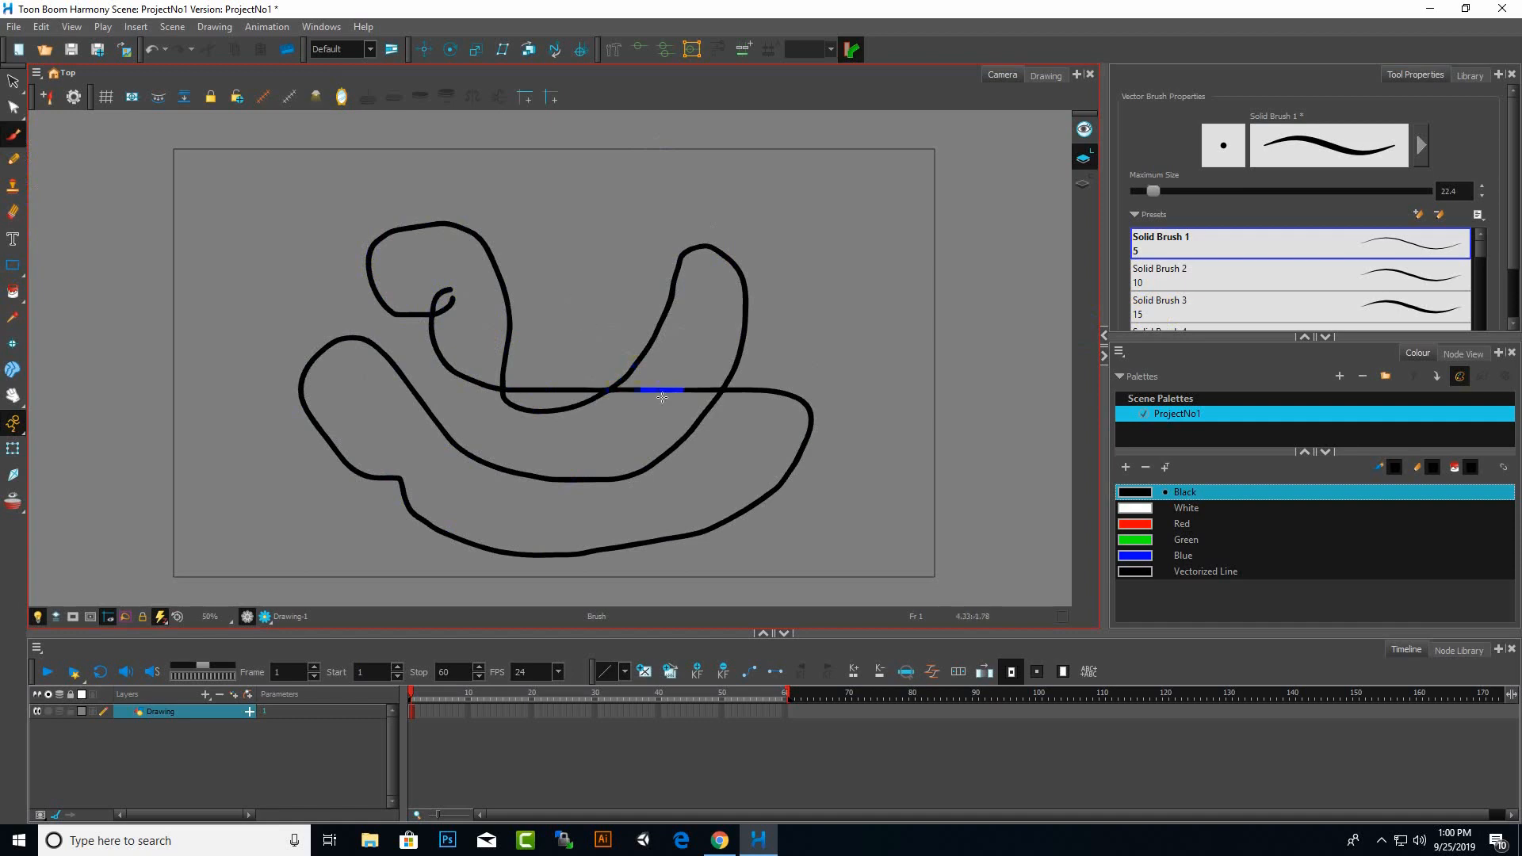
{"action": "scroll", "coordinate": [789, 363], "scroll_direction": "down", "scroll_amount": 1}
{"action": "scroll", "coordinate": [782, 371], "scroll_direction": "up", "scroll_amount": 1}
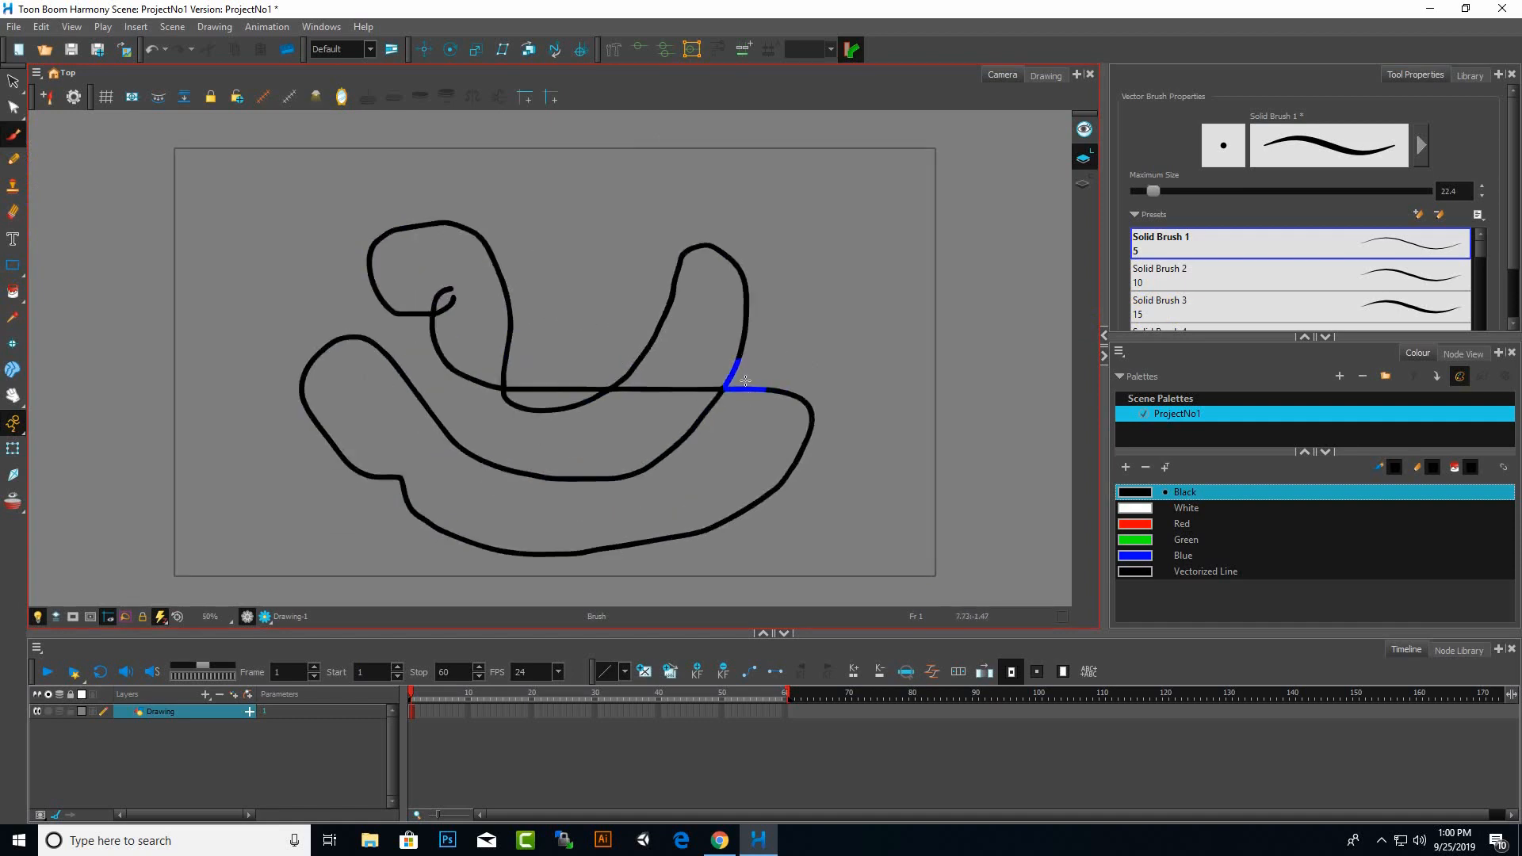
Preview the drawing in Render View and return to the normal drawing display
{"action": "left_click", "coordinate": [373, 621]}
{"action": "left_click", "coordinate": [268, 618]}
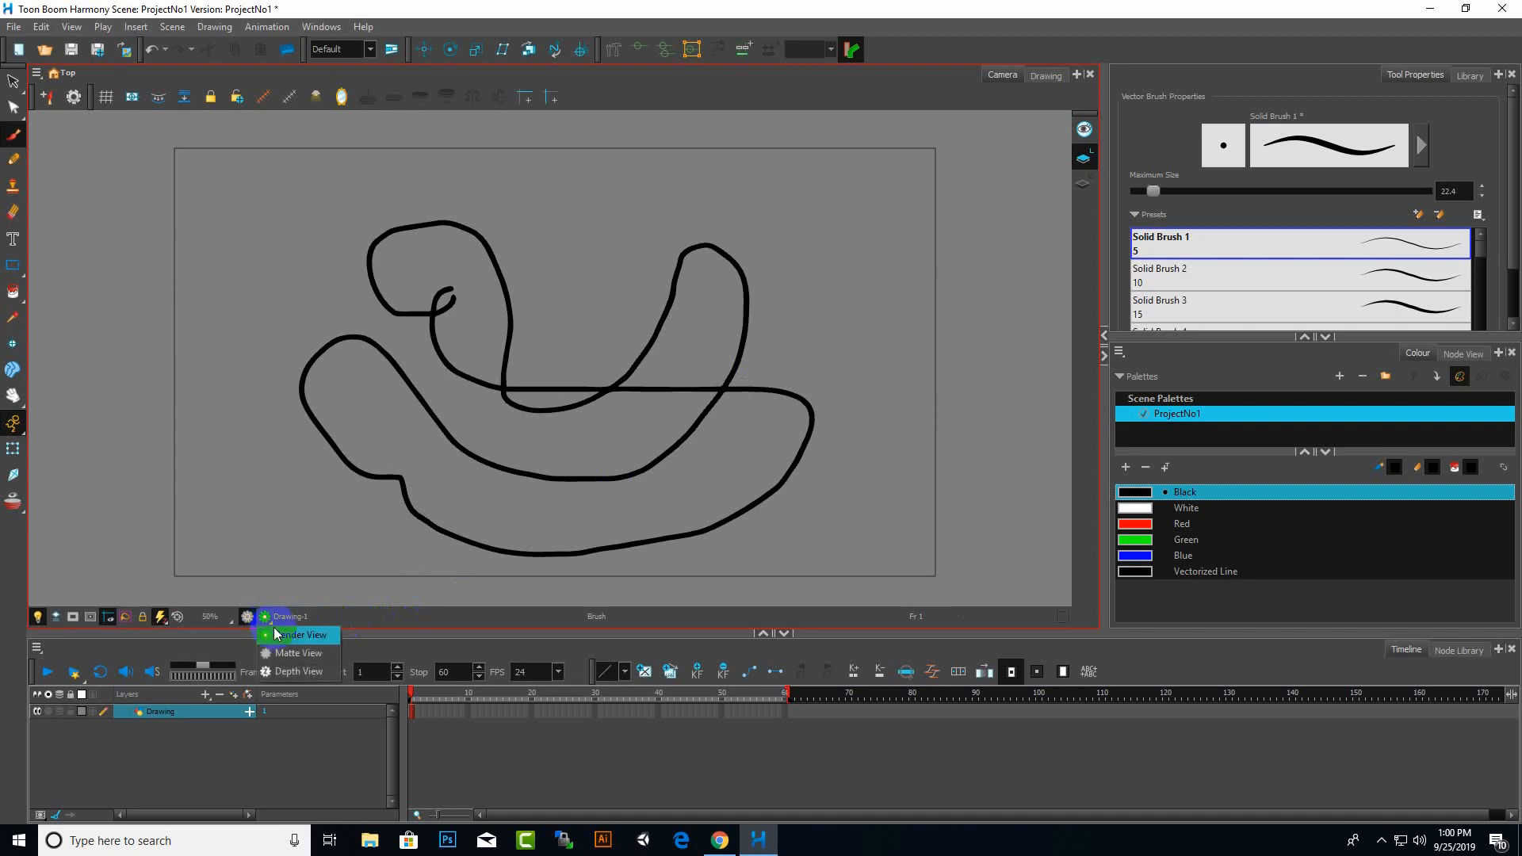
{"action": "left_click", "coordinate": [278, 634]}
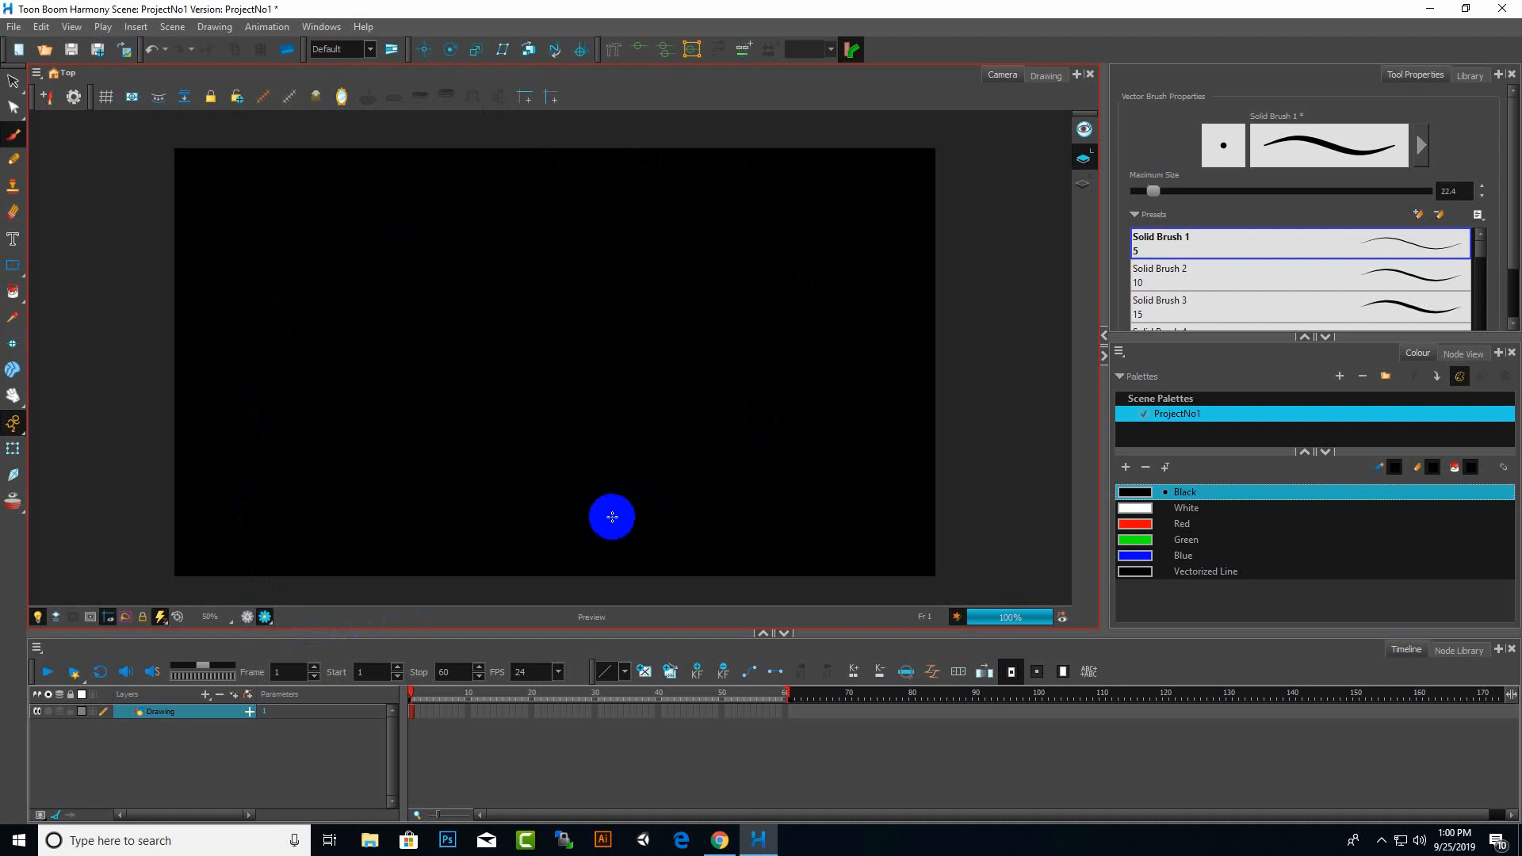
{"action": "left_click", "coordinate": [261, 619]}
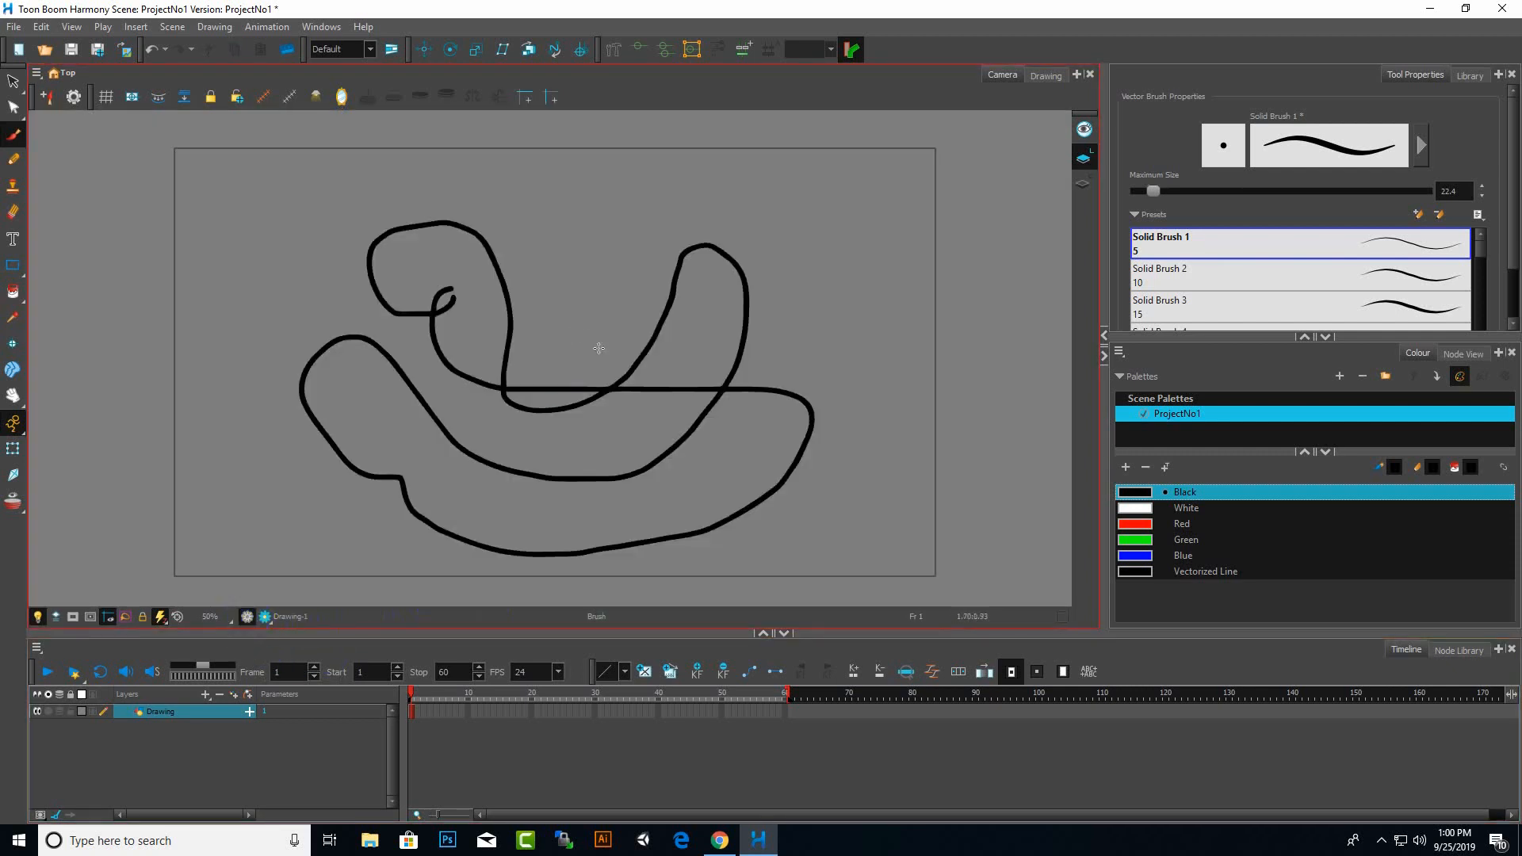
Draw a looping White stroke across the black drawing and pick the Red colour swatch
{"action": "left_click", "coordinate": [1148, 508]}
{"action": "mouse_move", "coordinate": [719, 460]}
{"action": "left_mouse_down"}
{"action": "mouse_move", "coordinate": [606, 380]}
{"action": "mouse_move", "coordinate": [666, 418]}
{"action": "mouse_move", "coordinate": [476, 326]}
{"action": "mouse_move", "coordinate": [401, 440]}
{"action": "left_mouse_up"}
{"action": "left_click", "coordinate": [1135, 525]}
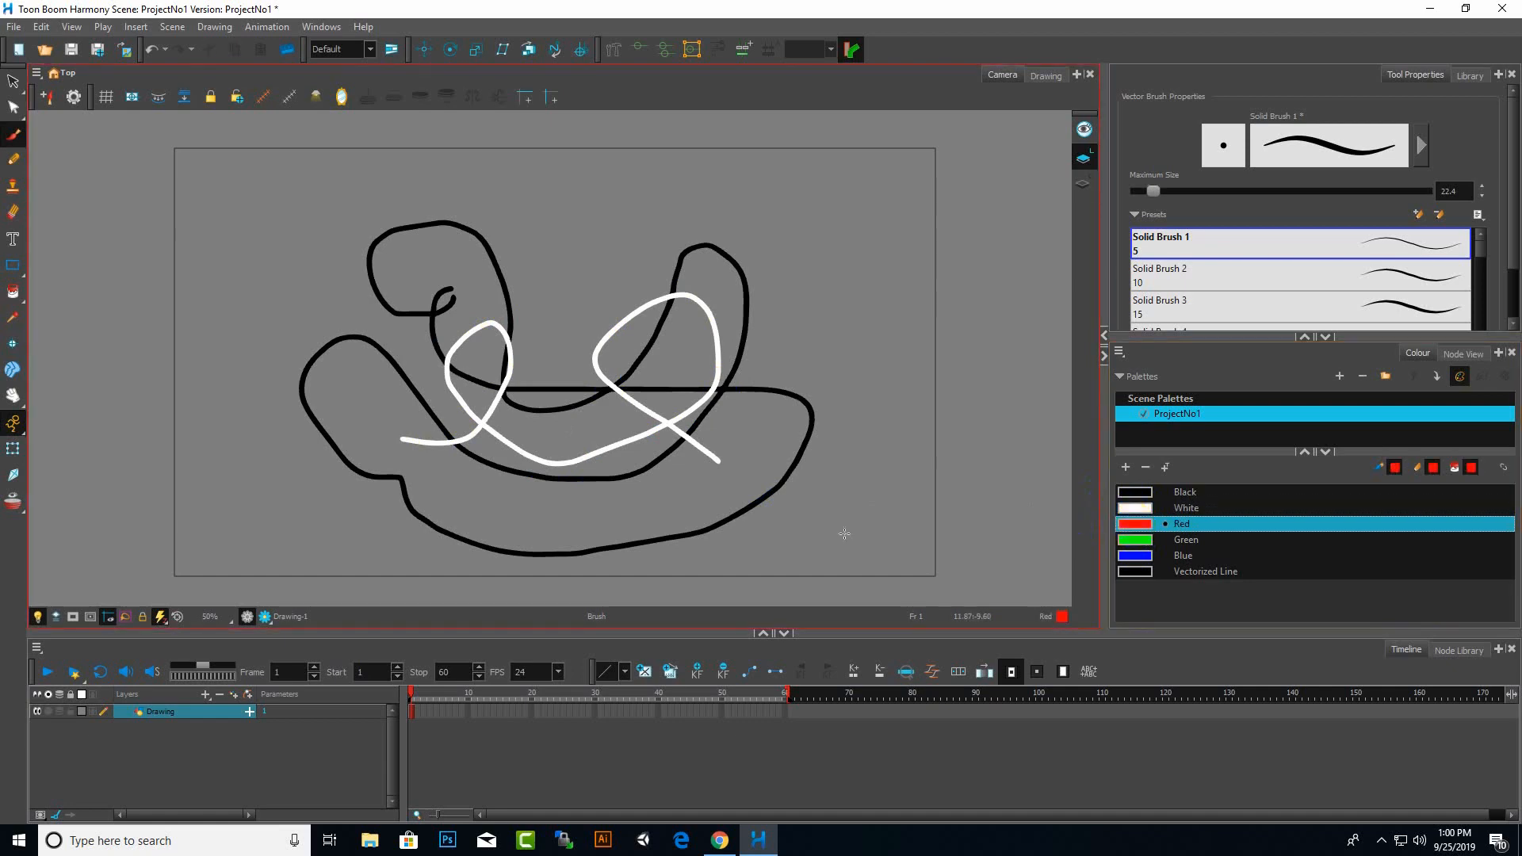
Draw a looping Red stroke over the white one, preview it in Render View and return to the normal drawing display
{"action": "mouse_move", "coordinate": [806, 520]}
{"action": "left_mouse_down"}
{"action": "mouse_move", "coordinate": [741, 309]}
{"action": "mouse_move", "coordinate": [616, 406]}
{"action": "left_mouse_up"}
{"action": "left_click", "coordinate": [260, 614]}
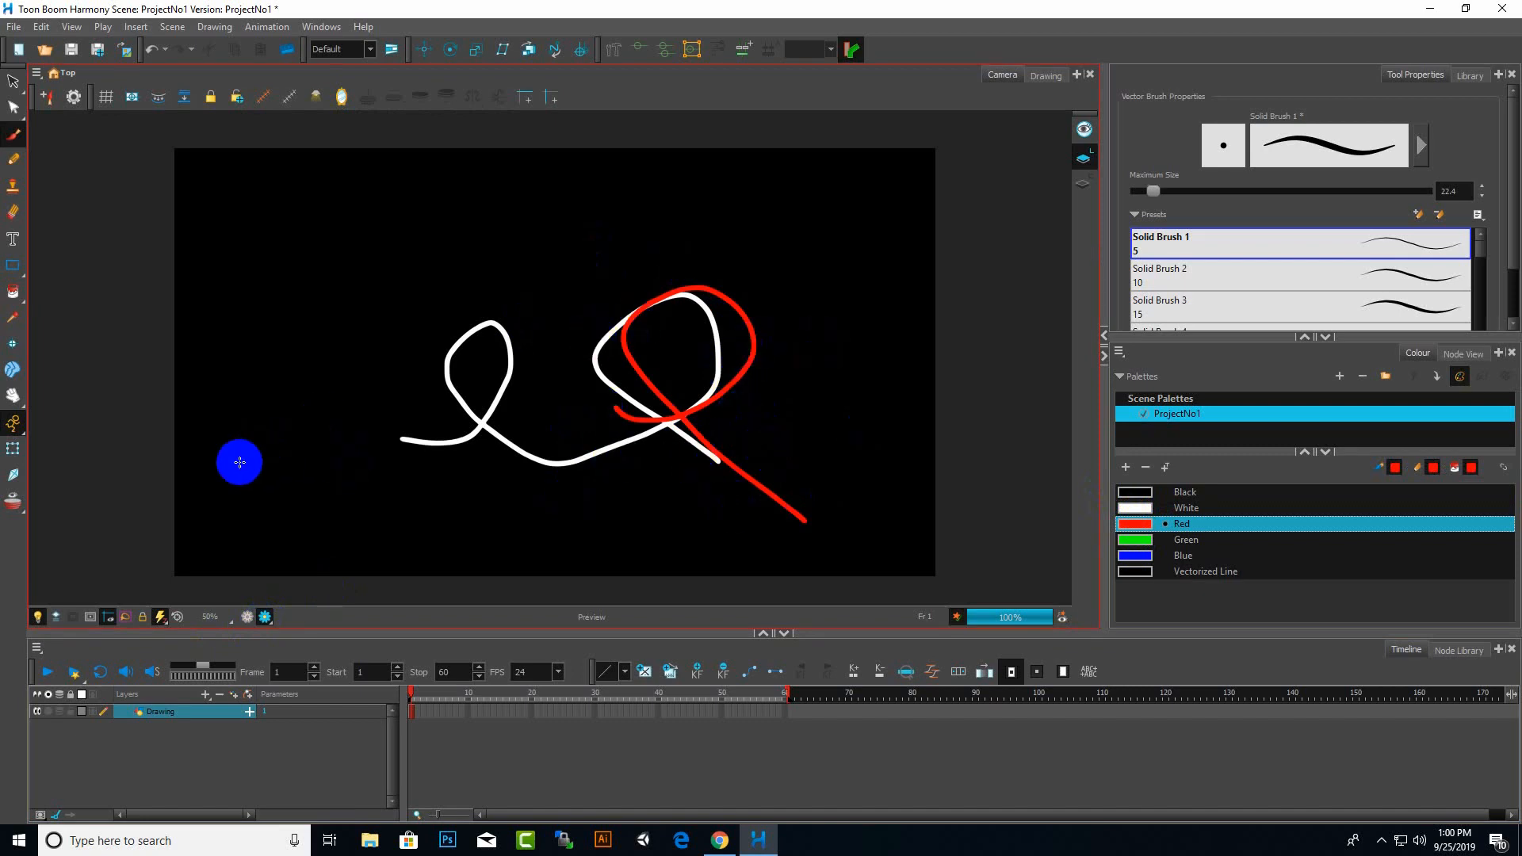
{"action": "left_click", "coordinate": [247, 619]}
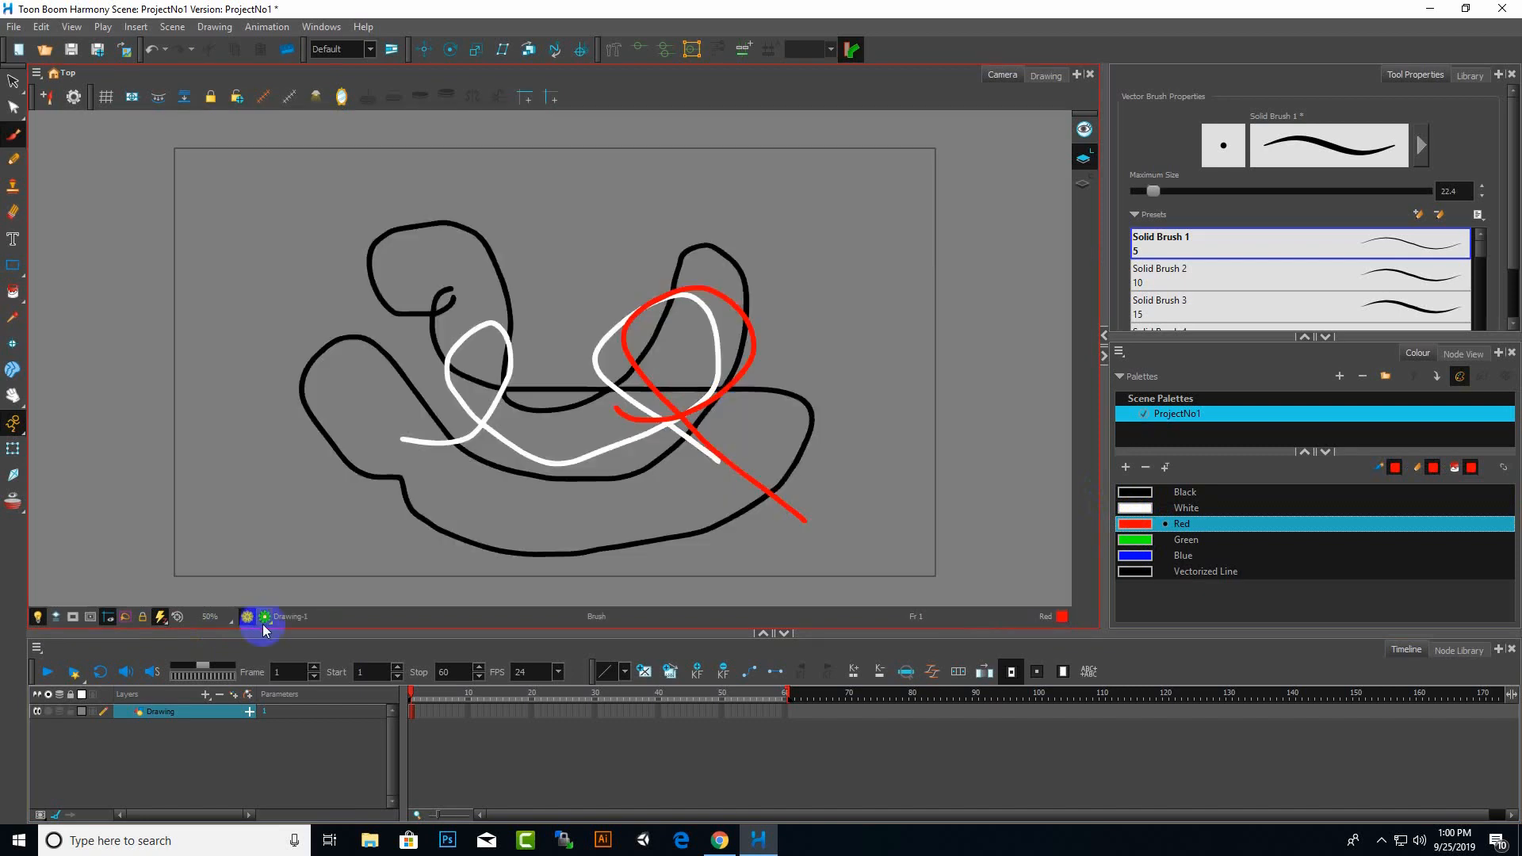
{"action": "left_click", "coordinate": [264, 620]}
{"action": "left_click", "coordinate": [267, 623]}
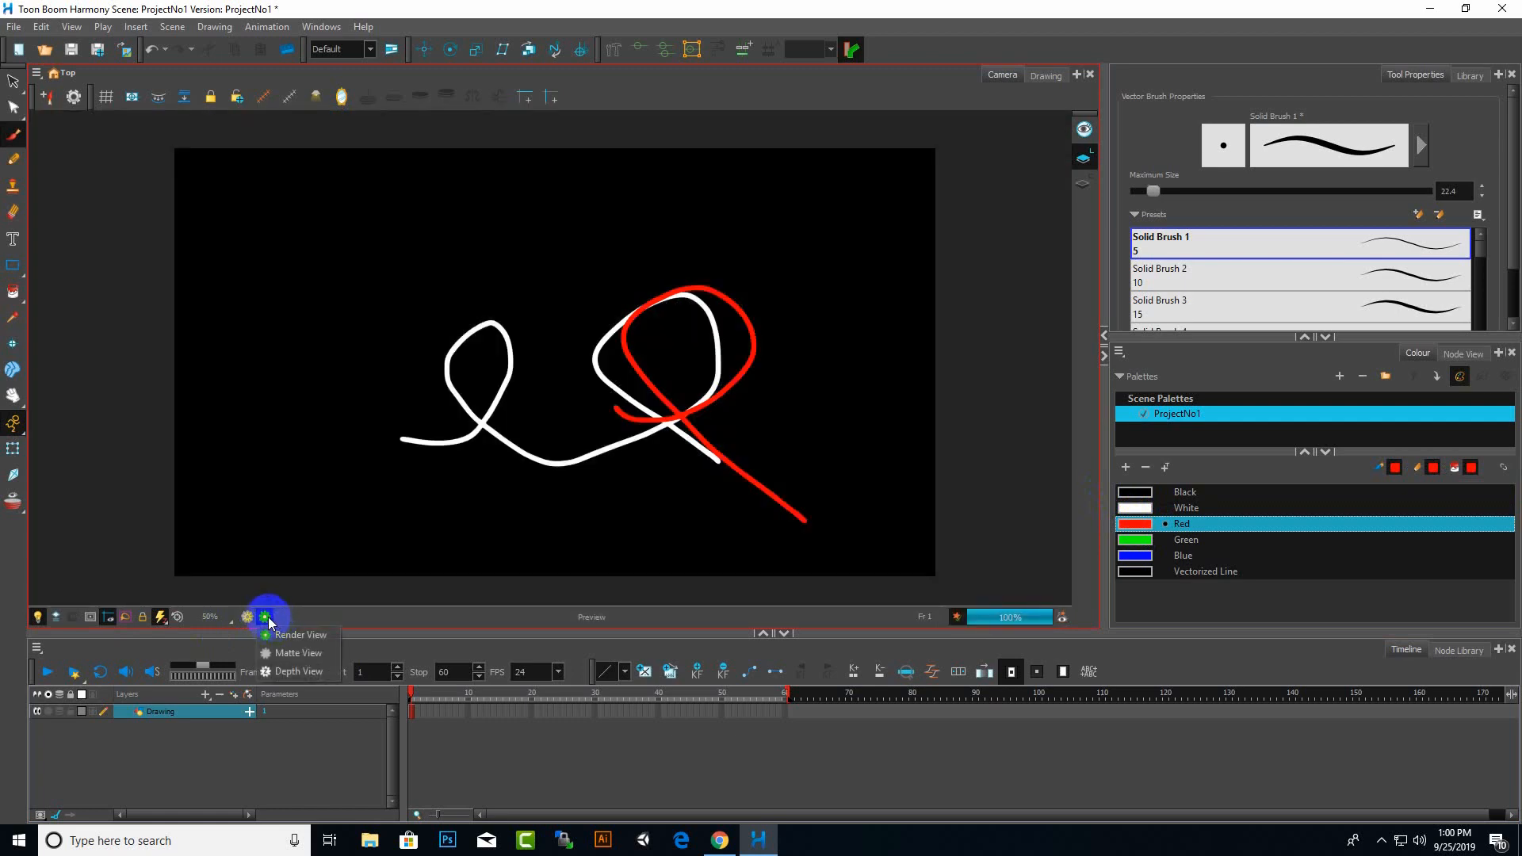
{"action": "left_click", "coordinate": [244, 618]}
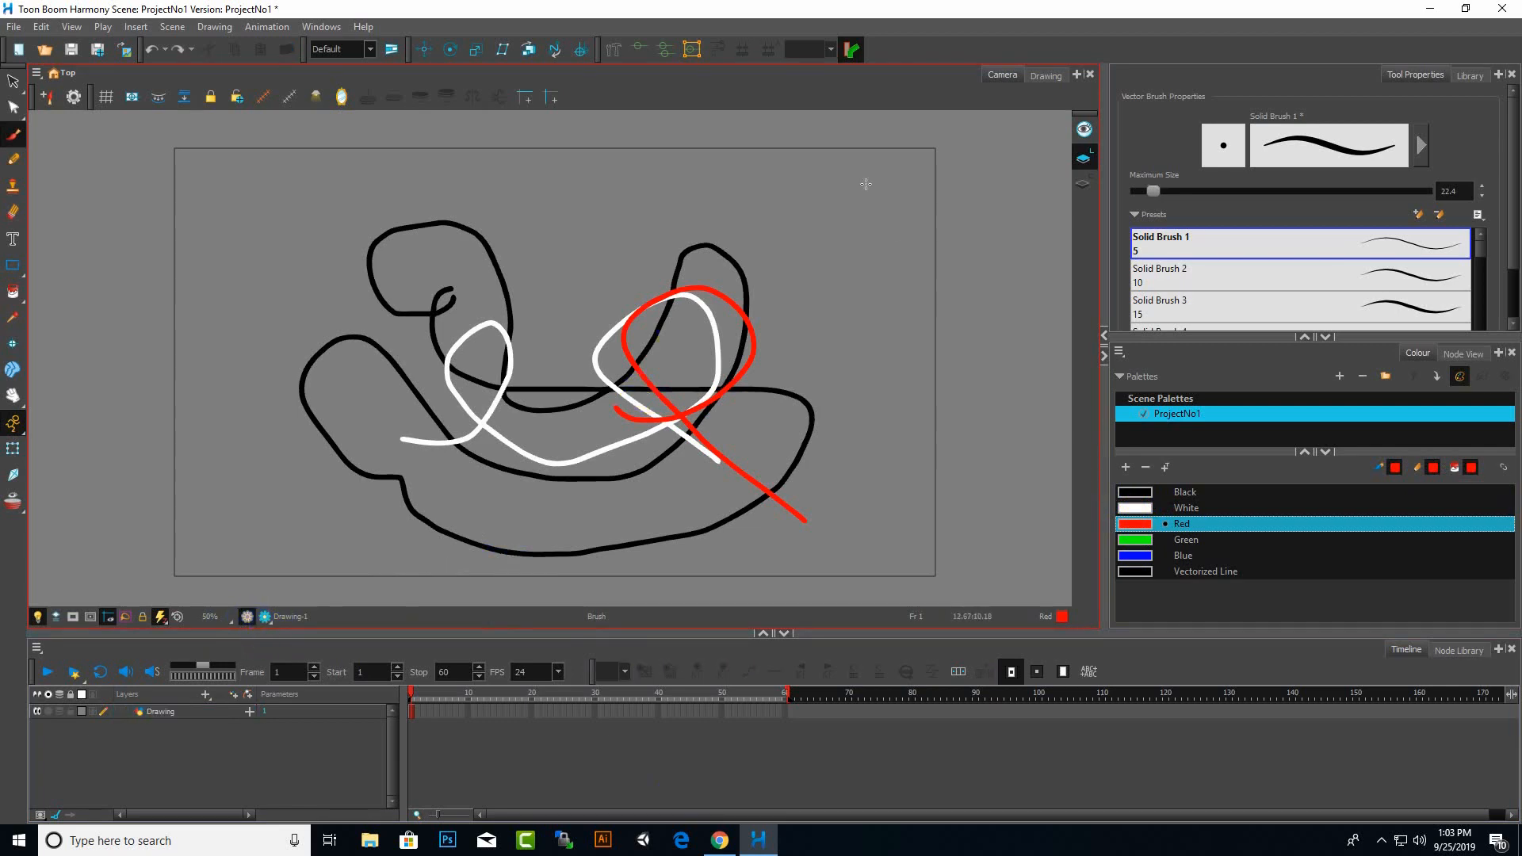
Add a Colour-Card layer, preview the drawing against it in Render View and return to the normal display
{"action": "left_click", "coordinate": [207, 700]}
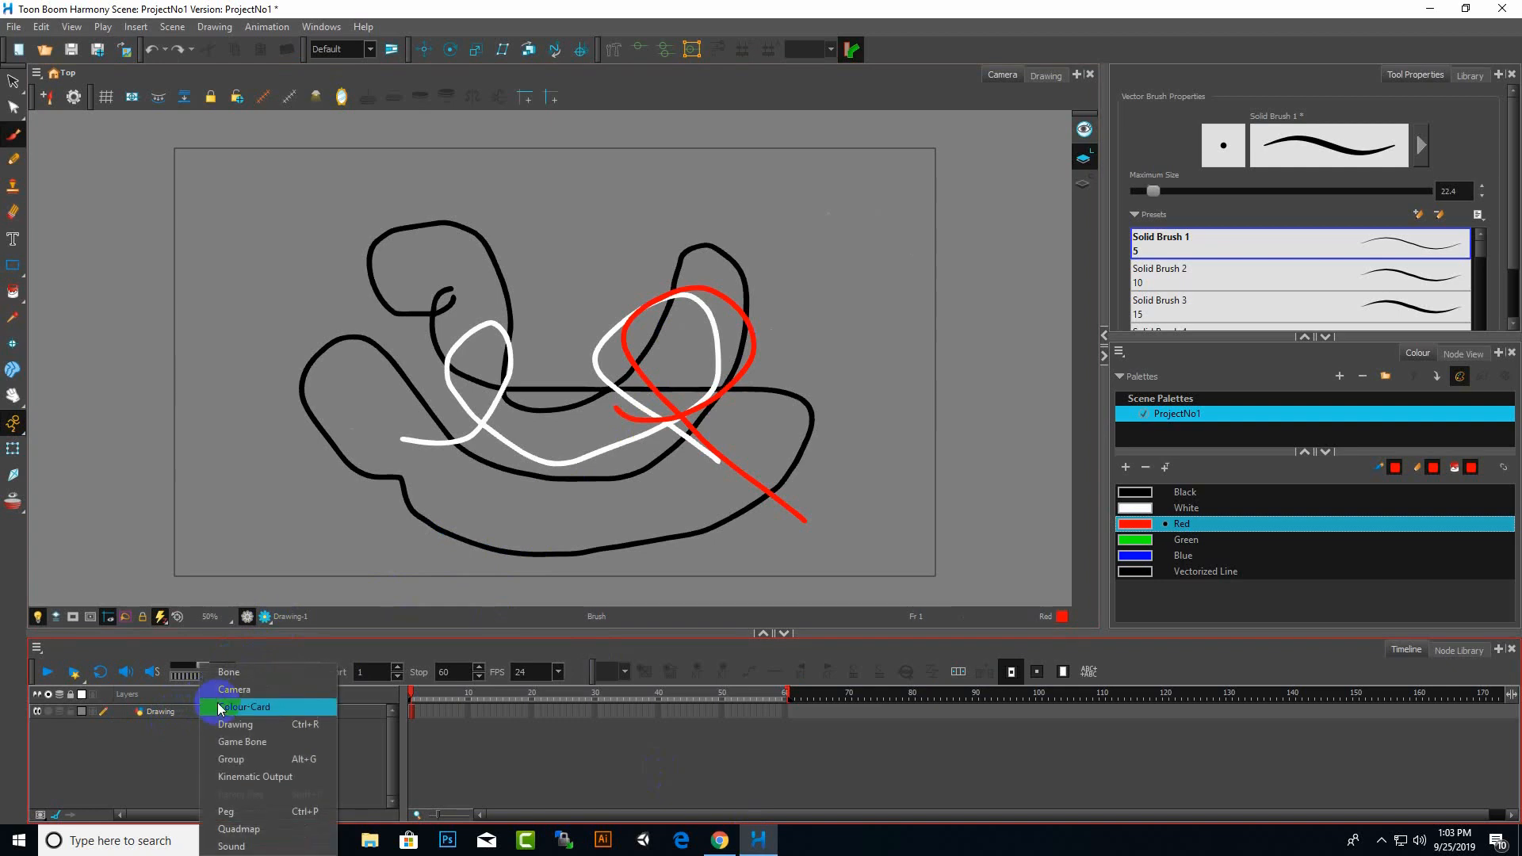
{"action": "left_click", "coordinate": [245, 707]}
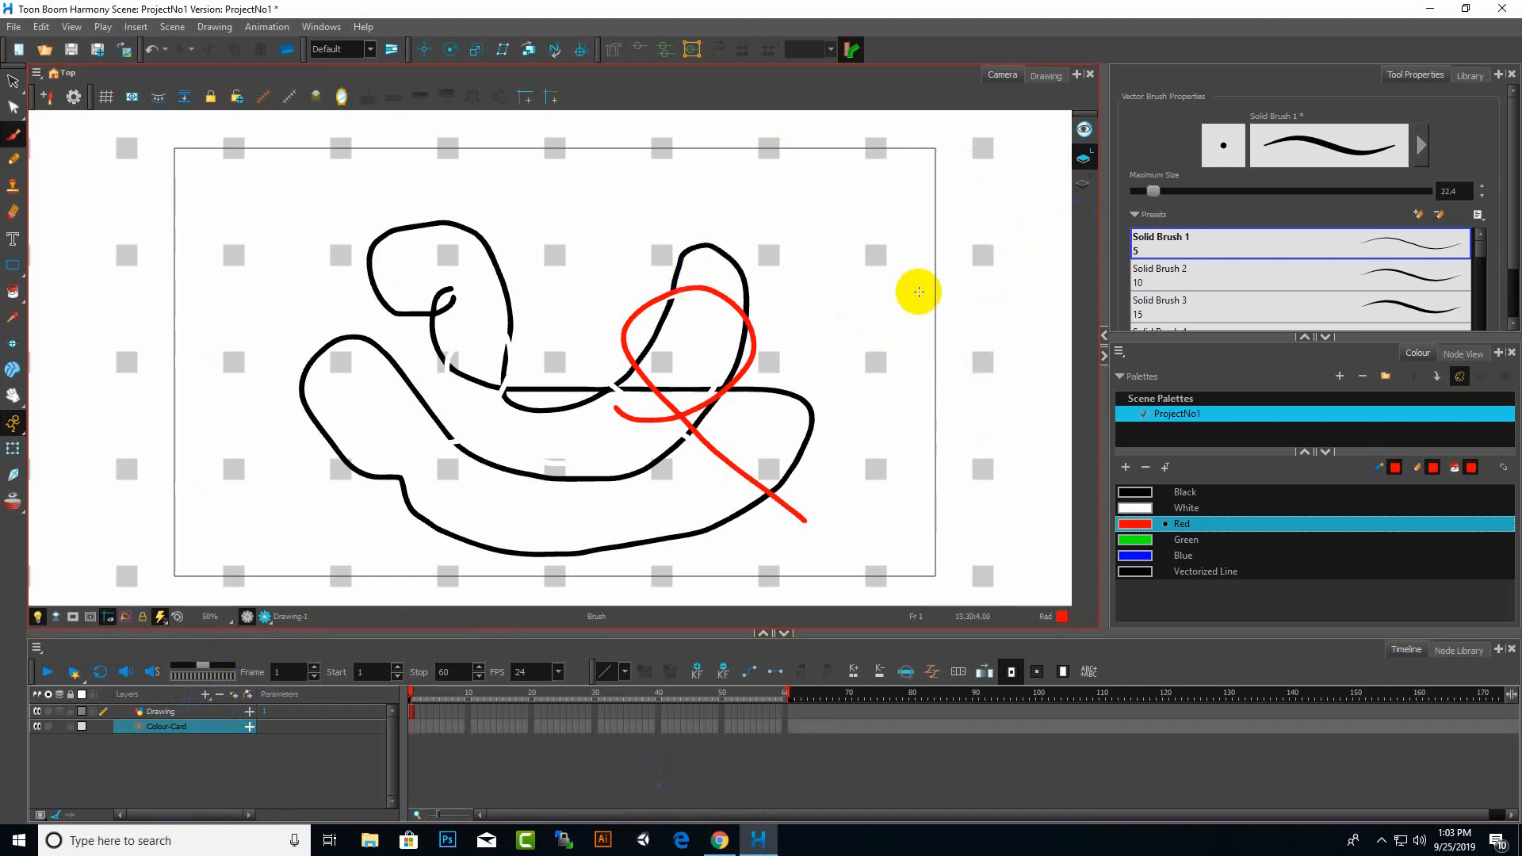
{"action": "left_click", "coordinate": [265, 618]}
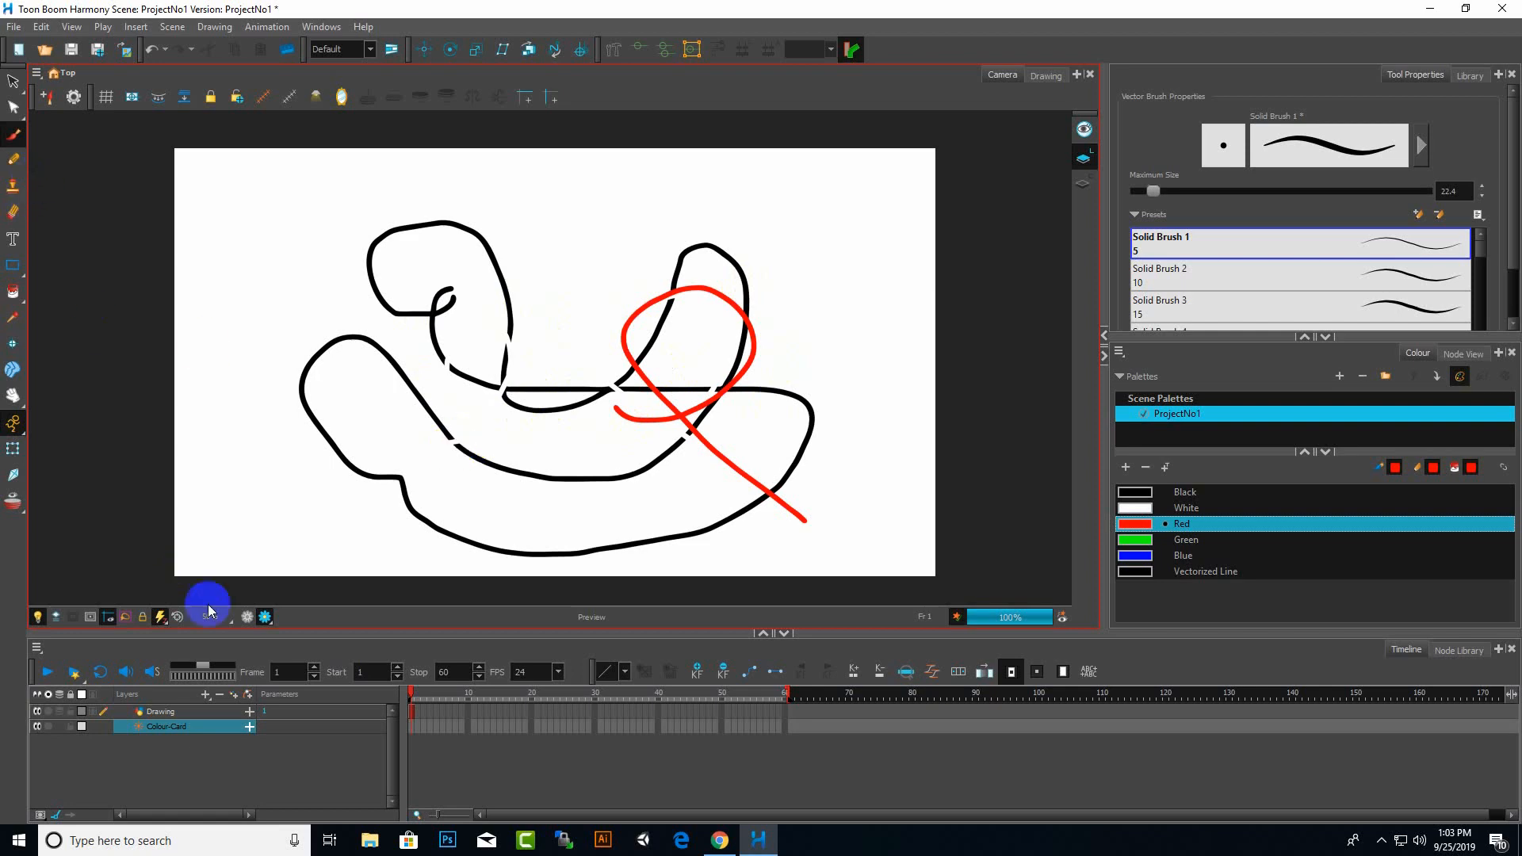
{"action": "left_click", "coordinate": [248, 618]}
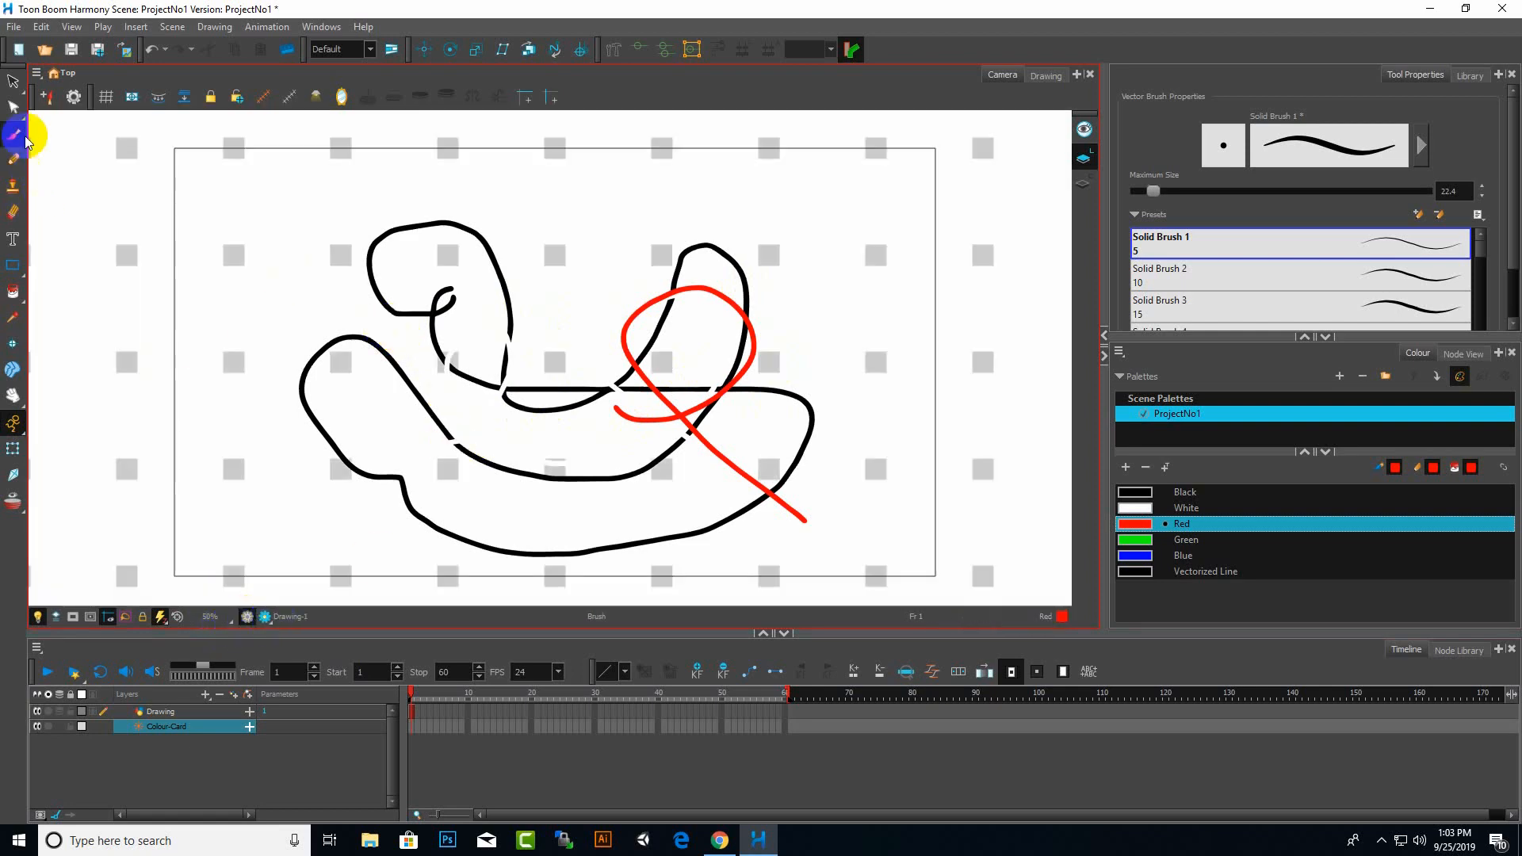
Select and delete the black and white strokes and the red stroke from the camera frame
{"action": "left_click", "coordinate": [14, 87]}
{"action": "mouse_move", "coordinate": [591, 178]}
{"action": "left_mouse_down"}
{"action": "mouse_move", "coordinate": [535, 167]}
{"action": "mouse_move", "coordinate": [311, 240]}
{"action": "mouse_move", "coordinate": [275, 452]}
{"action": "mouse_move", "coordinate": [347, 518]}
{"action": "mouse_move", "coordinate": [544, 238]}
{"action": "mouse_move", "coordinate": [483, 176]}
{"action": "left_mouse_up"}
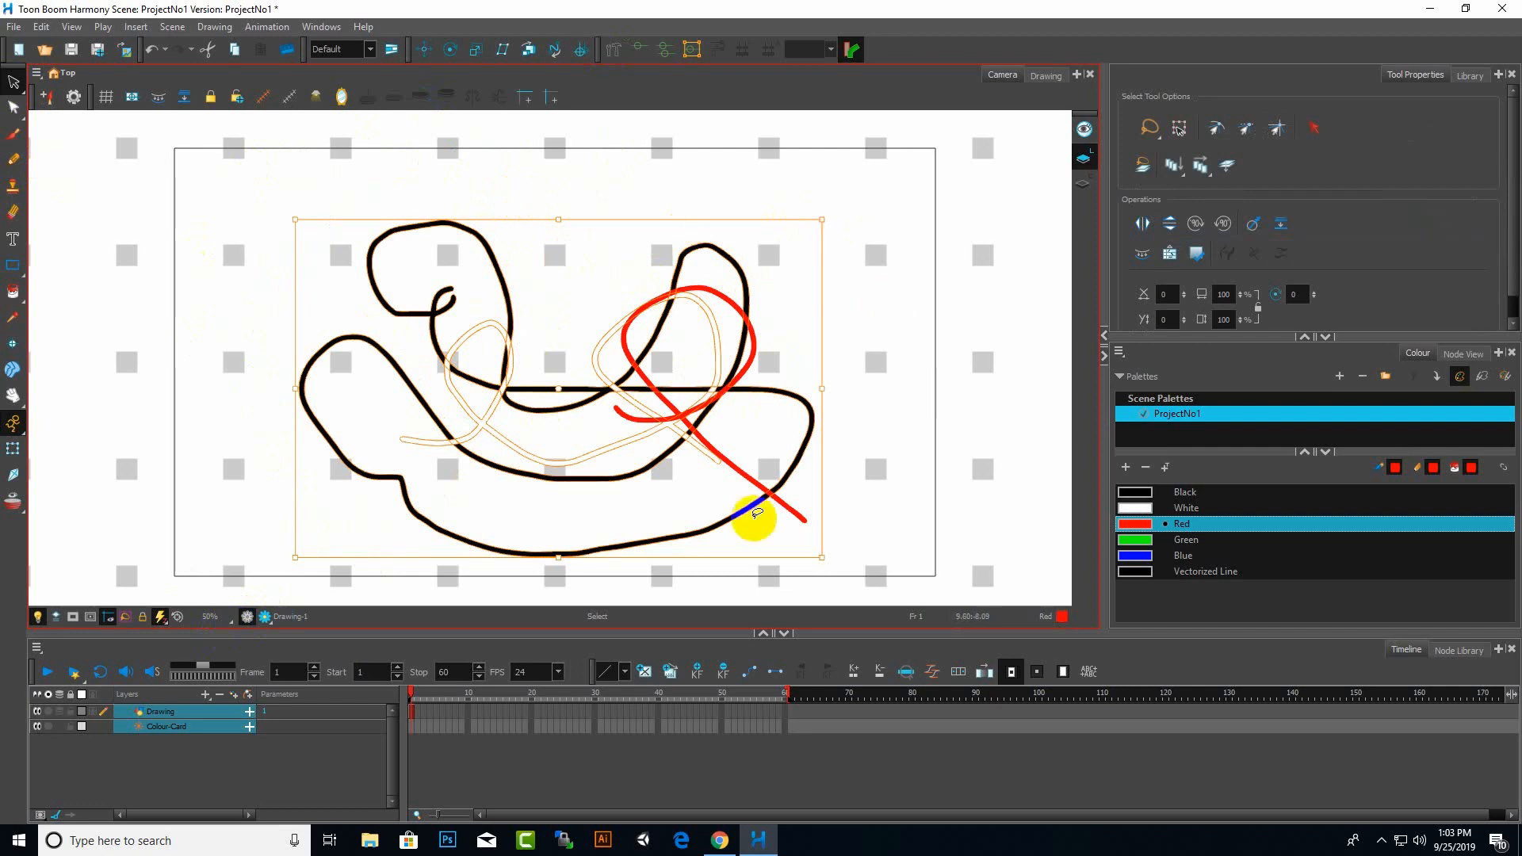
{"action": "key", "text": "Delete"}
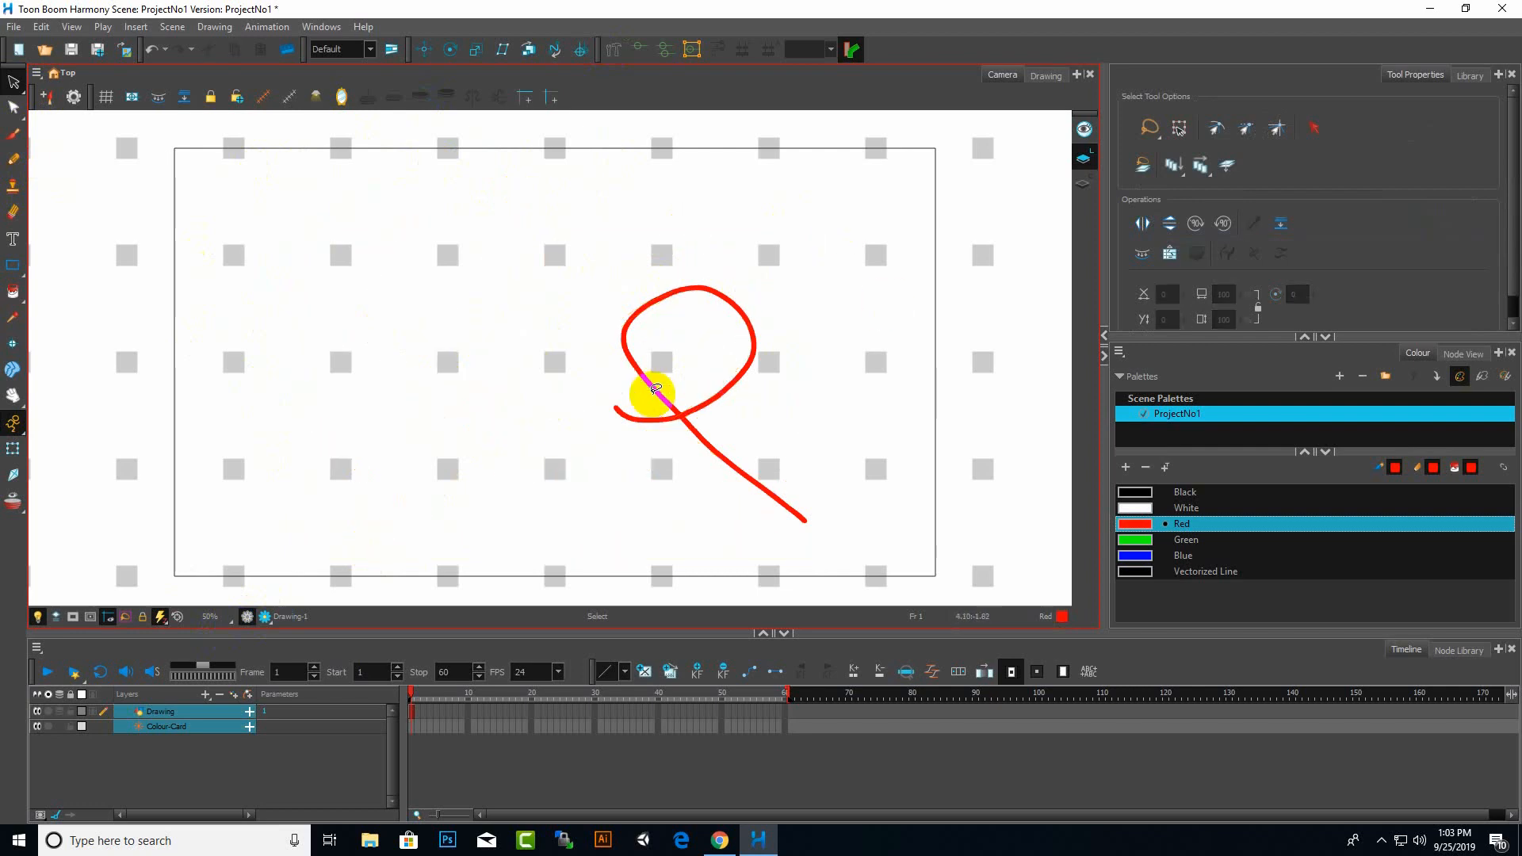
{"action": "mouse_move", "coordinate": [629, 265]}
{"action": "left_mouse_down"}
{"action": "mouse_move", "coordinate": [782, 316]}
{"action": "mouse_move", "coordinate": [686, 303]}
{"action": "left_mouse_up"}
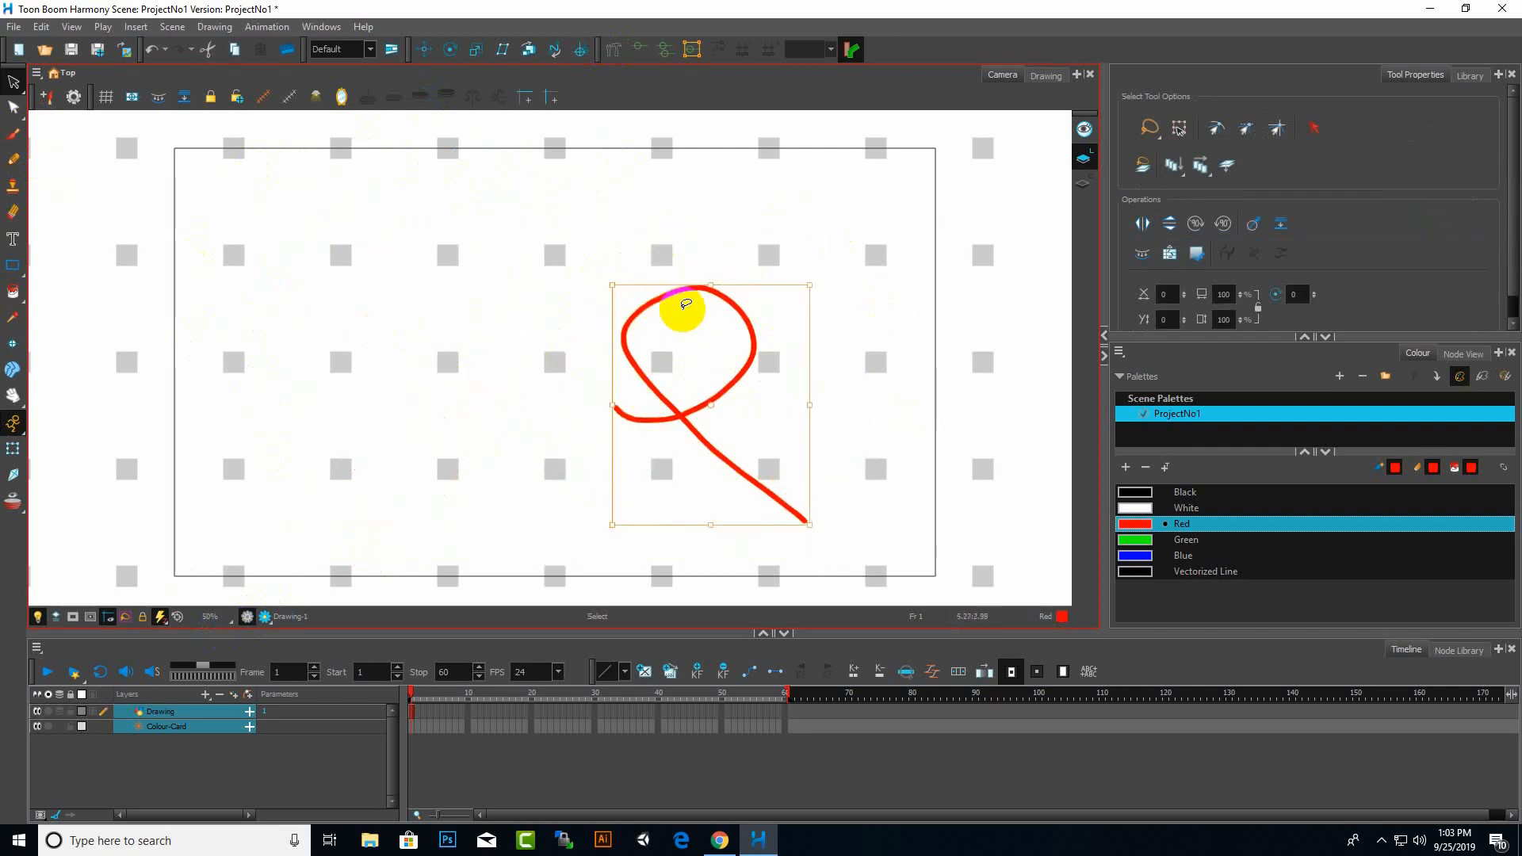
{"action": "key", "text": "Delete"}
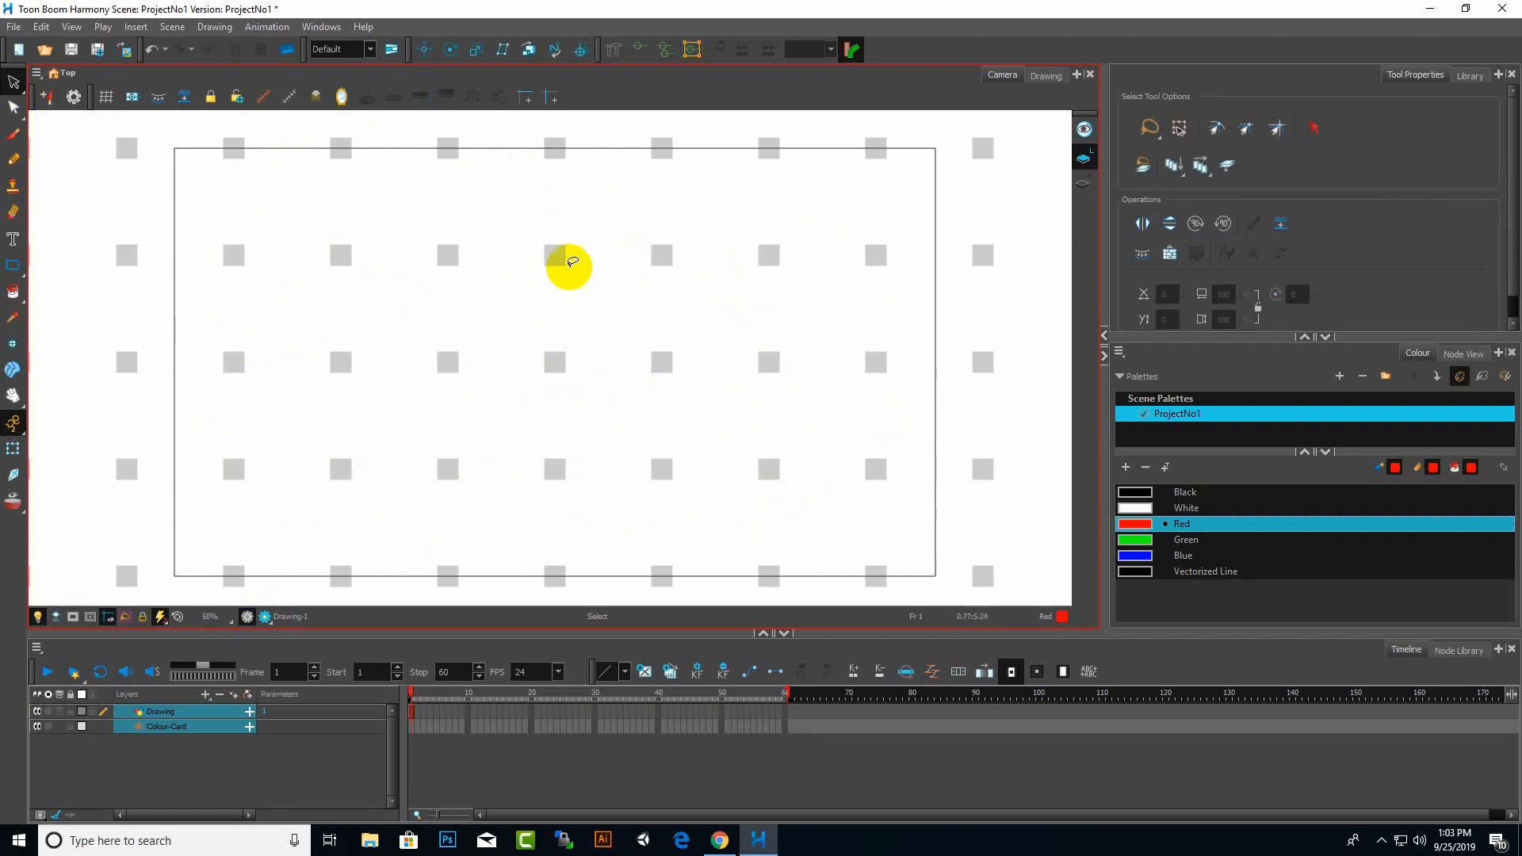
Try out zooming in and out in the camera view and on the timeline frames
{"action": "scroll", "coordinate": [603, 333], "scroll_direction": "up", "scroll_amount": 1}
{"action": "scroll", "coordinate": [611, 335], "scroll_direction": "down", "scroll_amount": 2}
{"action": "scroll", "coordinate": [611, 335], "scroll_direction": "down", "scroll_amount": 1}
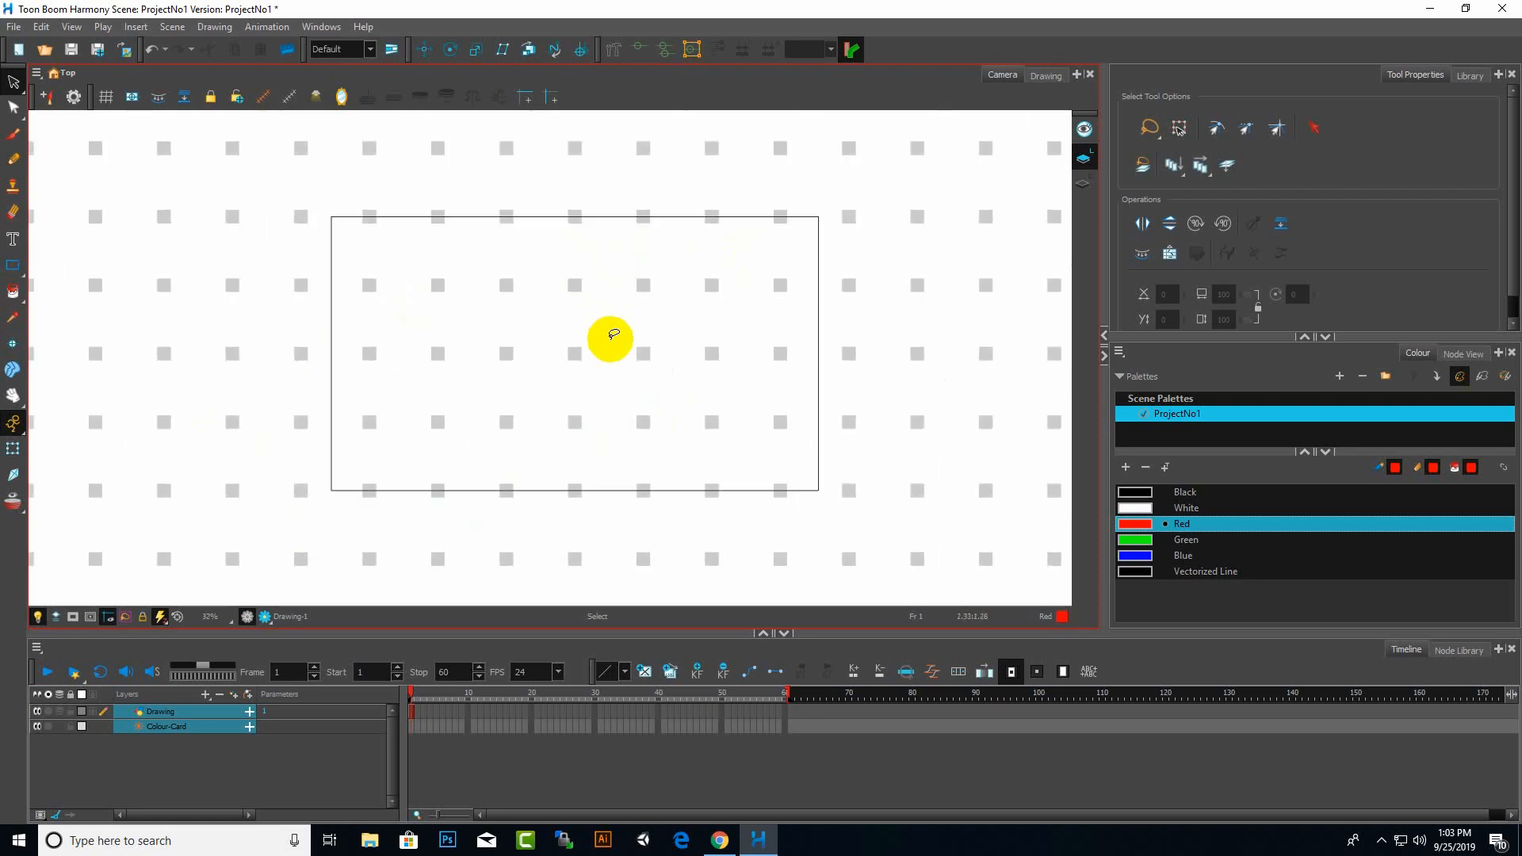
{"action": "scroll", "coordinate": [611, 335], "scroll_direction": "down", "scroll_amount": 1}
{"action": "scroll", "coordinate": [607, 336], "scroll_direction": "up", "scroll_amount": 2}
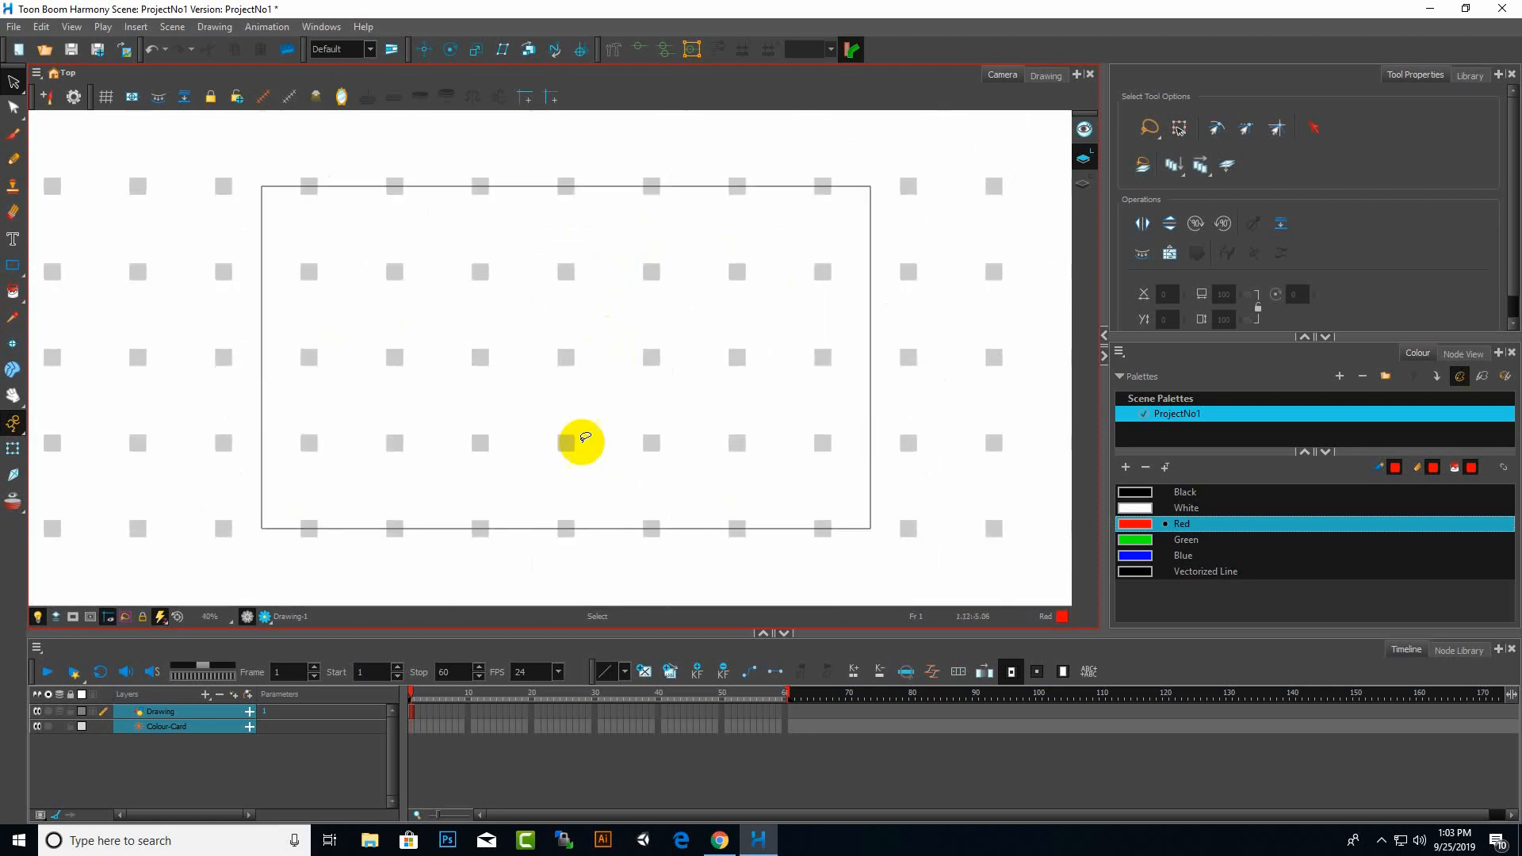
{"action": "left_click", "coordinate": [514, 741]}
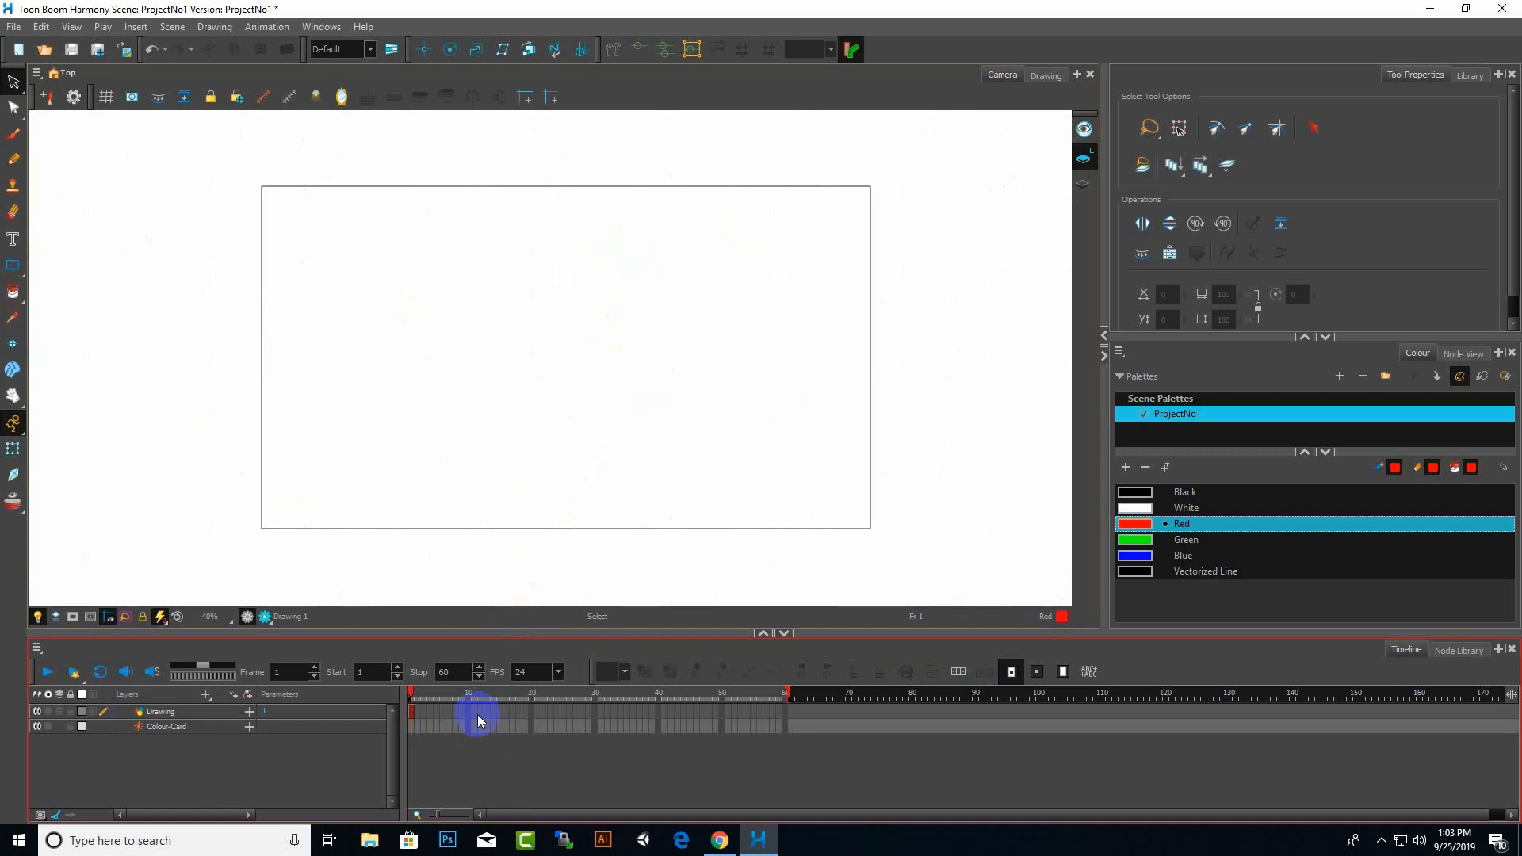
{"action": "scroll", "coordinate": [477, 715], "scroll_direction": "up", "scroll_amount": 3}
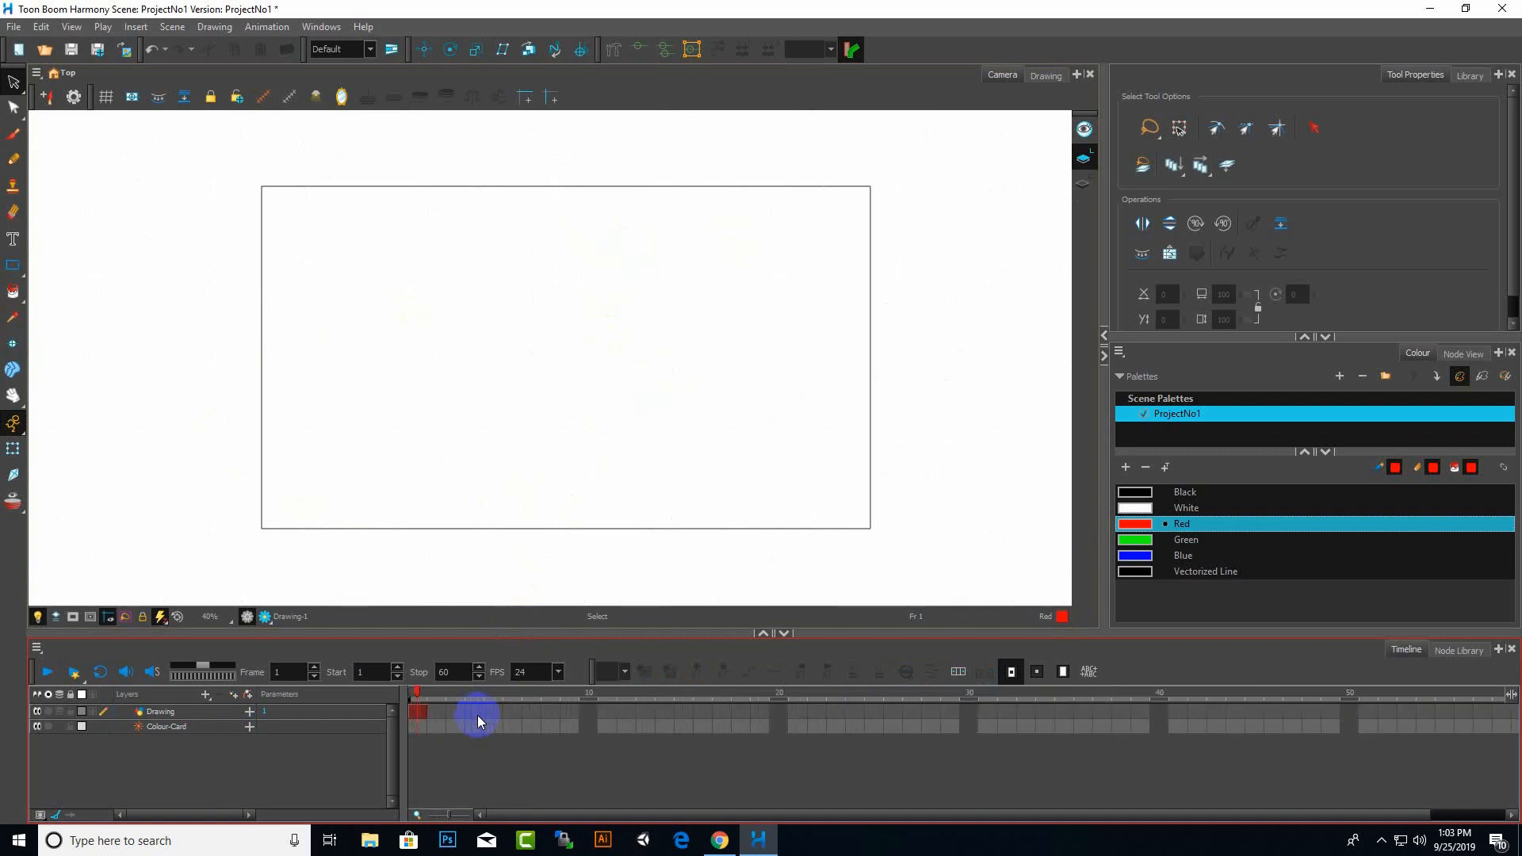
{"action": "scroll", "coordinate": [477, 715], "scroll_direction": "up", "scroll_amount": 2}
{"action": "scroll", "coordinate": [477, 715], "scroll_direction": "down", "scroll_amount": 2}
{"action": "scroll", "coordinate": [478, 715], "scroll_direction": "down", "scroll_amount": 5}
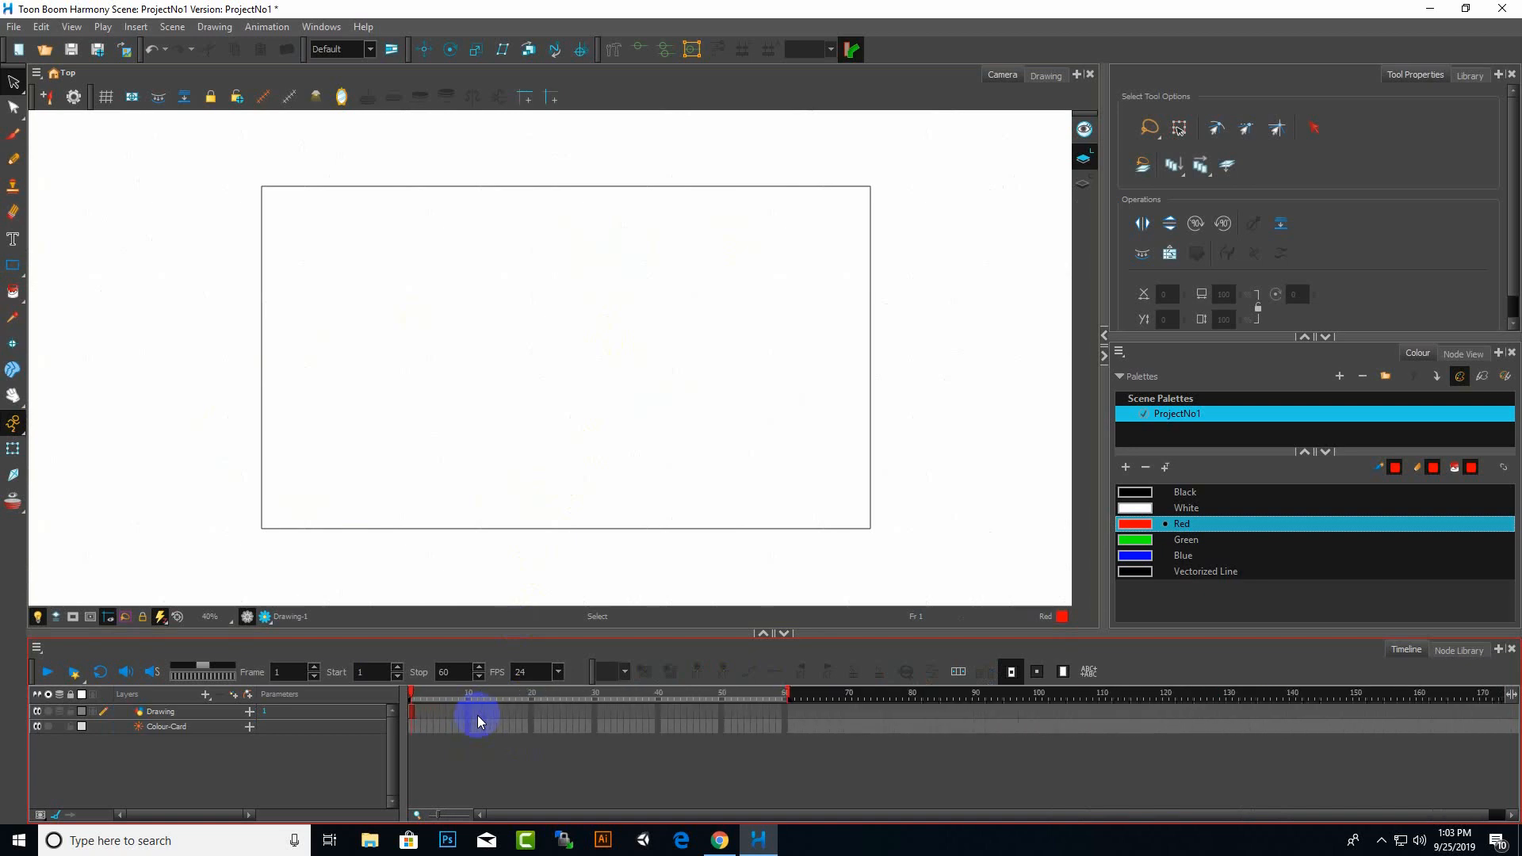
{"action": "scroll", "coordinate": [477, 715], "scroll_direction": "up", "scroll_amount": 3}
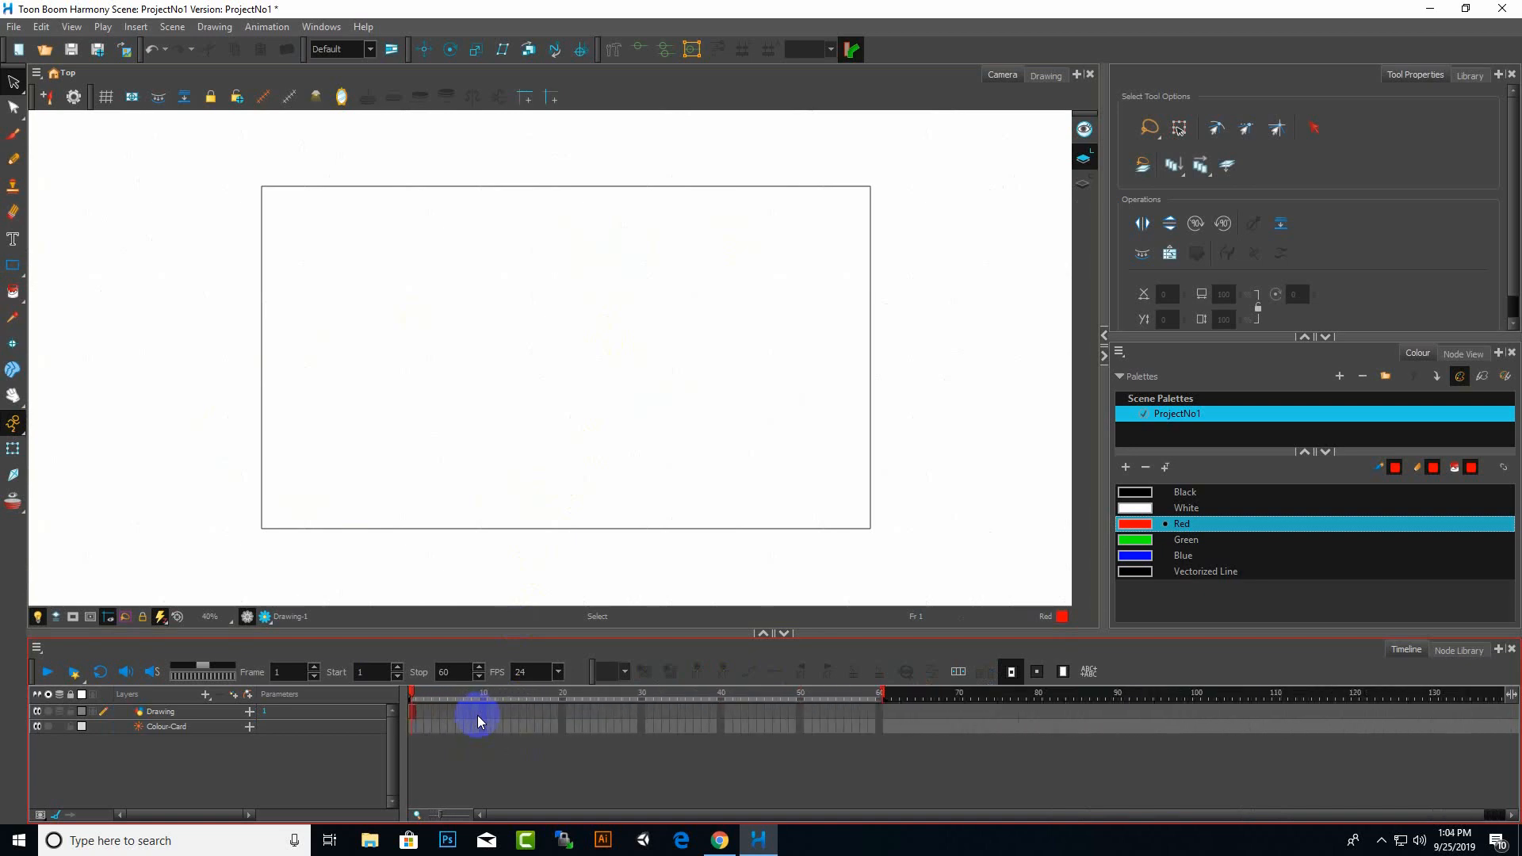
{"action": "scroll", "coordinate": [477, 715], "scroll_direction": "down", "scroll_amount": 1}
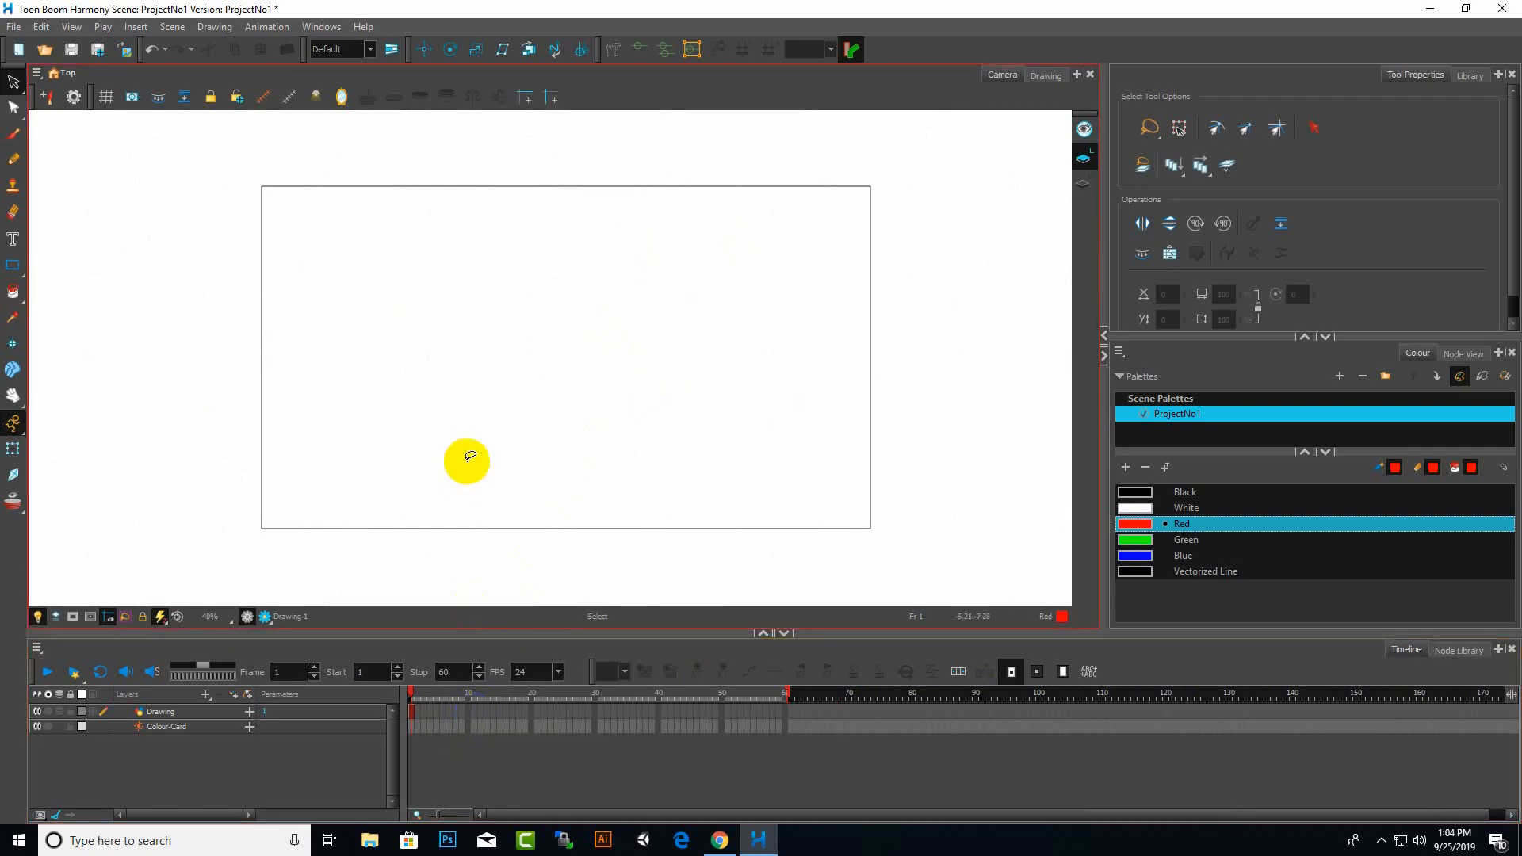
Try out zooming, panning and rotating the camera view with the canvas empty
{"action": "scroll", "coordinate": [726, 463], "scroll_direction": "up", "scroll_amount": 1}
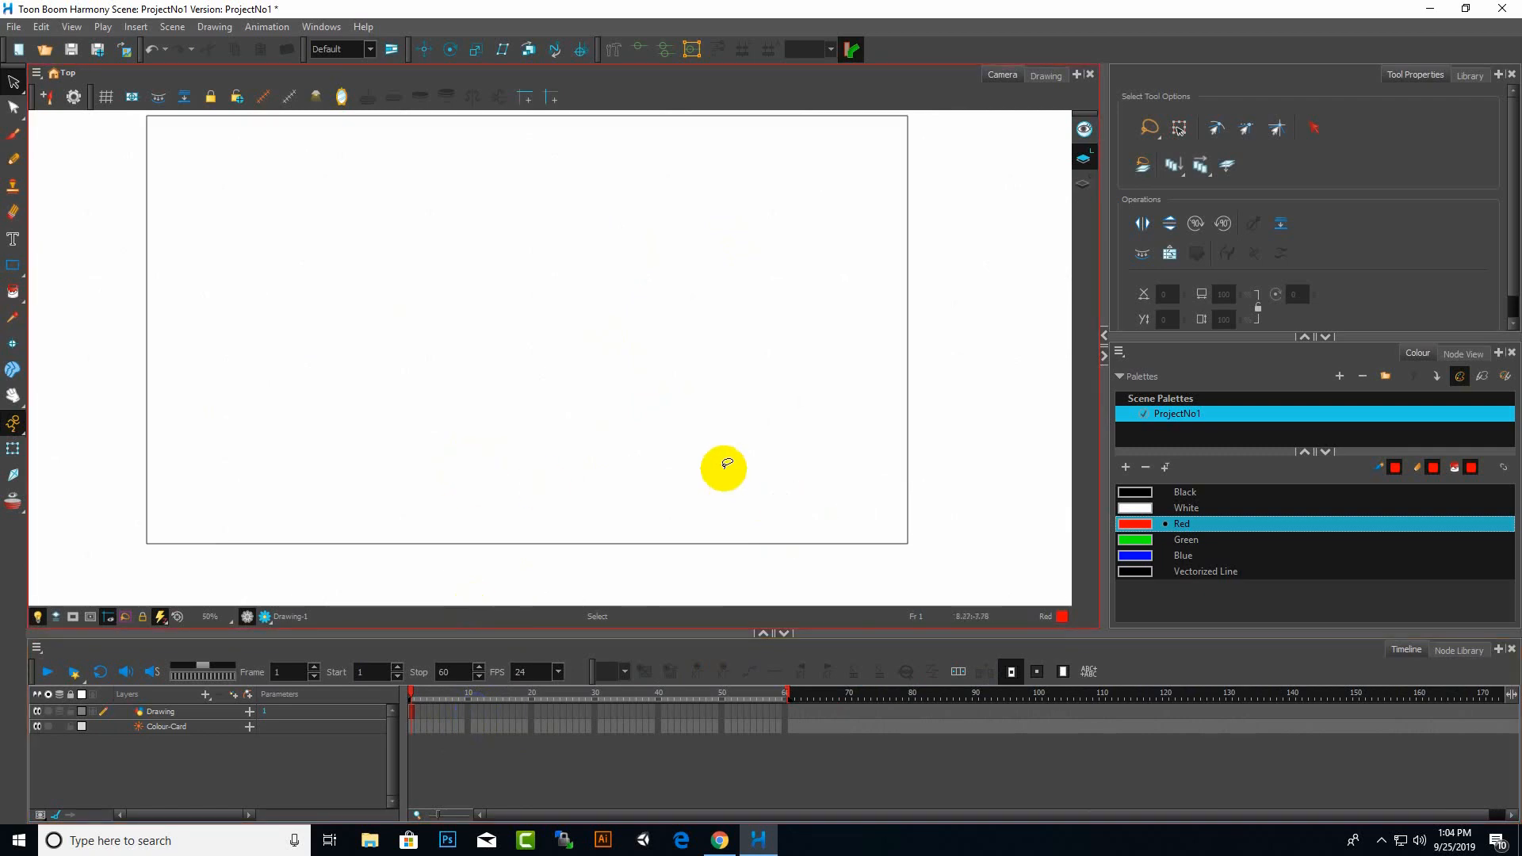
{"action": "scroll", "coordinate": [718, 440], "scroll_direction": "down", "scroll_amount": 2}
{"action": "scroll", "coordinate": [706, 361], "scroll_direction": "up", "scroll_amount": 2}
{"action": "scroll", "coordinate": [720, 370], "scroll_direction": "down", "scroll_amount": 2}
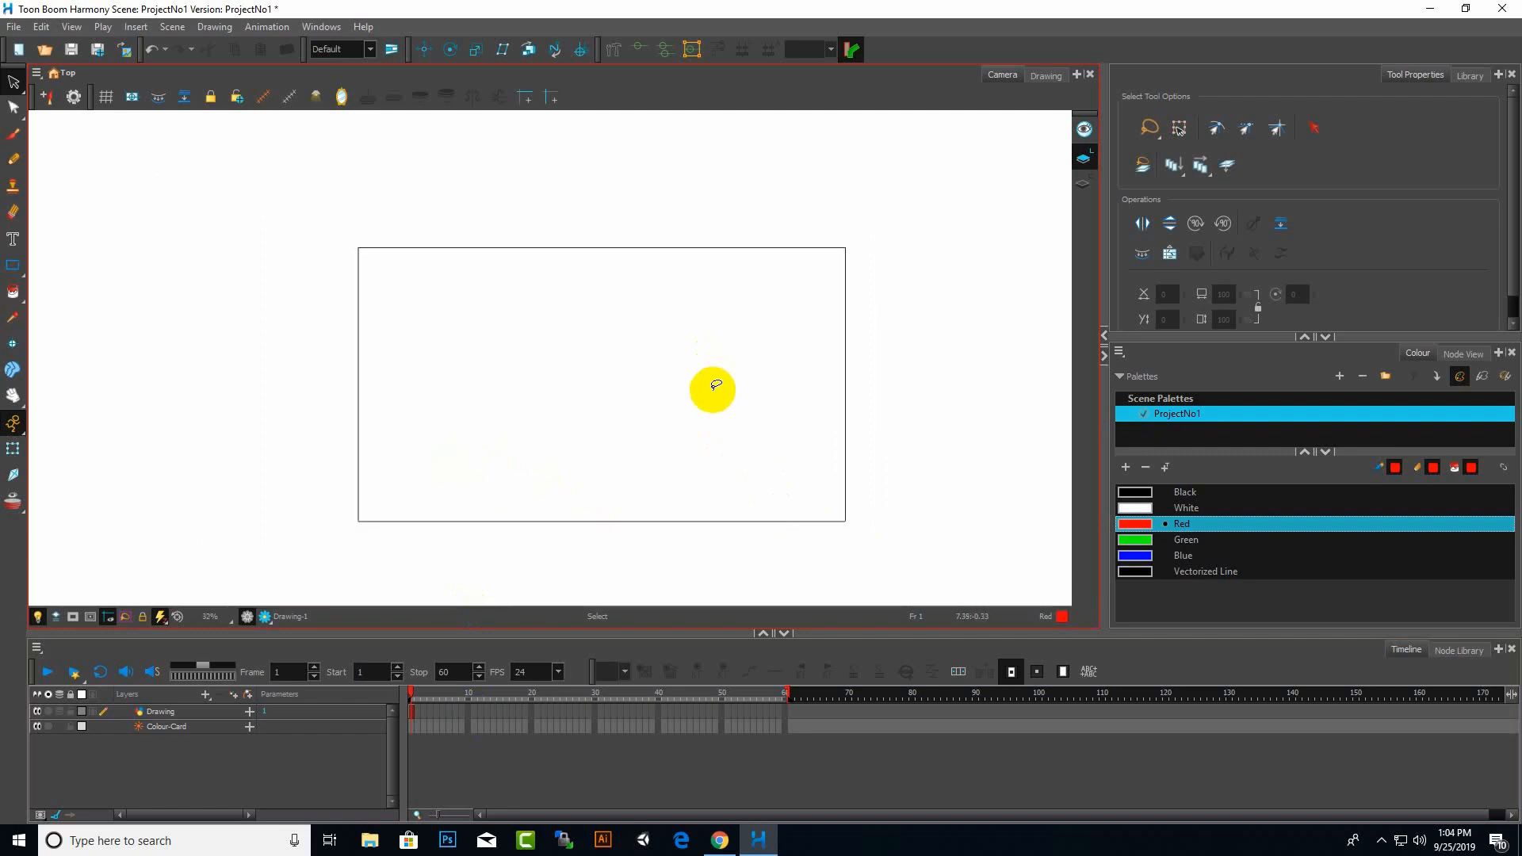
{"action": "scroll", "coordinate": [715, 385], "scroll_direction": "up", "scroll_amount": 1}
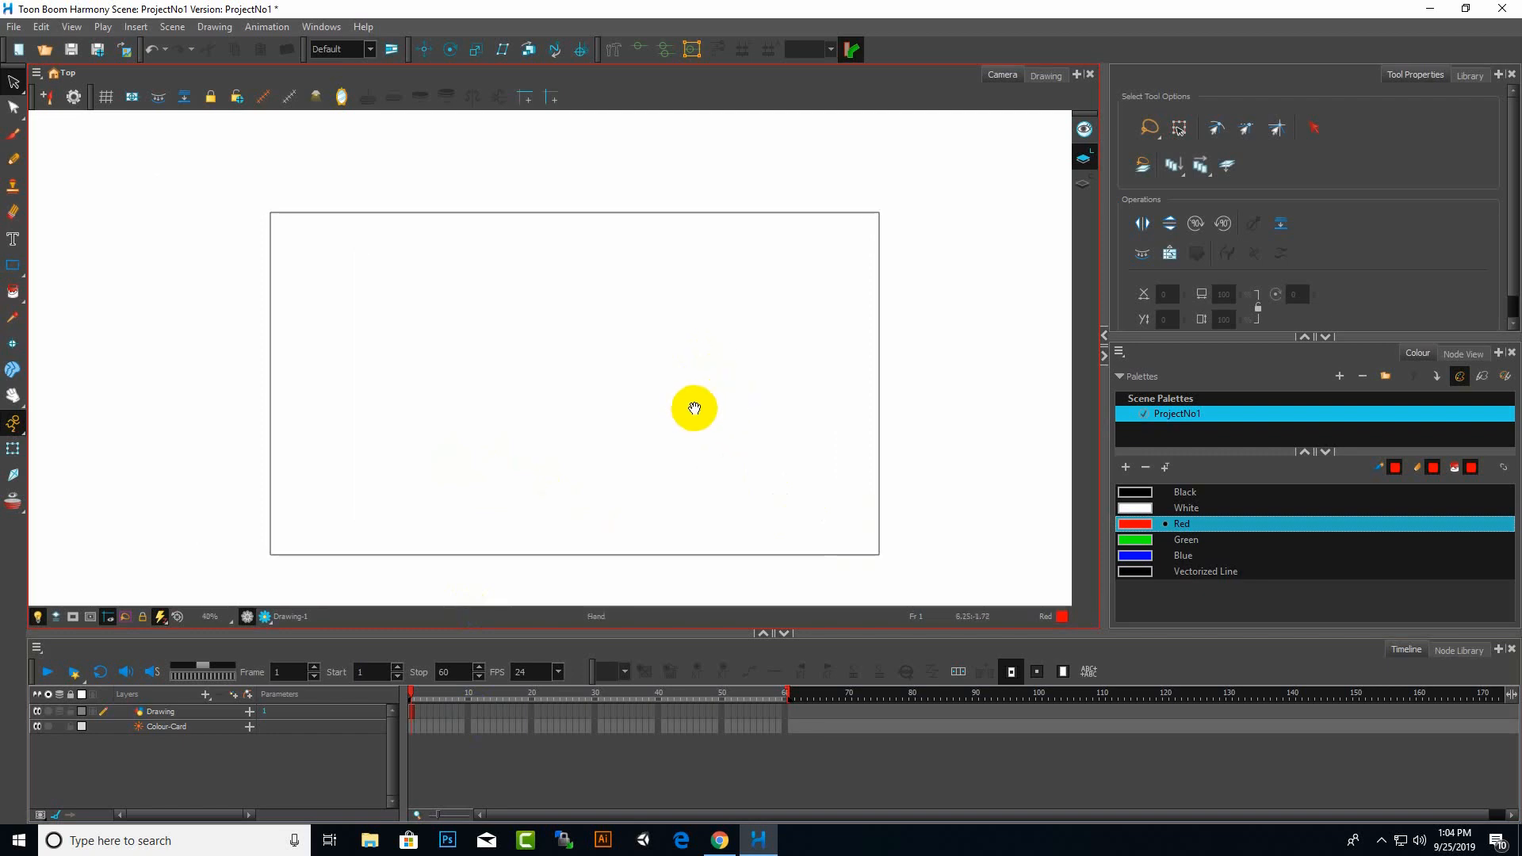
{"action": "left_click_drag", "start_coordinate": [700, 407], "coordinate": [651, 432]}
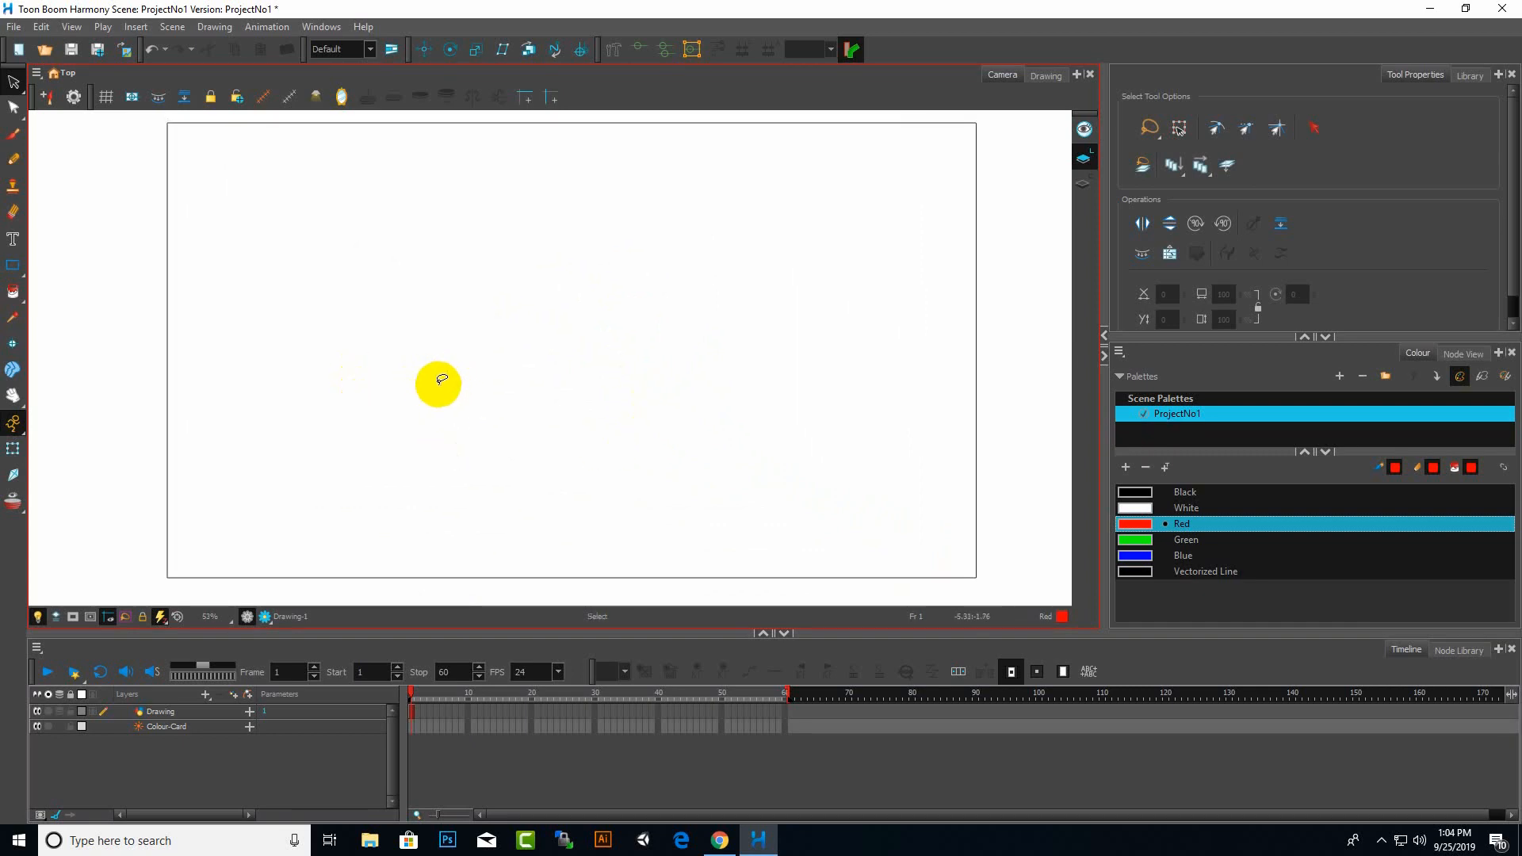
{"action": "key", "text": "ctrl+alt"}
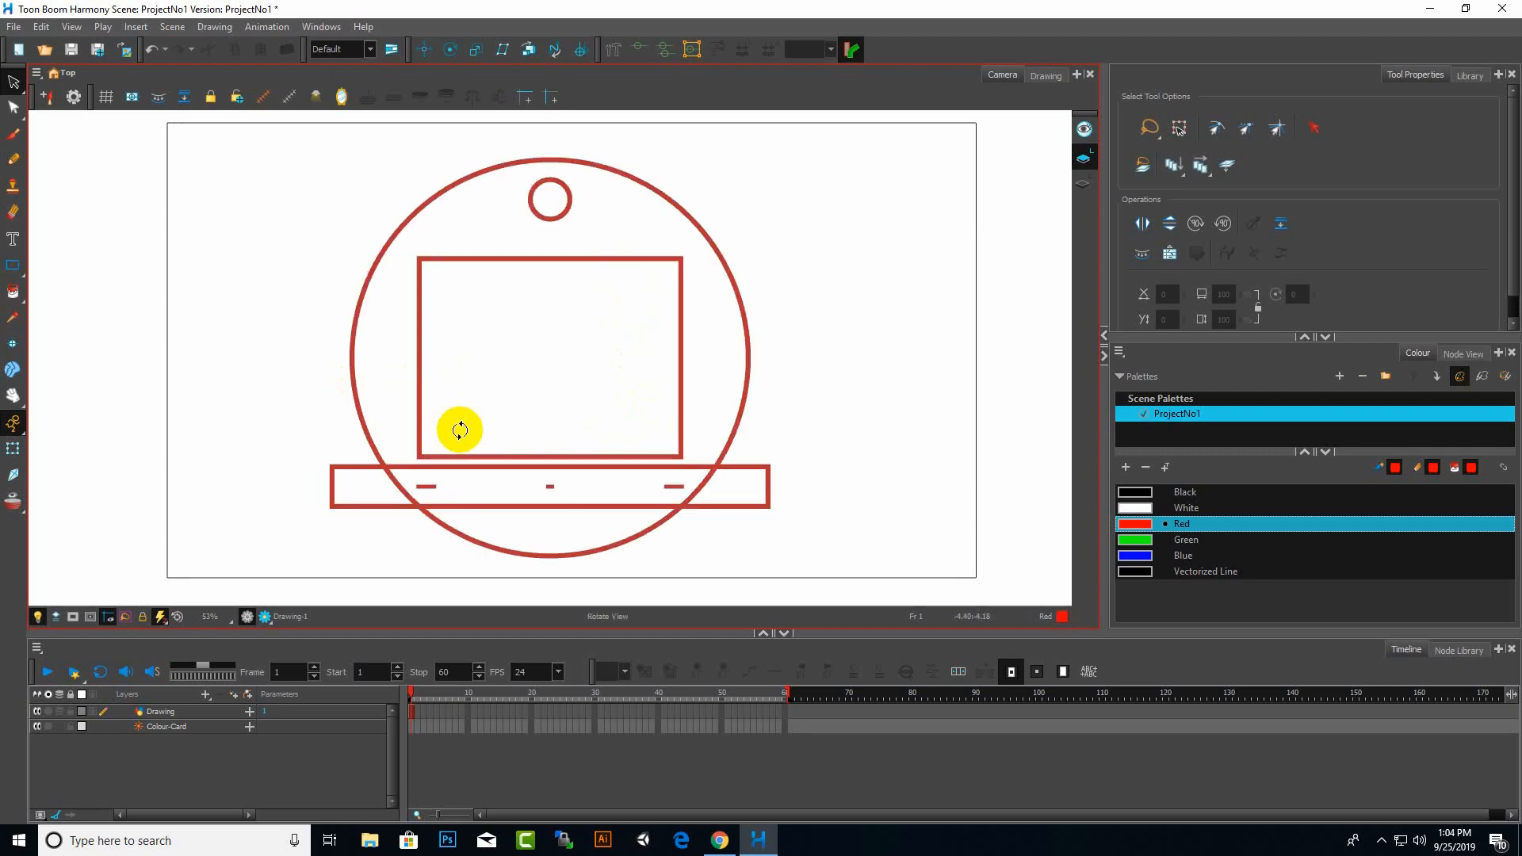
{"action": "left_click_drag", "start_coordinate": [459, 427], "coordinate": [348, 574]}
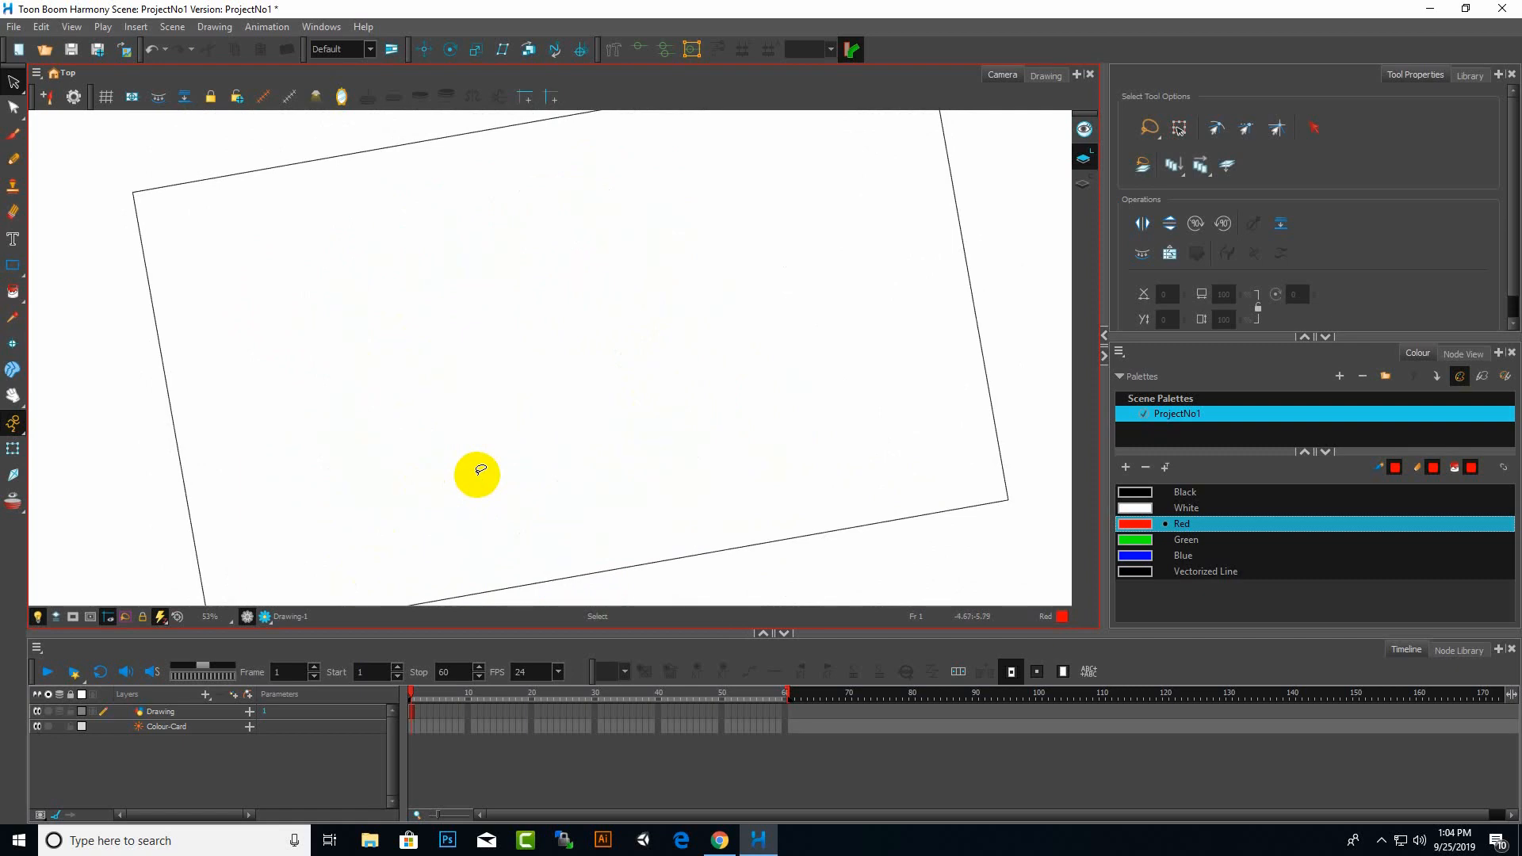
Undo the deletion of the test strokes
{"action": "key", "text": "ctrl+z"}
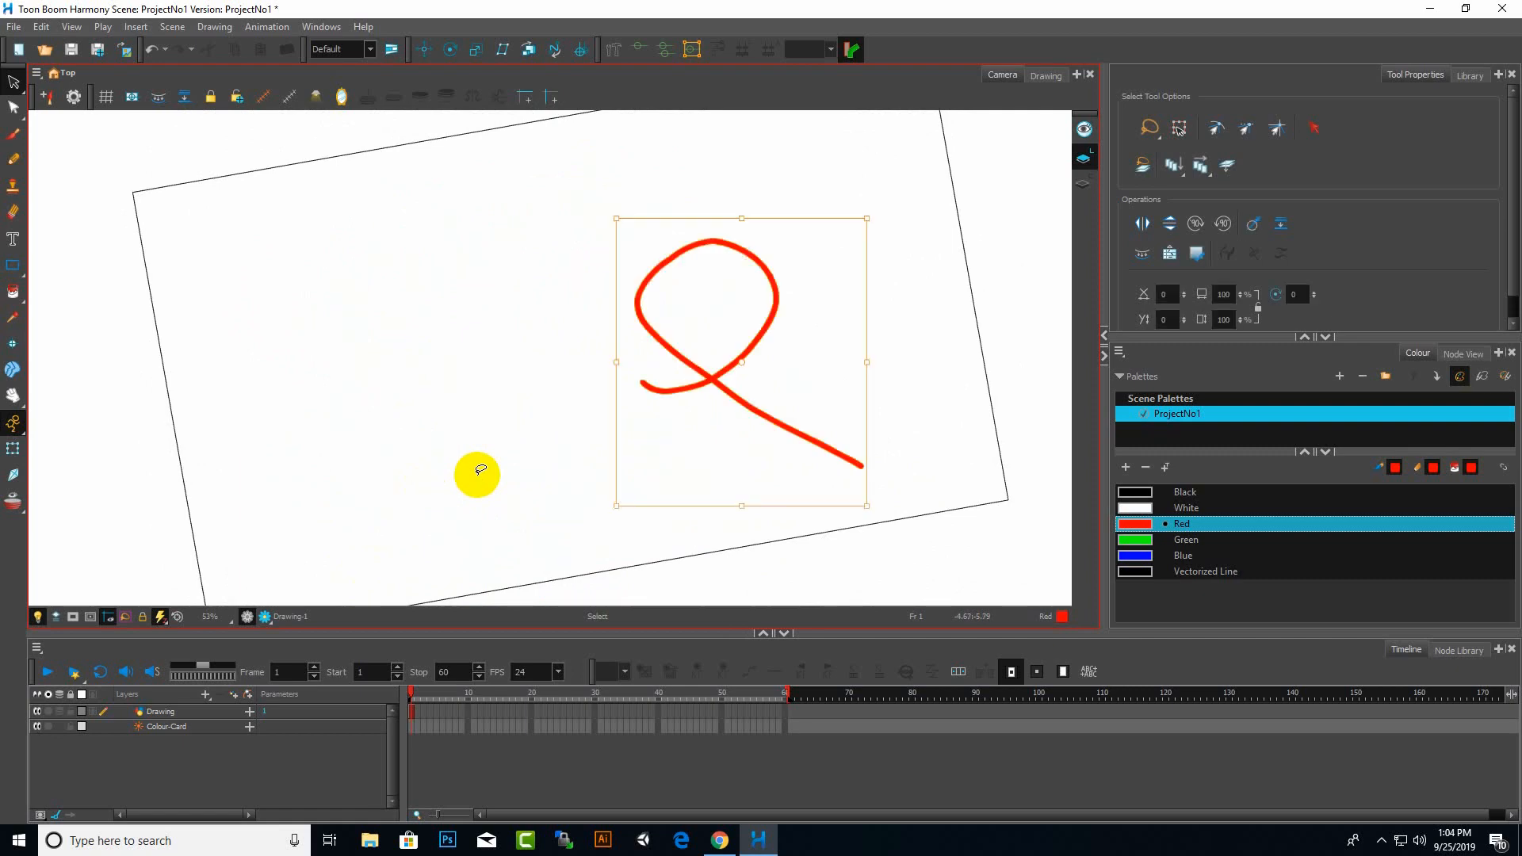
{"action": "key", "text": "ctrl+z"}
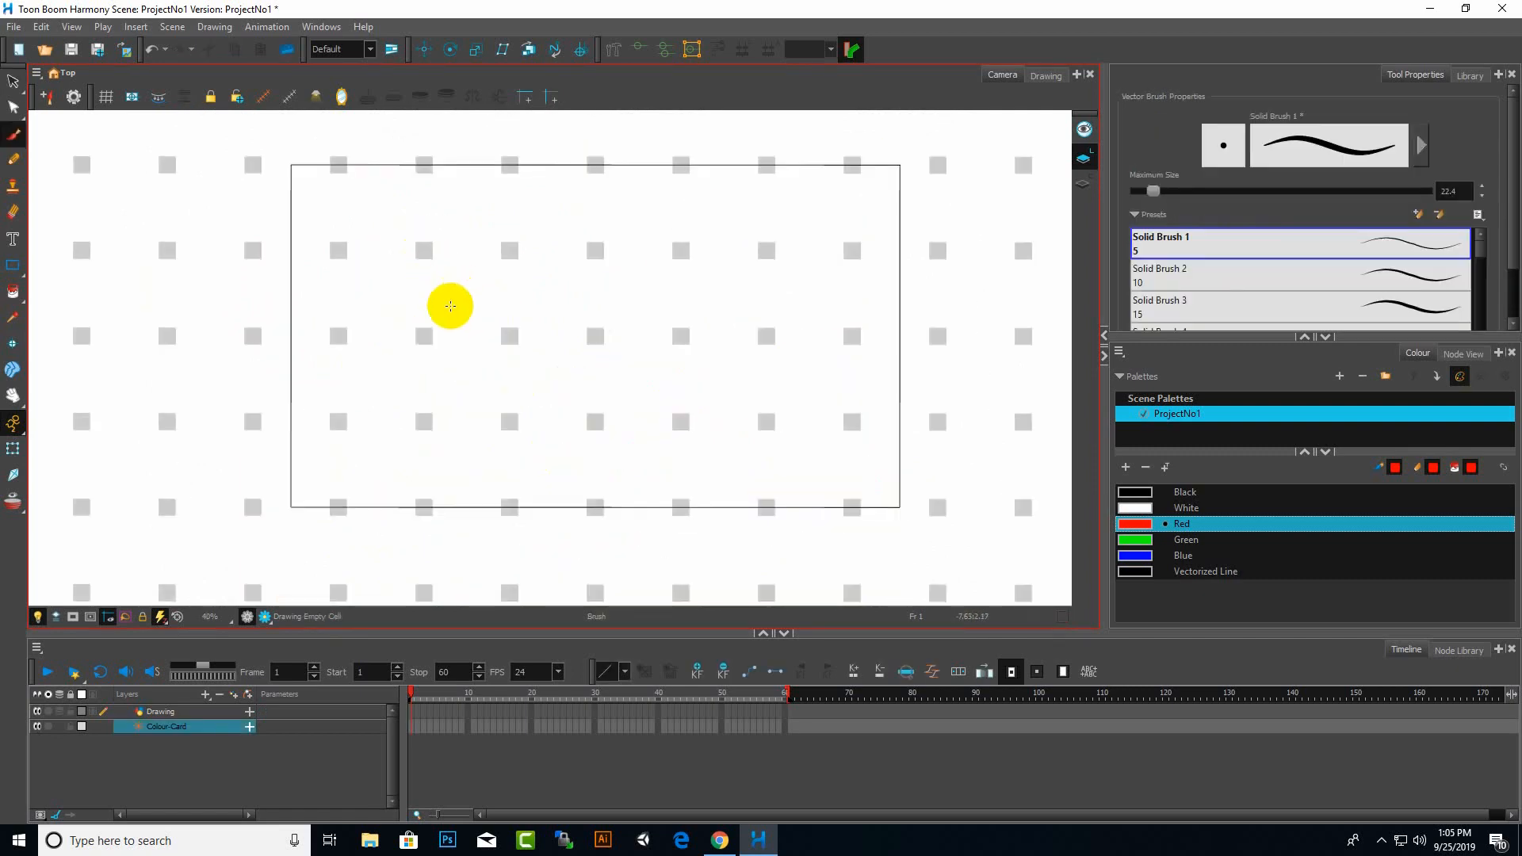
Draw a Red stick figure with the brush inside the camera frame, with head, body, legs, arms, eyes, nose and mouth
{"action": "mouse_move", "coordinate": [452, 304]}
{"action": "left_mouse_down"}
{"action": "mouse_move", "coordinate": [402, 305]}
{"action": "mouse_move", "coordinate": [383, 261]}
{"action": "mouse_move", "coordinate": [393, 244]}
{"action": "mouse_move", "coordinate": [446, 246]}
{"action": "mouse_move", "coordinate": [460, 263]}
{"action": "mouse_move", "coordinate": [446, 310]}
{"action": "mouse_move", "coordinate": [398, 323]}
{"action": "mouse_move", "coordinate": [424, 311]}
{"action": "mouse_move", "coordinate": [431, 390]}
{"action": "mouse_move", "coordinate": [397, 436]}
{"action": "mouse_move", "coordinate": [430, 389]}
{"action": "mouse_move", "coordinate": [452, 432]}
{"action": "left_mouse_up"}
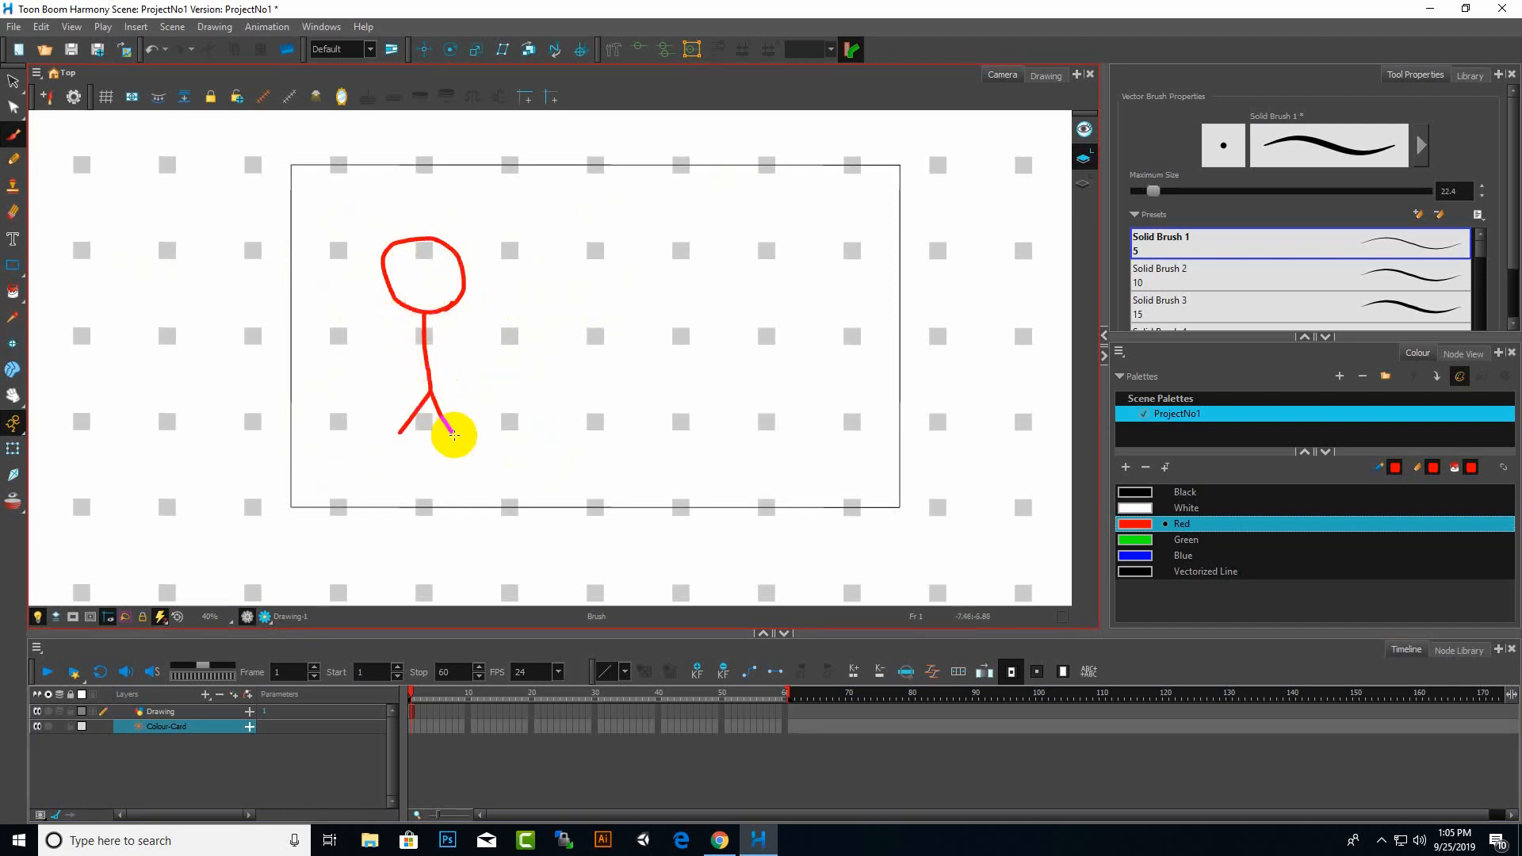
{"action": "mouse_move", "coordinate": [424, 349]}
{"action": "left_mouse_down"}
{"action": "mouse_move", "coordinate": [495, 328]}
{"action": "mouse_move", "coordinate": [350, 331]}
{"action": "left_mouse_up"}
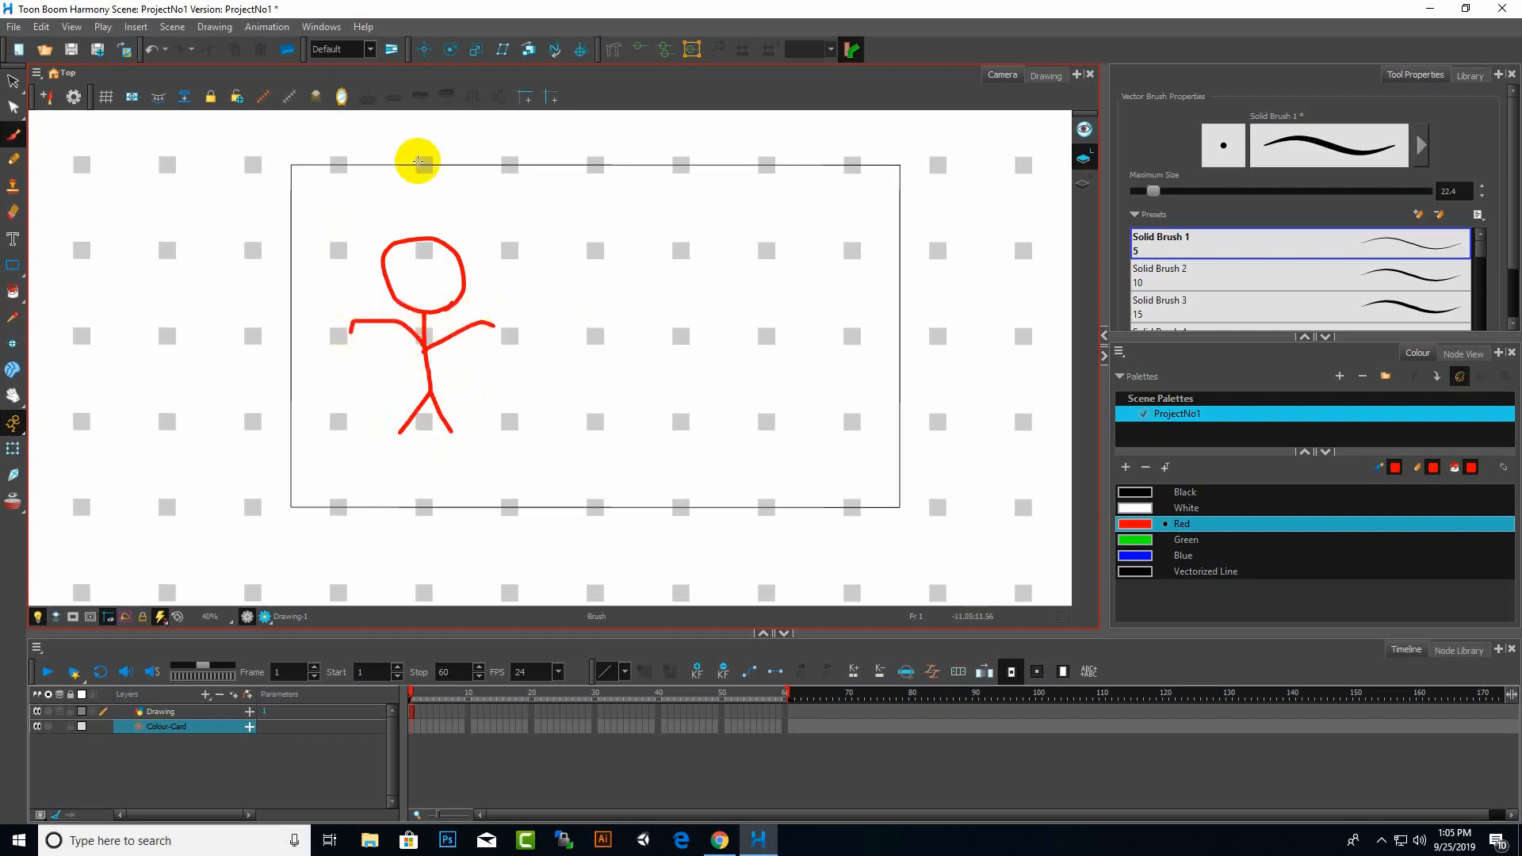
{"action": "mouse_move", "coordinate": [386, 273]}
{"action": "left_mouse_down"}
{"action": "mouse_move", "coordinate": [453, 261]}
{"action": "mouse_move", "coordinate": [431, 260]}
{"action": "mouse_move", "coordinate": [430, 302]}
{"action": "mouse_move", "coordinate": [409, 322]}
{"action": "mouse_move", "coordinate": [442, 301]}
{"action": "left_mouse_up"}
{"action": "left_click", "coordinate": [404, 269]}
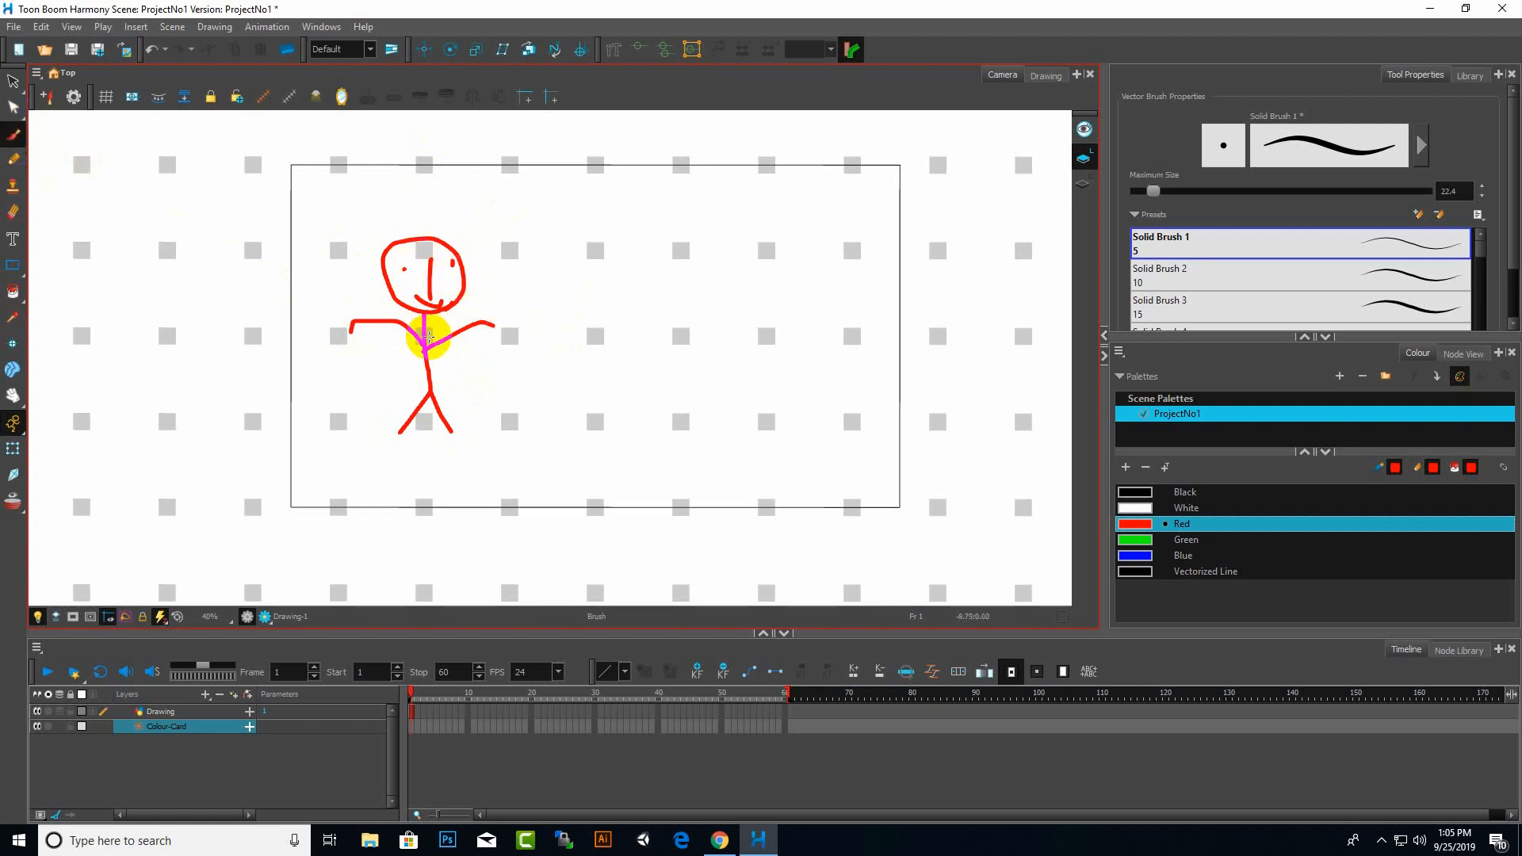
Fill the stick figure's head with Green using the Paint tool, and paint its nose line Green too
{"action": "scroll", "coordinate": [426, 338], "scroll_direction": "up", "scroll_amount": 1}
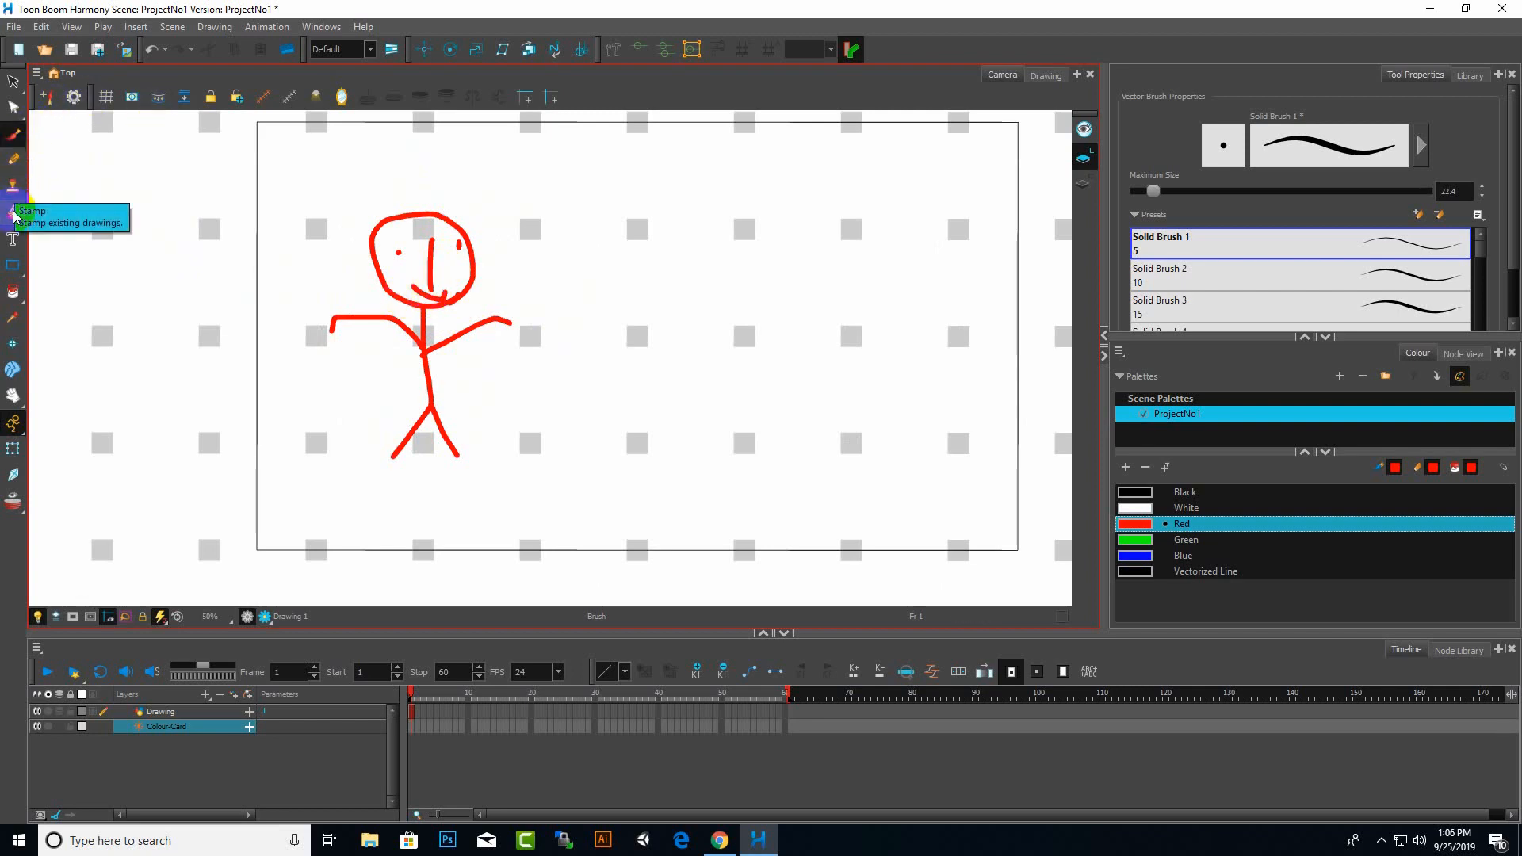
{"action": "left_click", "coordinate": [15, 301]}
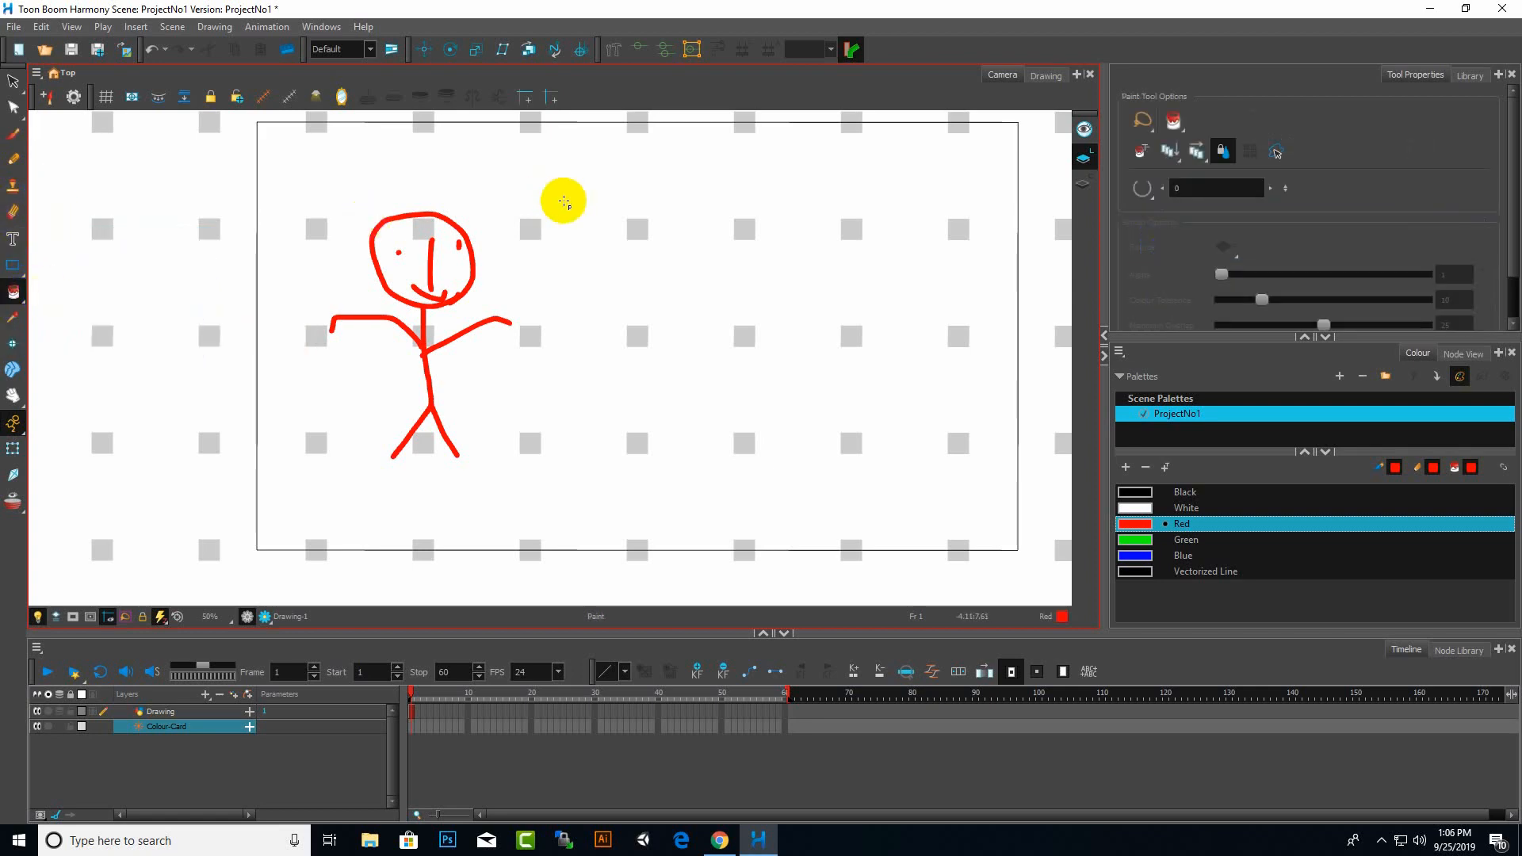
{"action": "left_click", "coordinate": [1189, 433]}
{"action": "left_click", "coordinate": [1187, 539]}
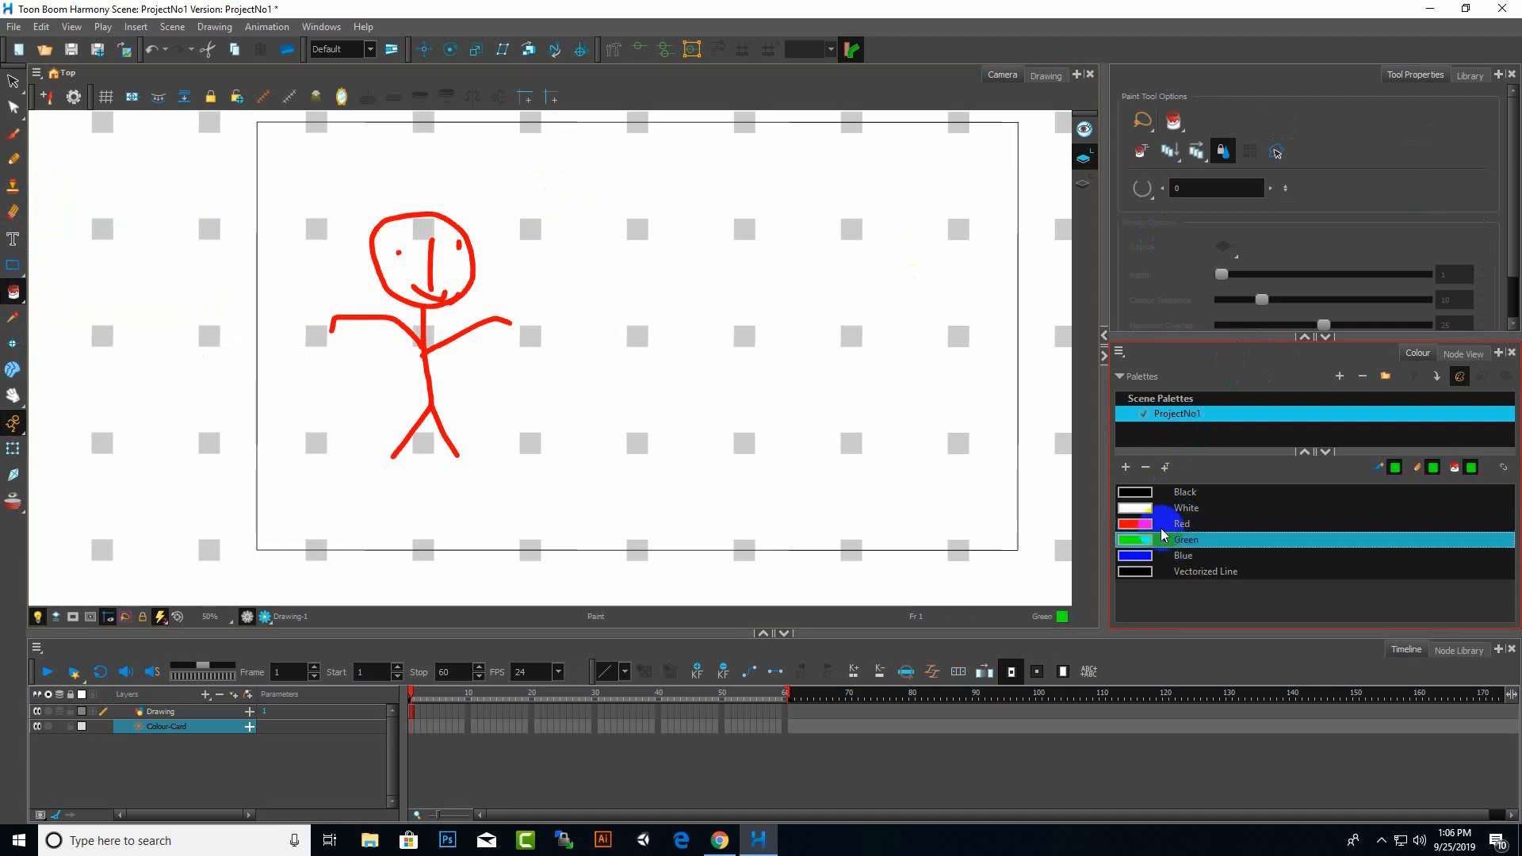
{"action": "left_click", "coordinate": [402, 268]}
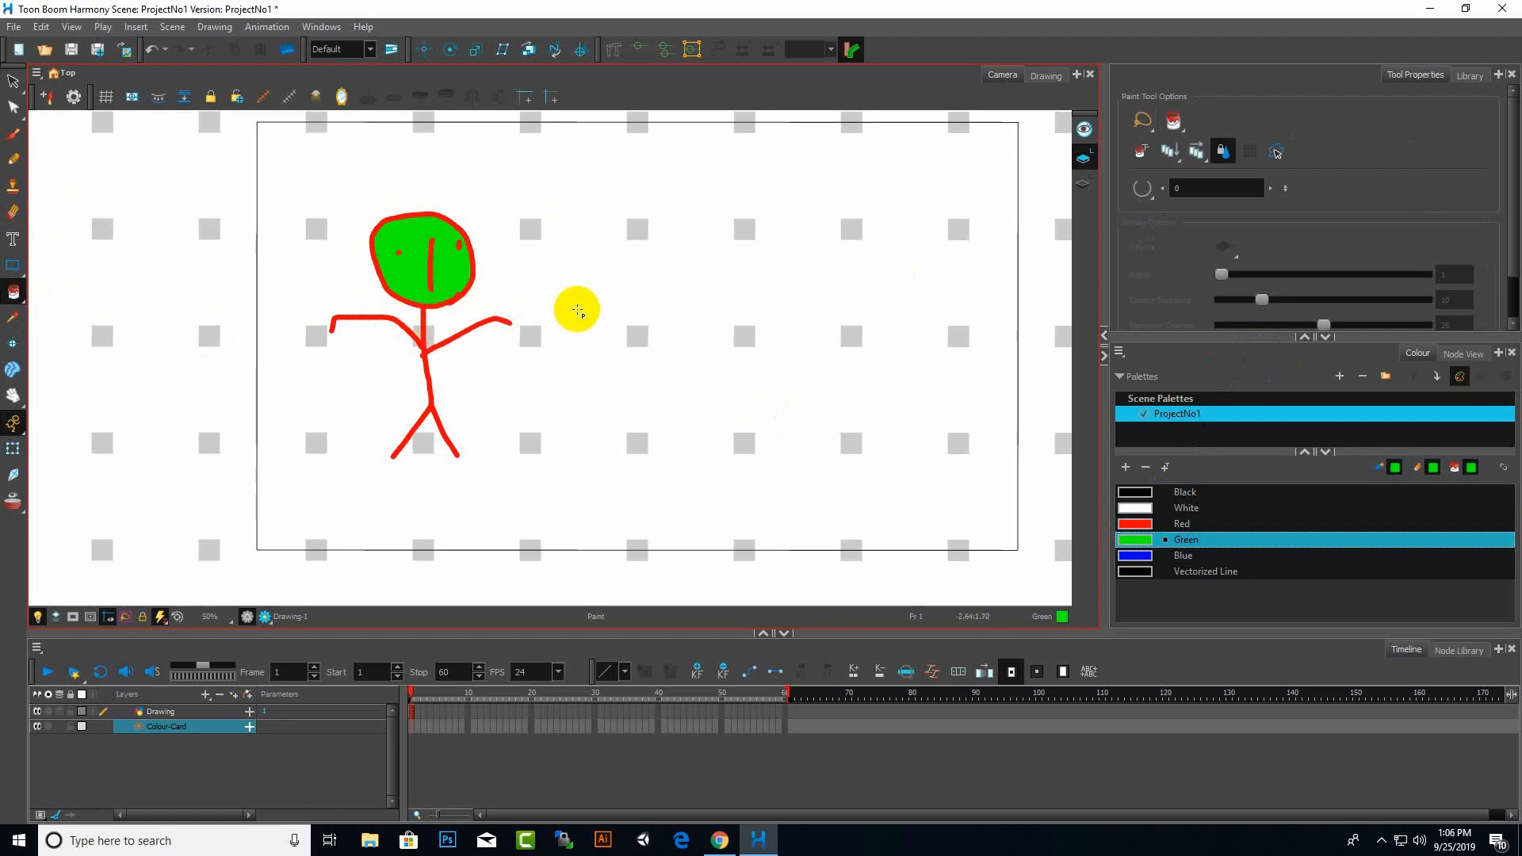
{"action": "left_click", "coordinate": [429, 271]}
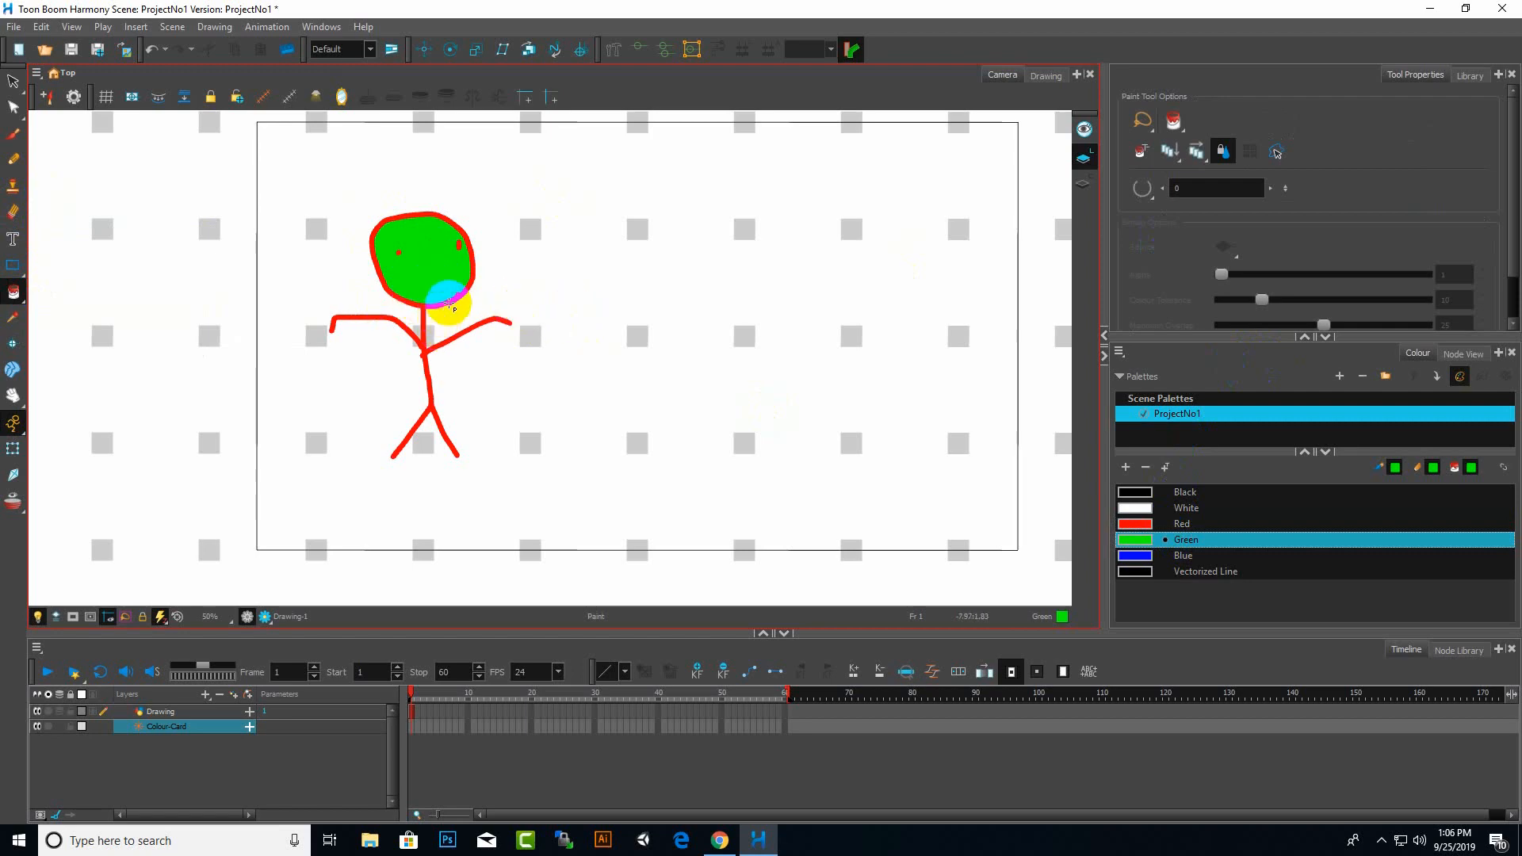
Paint the stick figure's head outline, neck and right-hand arm Green with the Paint tool
{"action": "left_click", "coordinate": [452, 299]}
{"action": "left_click", "coordinate": [422, 324]}
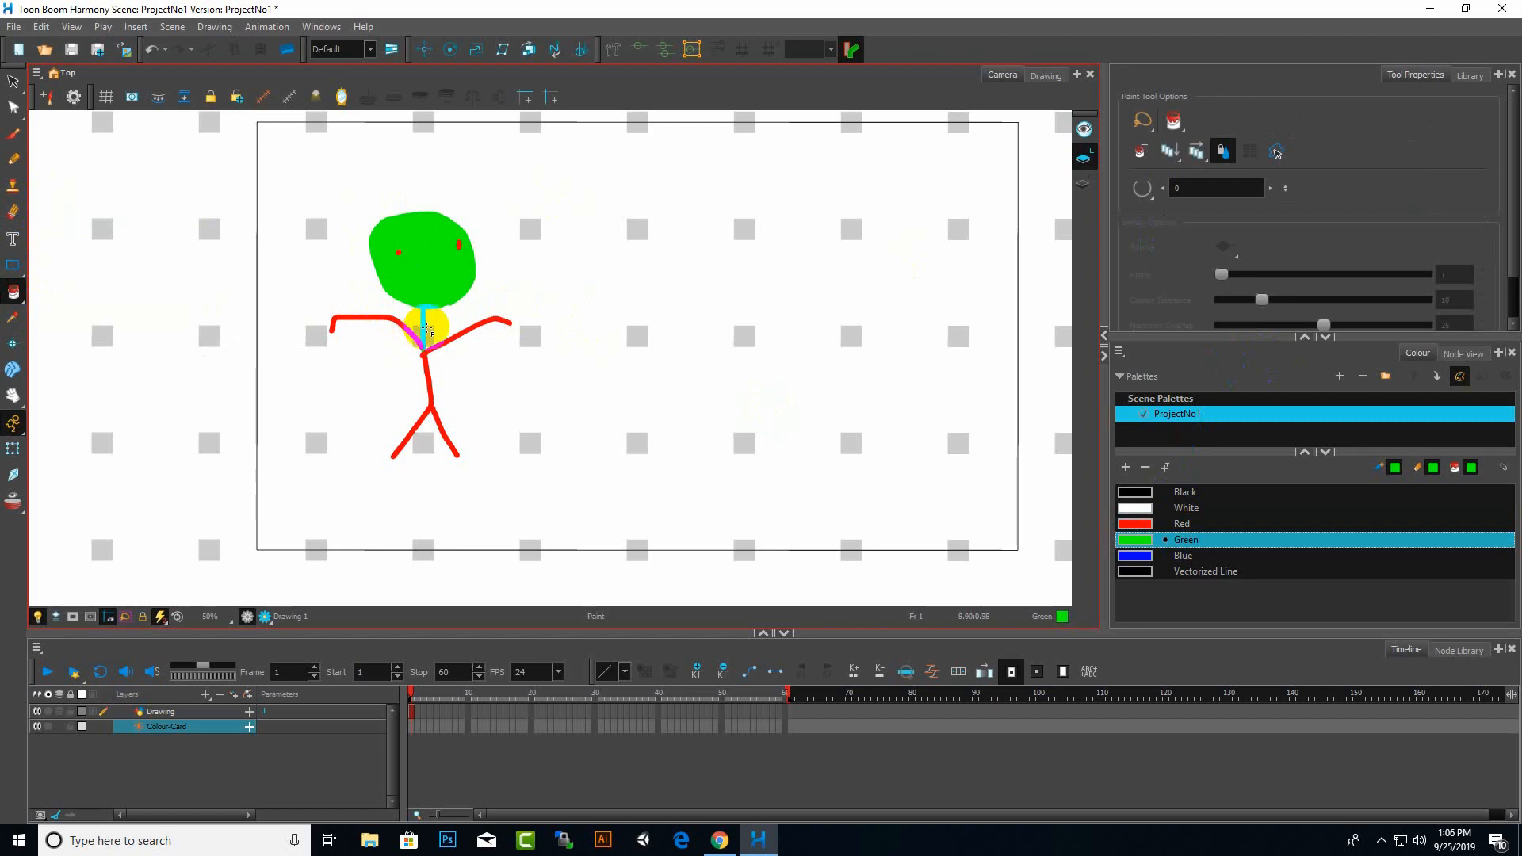
{"action": "left_click", "coordinate": [489, 324]}
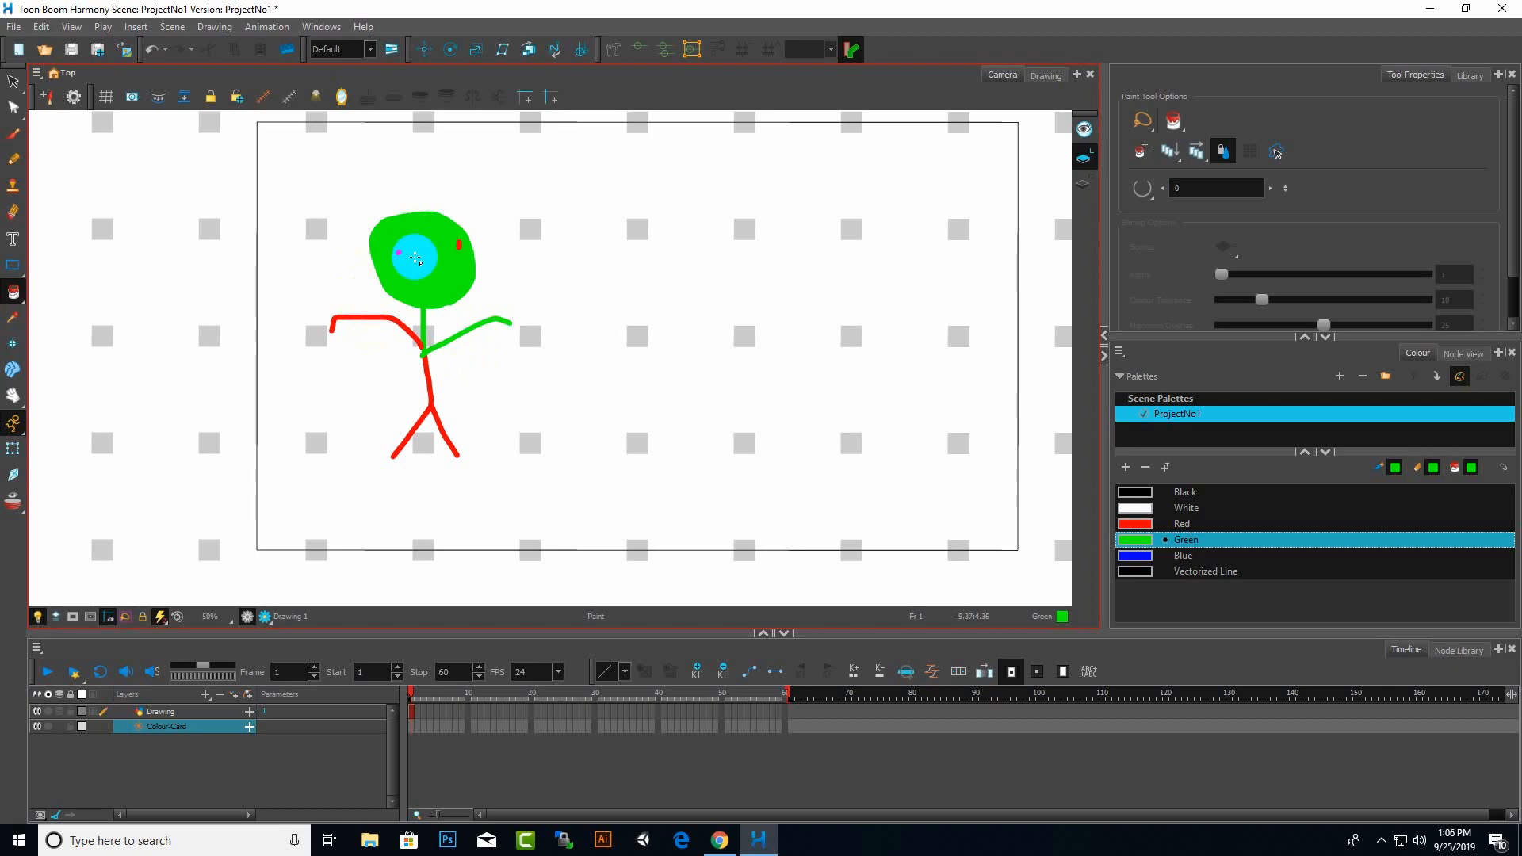
{"action": "left_click", "coordinate": [391, 262]}
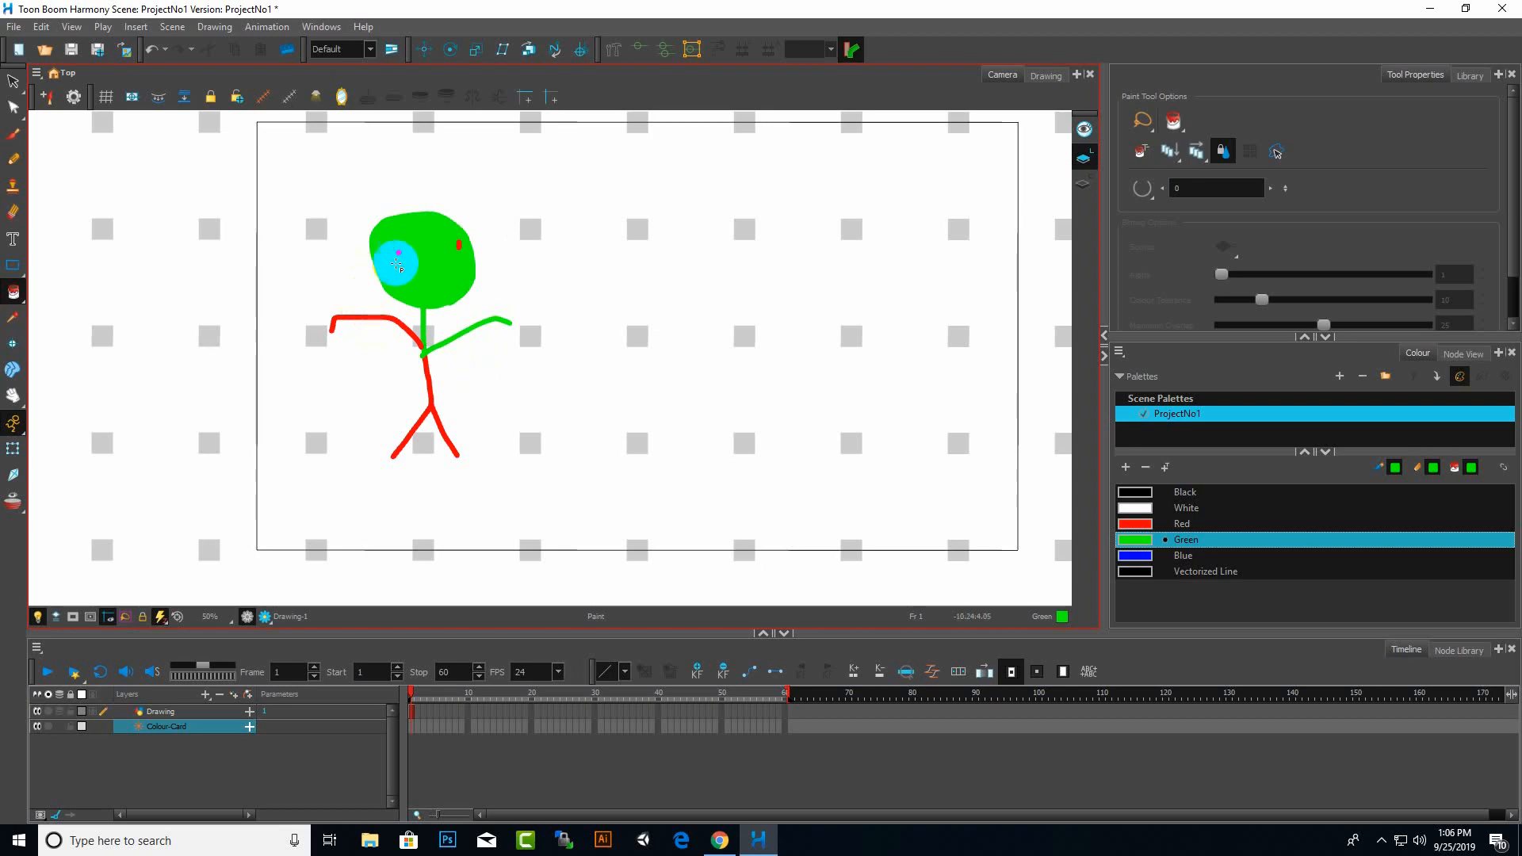
Try sampling colours from the red left-hand arm and the green head with the Dropper, and return to the Paint tool
{"action": "left_click", "coordinate": [13, 319]}
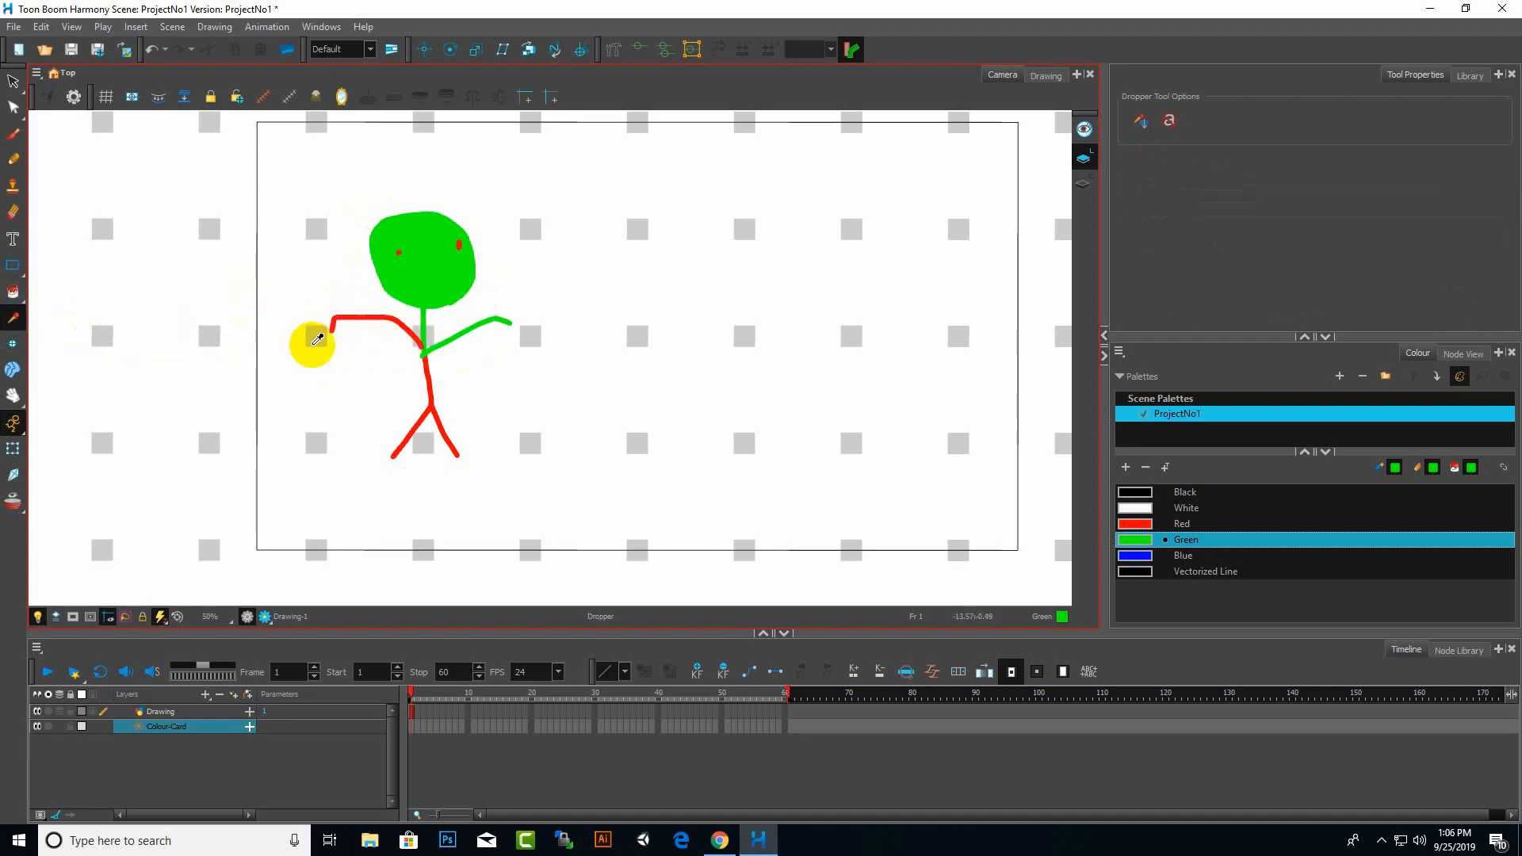
{"action": "left_click", "coordinate": [333, 325]}
{"action": "left_click", "coordinate": [417, 270]}
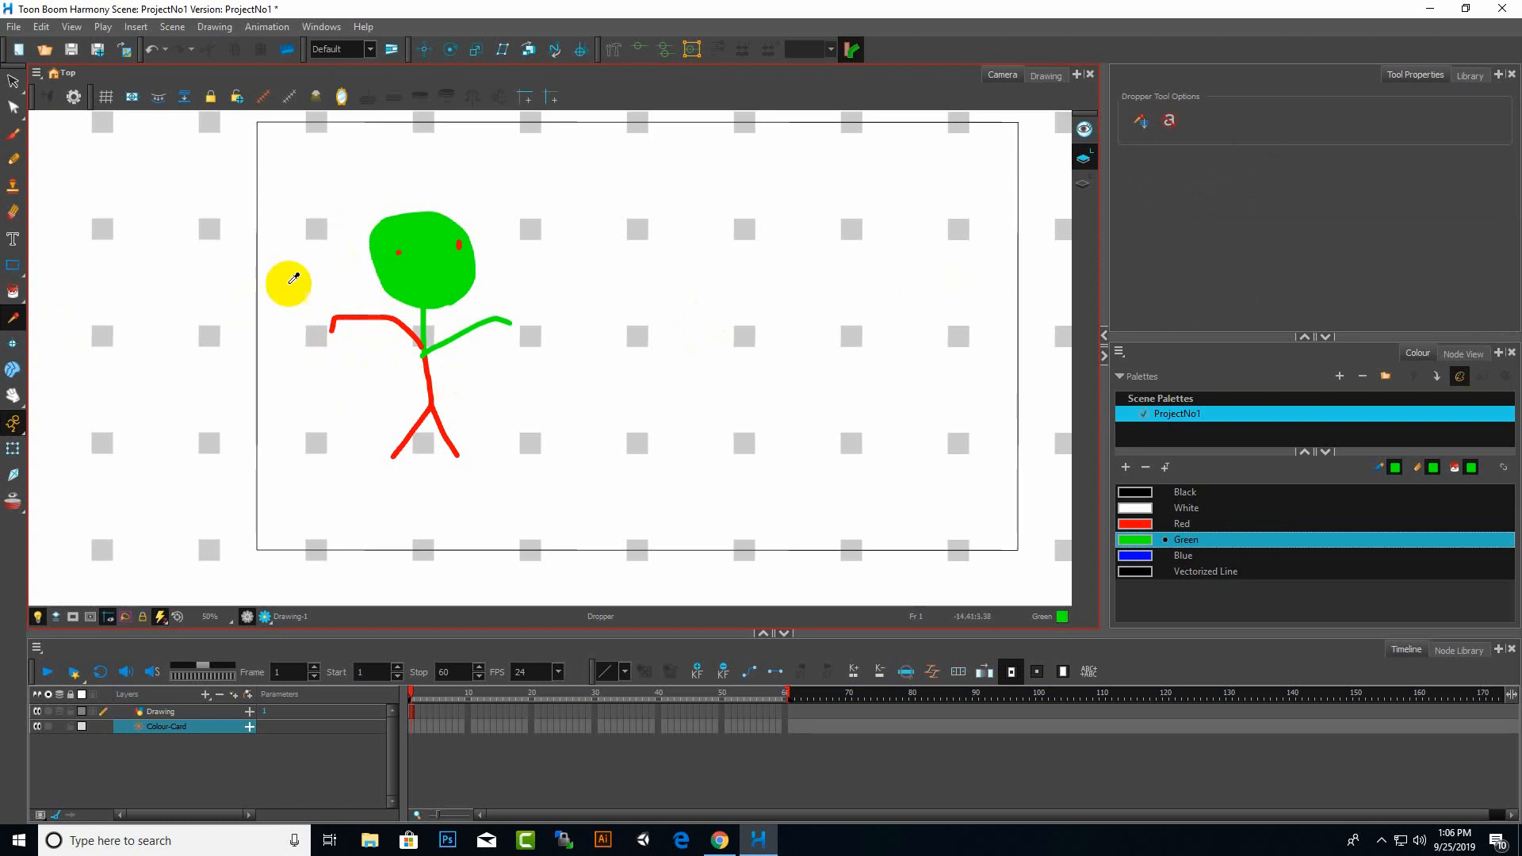
{"action": "left_click", "coordinate": [13, 292]}
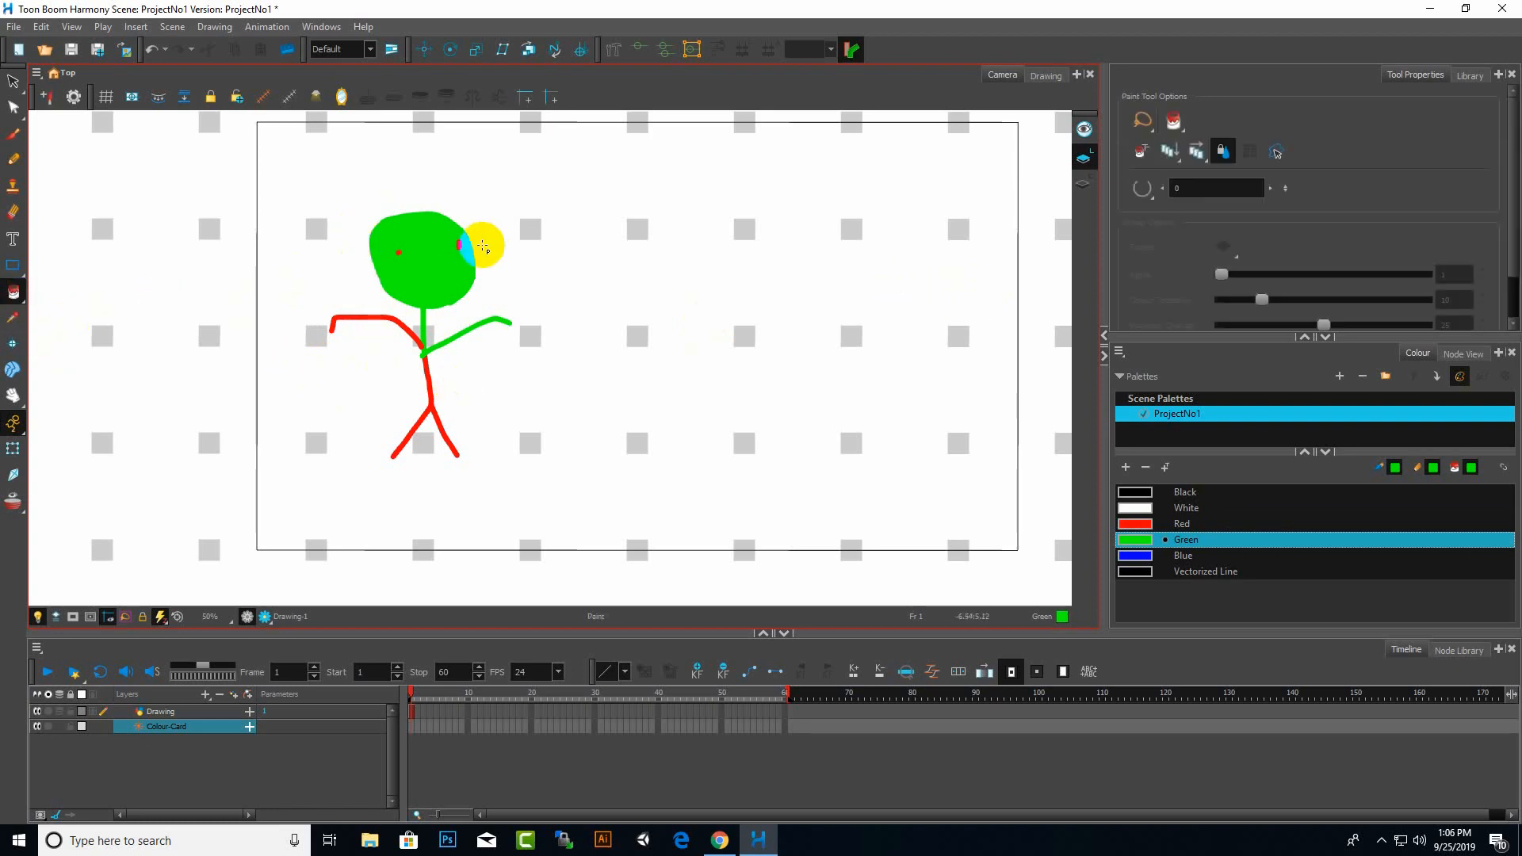
Draw a Green circle beside the stick figure, inside the camera frame, with the Ellipse tool
{"action": "left_click", "coordinate": [13, 81]}
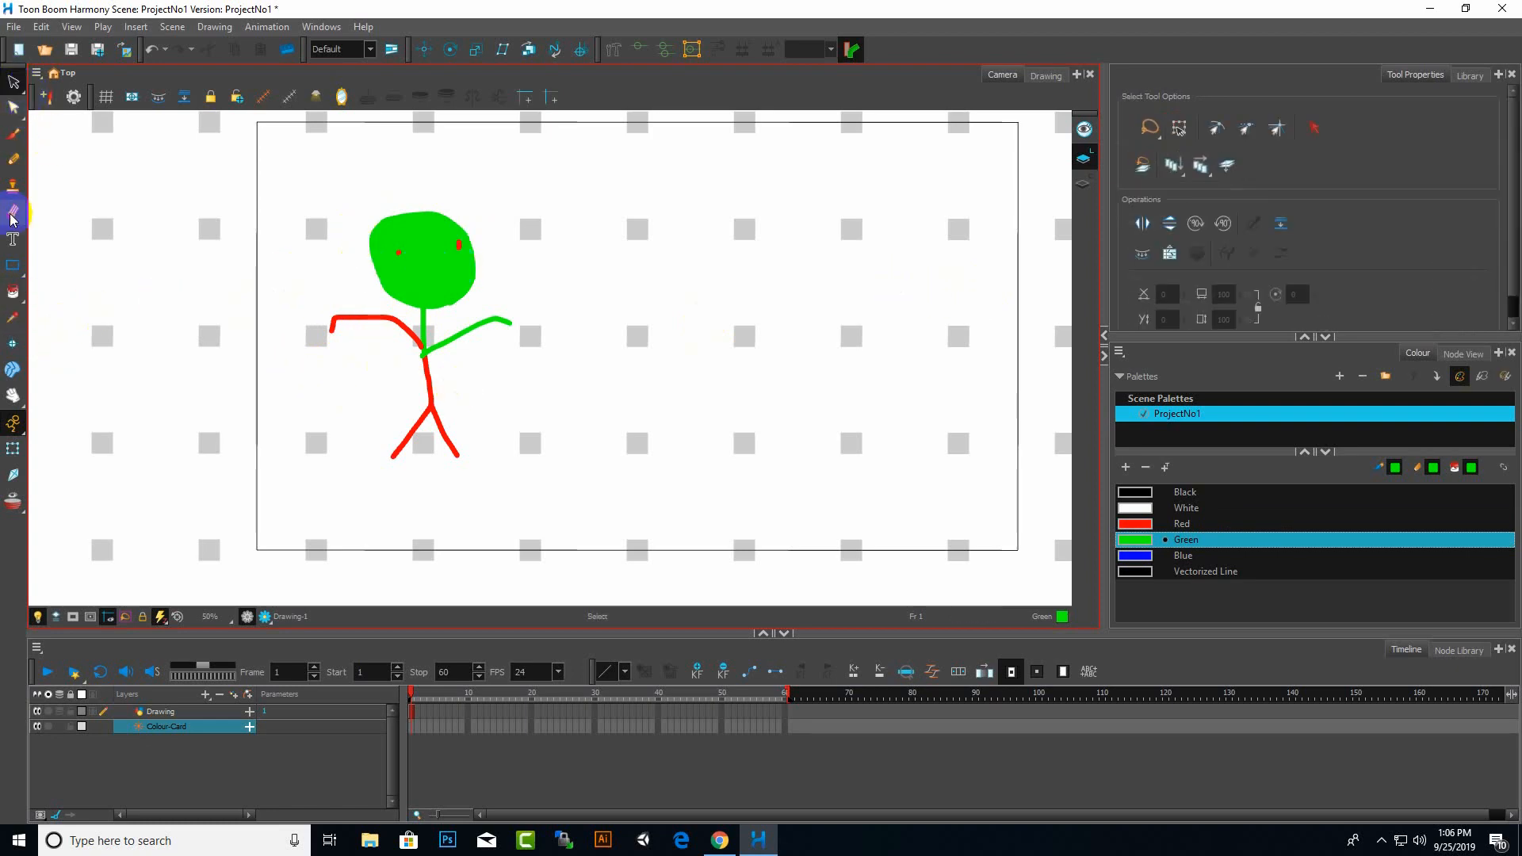
{"action": "left_click", "coordinate": [14, 271]}
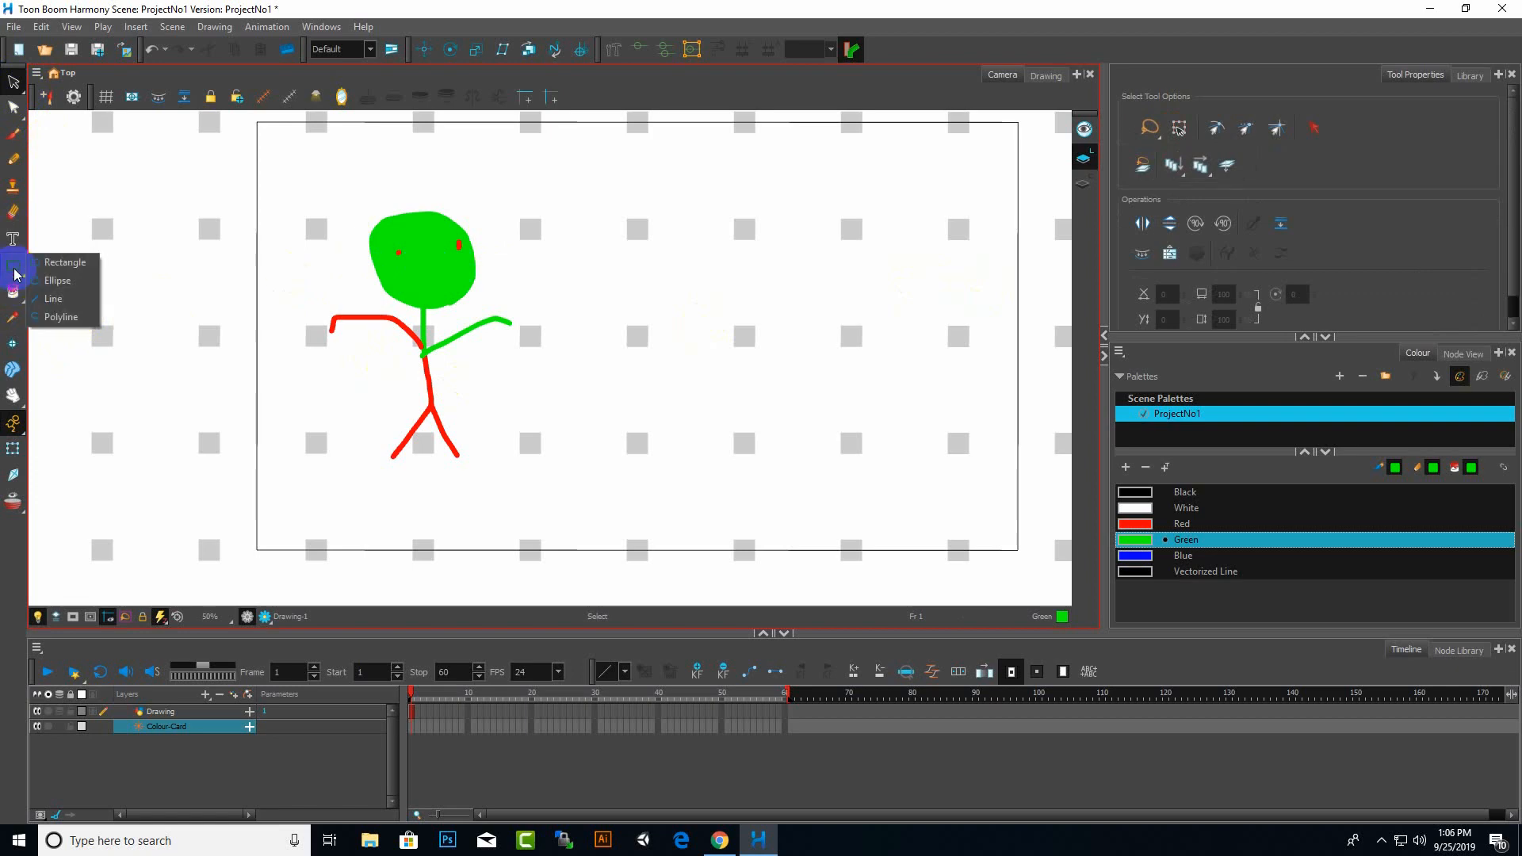
{"action": "left_click", "coordinate": [57, 282]}
{"action": "left_click_drag", "start_coordinate": [608, 224], "coordinate": [791, 404]}
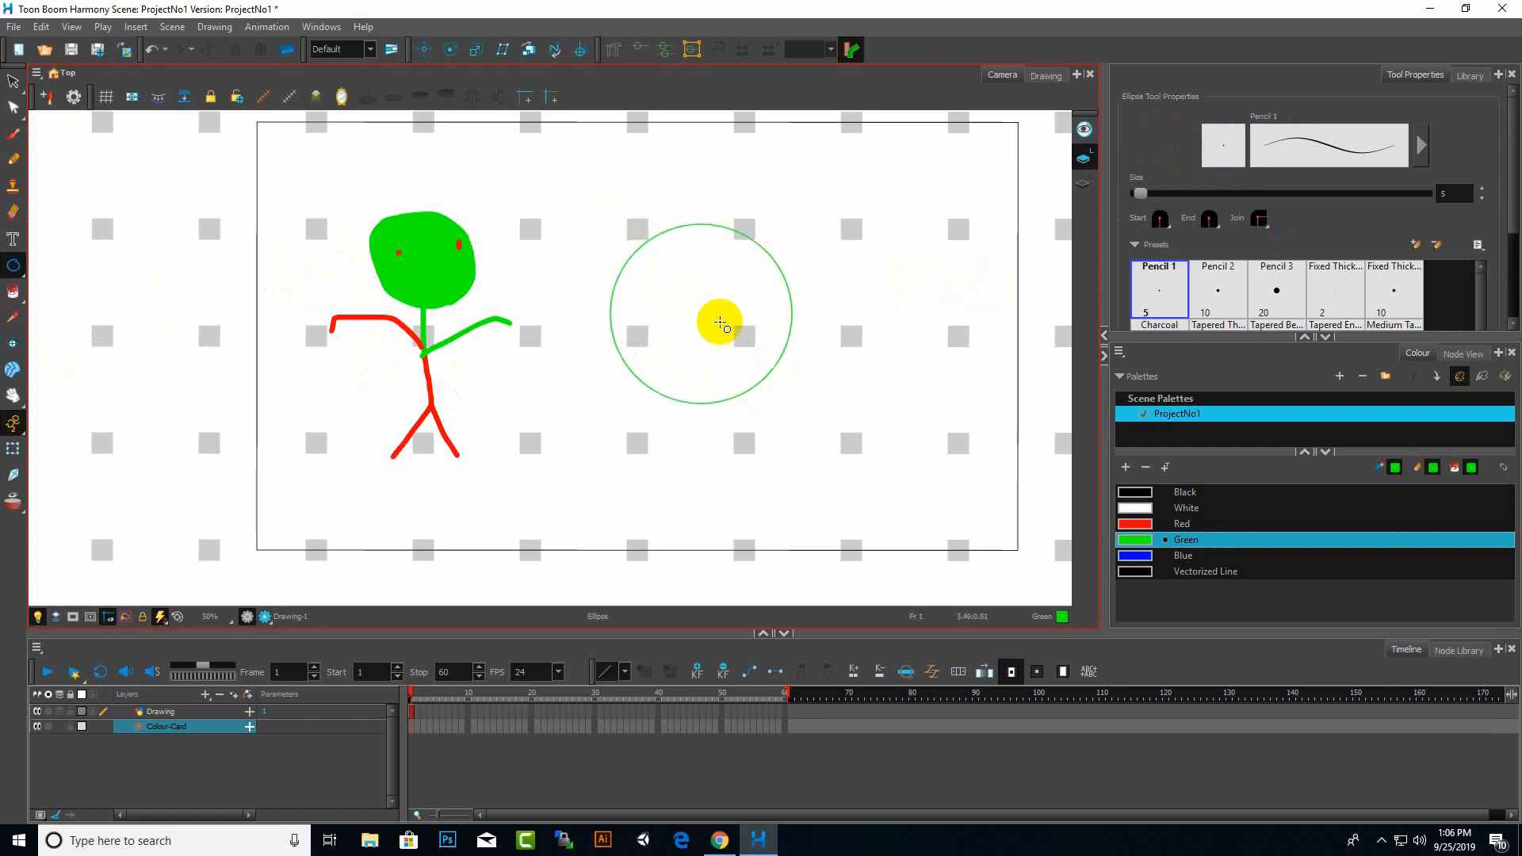
Add a new colour to the ProjectNo1 palette and set it to a solid green of RGB 0, 191, 64
{"action": "left_click", "coordinate": [1367, 537]}
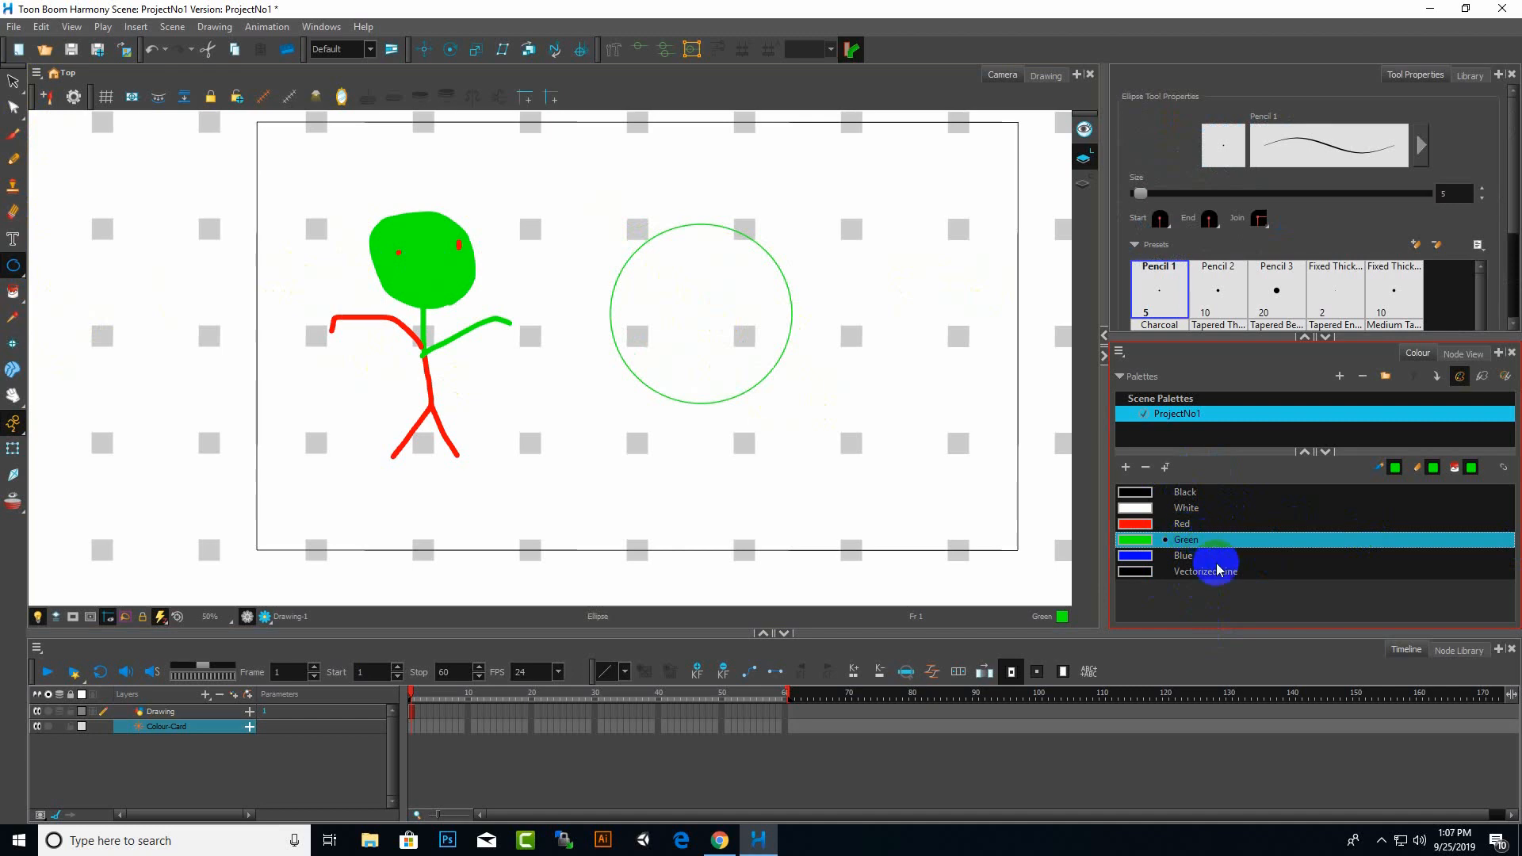
{"action": "left_click", "coordinate": [1125, 467]}
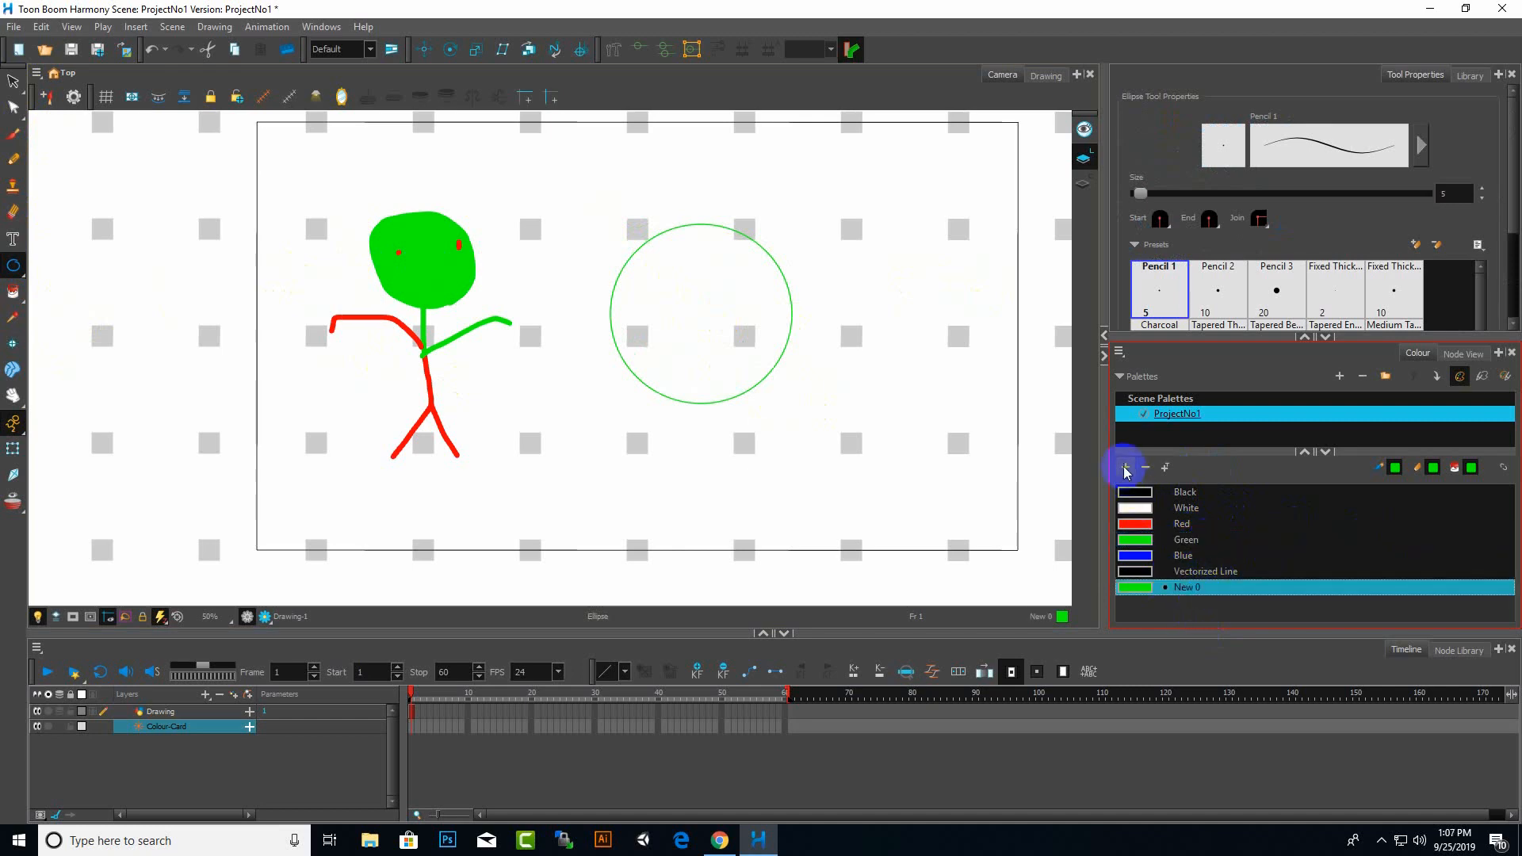
{"action": "double_click", "coordinate": [1144, 594]}
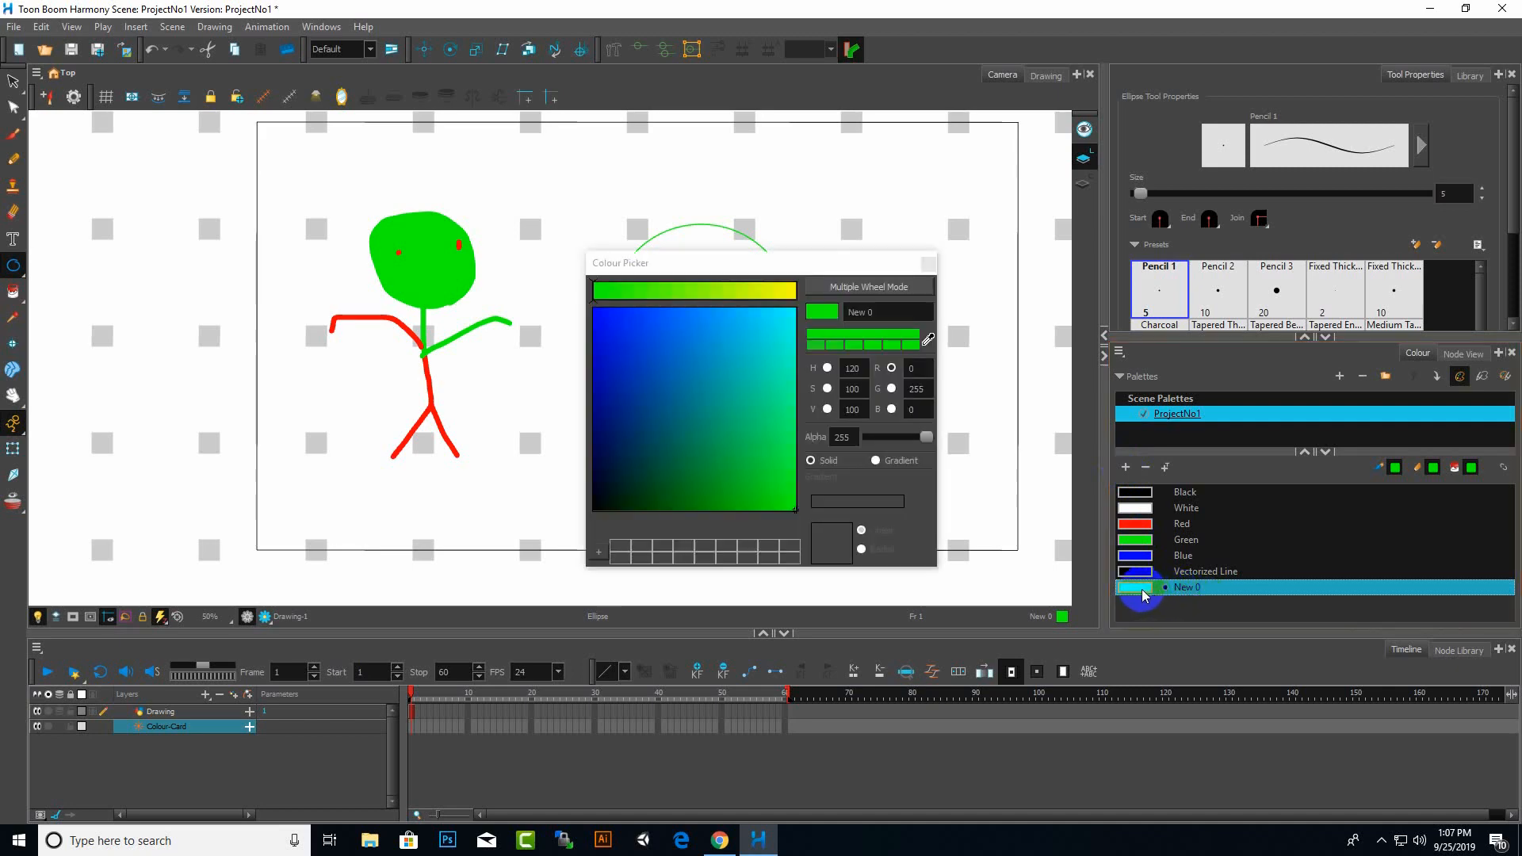
{"action": "left_click_drag", "start_coordinate": [723, 263], "coordinate": [979, 240]}
{"action": "left_click", "coordinate": [895, 394]}
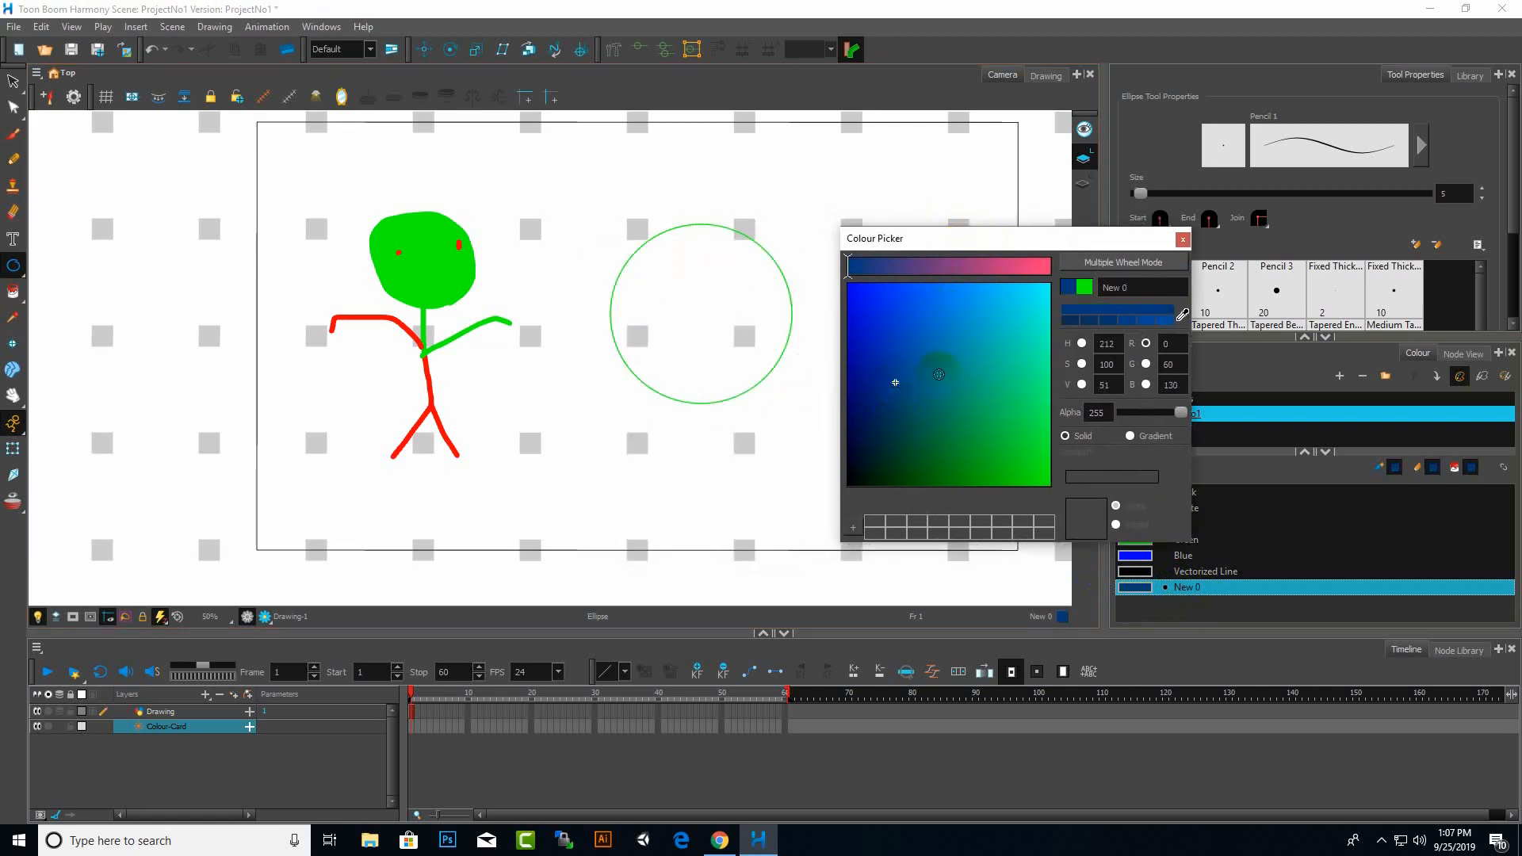
{"action": "mouse_move", "coordinate": [895, 382]}
{"action": "left_mouse_down"}
{"action": "mouse_move", "coordinate": [965, 333]}
{"action": "mouse_move", "coordinate": [977, 427]}
{"action": "mouse_move", "coordinate": [936, 385]}
{"action": "mouse_move", "coordinate": [904, 417]}
{"action": "mouse_move", "coordinate": [968, 465]}
{"action": "mouse_move", "coordinate": [1009, 465]}
{"action": "mouse_move", "coordinate": [999, 435]}
{"action": "left_mouse_up"}
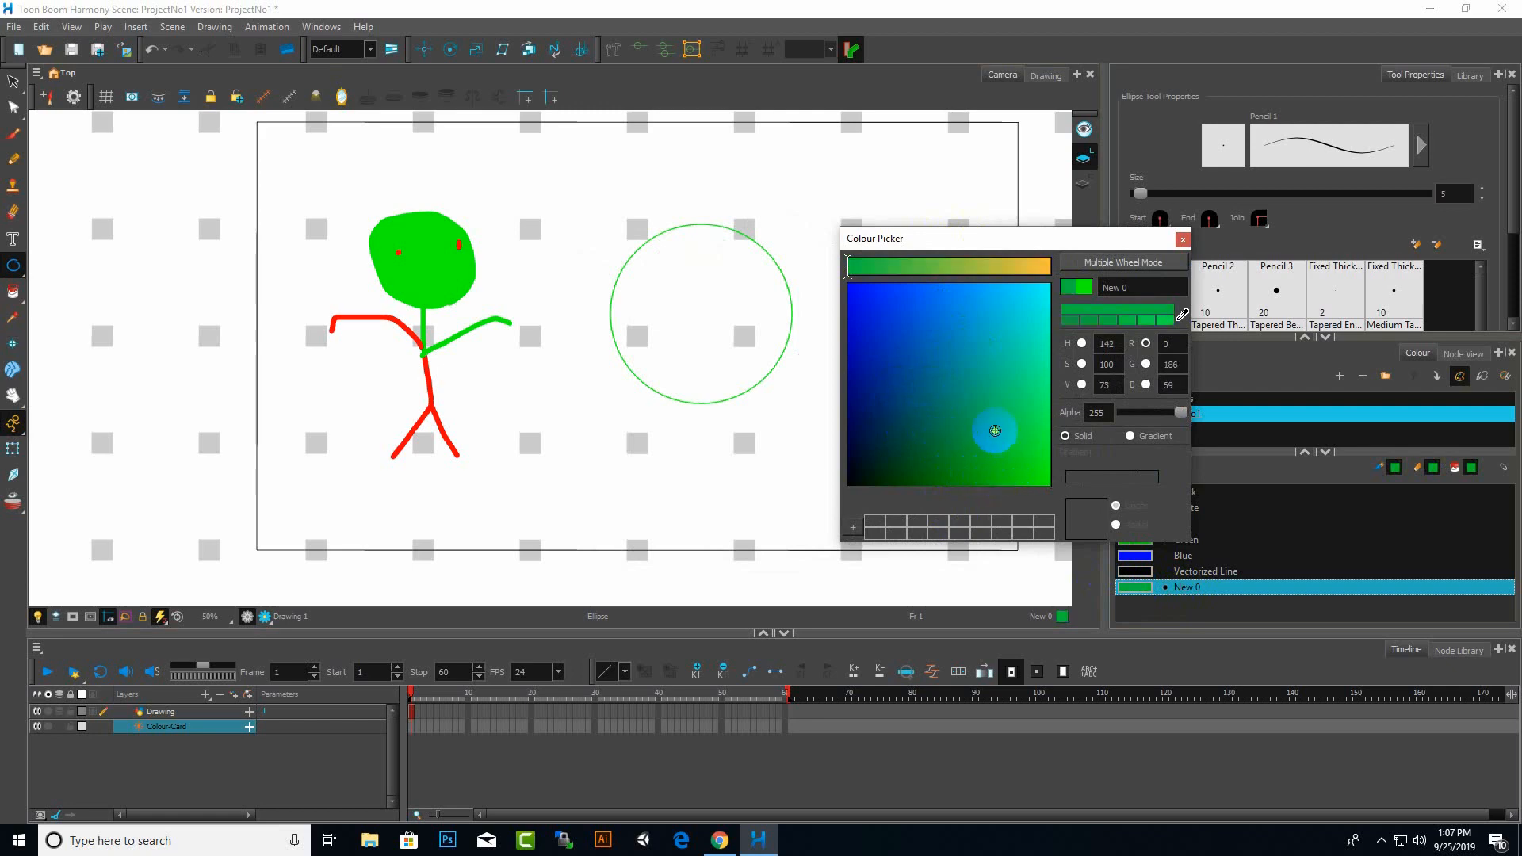
Make the new colour a linear gradient from dark blue (RGB 0, 79, 114) to light blue (RGB 0, 222, 242)
{"action": "left_click", "coordinate": [1130, 436]}
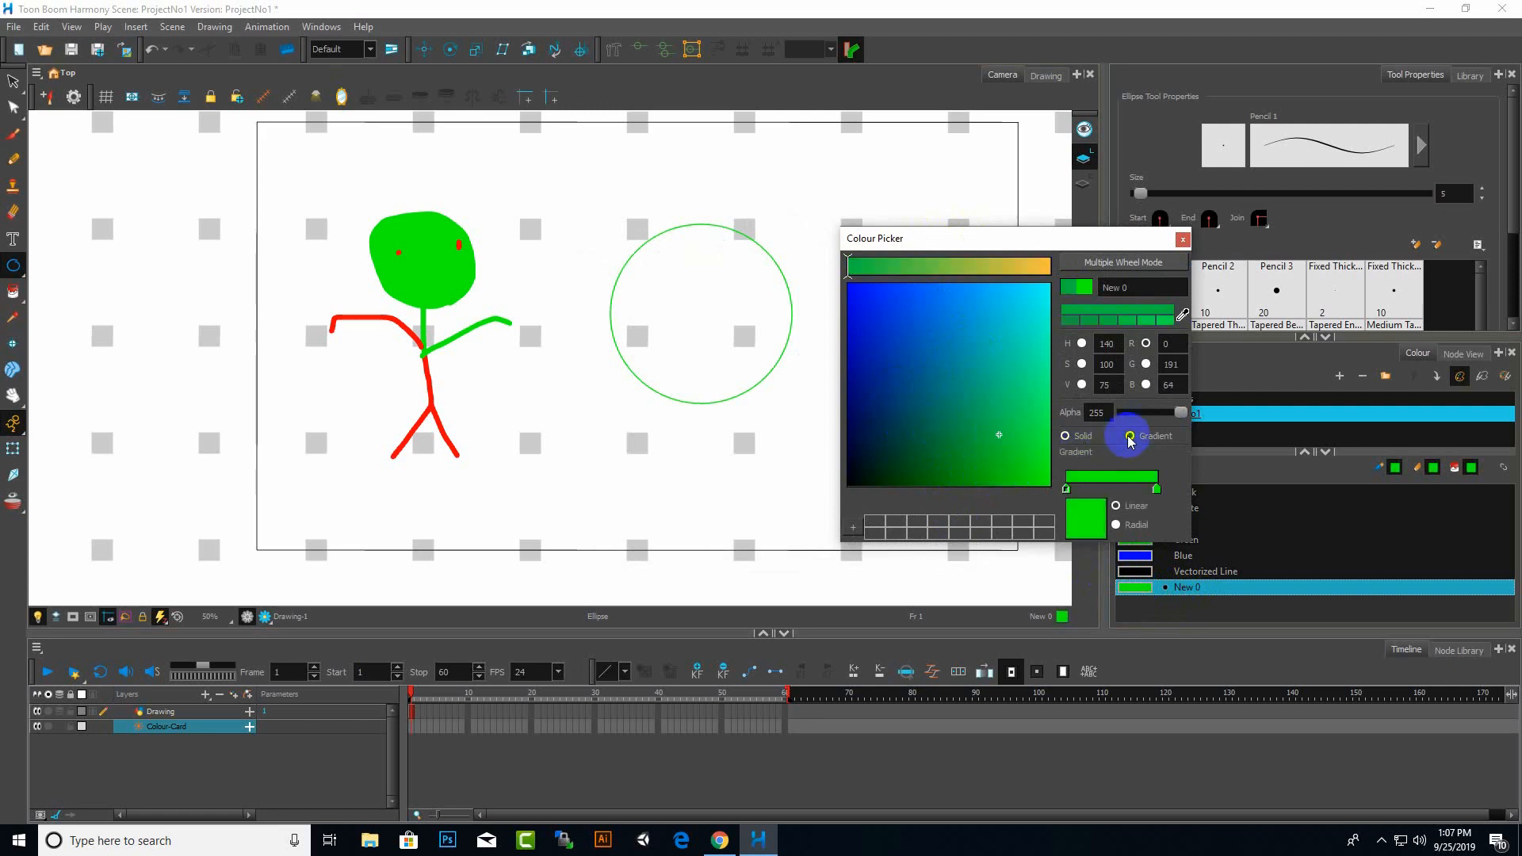
{"action": "left_click", "coordinate": [1067, 489]}
{"action": "mouse_move", "coordinate": [995, 448]}
{"action": "left_mouse_down"}
{"action": "mouse_move", "coordinate": [917, 414]}
{"action": "mouse_move", "coordinate": [910, 394]}
{"action": "left_mouse_up"}
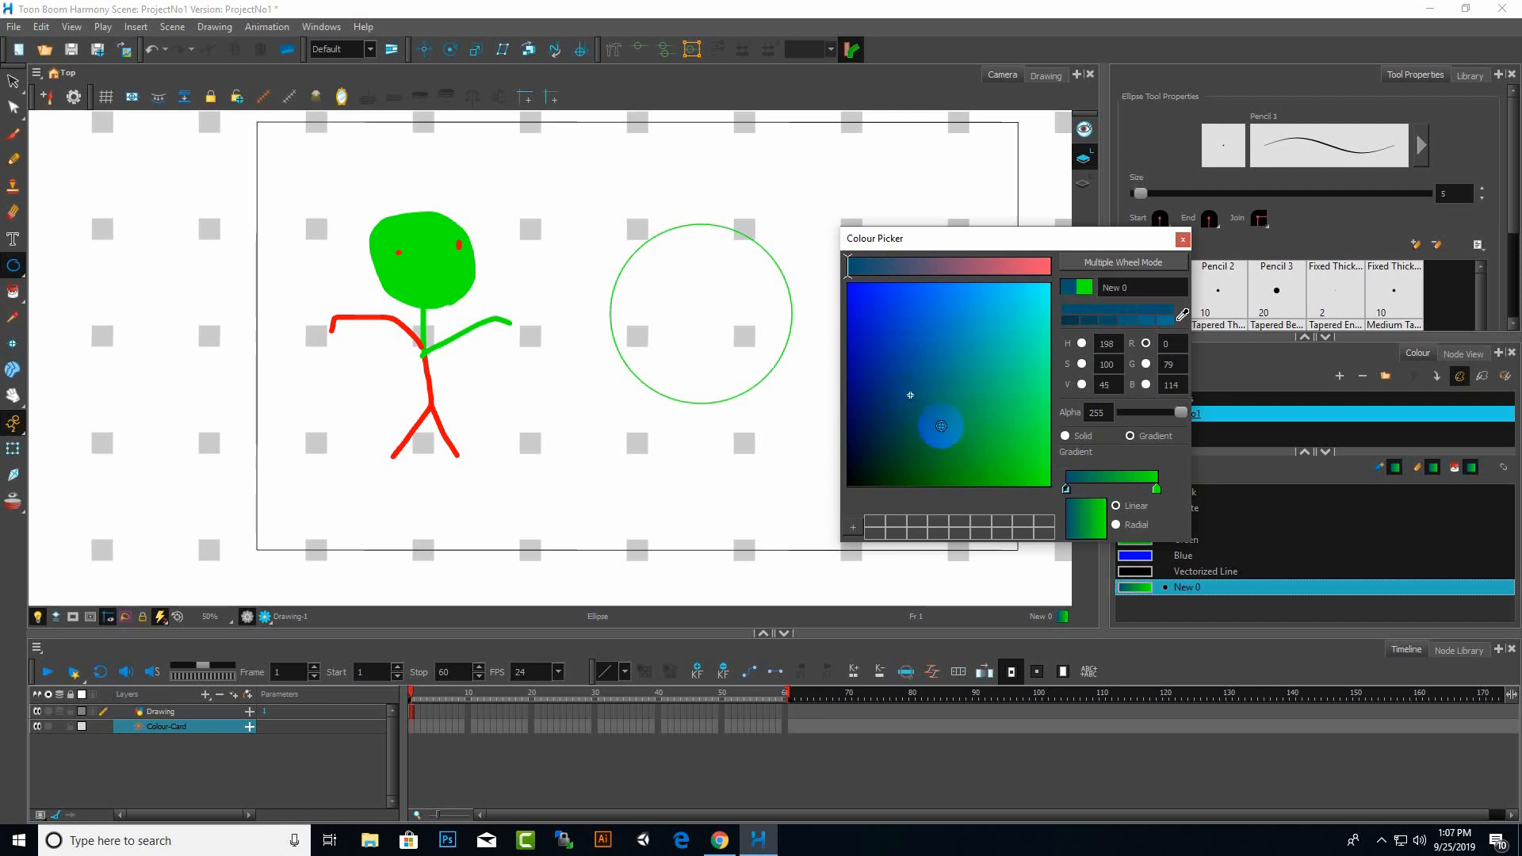
{"action": "left_click", "coordinate": [1156, 488]}
{"action": "mouse_move", "coordinate": [980, 412]}
{"action": "left_mouse_down"}
{"action": "mouse_move", "coordinate": [1005, 299]}
{"action": "mouse_move", "coordinate": [1024, 293]}
{"action": "left_mouse_up"}
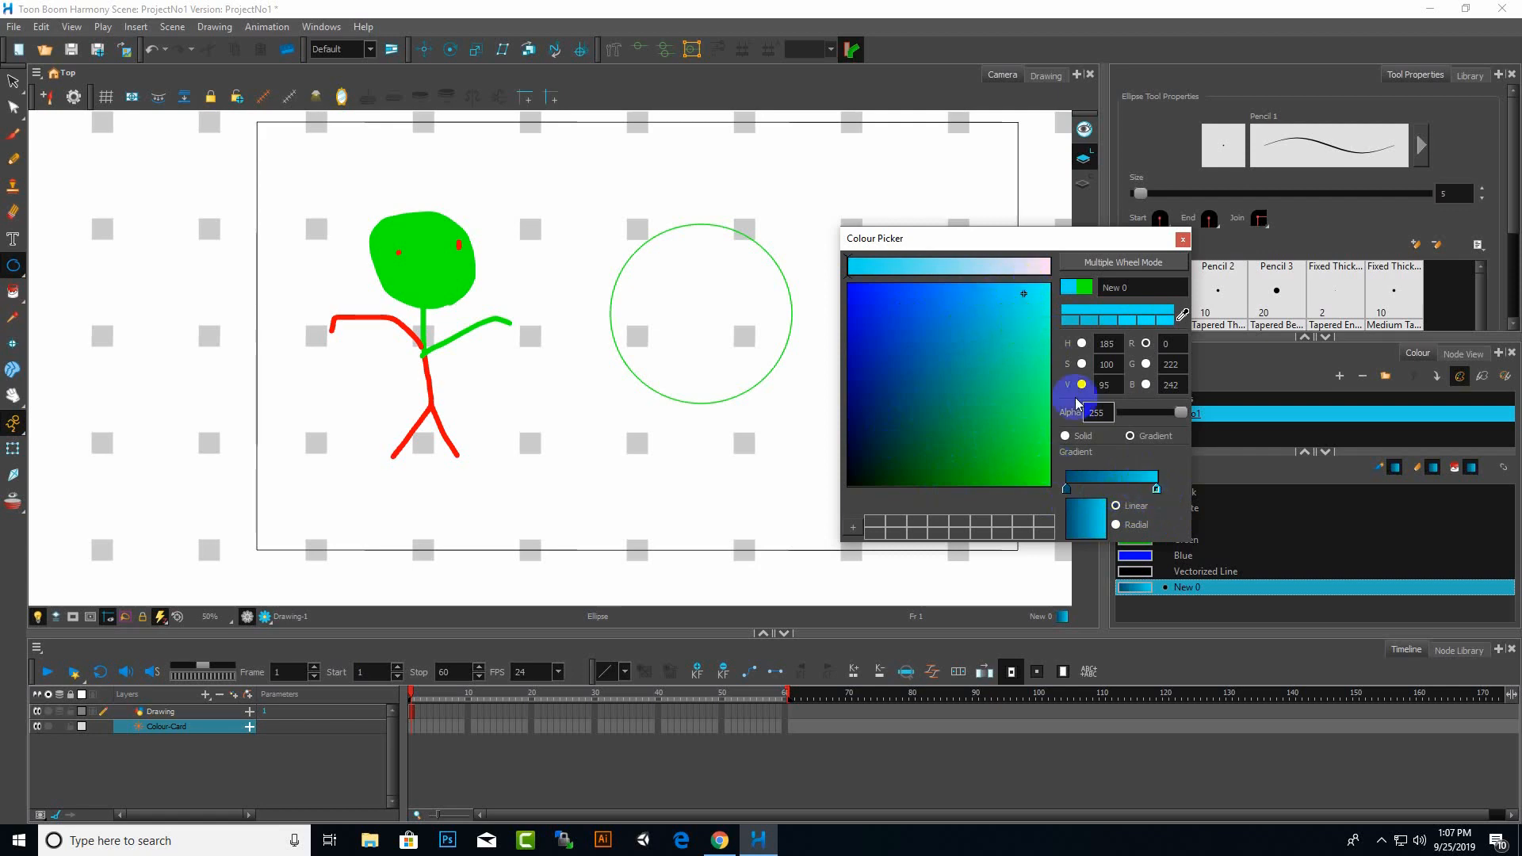
Add a middle stop to the gradient, colour it red (RGB 244, 66, 94), and close the Colour Picker
{"action": "left_click", "coordinate": [1114, 490]}
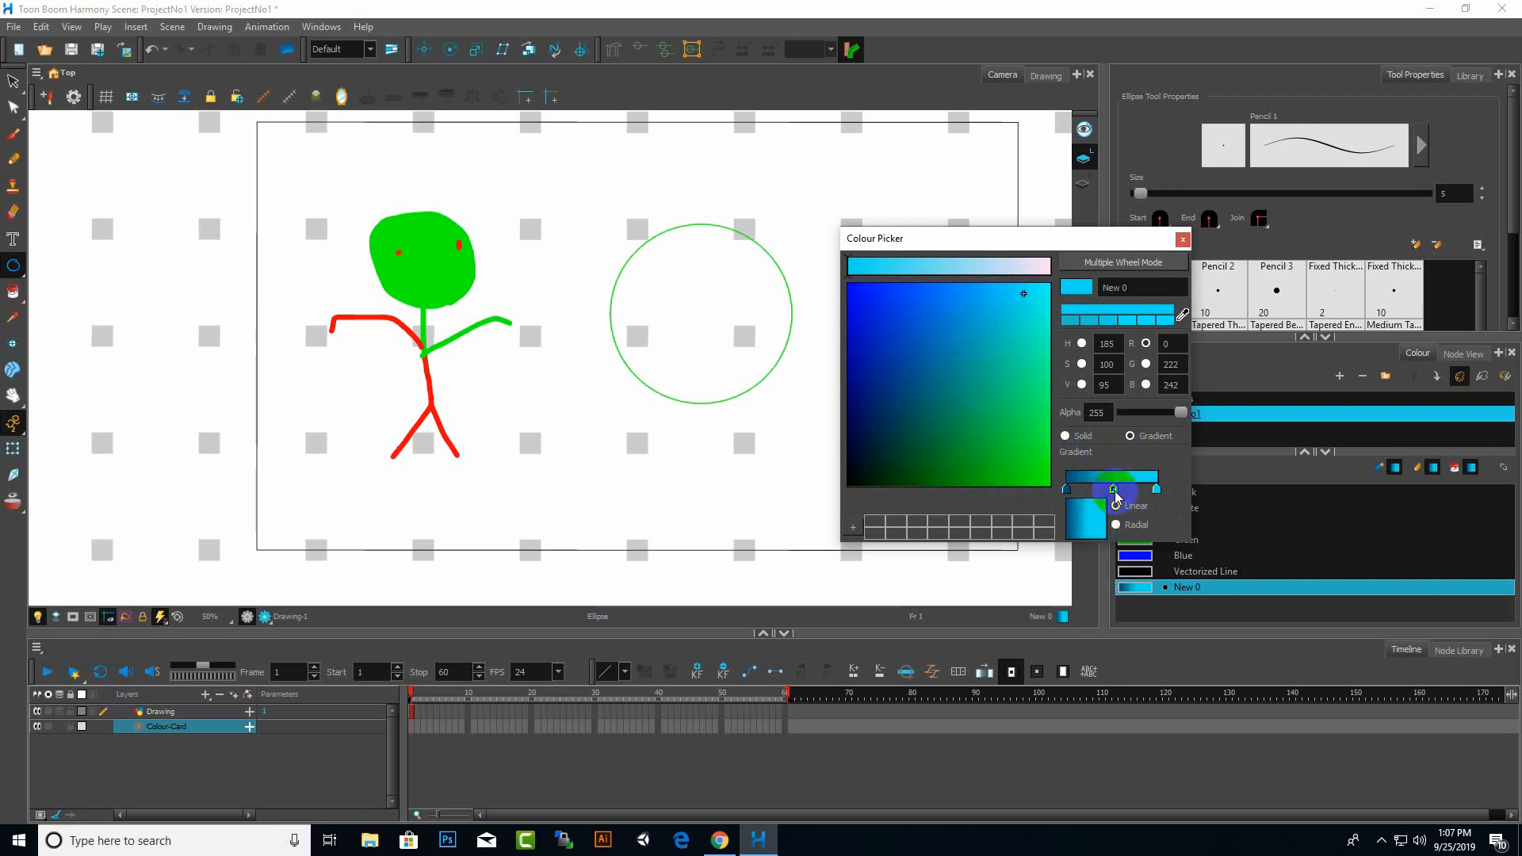
{"action": "left_click", "coordinate": [1041, 266]}
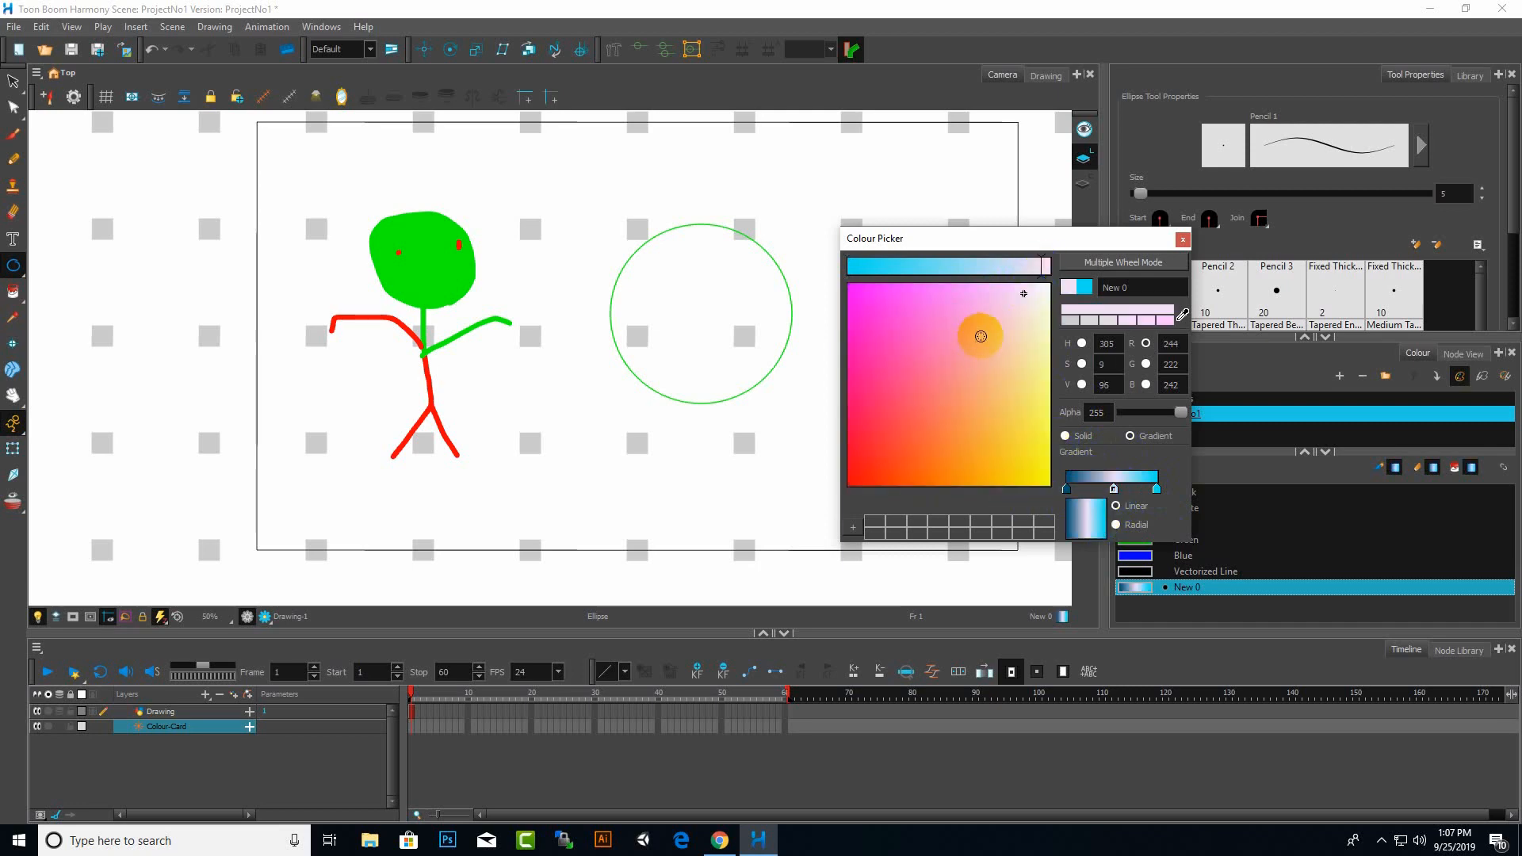
{"action": "left_click_drag", "start_coordinate": [1023, 294], "coordinate": [900, 410]}
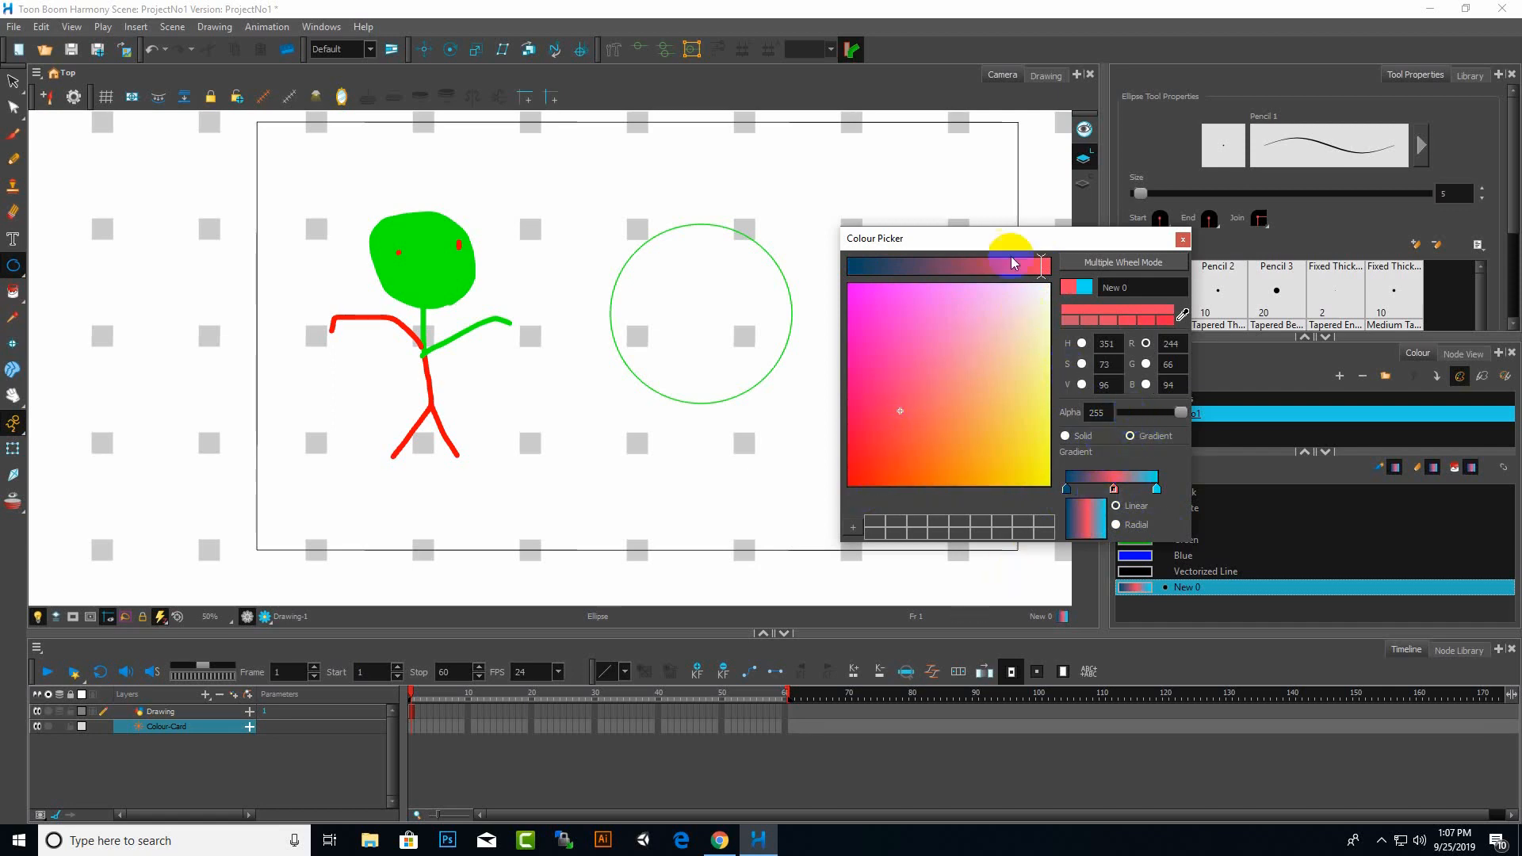
{"action": "left_click_drag", "start_coordinate": [1009, 240], "coordinate": [867, 242]}
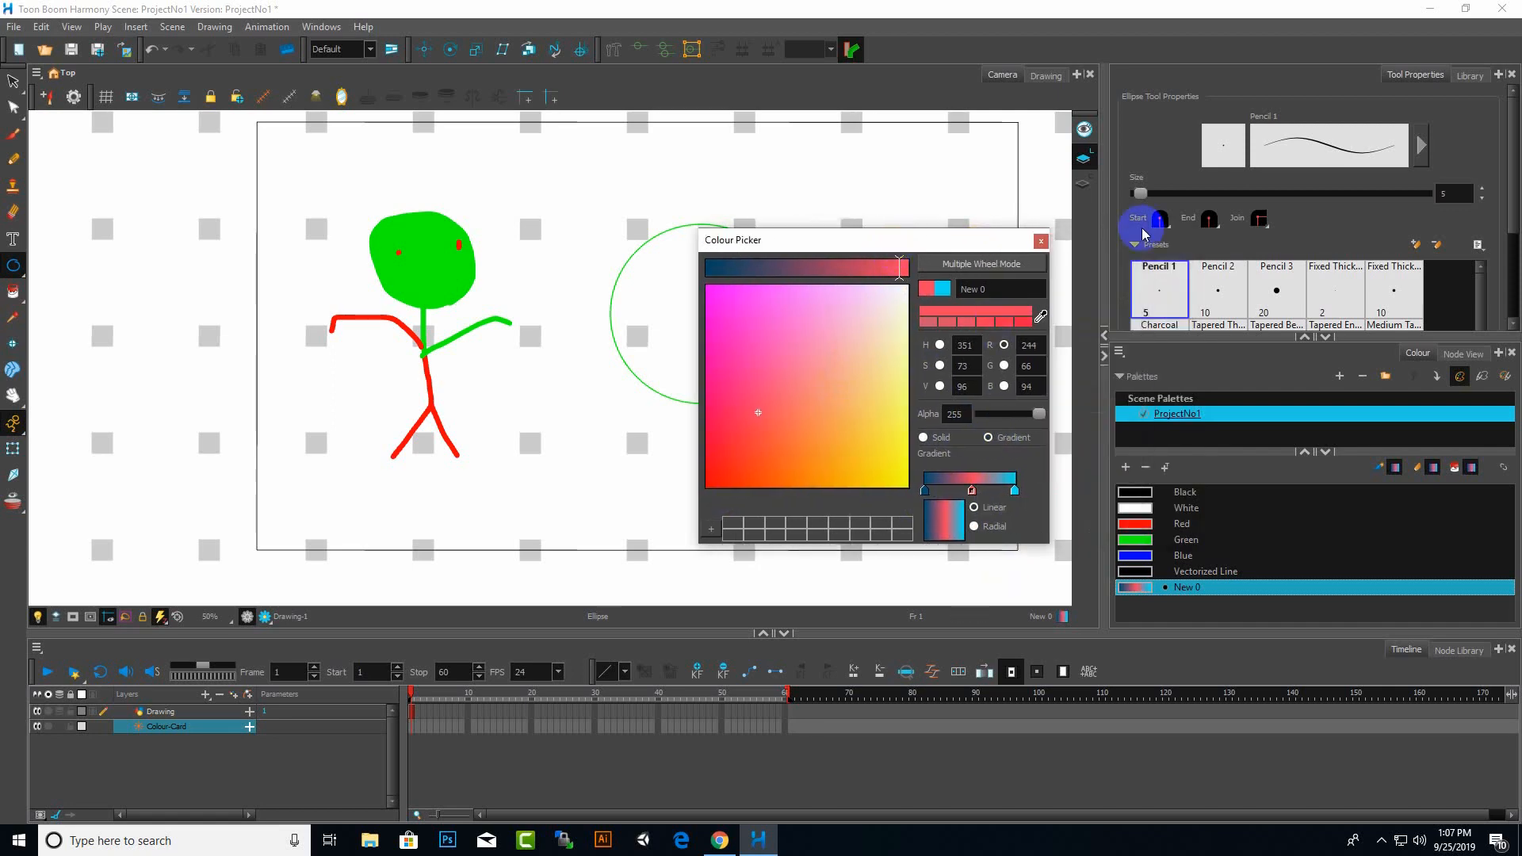
{"action": "left_click", "coordinate": [1040, 240]}
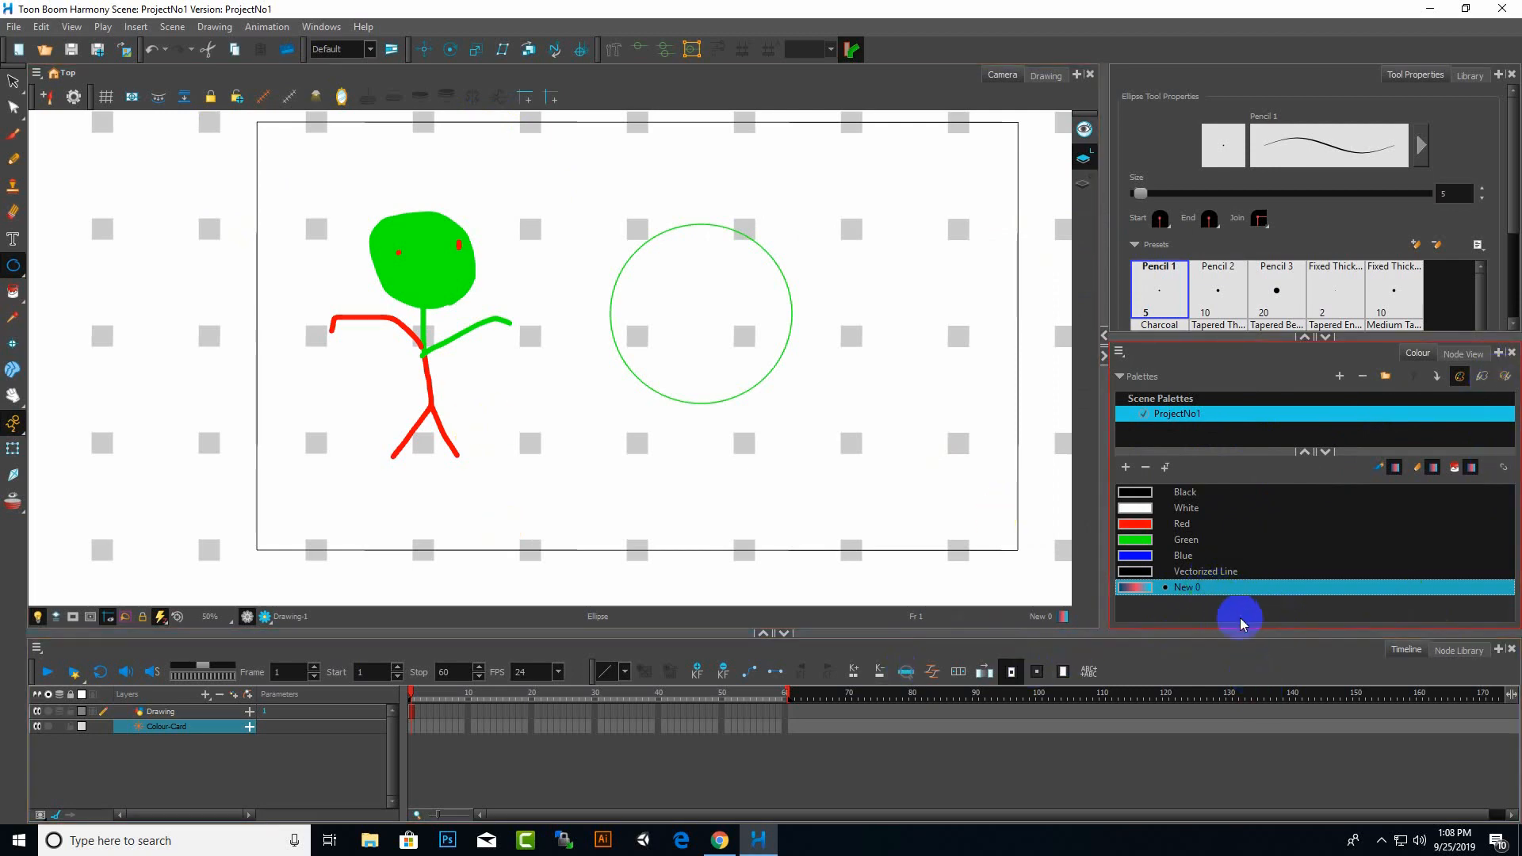
Paint the stick figure's head fill, head outline and right-hand arm with the New 0 gradient colour
{"action": "left_click_drag", "start_coordinate": [471, 226], "coordinate": [480, 302]}
{"action": "left_click", "coordinate": [1221, 590]}
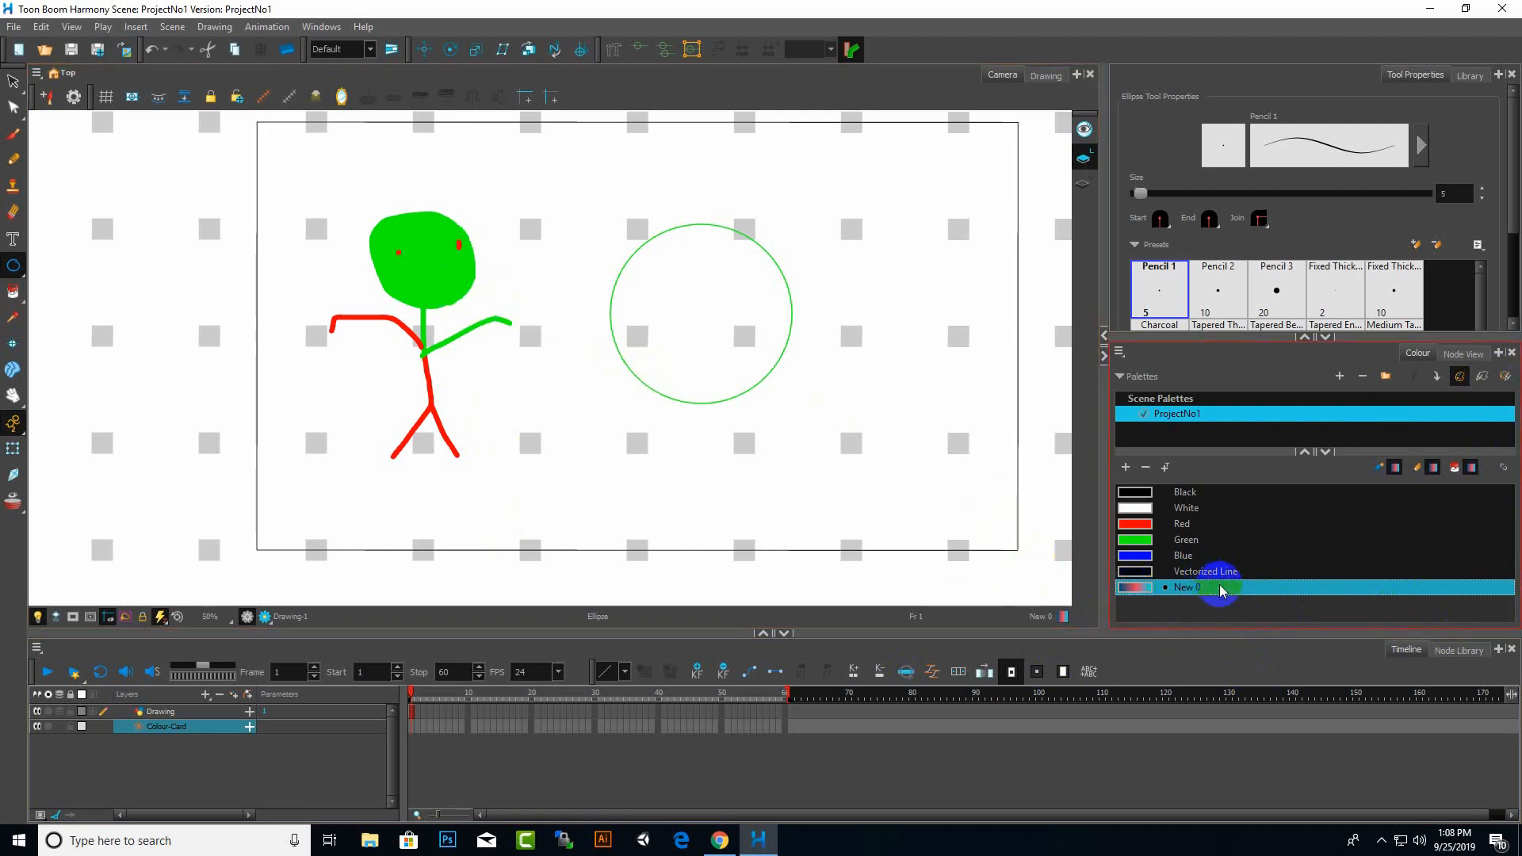
{"action": "left_click", "coordinate": [13, 293]}
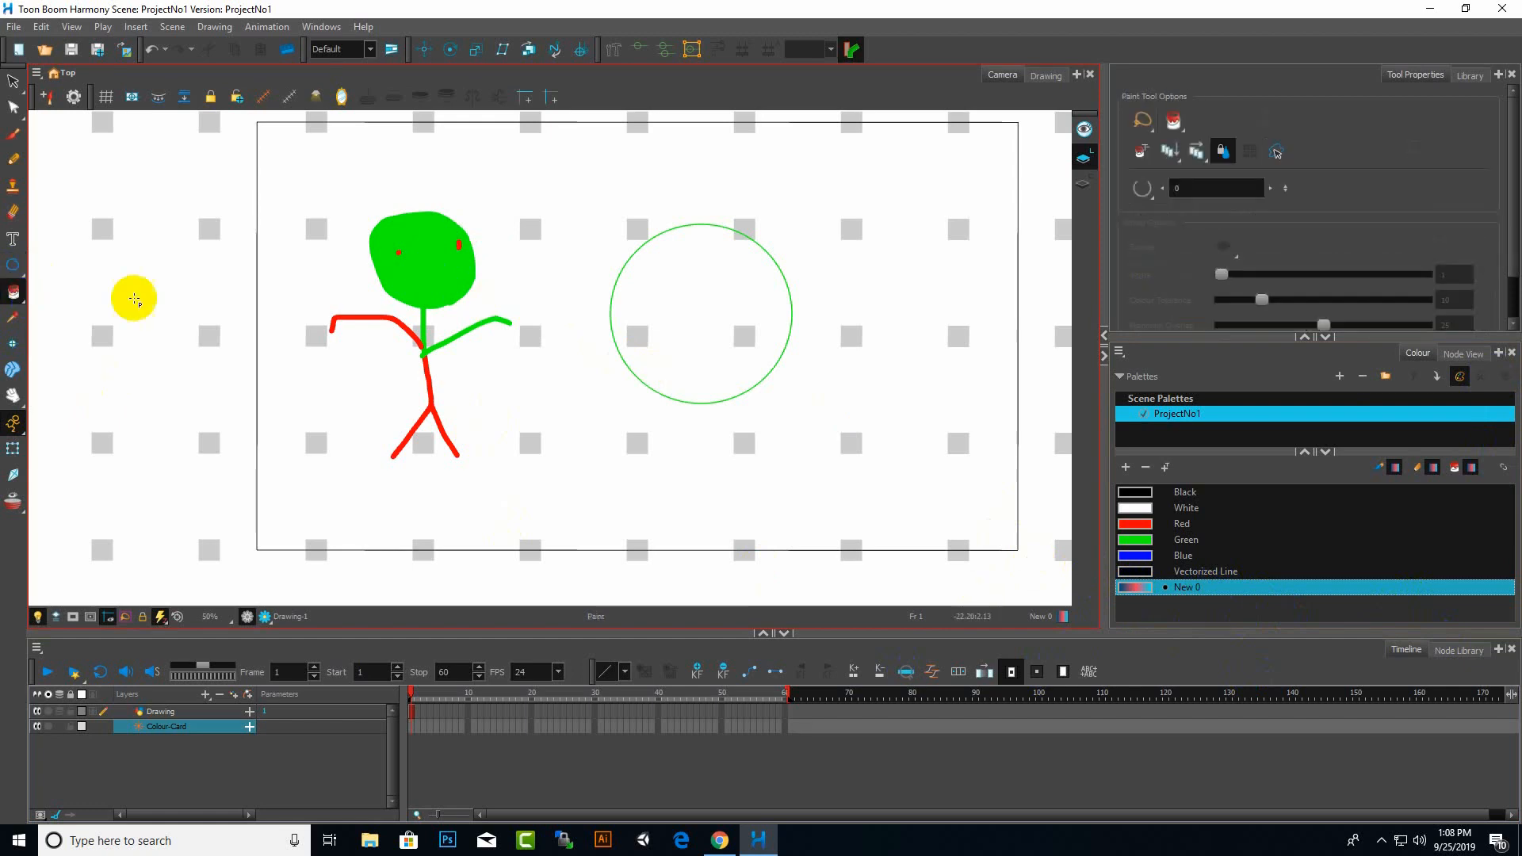
{"action": "left_click", "coordinate": [410, 266]}
{"action": "left_click", "coordinate": [461, 301]}
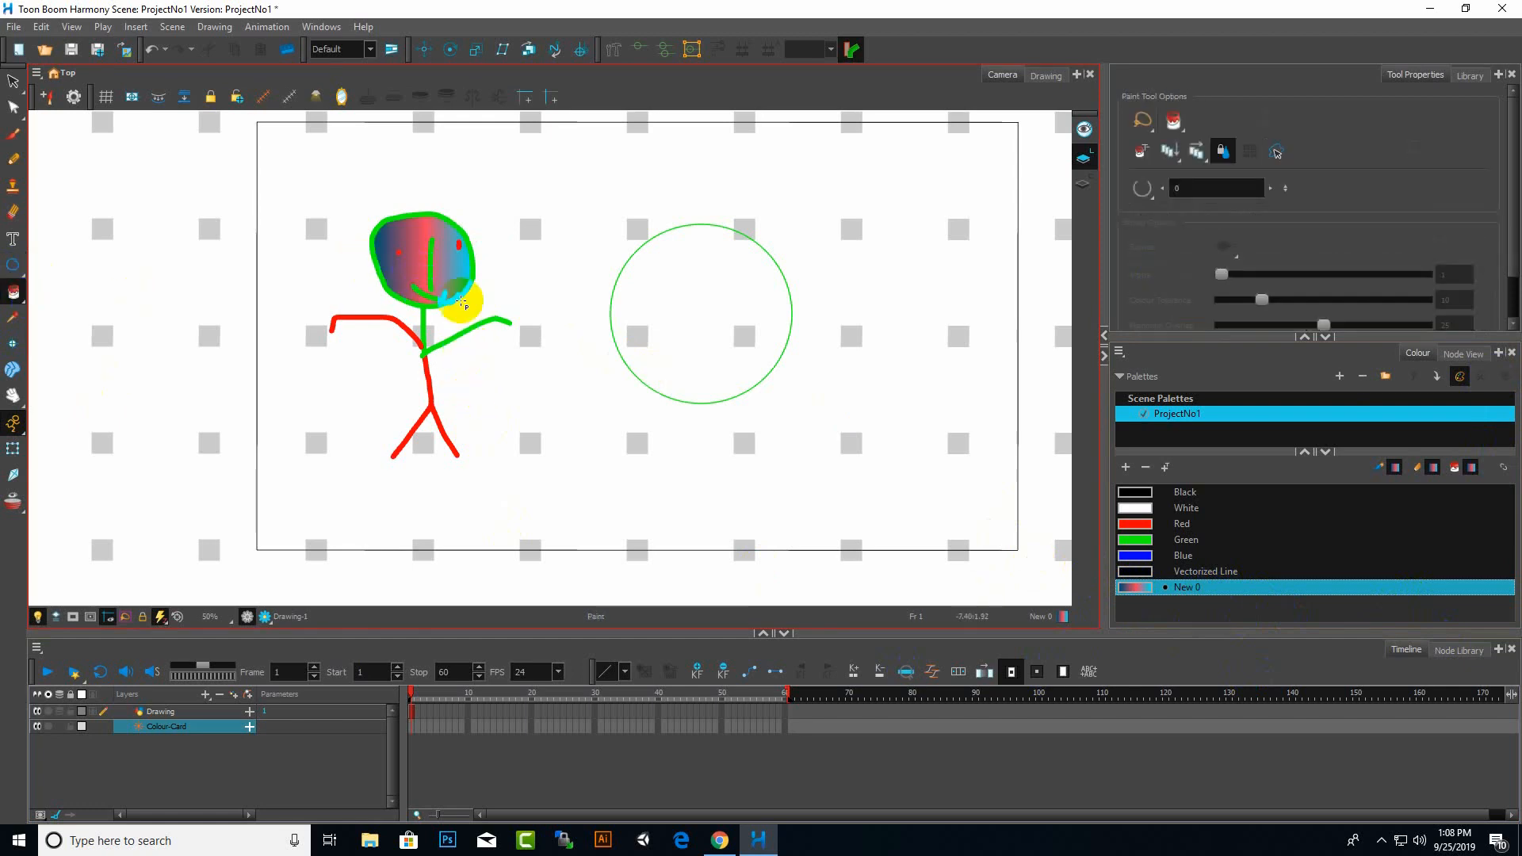
{"action": "left_click", "coordinate": [434, 278]}
{"action": "left_click", "coordinate": [455, 283]}
{"action": "left_click", "coordinate": [448, 300]}
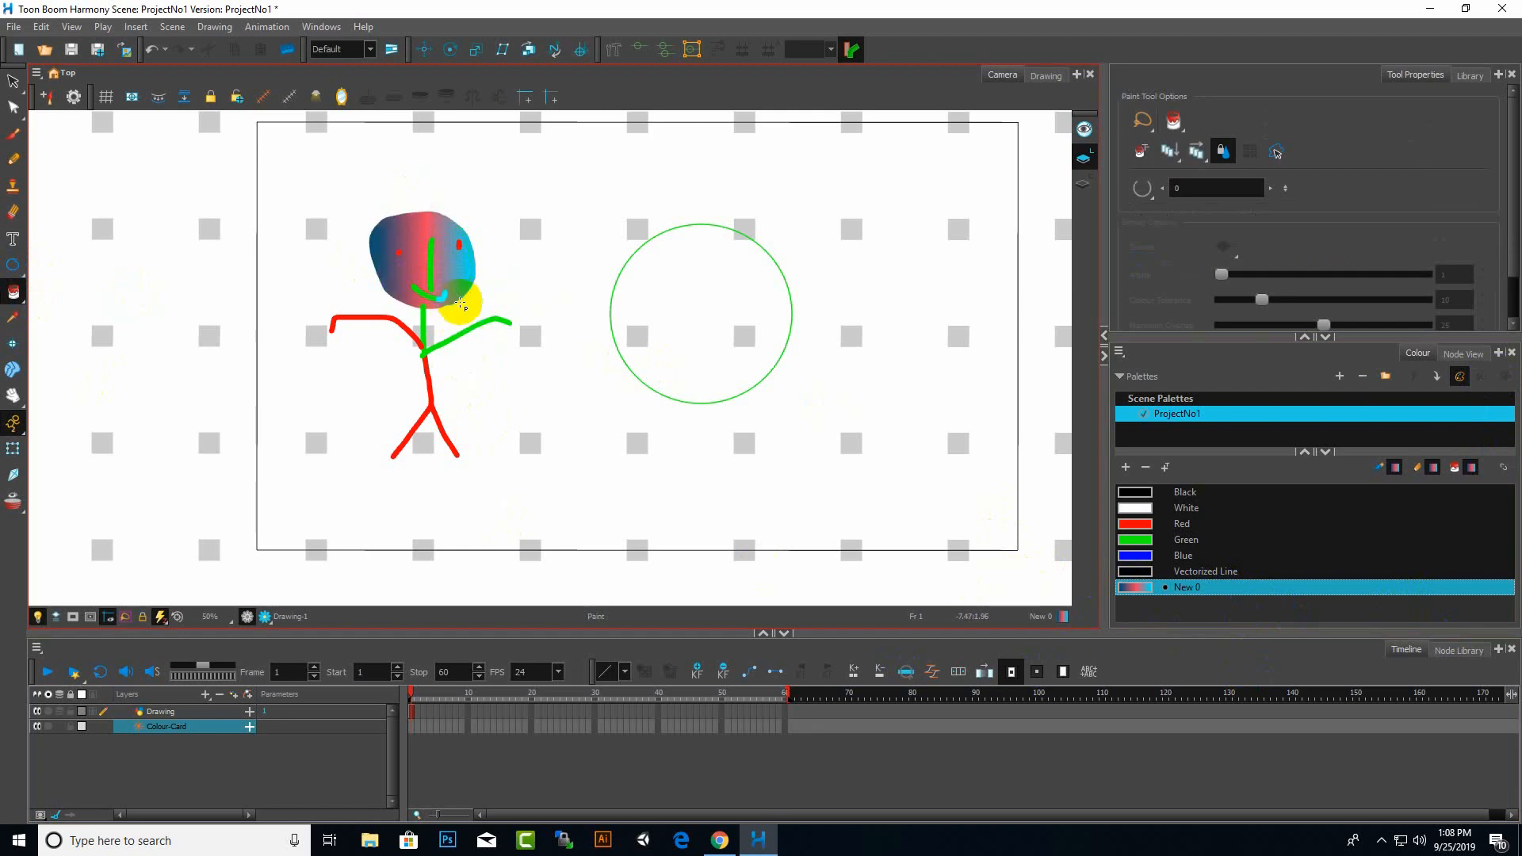
{"action": "left_click", "coordinate": [456, 335]}
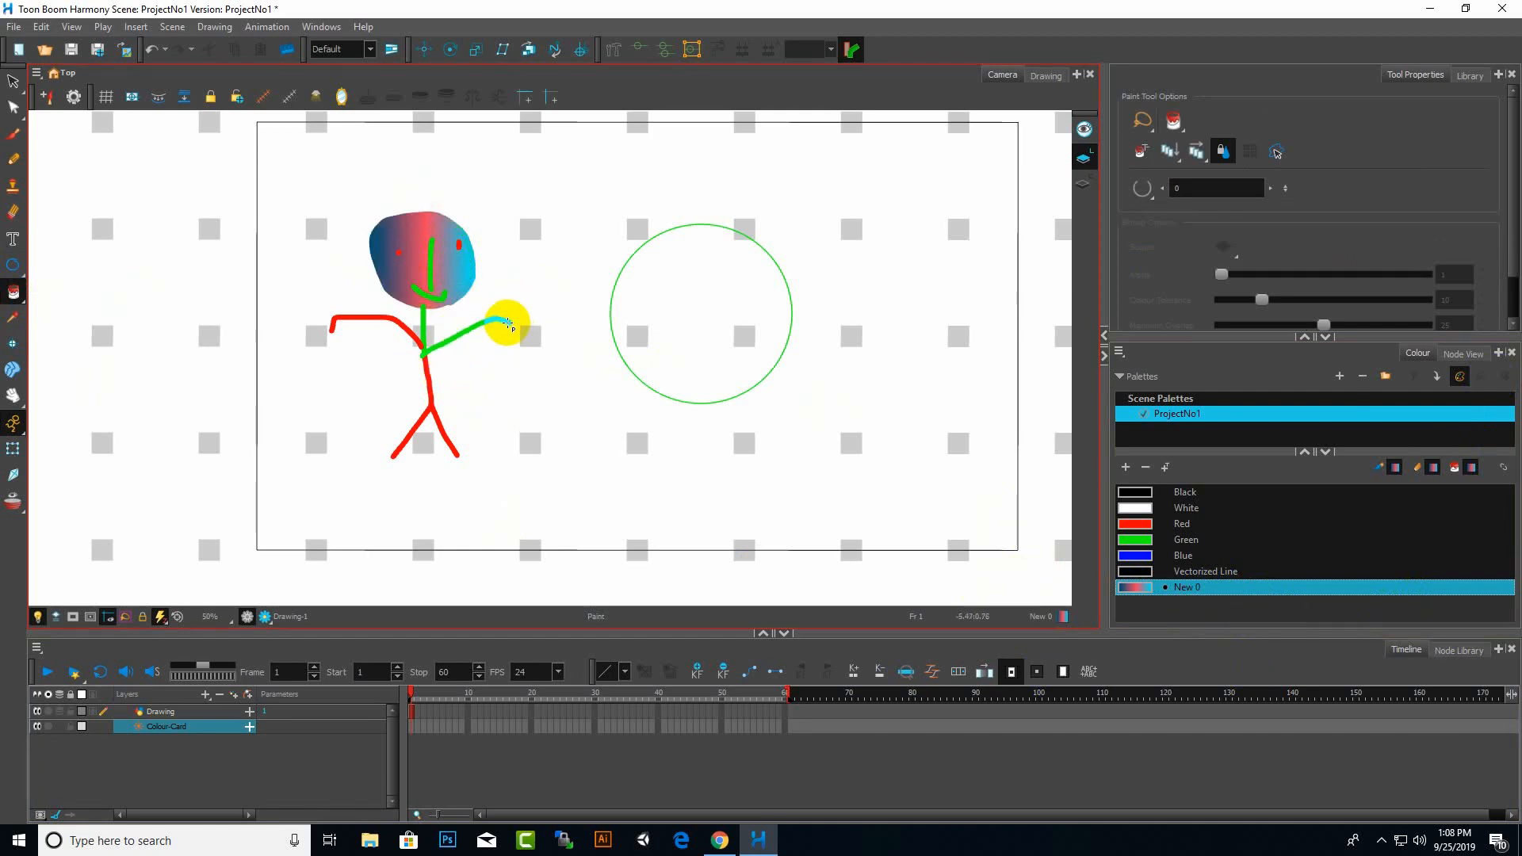
{"action": "left_click", "coordinate": [507, 323]}
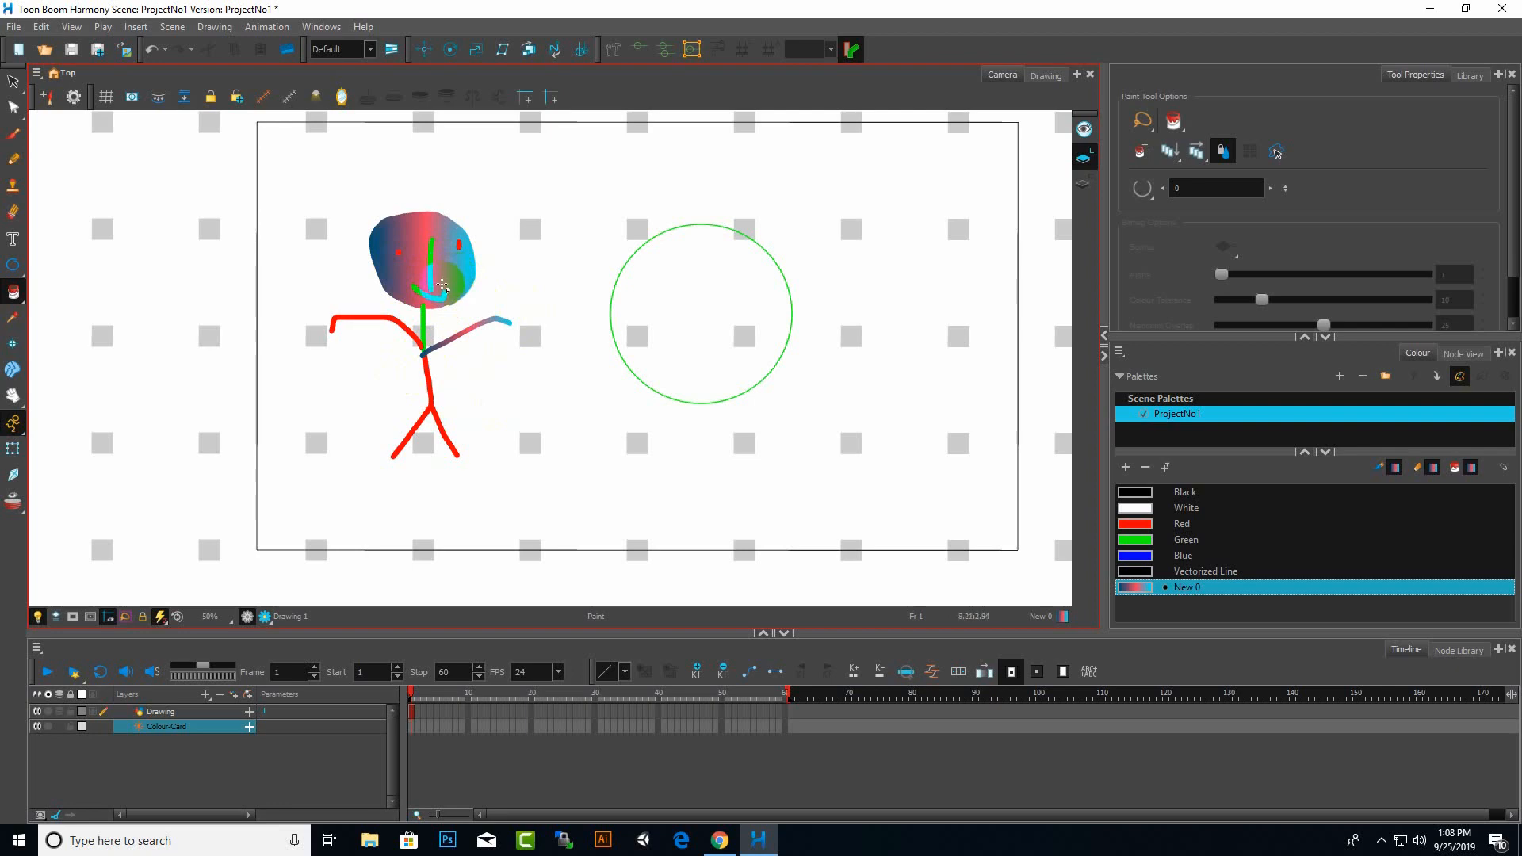
Rotate the head fill's gradient to a diagonal running from lower left to upper right with the Edit Gradient/Texture tool
{"action": "left_click", "coordinate": [22, 82]}
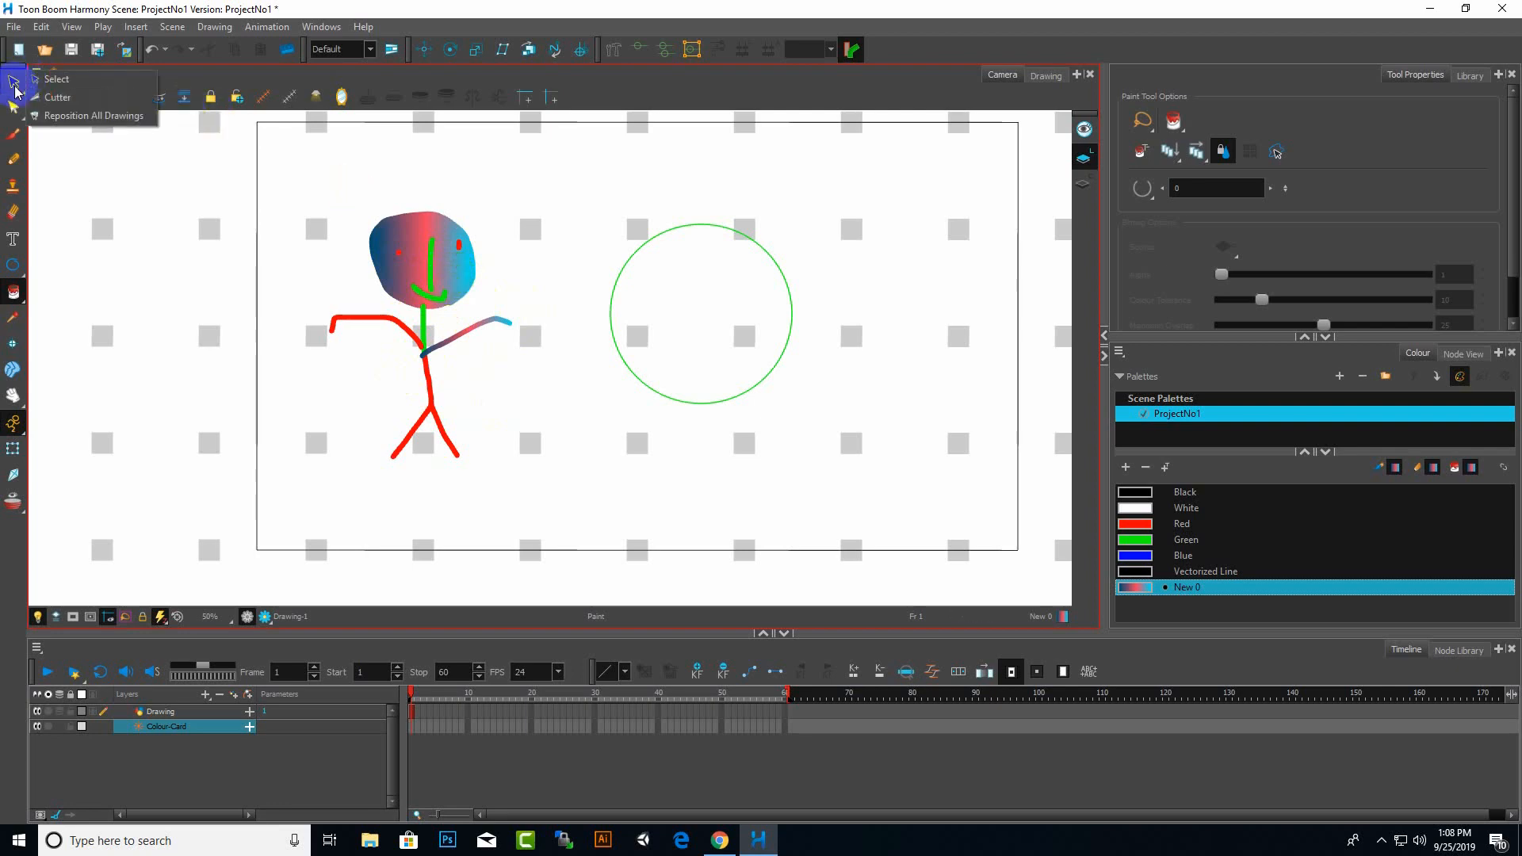
{"action": "left_click", "coordinate": [16, 108]}
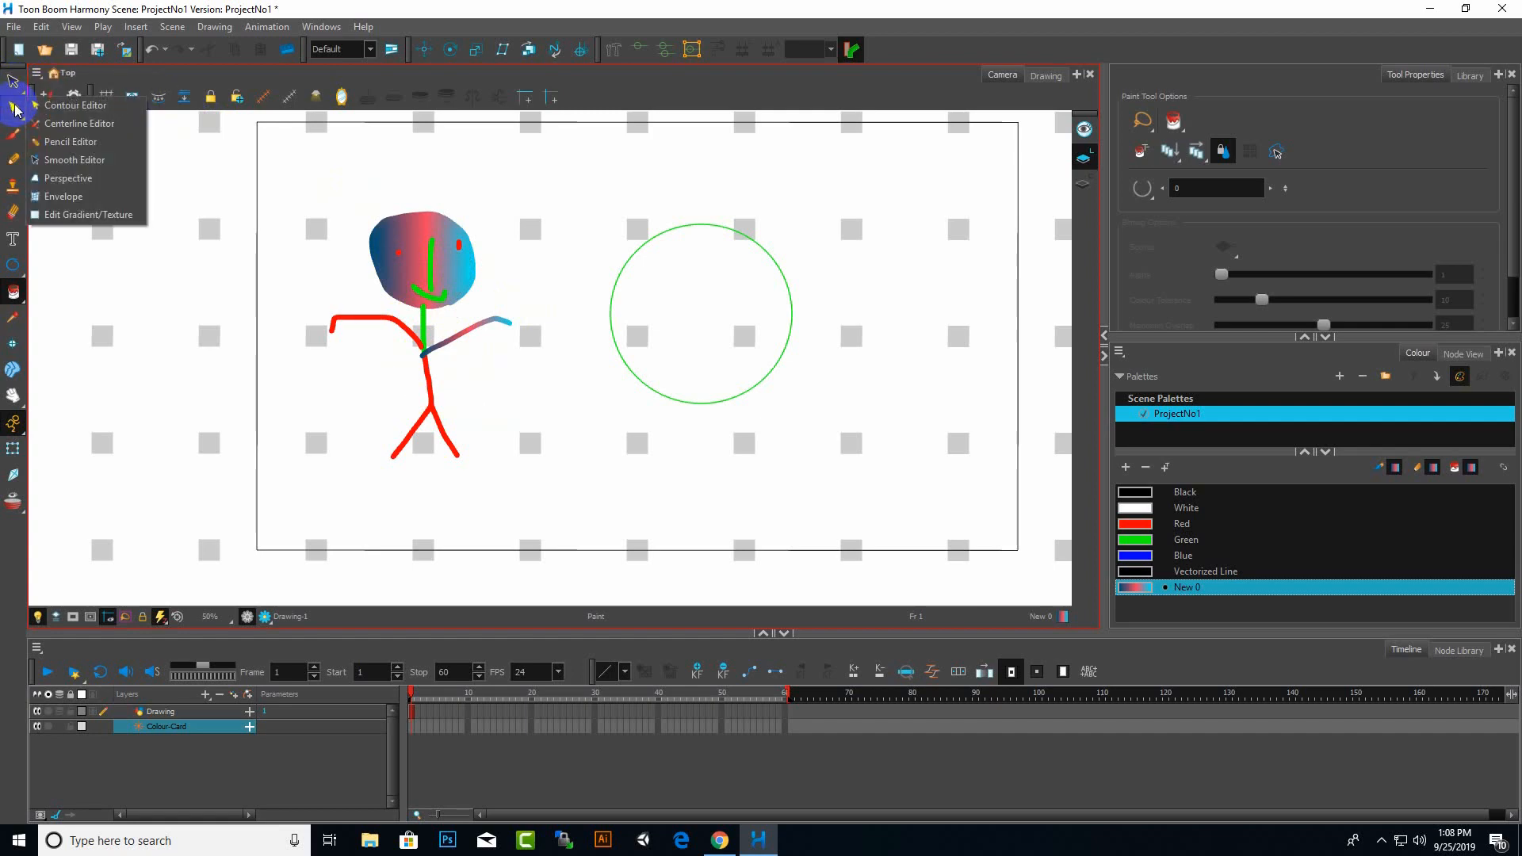
{"action": "left_click", "coordinate": [92, 216]}
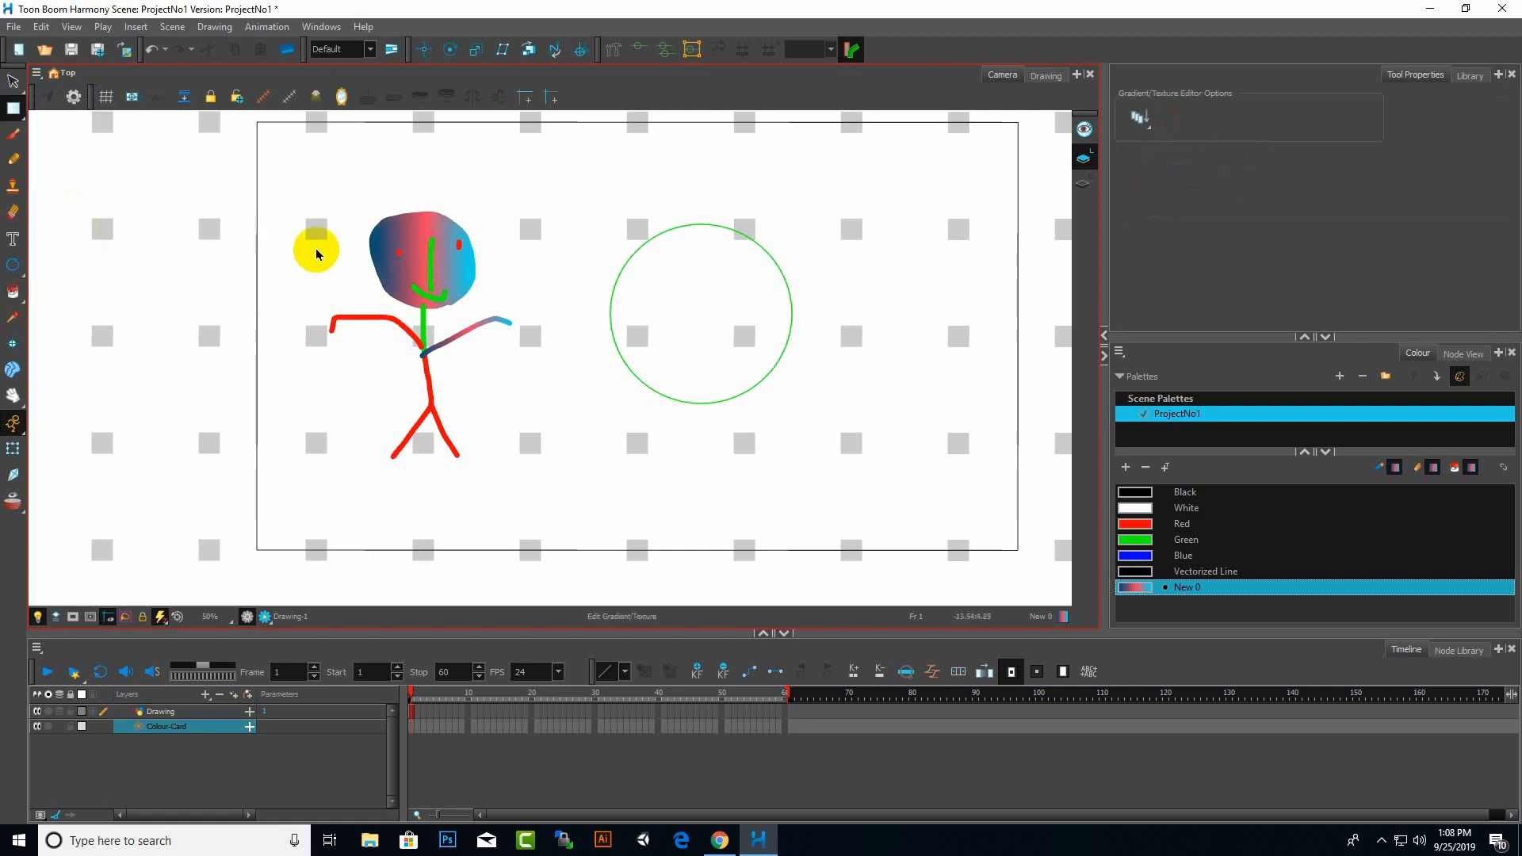
{"action": "left_click", "coordinate": [400, 244]}
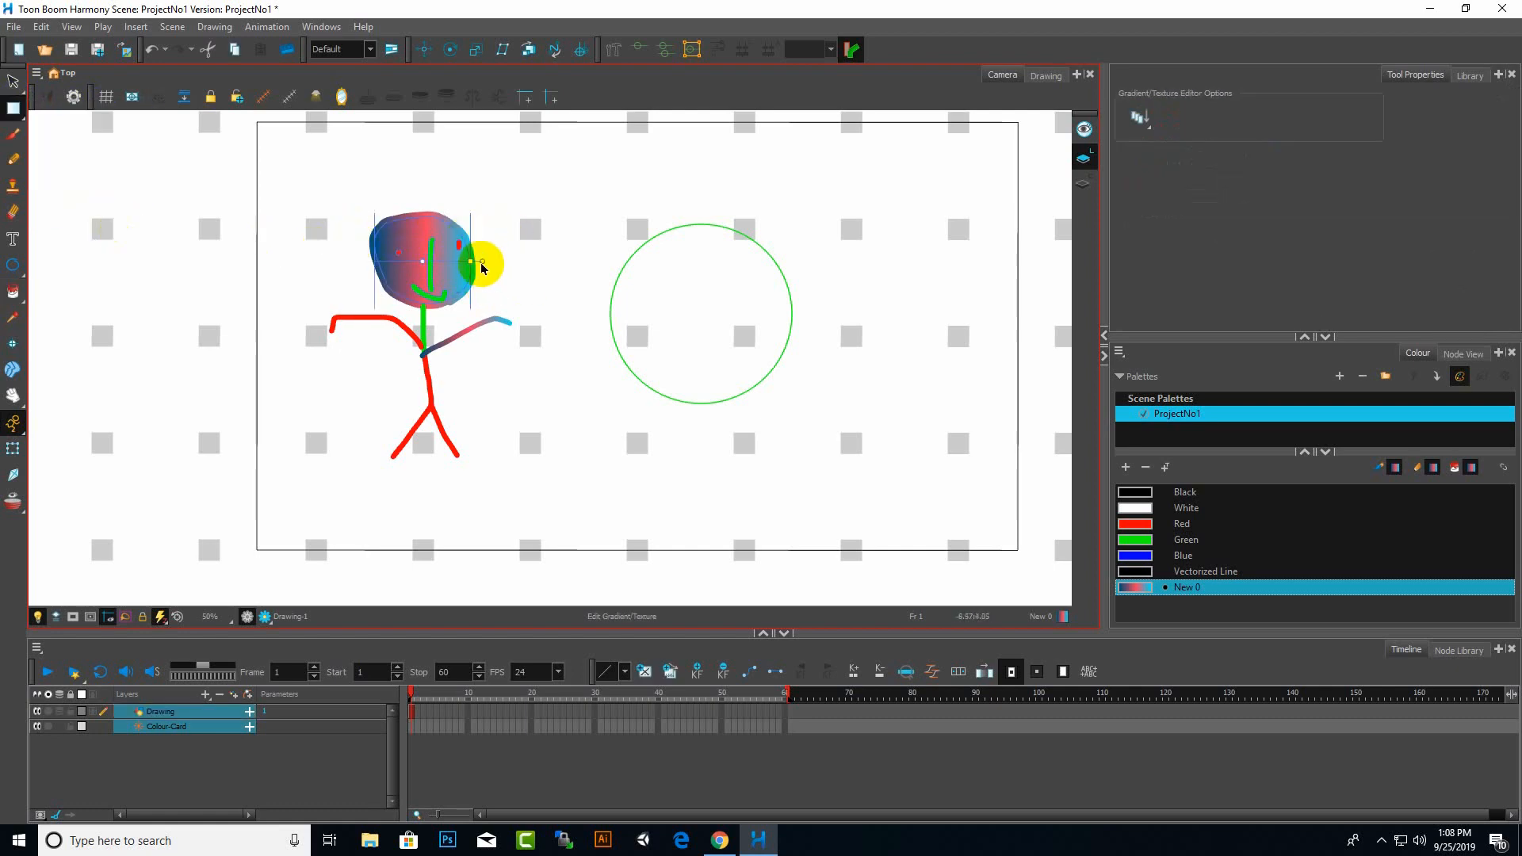
{"action": "scroll", "coordinate": [421, 275], "scroll_direction": "up", "scroll_amount": 2}
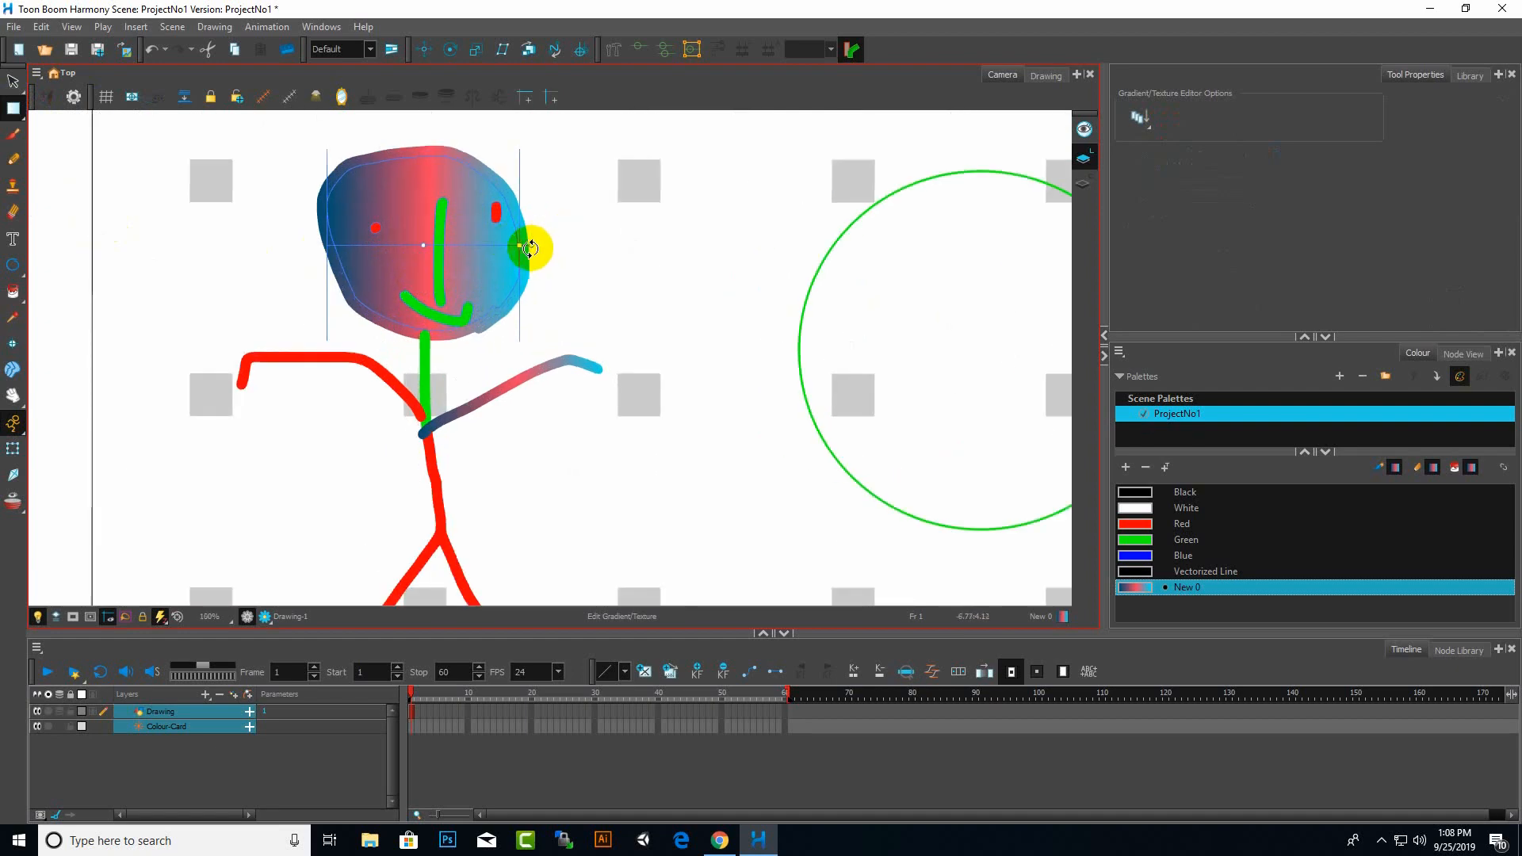
{"action": "left_click_drag", "start_coordinate": [529, 246], "coordinate": [559, 156]}
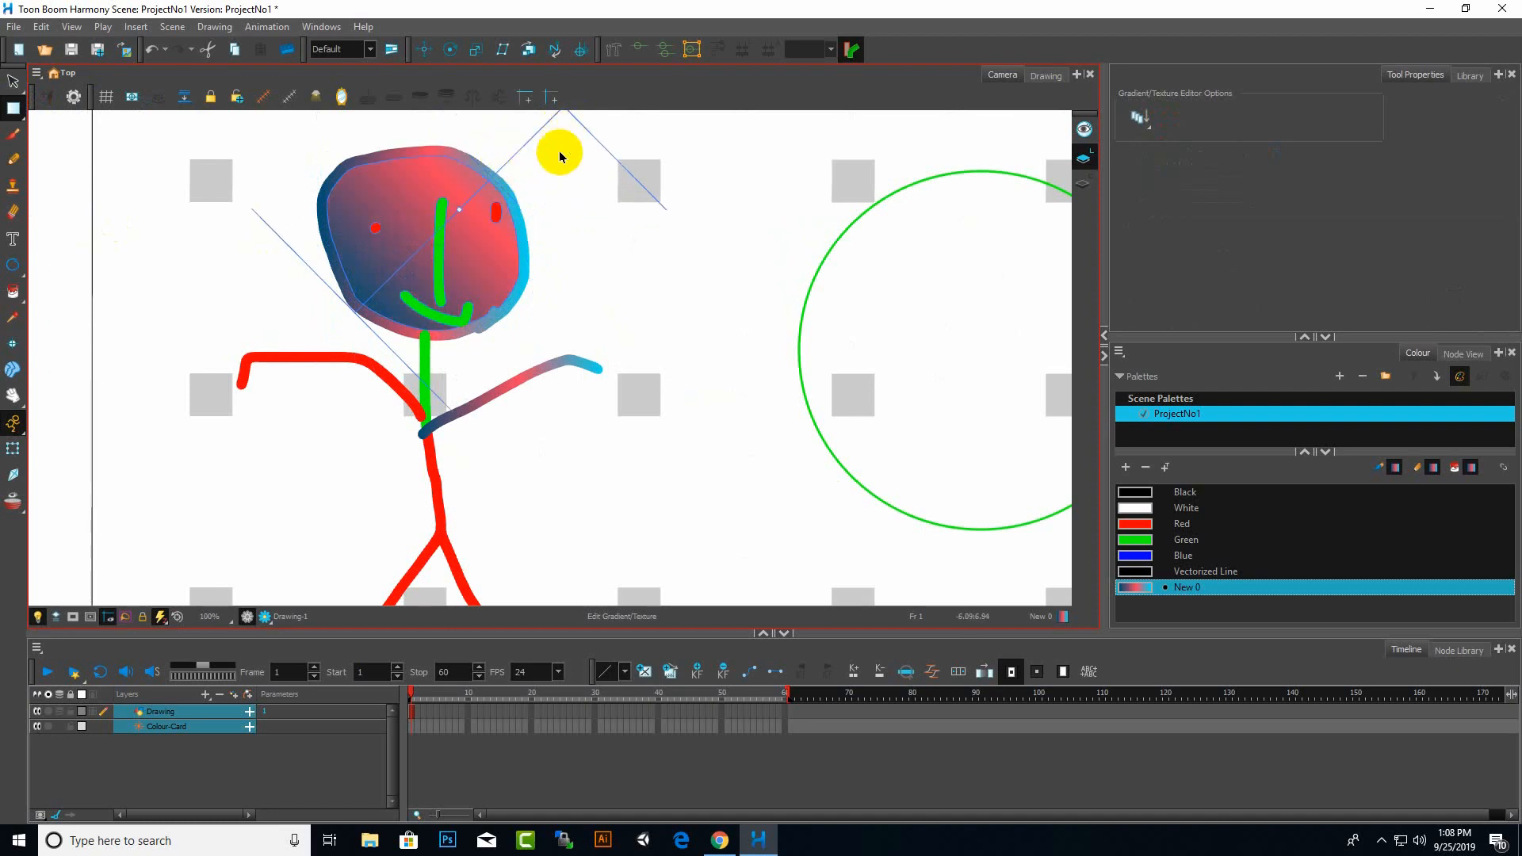
{"action": "scroll", "coordinate": [478, 325], "scroll_direction": "down", "scroll_amount": 2}
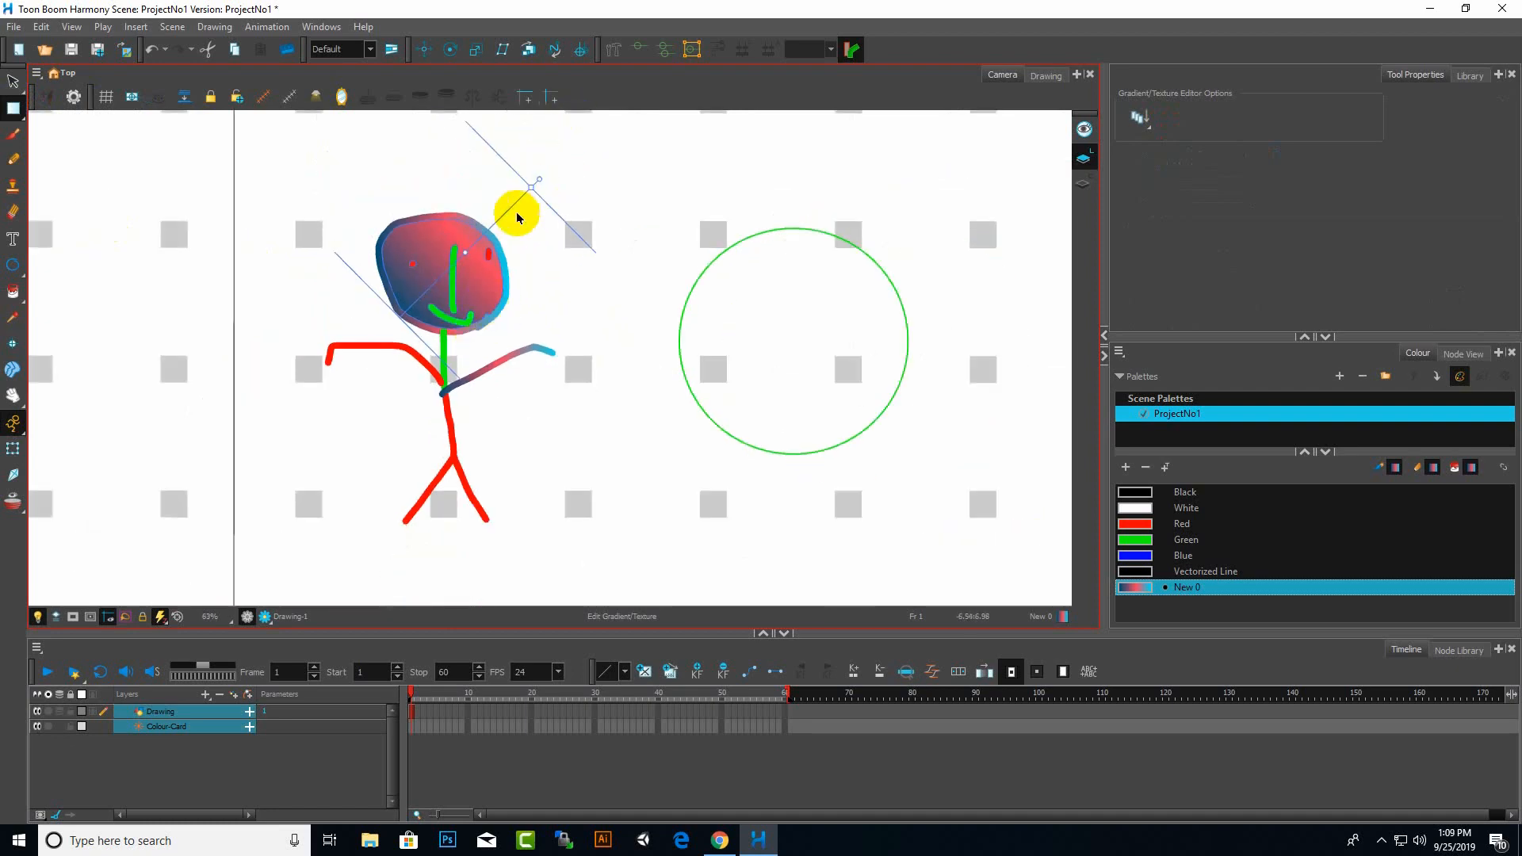
Shorten the head fill's gradient and rotate it to a diagonal running from lower right to upper left
{"action": "left_click_drag", "start_coordinate": [530, 188], "coordinate": [508, 210]}
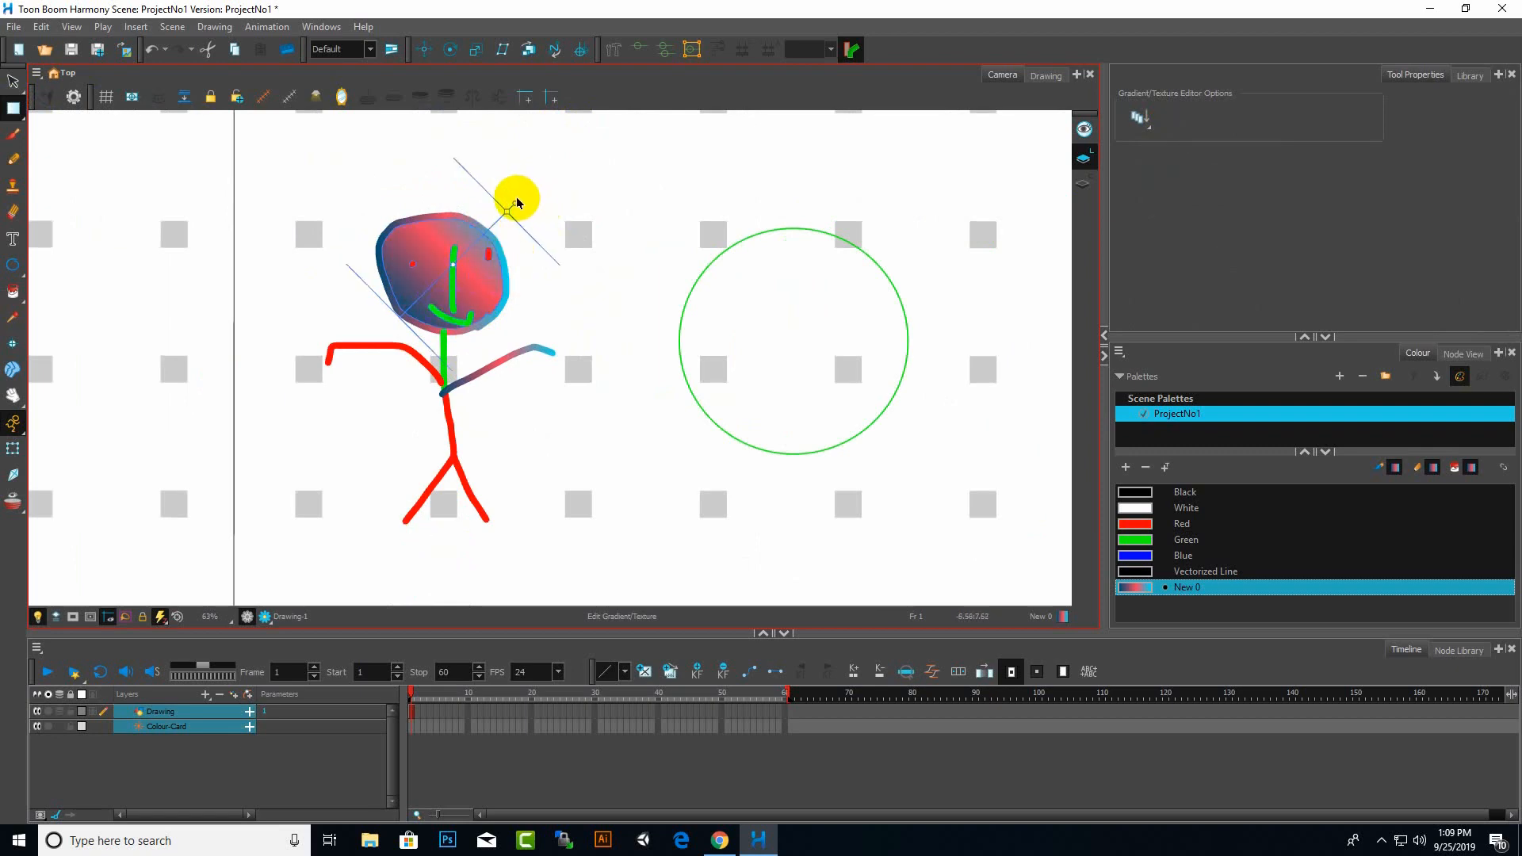
{"action": "left_click_drag", "start_coordinate": [515, 206], "coordinate": [392, 205]}
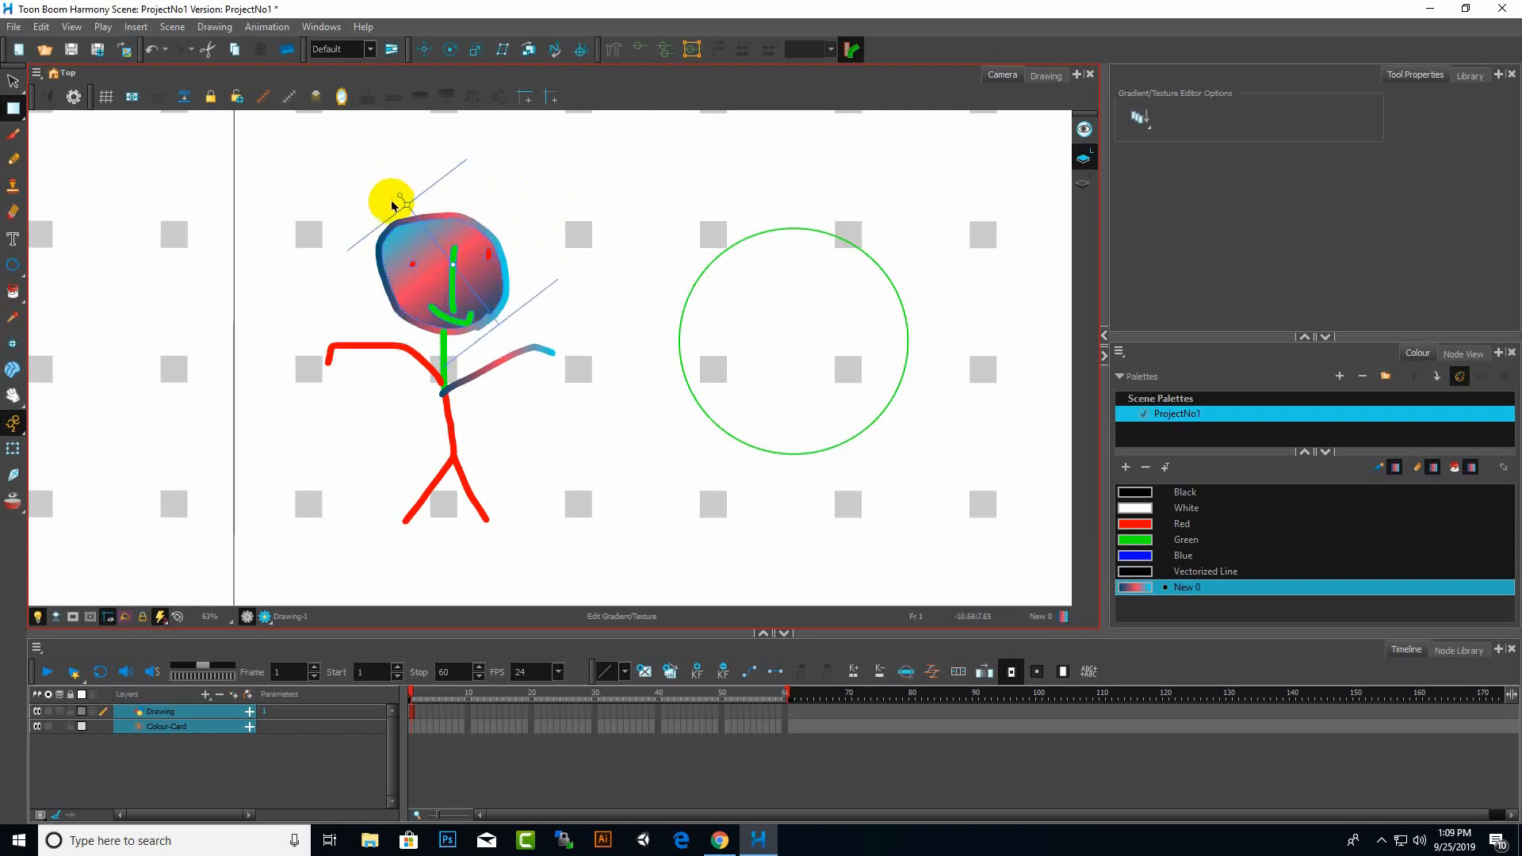
Open the New 0 colour in the Colour Picker, try the Radial gradient type, and set it back to Linear
{"action": "left_click", "coordinate": [1223, 615]}
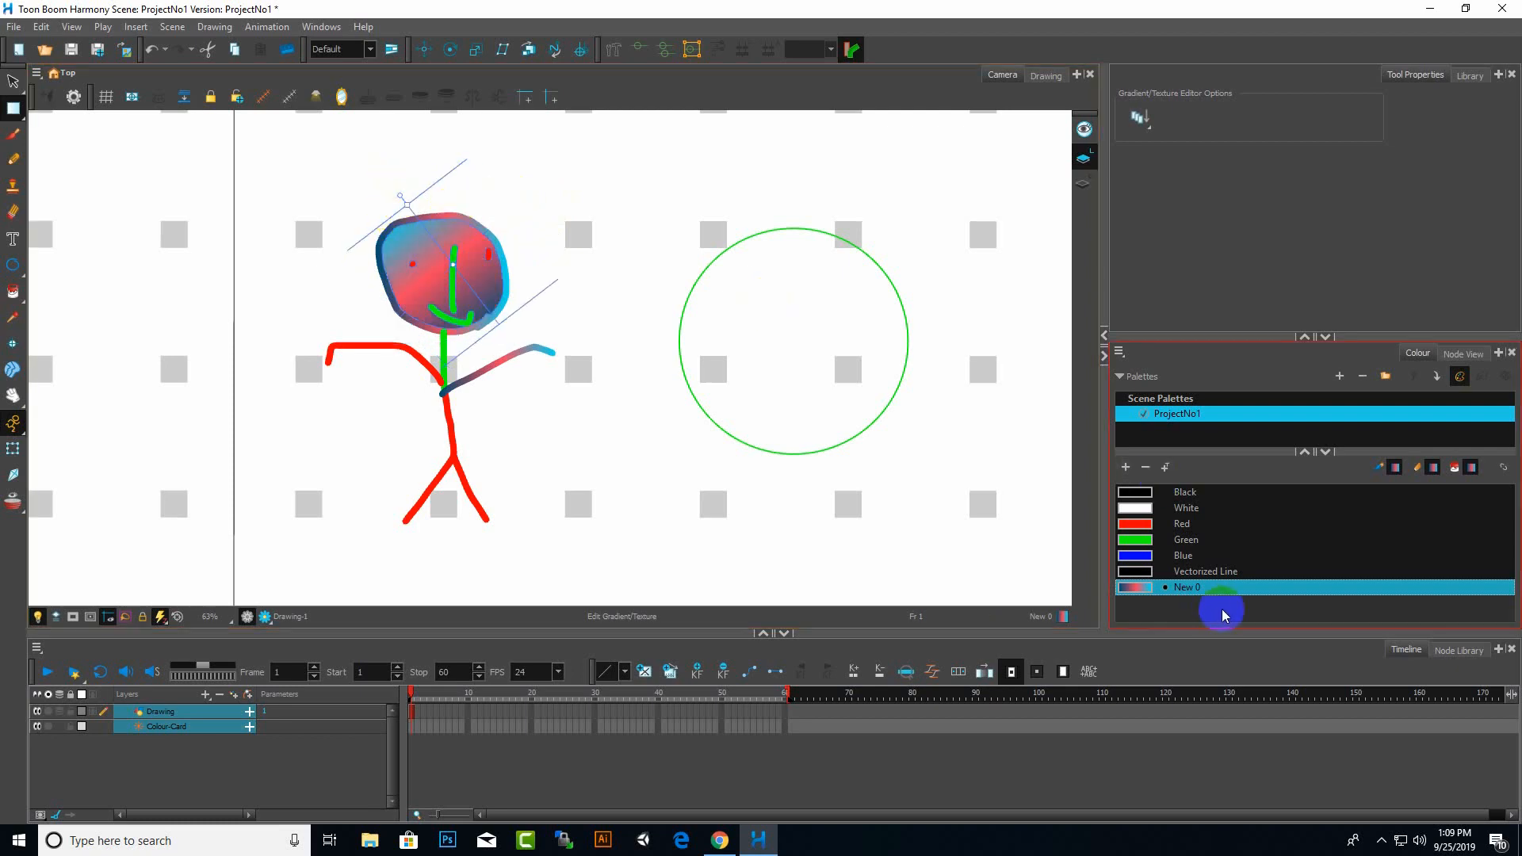
{"action": "double_click", "coordinate": [1142, 591]}
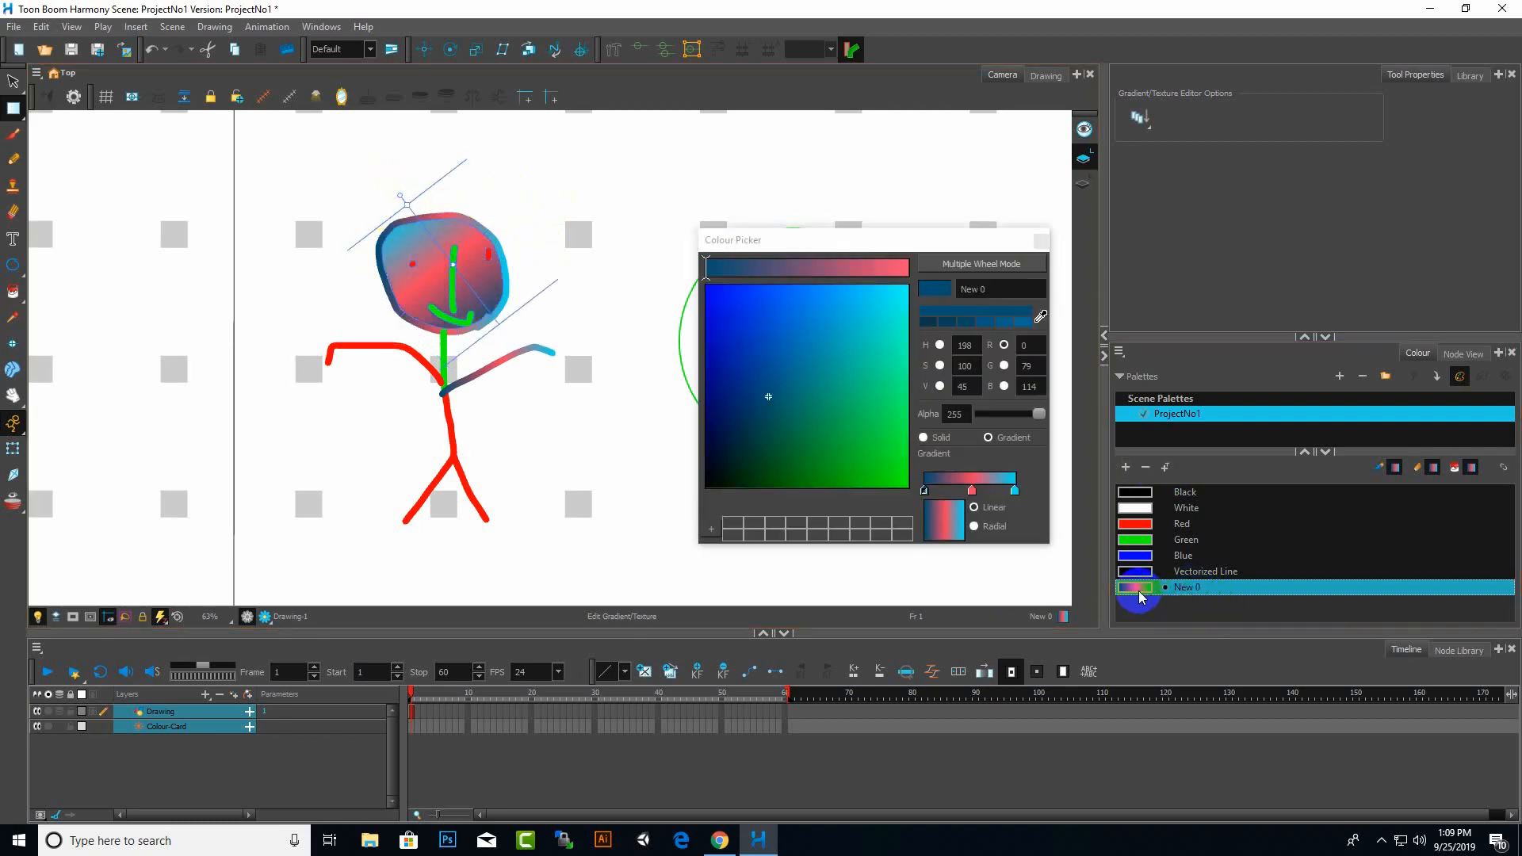
{"action": "left_click", "coordinate": [989, 439]}
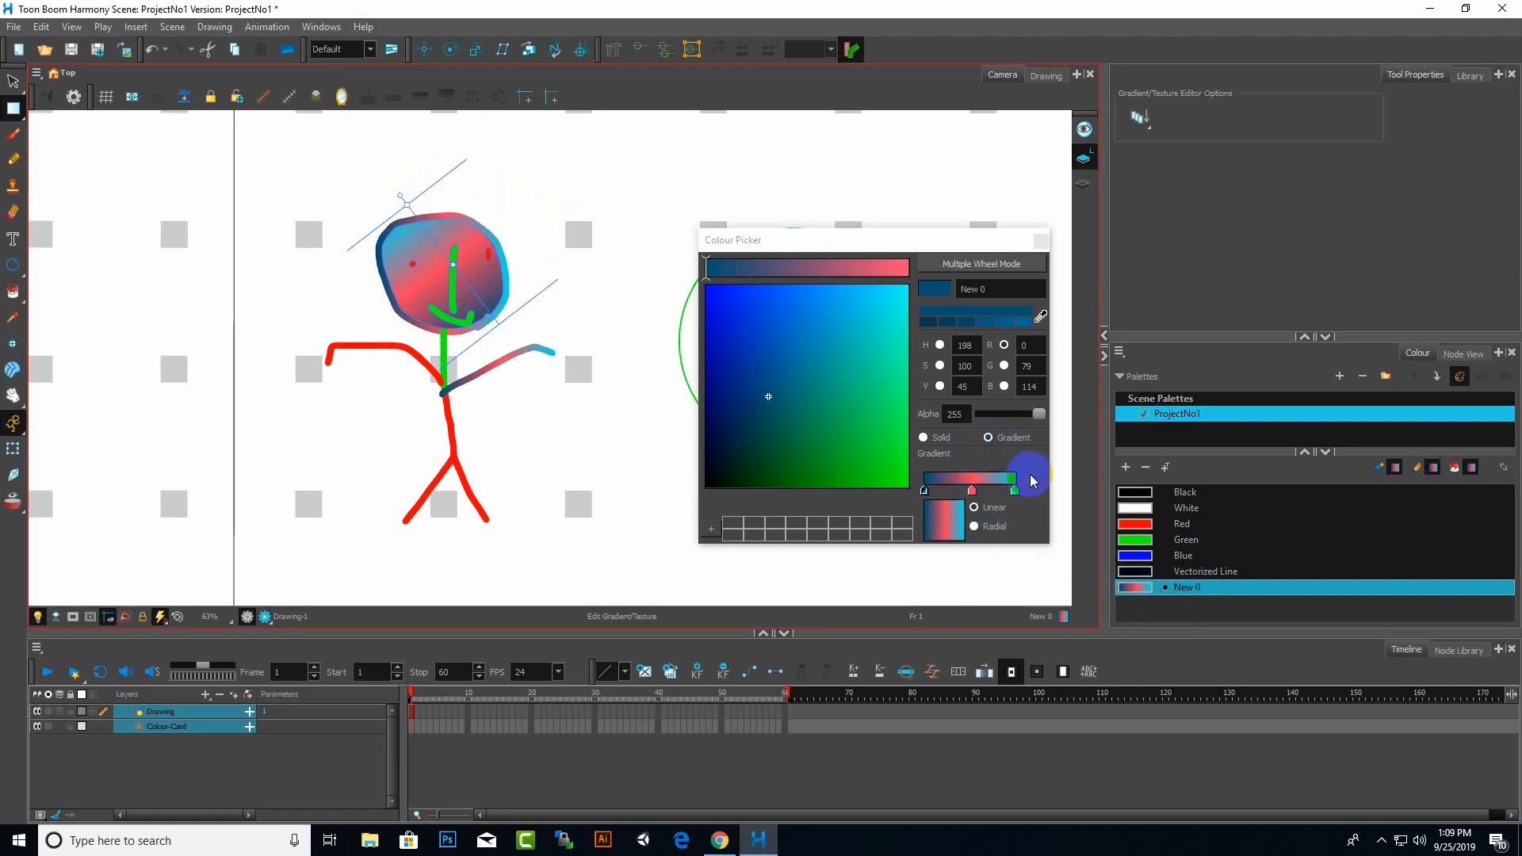
{"action": "left_click", "coordinate": [975, 528]}
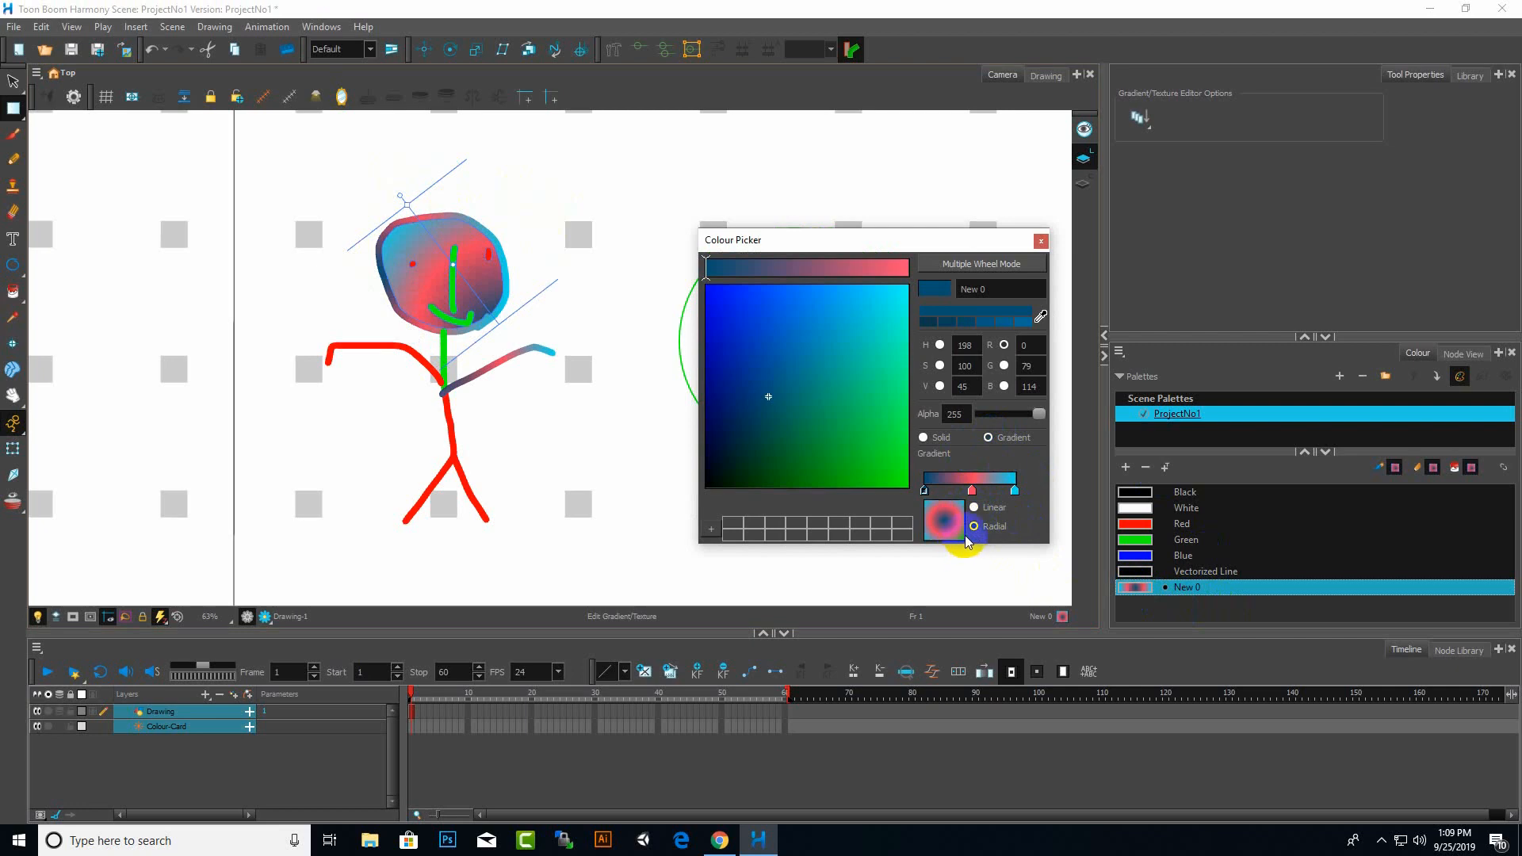
{"action": "left_click", "coordinate": [976, 509]}
{"action": "left_click", "coordinate": [982, 525]}
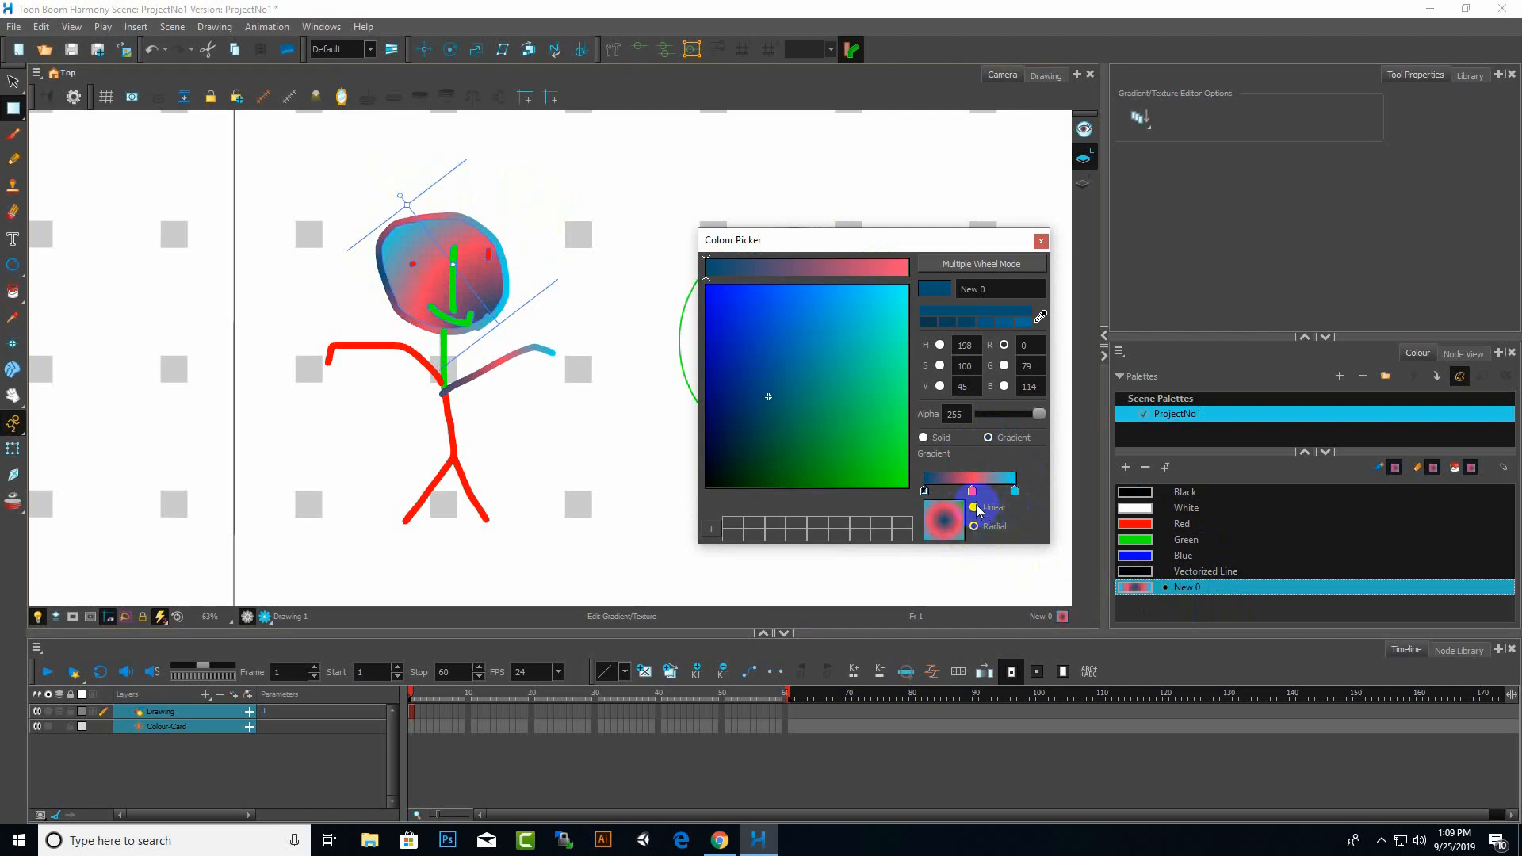
{"action": "left_click", "coordinate": [976, 508]}
Rename the gradient colour to G1 and close the Colour Picker
{"action": "left_click", "coordinate": [1009, 290]}
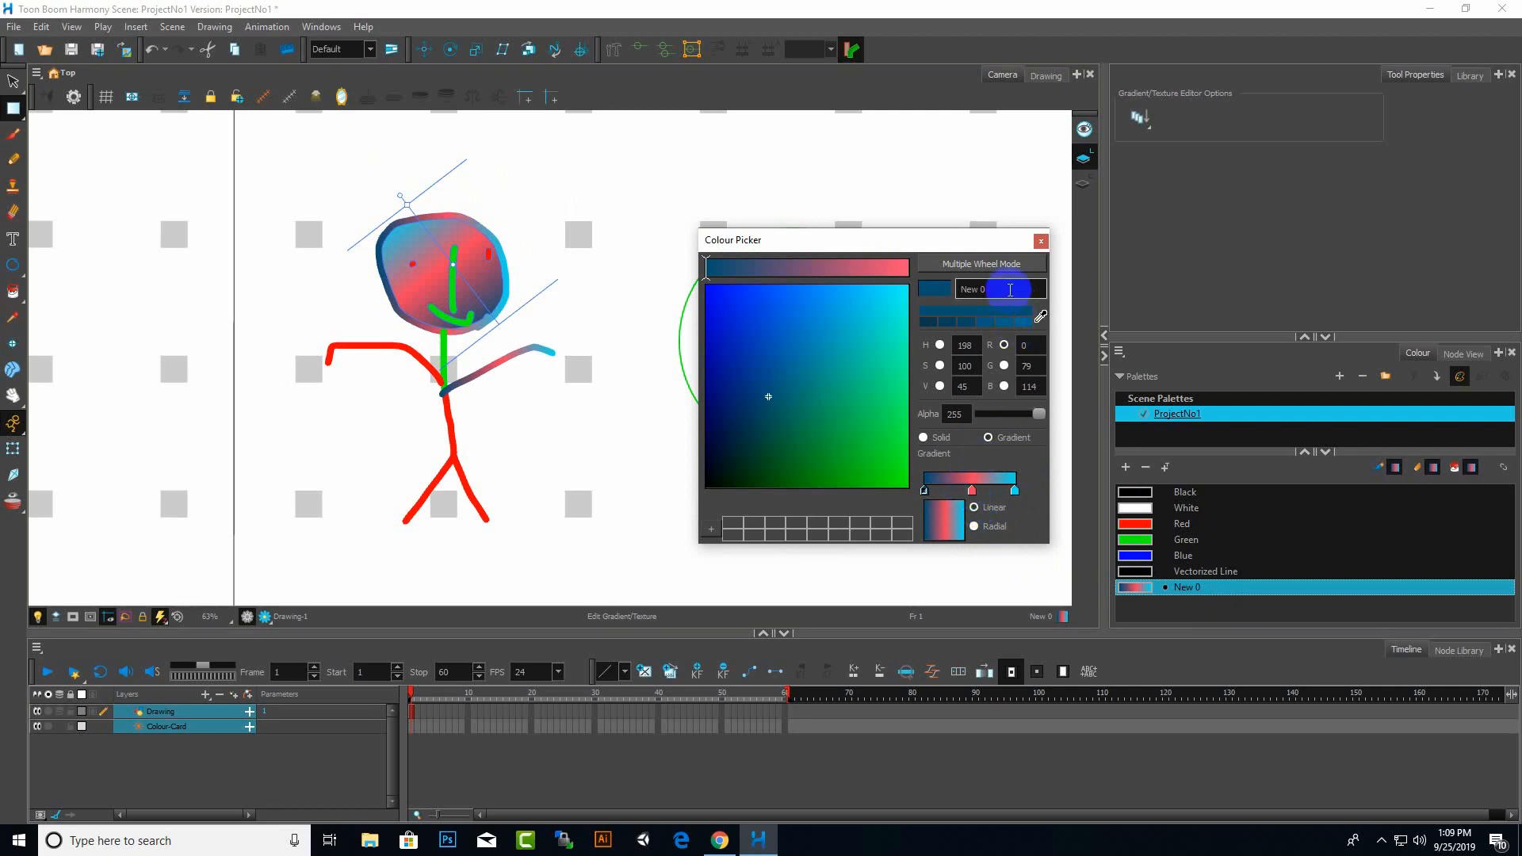
{"action": "left_click", "coordinate": [1010, 290]}
{"action": "left_click_drag", "start_coordinate": [1007, 290], "coordinate": [923, 321]}
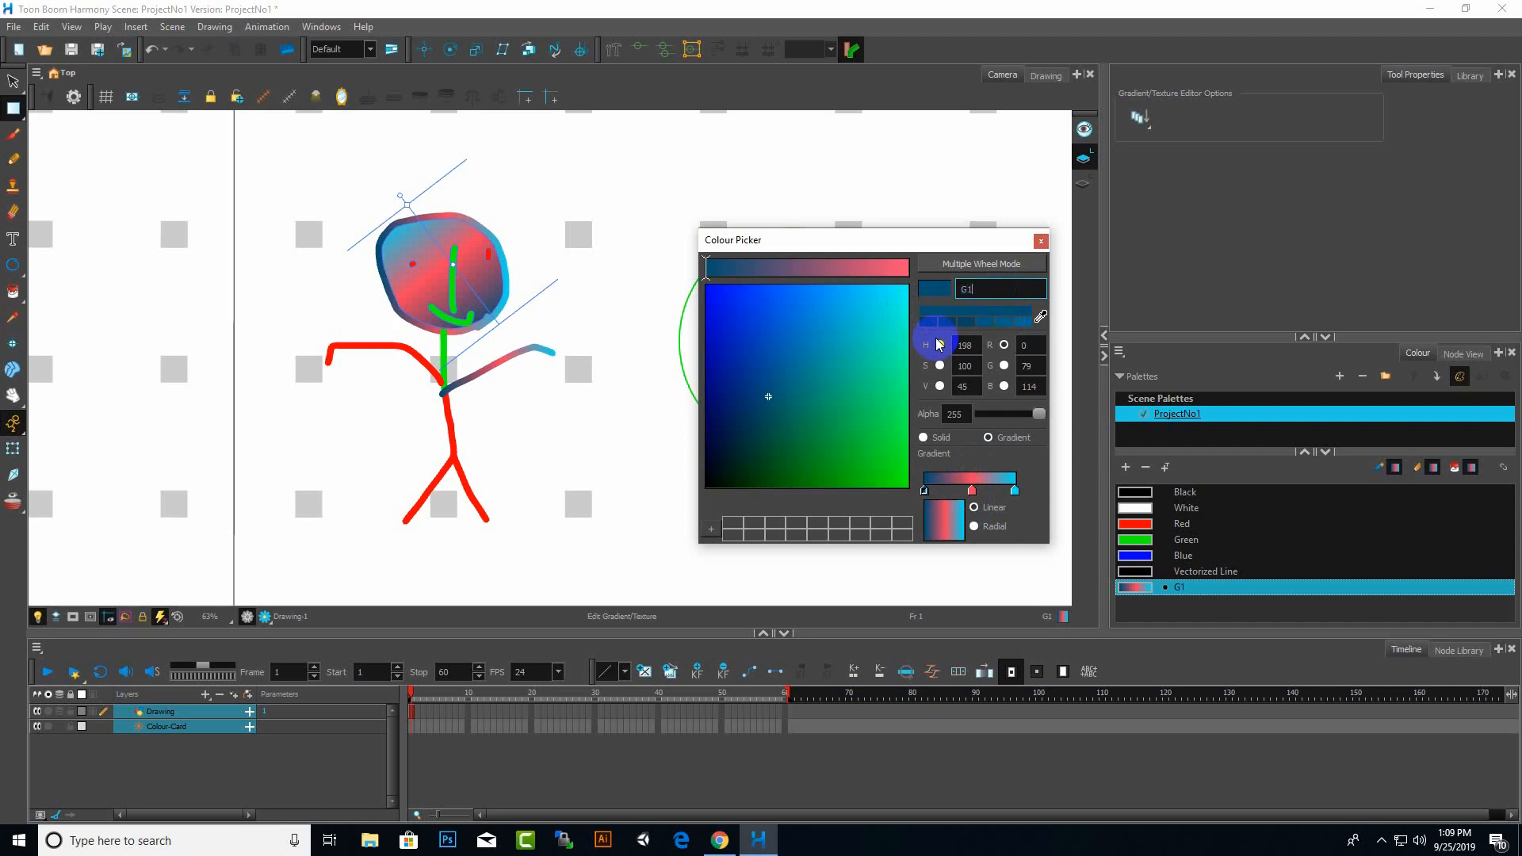
{"action": "left_click", "coordinate": [1041, 242]}
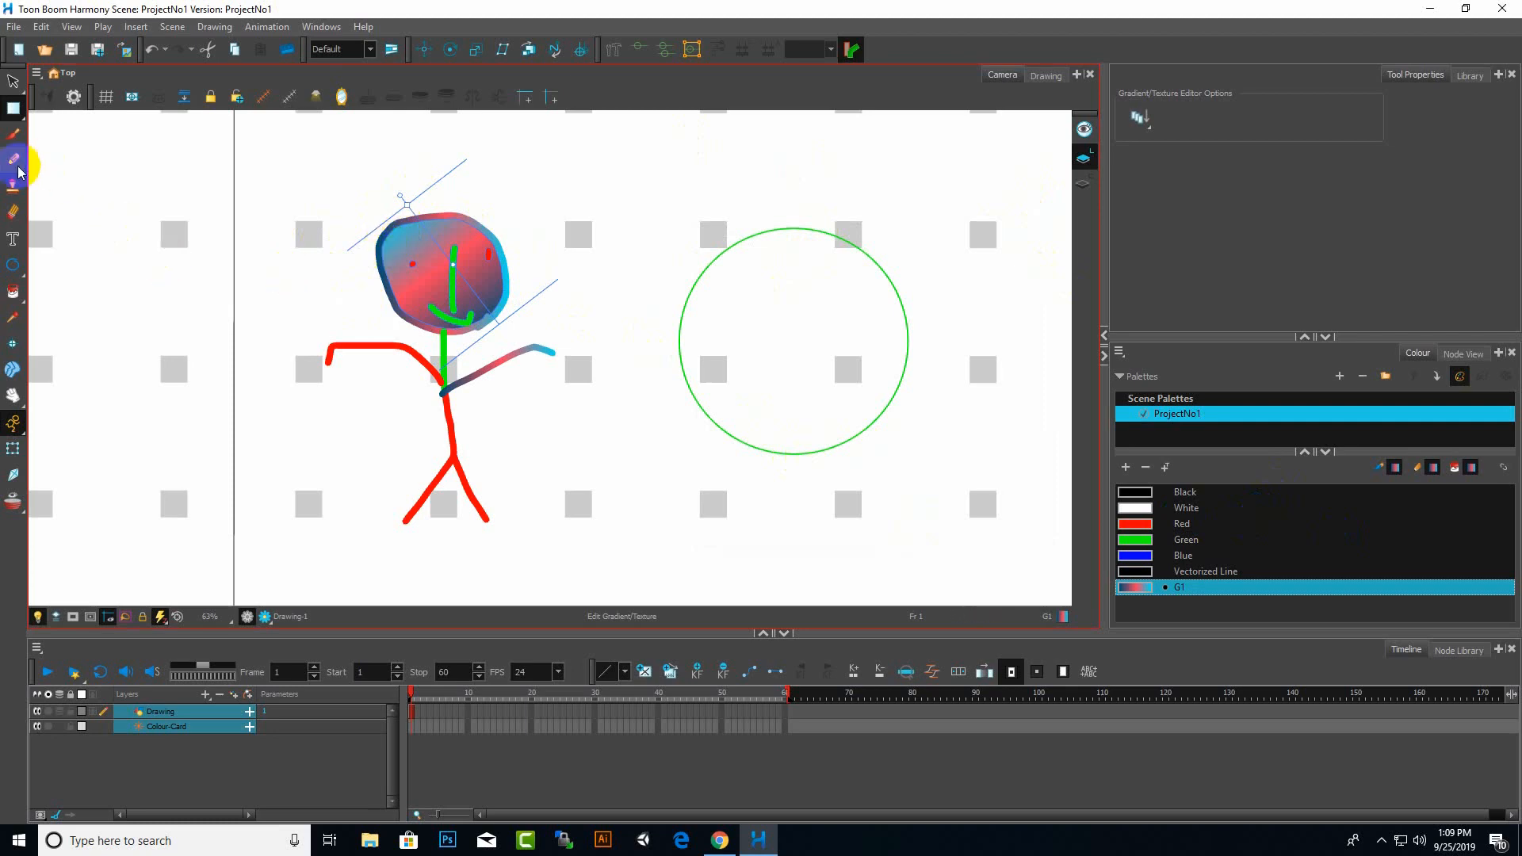
Erase gaps across the stick figure's head edge, right-hand eye, neck, arms, torso and legs using the Eraser preset of size 30
{"action": "left_click", "coordinate": [14, 213]}
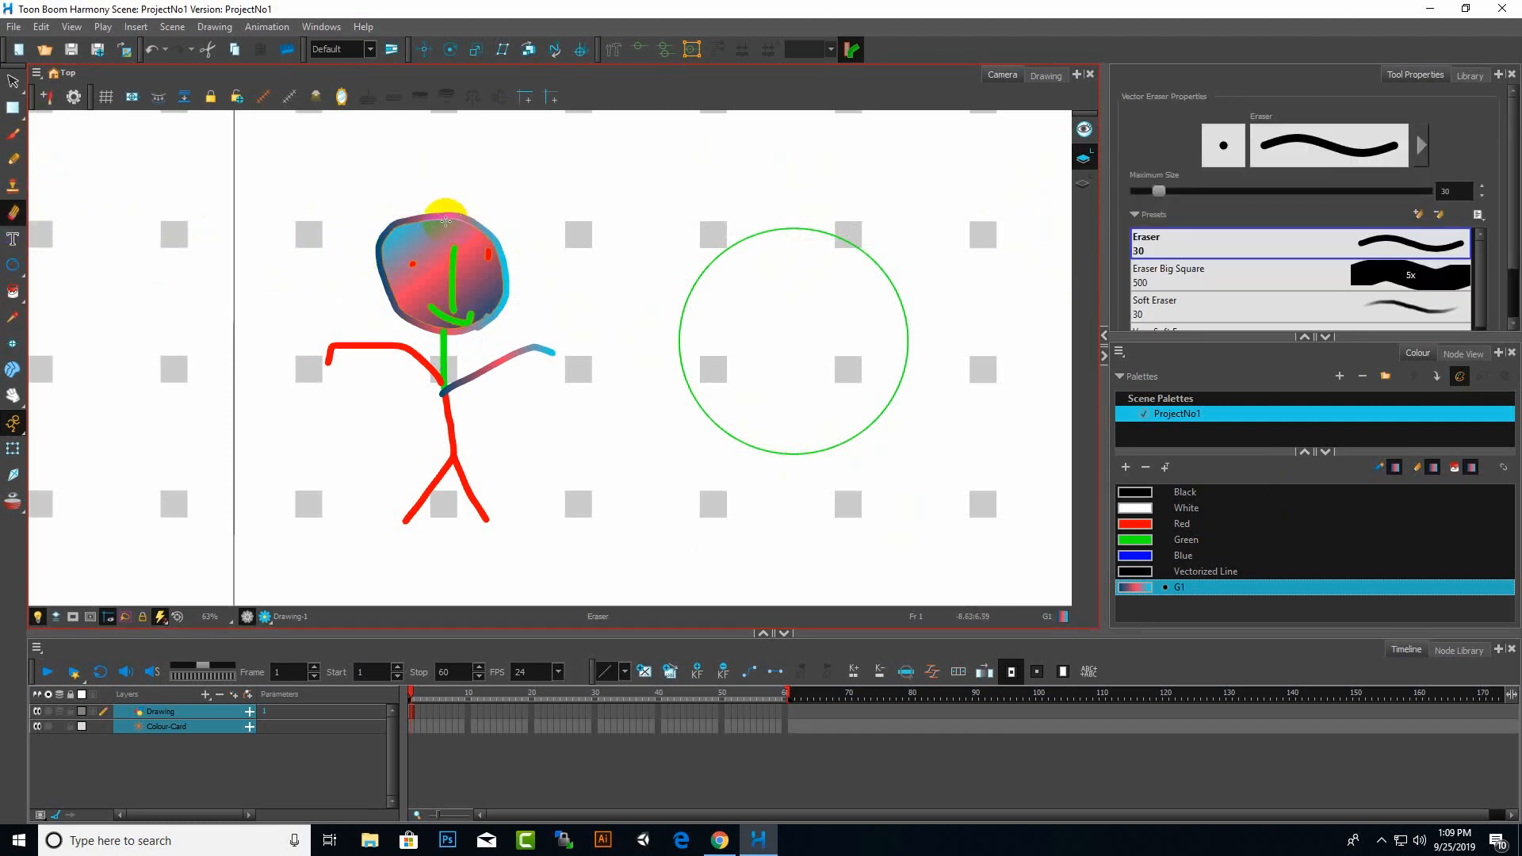
{"action": "mouse_move", "coordinate": [397, 198]}
{"action": "left_mouse_down"}
{"action": "mouse_move", "coordinate": [396, 229]}
{"action": "mouse_move", "coordinate": [369, 258]}
{"action": "mouse_move", "coordinate": [405, 216]}
{"action": "mouse_move", "coordinate": [351, 261]}
{"action": "mouse_move", "coordinate": [417, 207]}
{"action": "mouse_move", "coordinate": [337, 307]}
{"action": "left_mouse_up"}
{"action": "mouse_move", "coordinate": [428, 211]}
{"action": "left_mouse_down"}
{"action": "mouse_move", "coordinate": [343, 298]}
{"action": "mouse_move", "coordinate": [333, 395]}
{"action": "left_mouse_up"}
{"action": "mouse_move", "coordinate": [363, 330]}
{"action": "left_mouse_down"}
{"action": "mouse_move", "coordinate": [399, 443]}
{"action": "mouse_move", "coordinate": [475, 404]}
{"action": "left_mouse_up"}
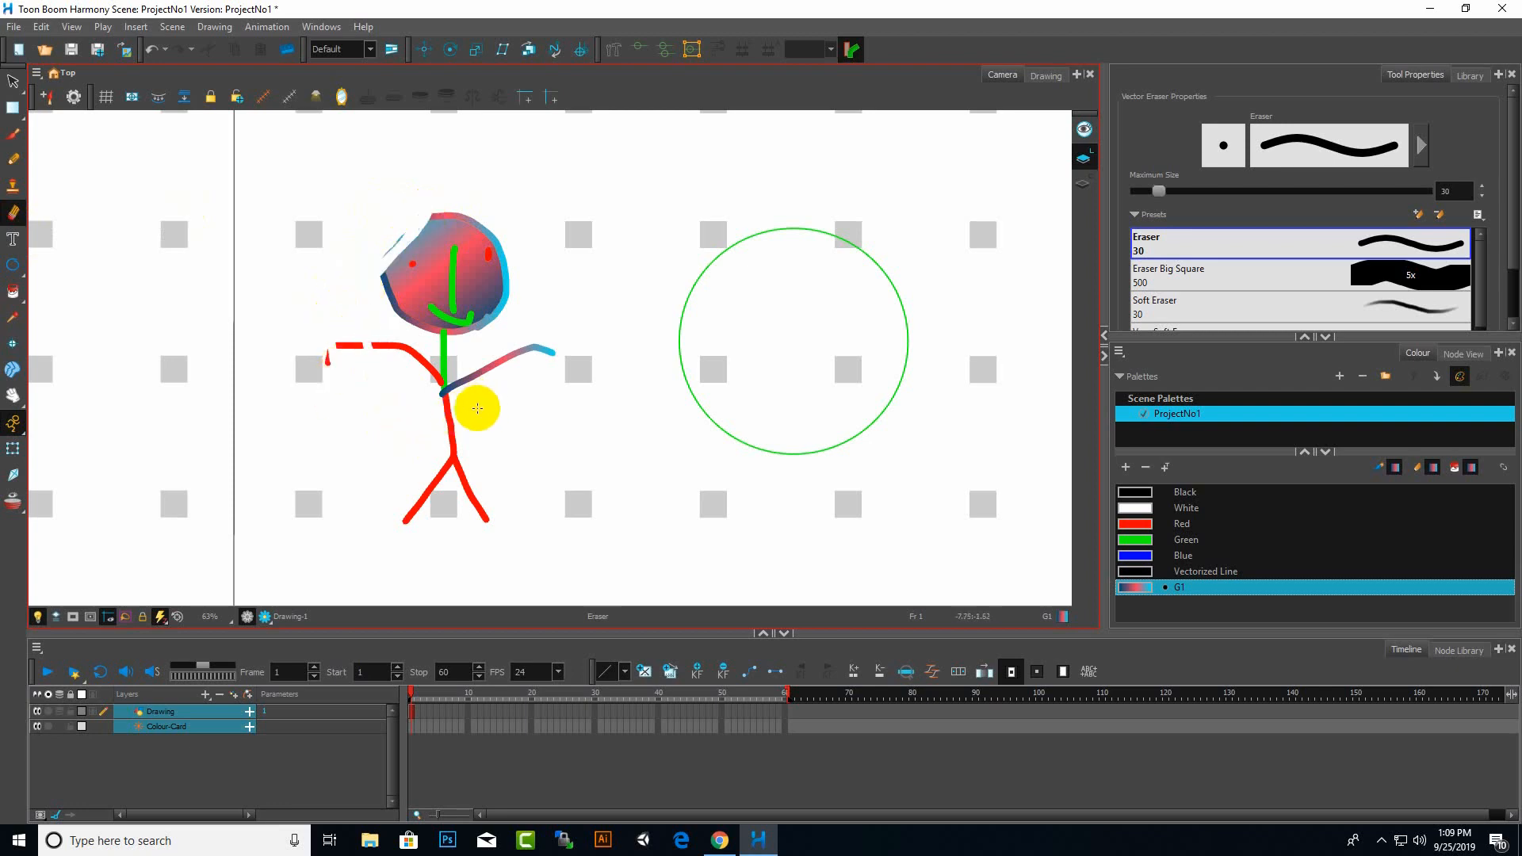
{"action": "left_click", "coordinate": [506, 362]}
{"action": "left_click_drag", "start_coordinate": [441, 339], "coordinate": [444, 380]}
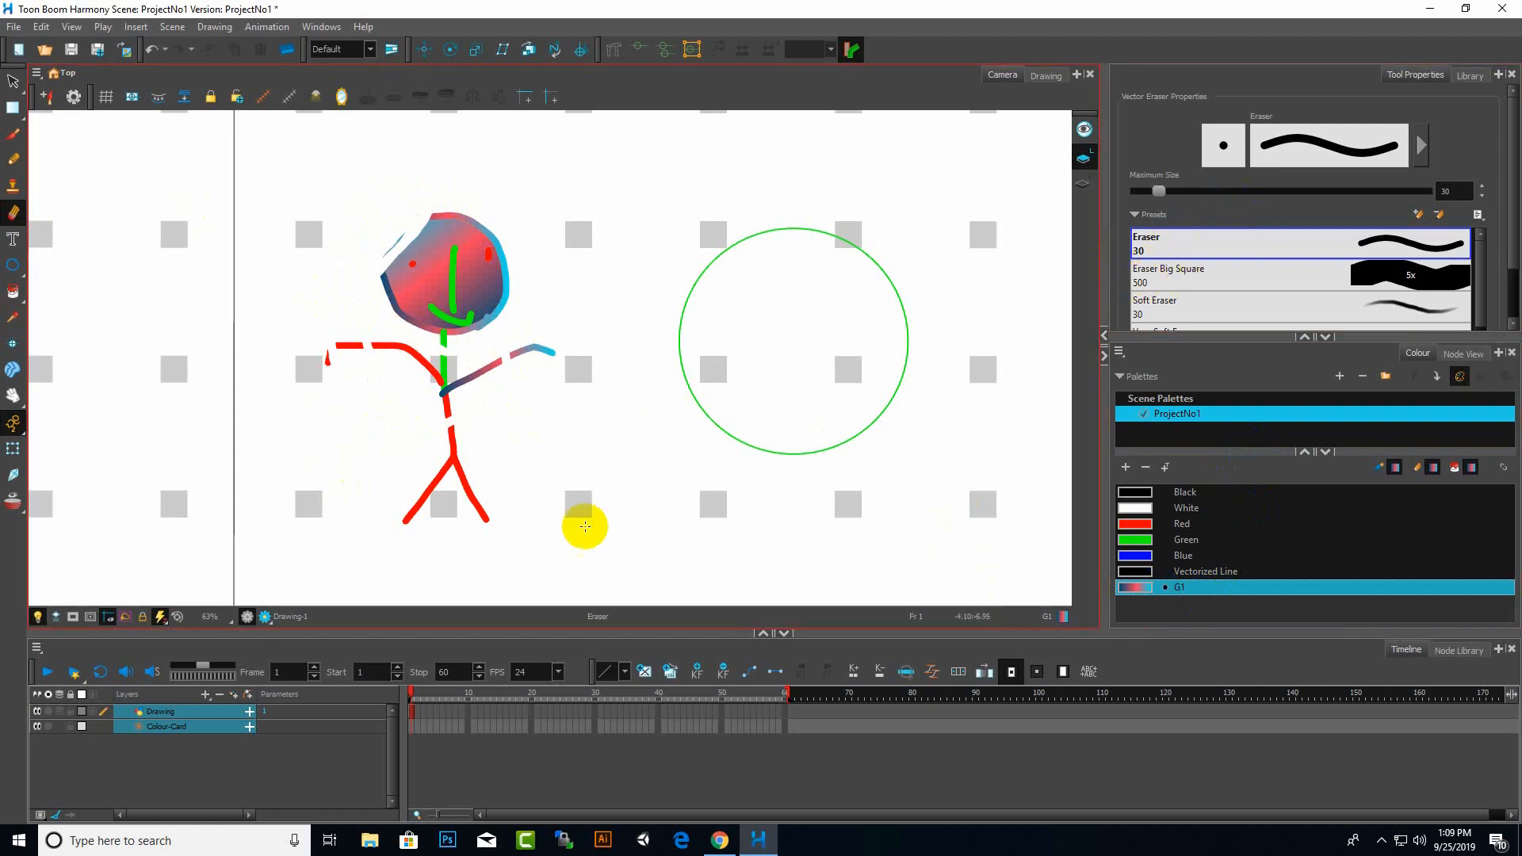
{"action": "mouse_move", "coordinate": [544, 435]}
{"action": "left_mouse_down"}
{"action": "mouse_move", "coordinate": [426, 535]}
{"action": "mouse_move", "coordinate": [381, 469]}
{"action": "left_mouse_up"}
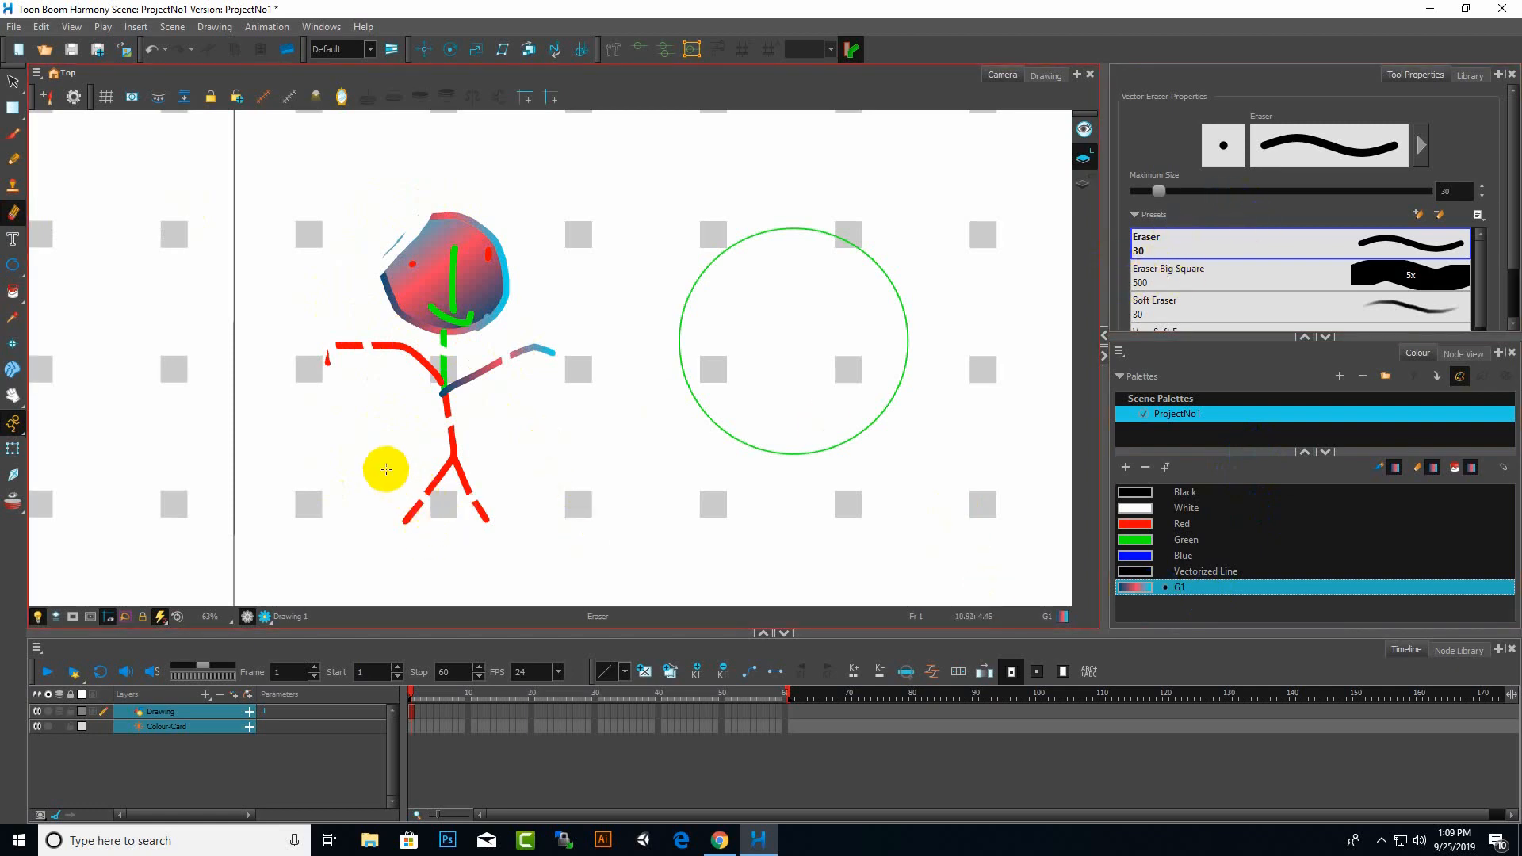
{"action": "mouse_move", "coordinate": [493, 226]}
{"action": "left_mouse_down"}
{"action": "mouse_move", "coordinate": [499, 293]}
{"action": "mouse_move", "coordinate": [518, 271]}
{"action": "mouse_move", "coordinate": [495, 219]}
{"action": "mouse_move", "coordinate": [488, 263]}
{"action": "left_mouse_up"}
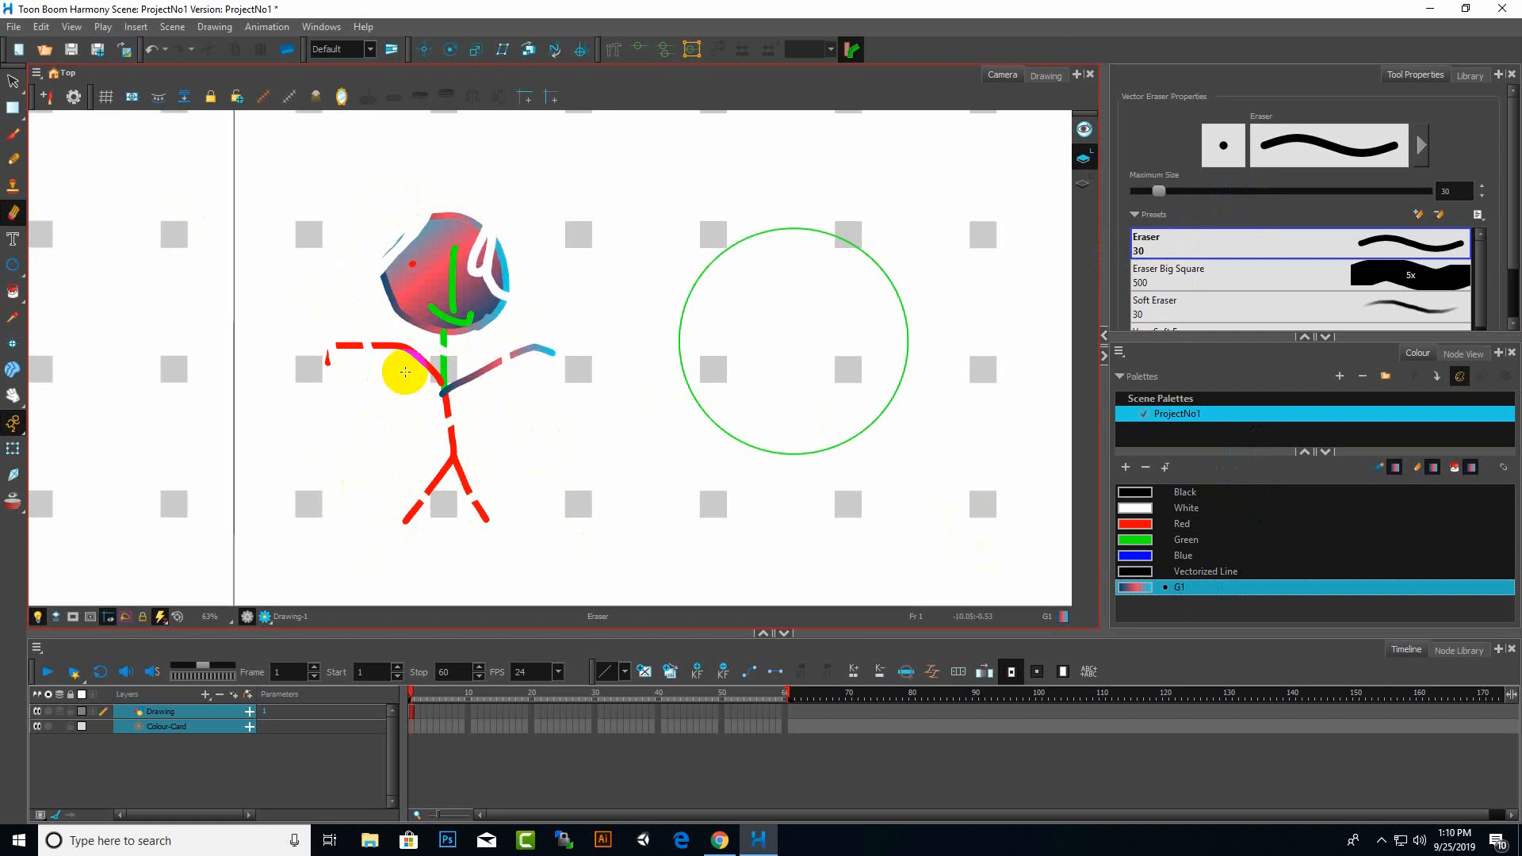
Fill the green circle with the G1 gradient using the Paint tool
{"action": "left_click", "coordinate": [13, 81]}
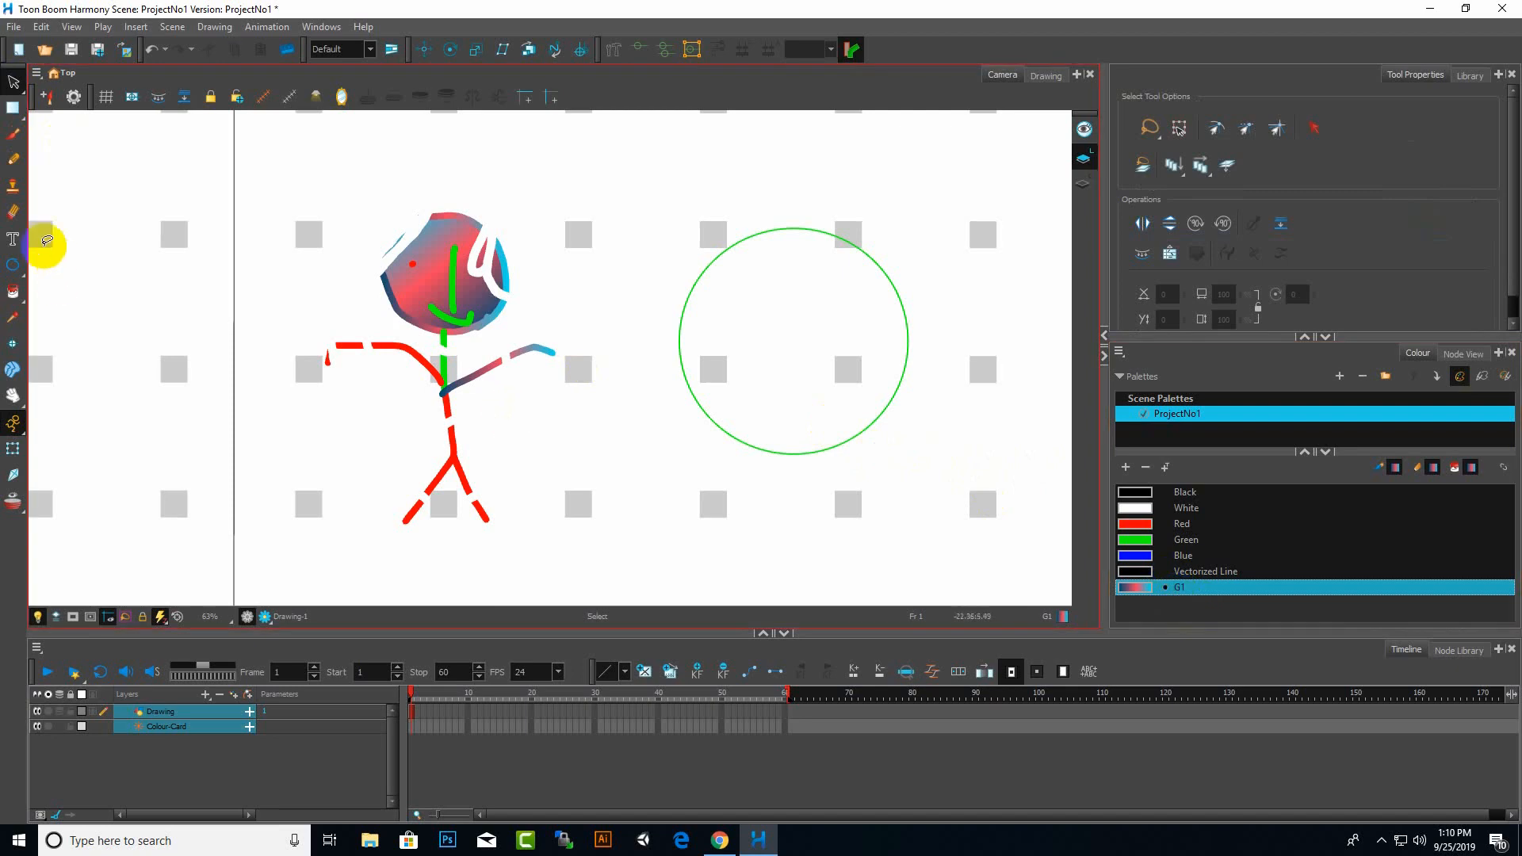
{"action": "left_click", "coordinate": [12, 291]}
{"action": "left_click", "coordinate": [723, 346]}
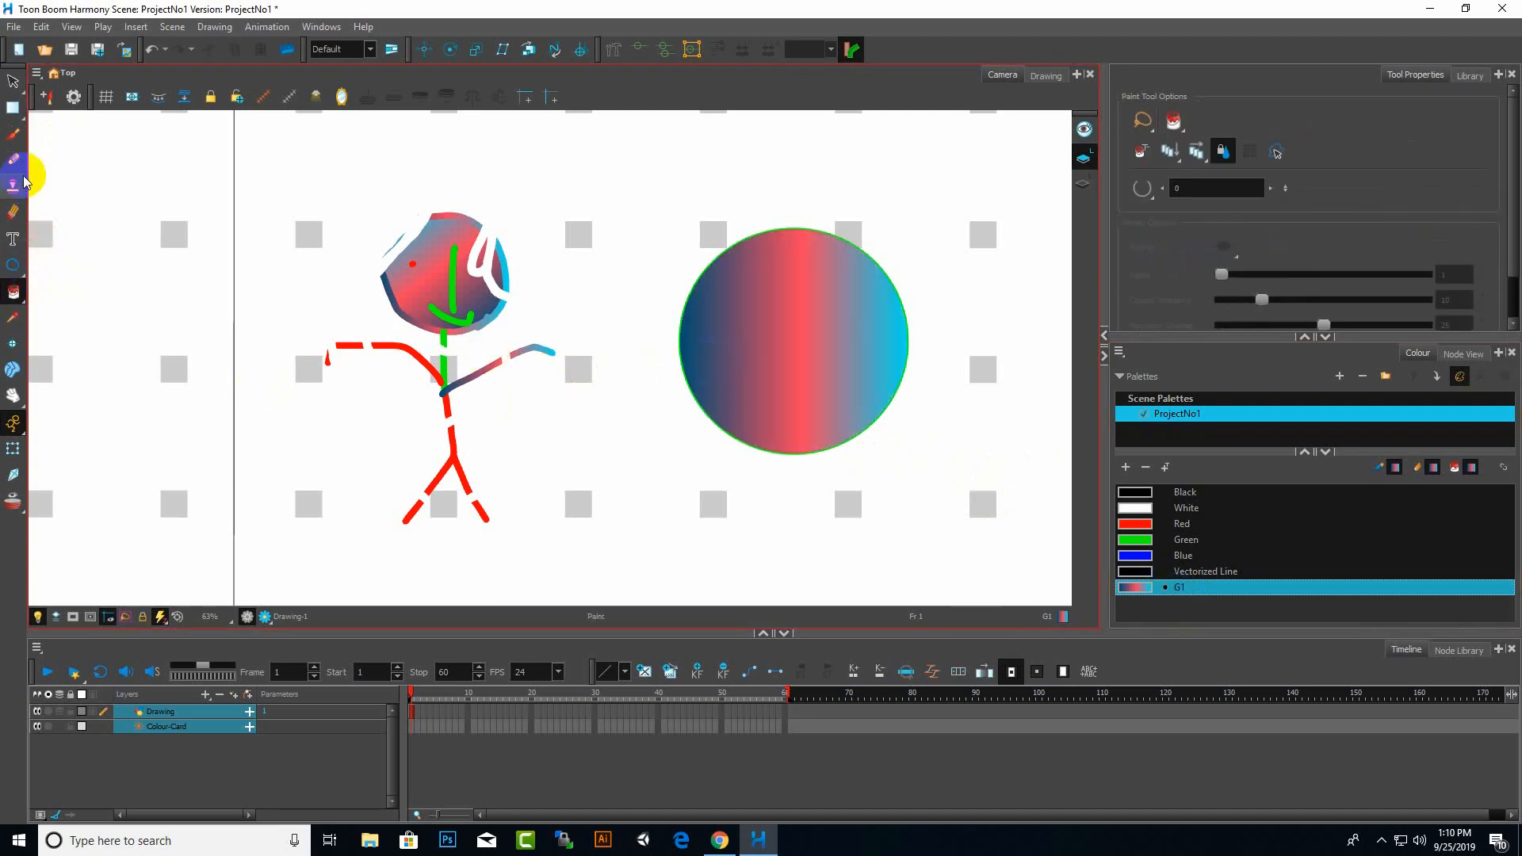
Select the circle's gradient fill with the Select tool
{"action": "left_click", "coordinate": [16, 82]}
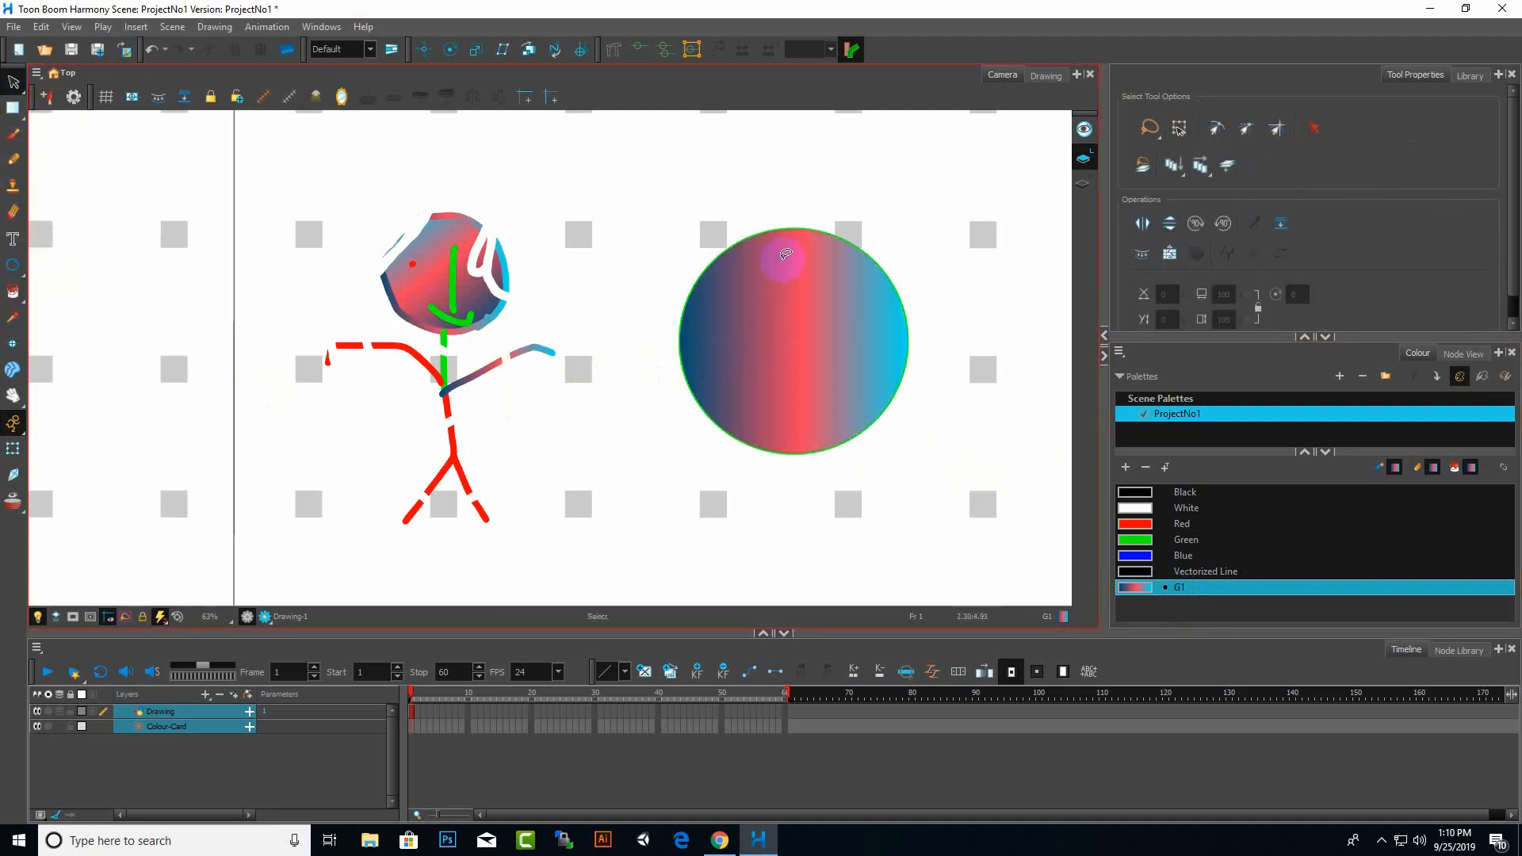
{"action": "left_click", "coordinate": [808, 300]}
{"action": "mouse_move", "coordinate": [627, 168]}
{"action": "left_mouse_down"}
{"action": "mouse_move", "coordinate": [856, 180]}
{"action": "mouse_move", "coordinate": [656, 353]}
{"action": "mouse_move", "coordinate": [677, 144]}
{"action": "left_mouse_up"}
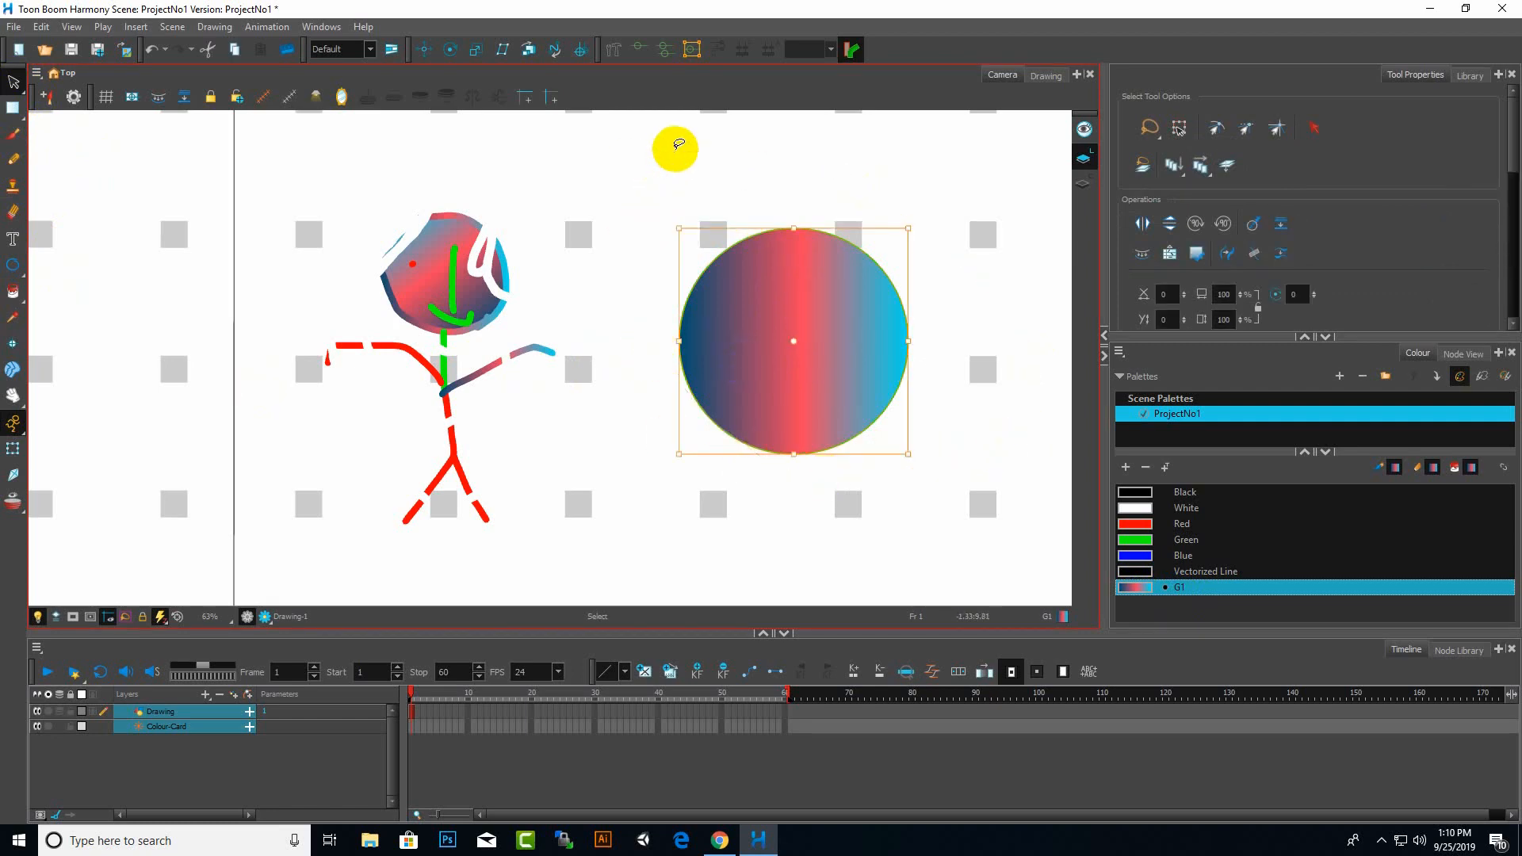
{"action": "left_click", "coordinate": [811, 275]}
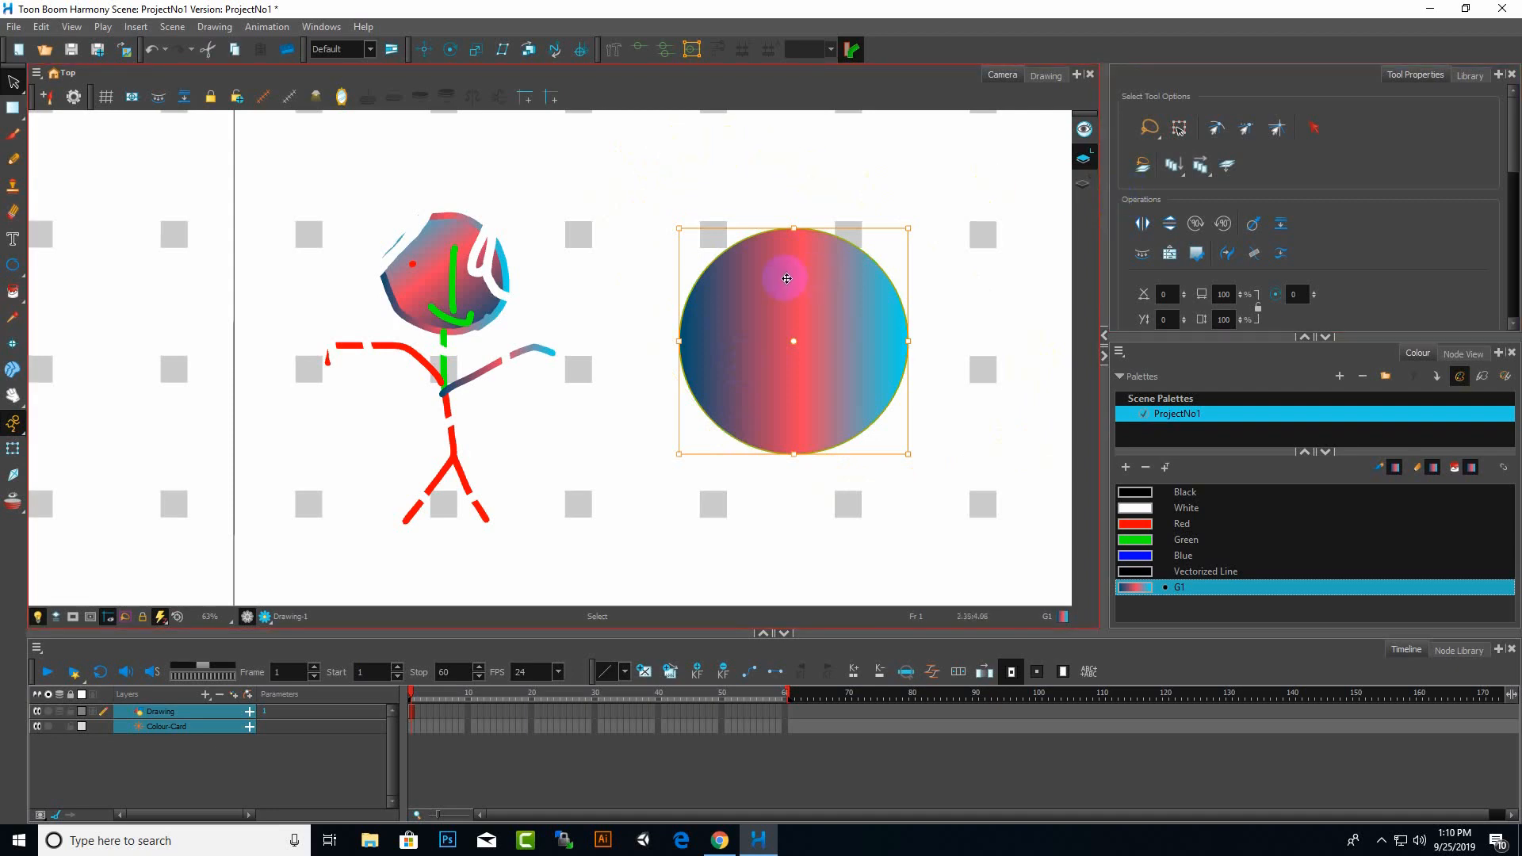
{"action": "mouse_move", "coordinate": [784, 253]}
{"action": "left_mouse_down"}
{"action": "mouse_move", "coordinate": [747, 486]}
{"action": "mouse_move", "coordinate": [779, 253]}
{"action": "mouse_move", "coordinate": [802, 273]}
{"action": "left_mouse_up"}
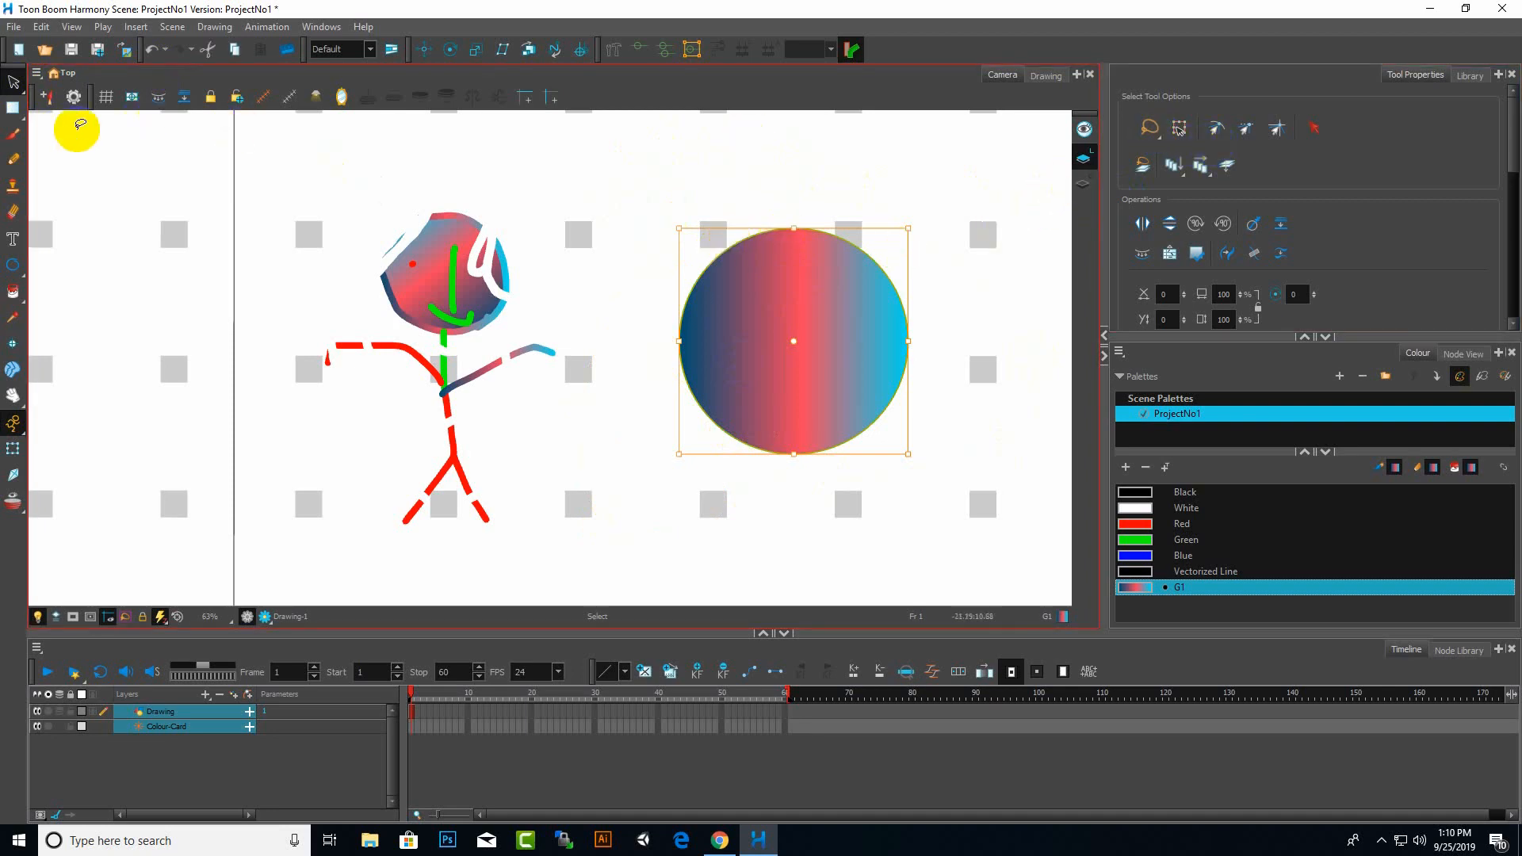
Cut away pieces of the circle at its upper-left edge, at its right edge and inside it with the Cutter tool
{"action": "left_click", "coordinate": [15, 110]}
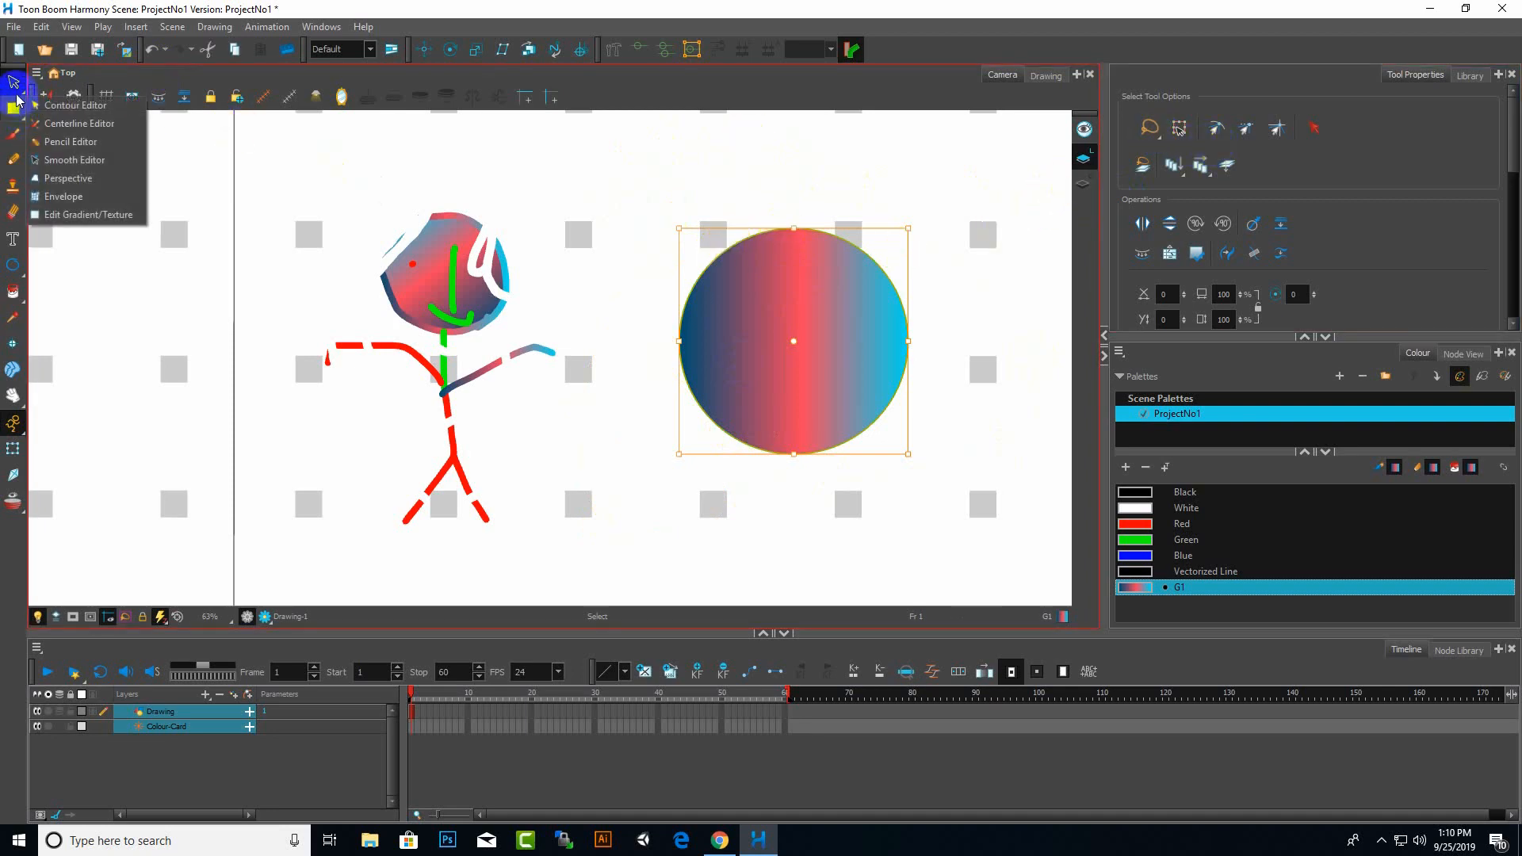
{"action": "left_click", "coordinate": [16, 85]}
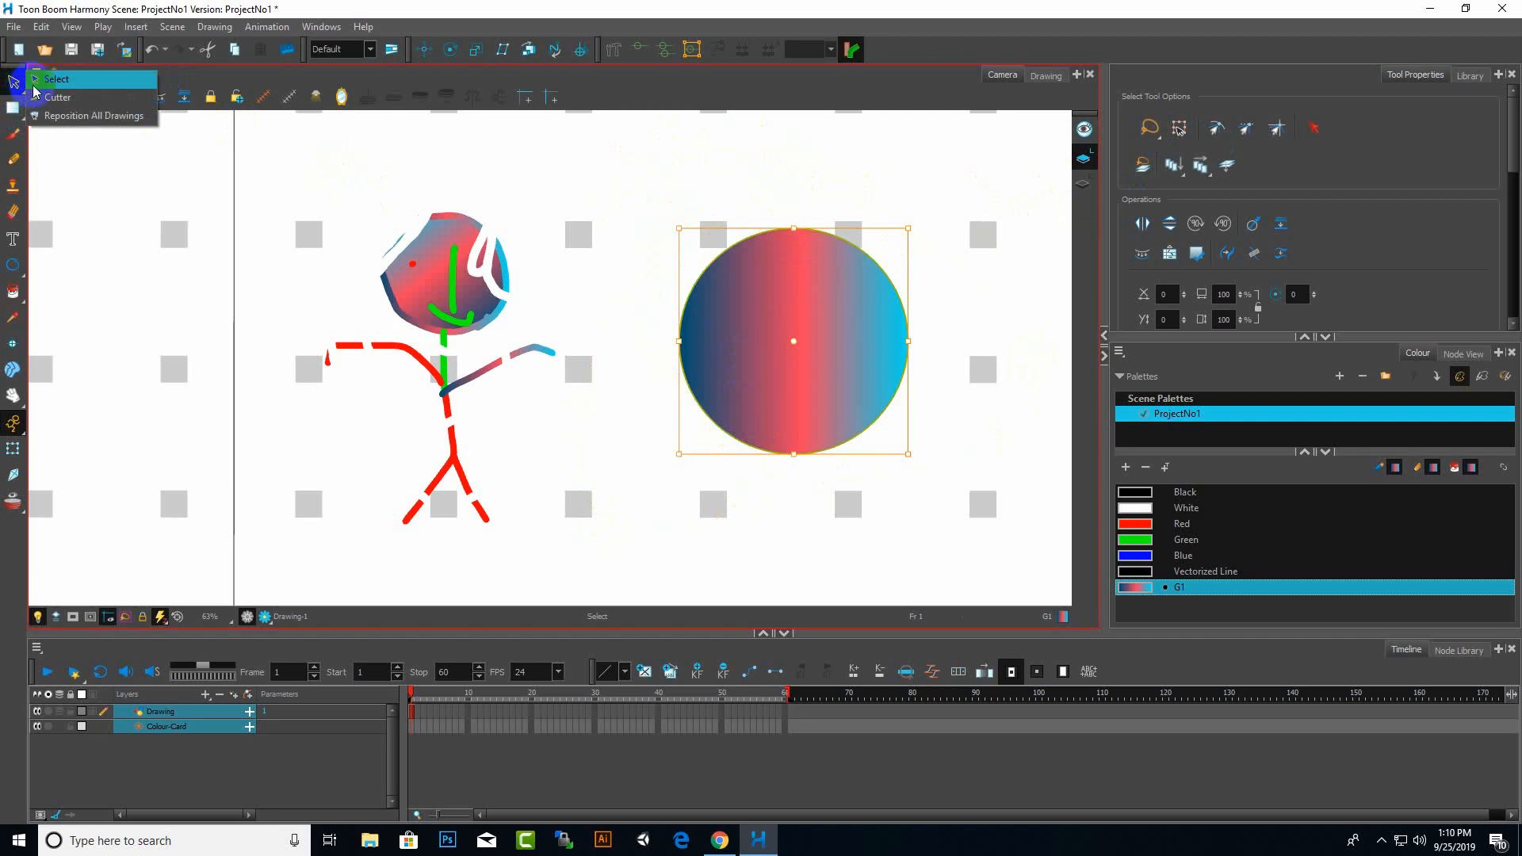
{"action": "left_click", "coordinate": [56, 97]}
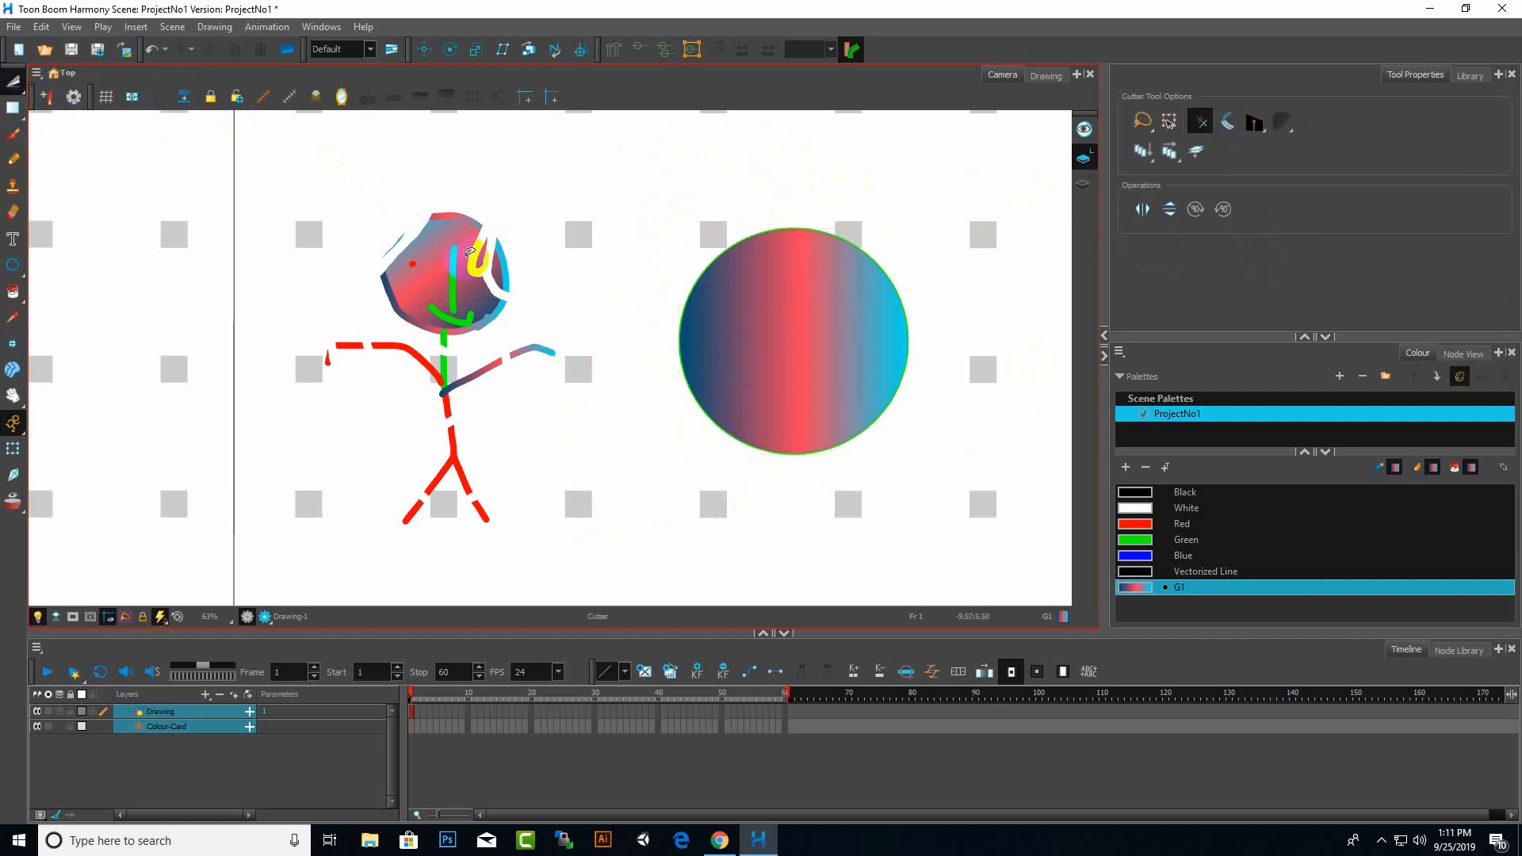
{"action": "mouse_move", "coordinate": [730, 204]}
{"action": "left_mouse_down"}
{"action": "mouse_move", "coordinate": [754, 269]}
{"action": "mouse_move", "coordinate": [705, 233]}
{"action": "mouse_move", "coordinate": [740, 208]}
{"action": "left_mouse_up"}
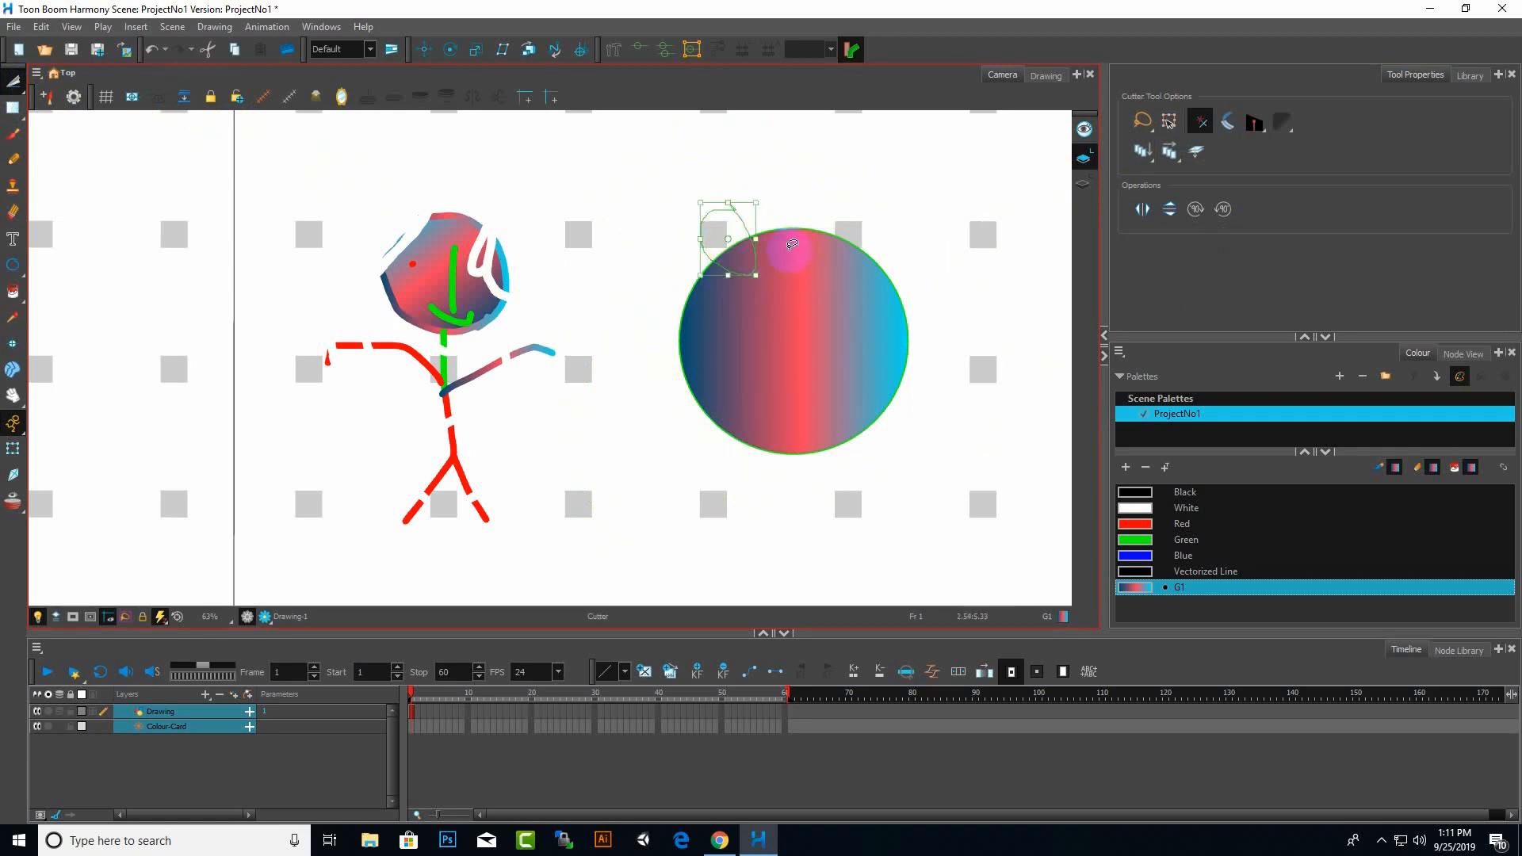
{"action": "key", "text": "Delete"}
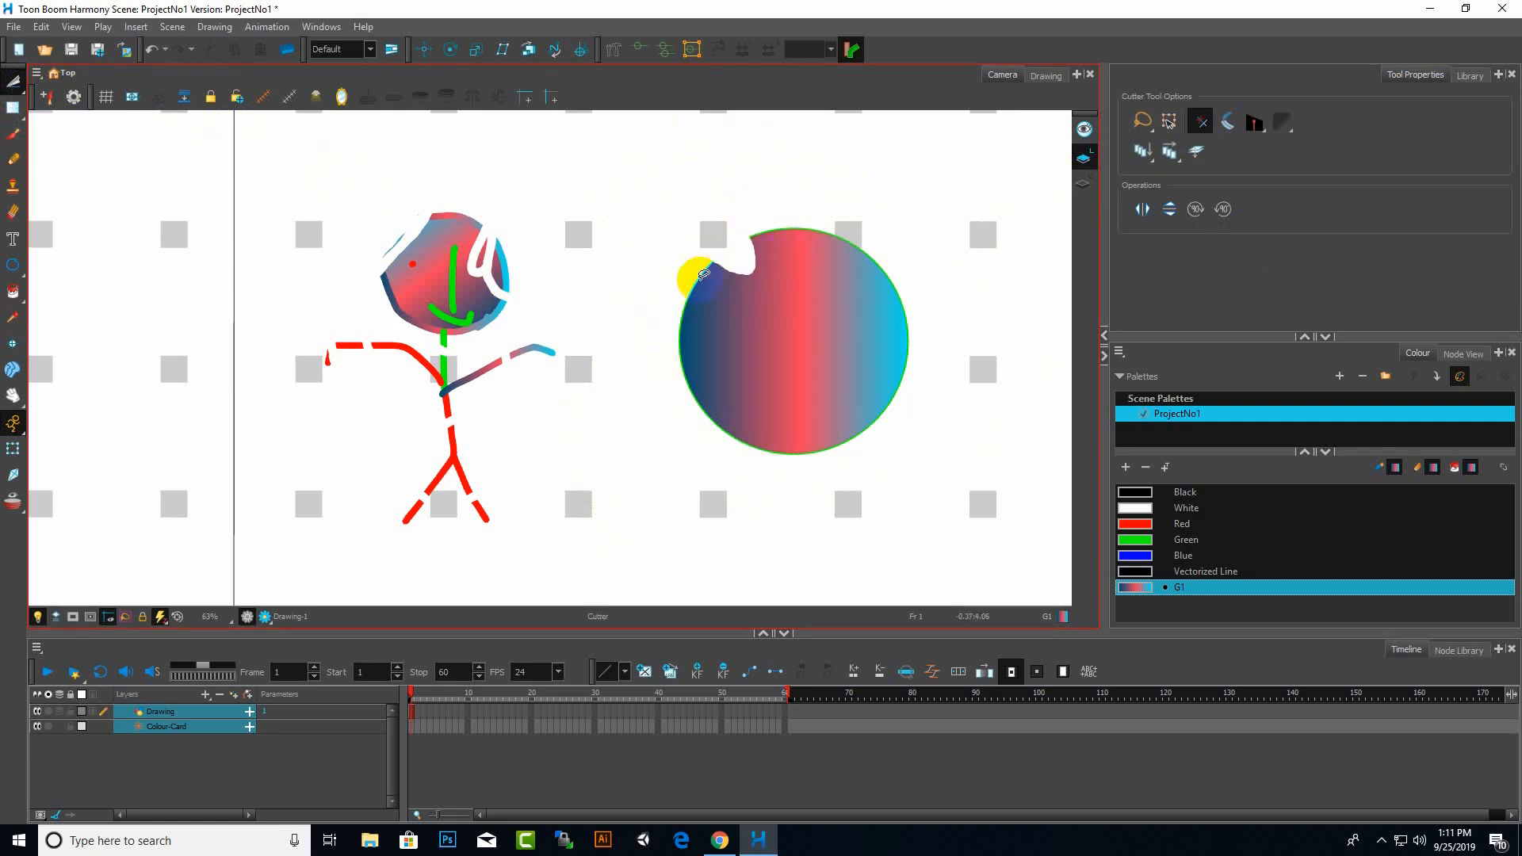
{"action": "mouse_move", "coordinate": [917, 296]}
{"action": "left_mouse_down"}
{"action": "mouse_move", "coordinate": [890, 323]}
{"action": "mouse_move", "coordinate": [912, 297]}
{"action": "left_mouse_up"}
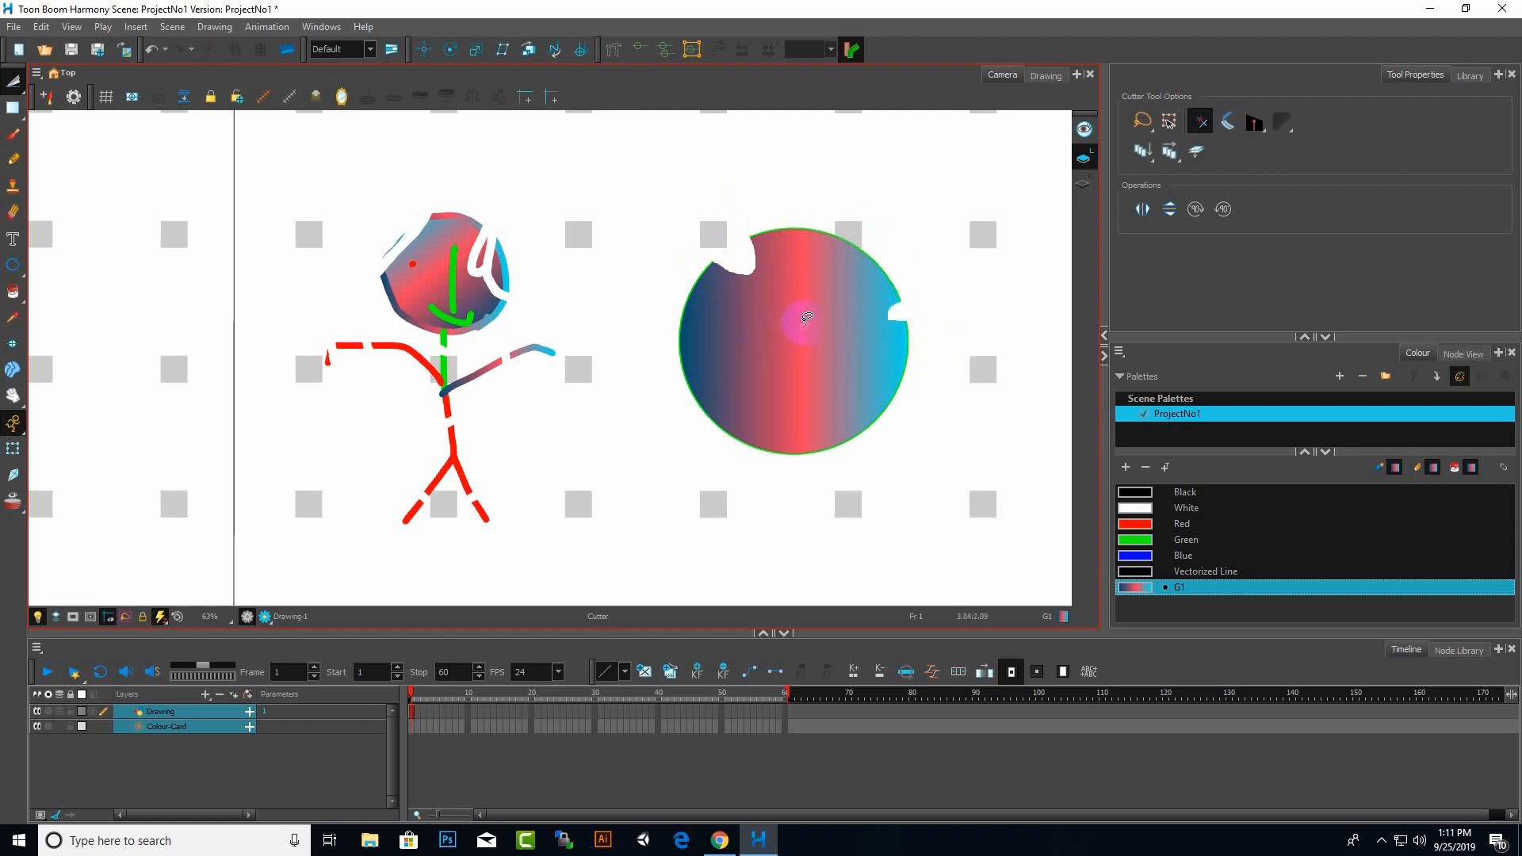
{"action": "left_click", "coordinate": [795, 388]}
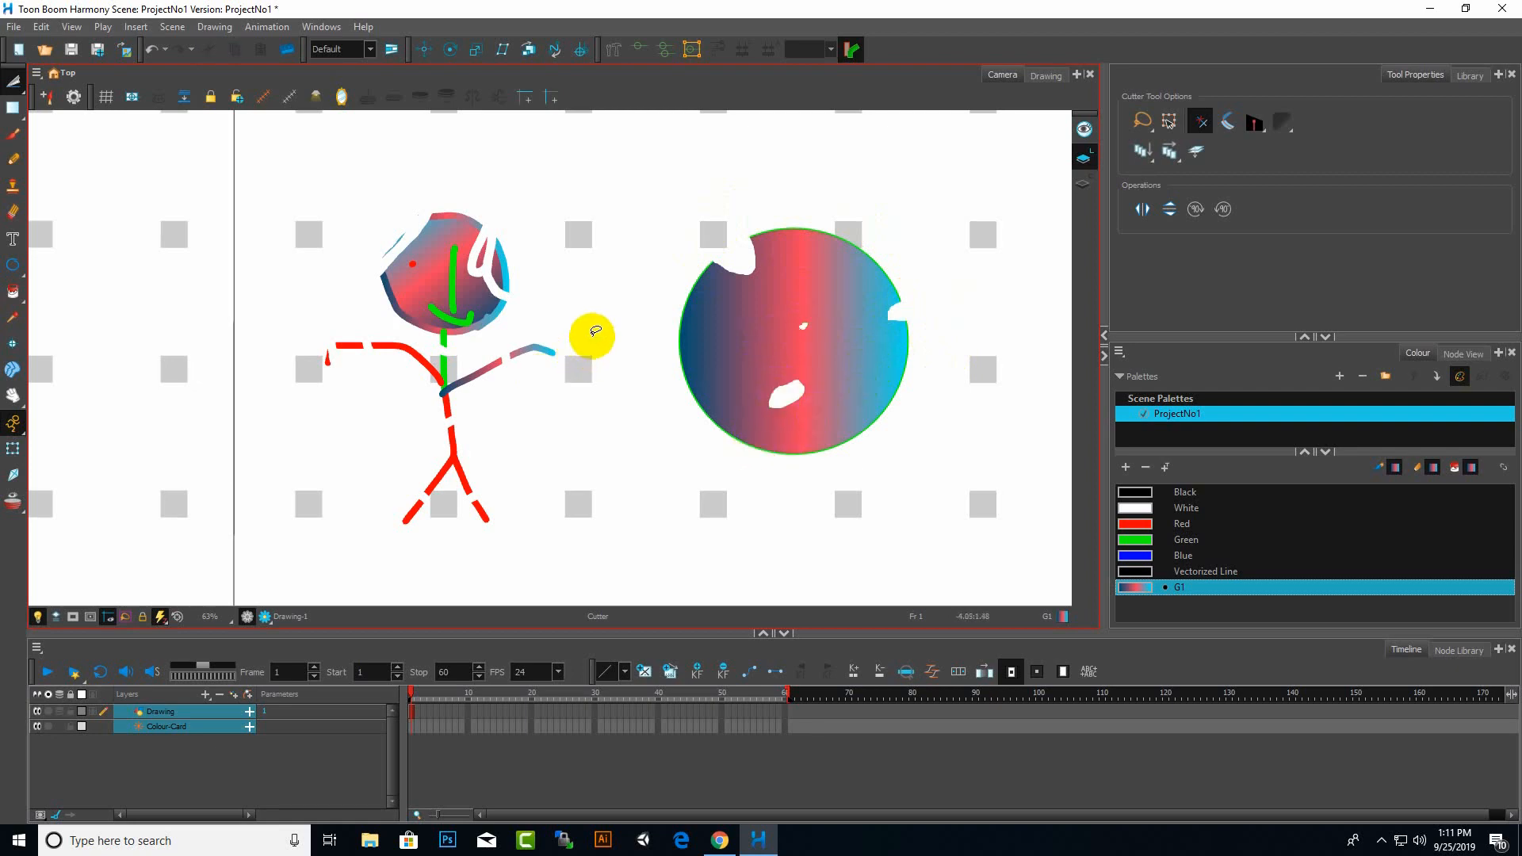
Move the circle's gradient fill up and left off its outline with the Select tool, and shift its pivot to the left
{"action": "left_click", "coordinate": [14, 83]}
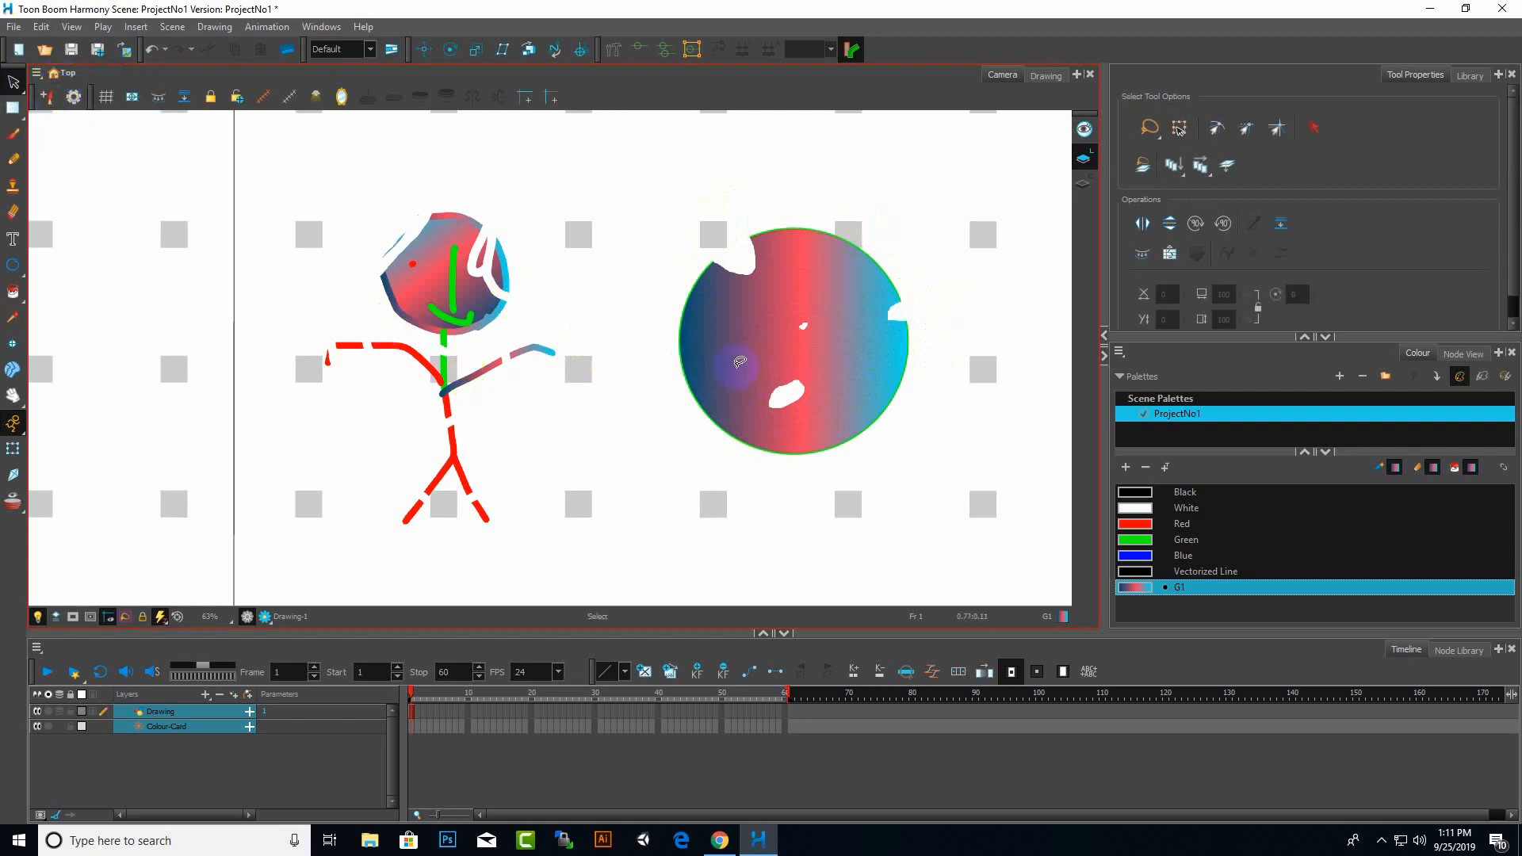
{"action": "left_click", "coordinate": [690, 363]}
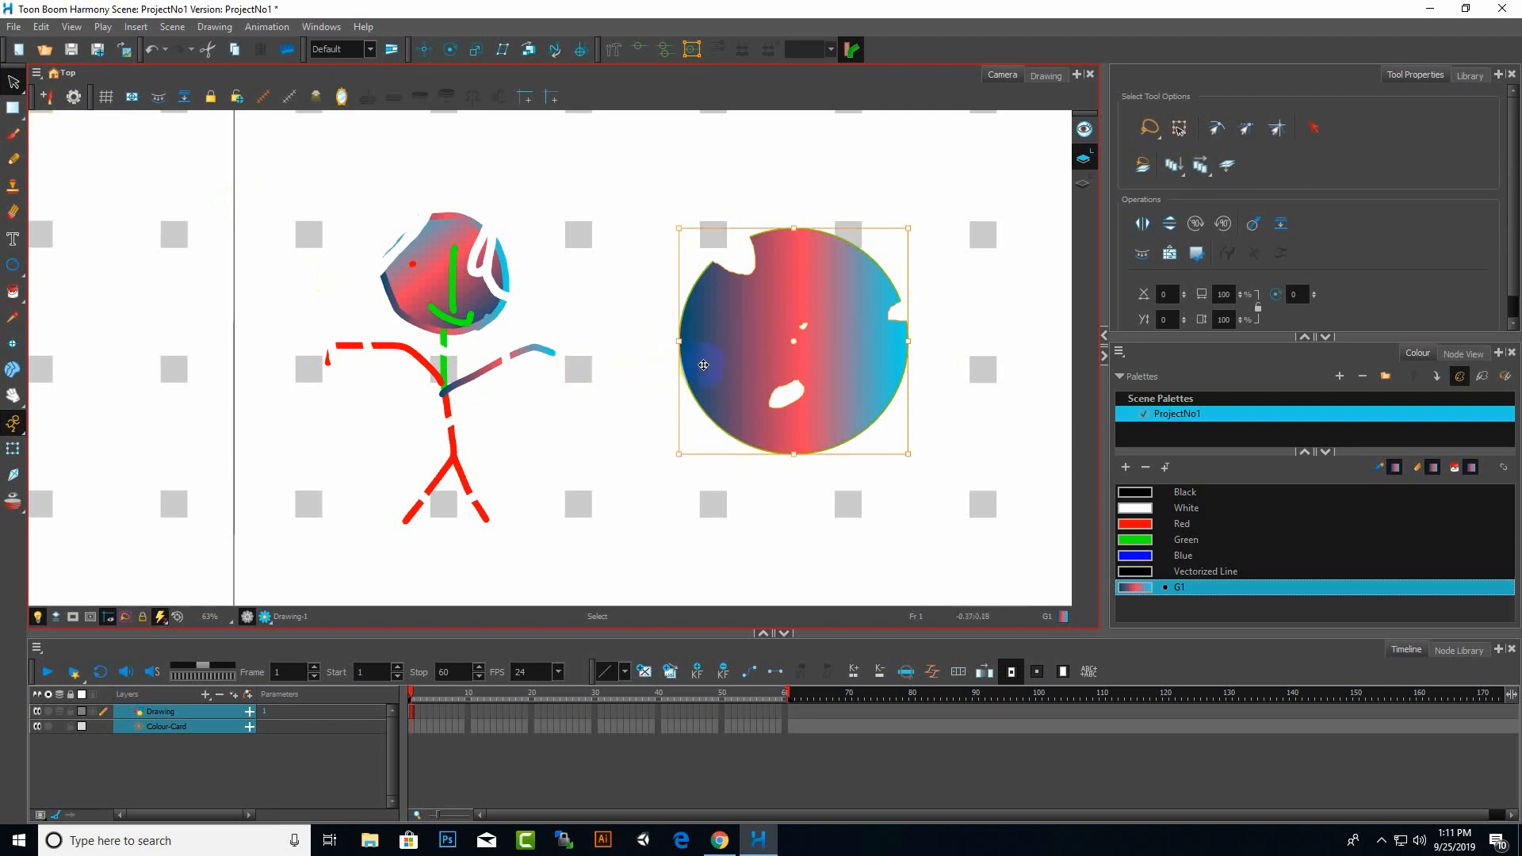
{"action": "left_click_drag", "start_coordinate": [794, 343], "coordinate": [774, 300]}
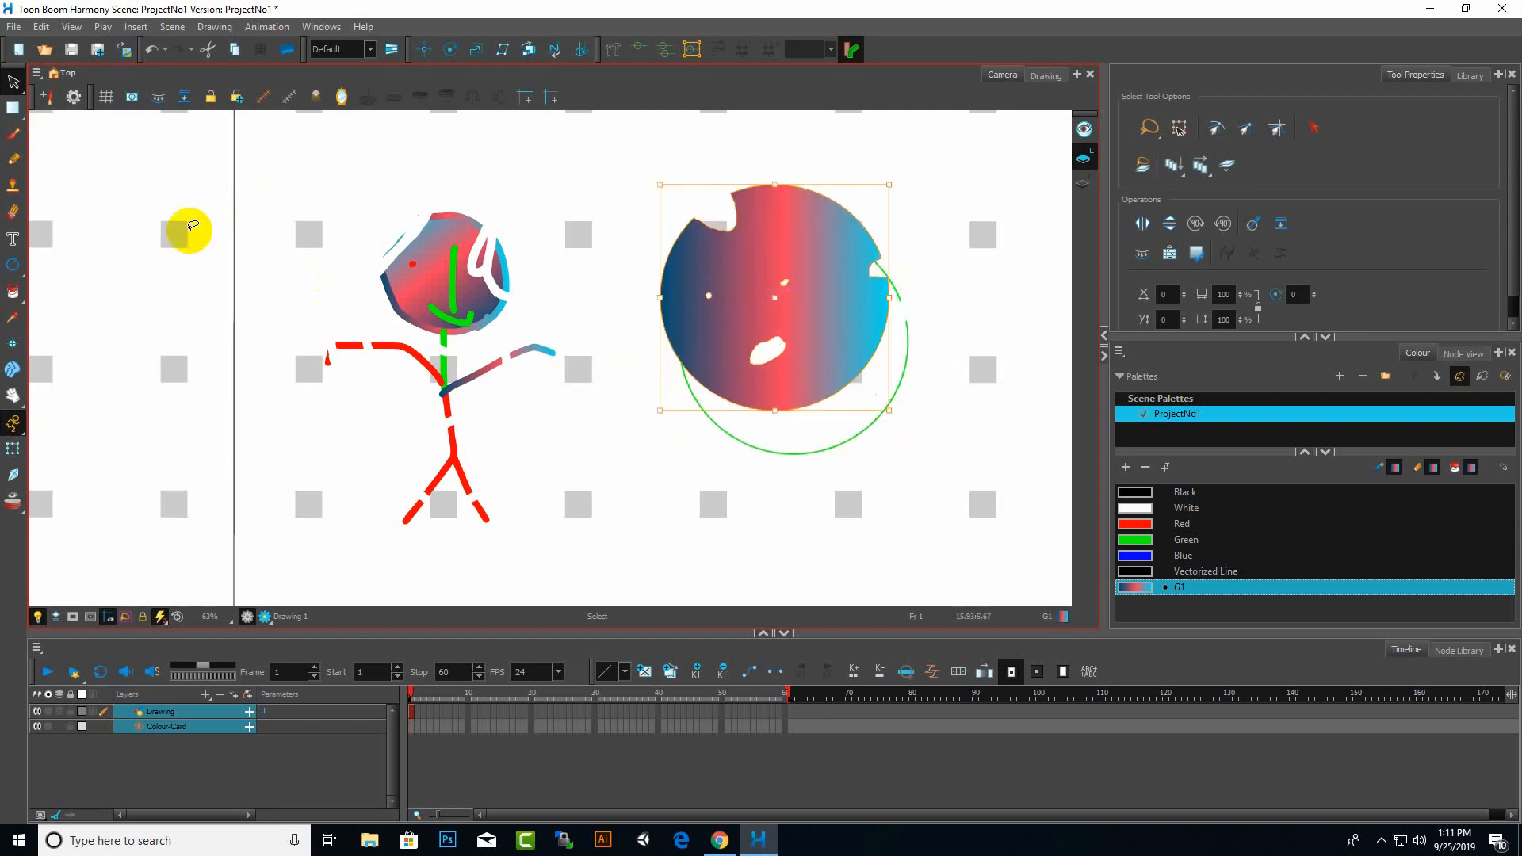
{"action": "left_click", "coordinate": [14, 82]}
{"action": "left_click", "coordinate": [24, 81]}
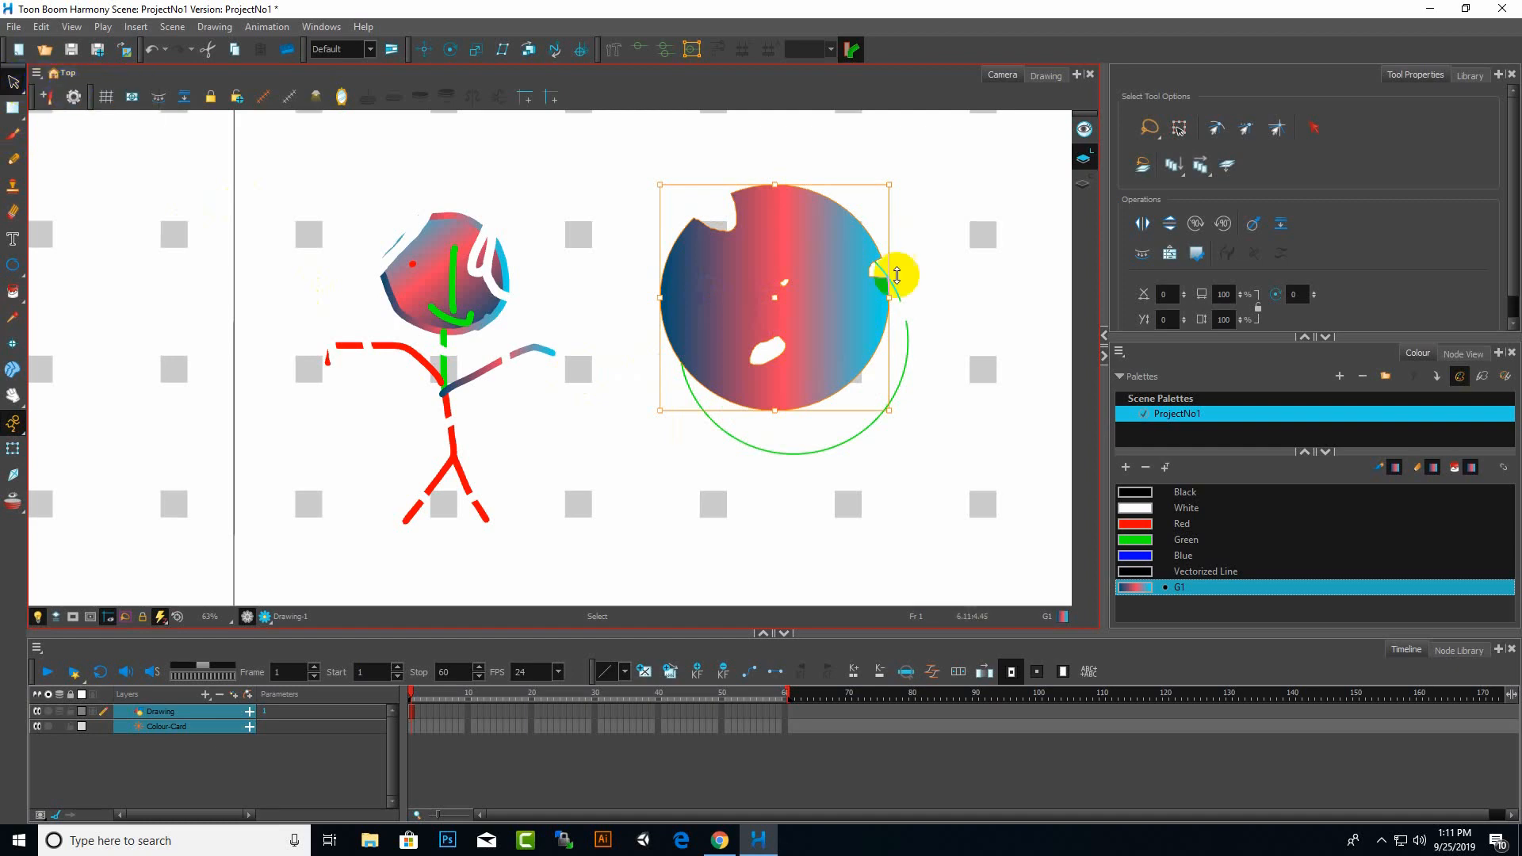
{"action": "left_click_drag", "start_coordinate": [772, 291], "coordinate": [676, 312]}
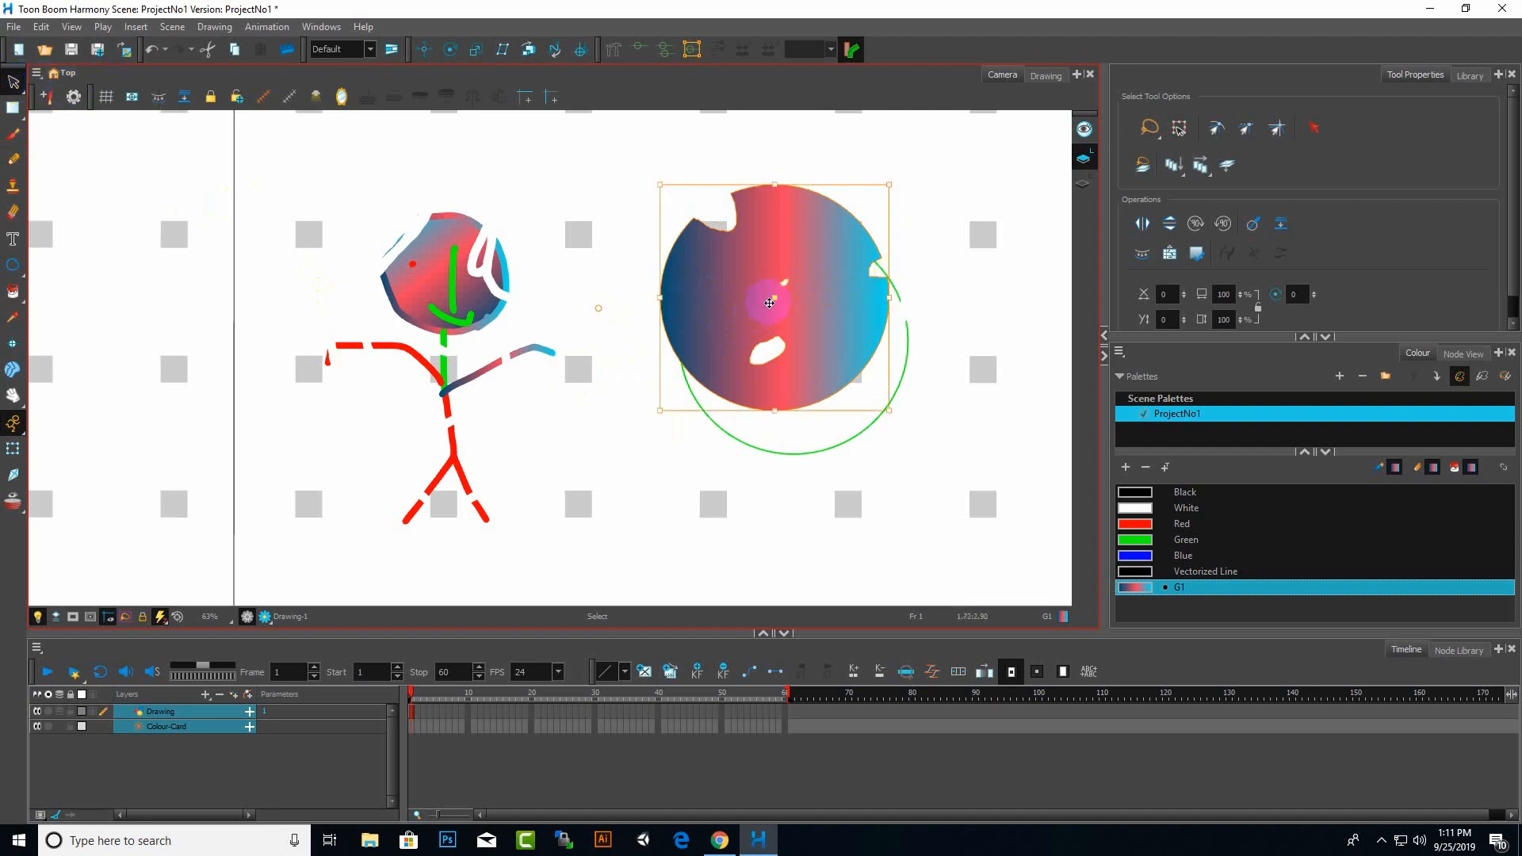
Move the selected figure and circle pieces down and to the left, and rotate the whole selection counterclockwise
{"action": "mouse_move", "coordinate": [769, 303]}
{"action": "left_mouse_down"}
{"action": "mouse_move", "coordinate": [510, 313]}
{"action": "mouse_move", "coordinate": [817, 396]}
{"action": "mouse_move", "coordinate": [618, 412]}
{"action": "left_mouse_up"}
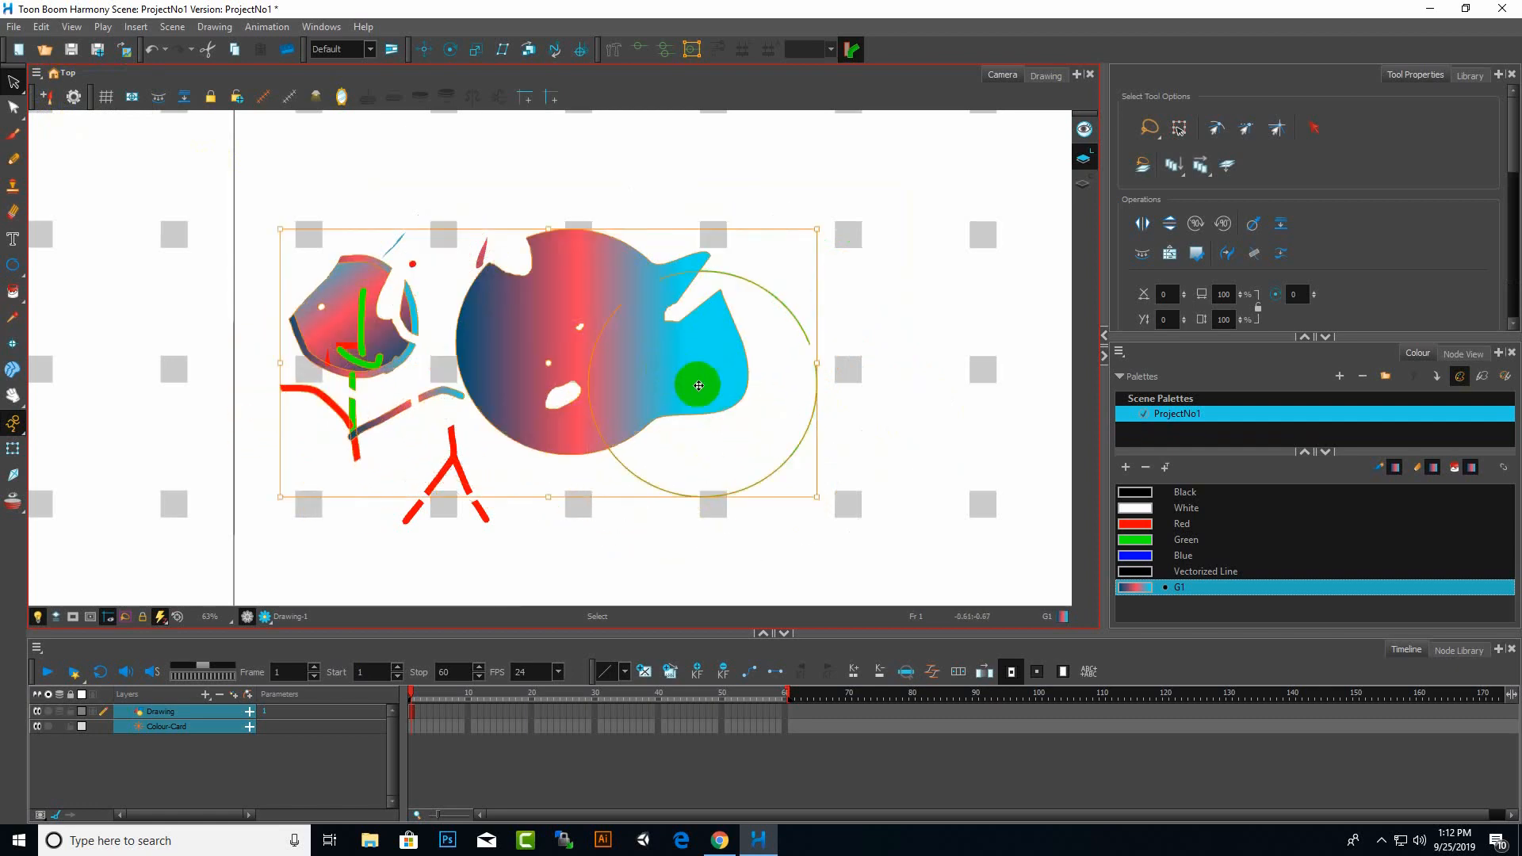
{"action": "left_click_drag", "start_coordinate": [822, 510], "coordinate": [843, 351]}
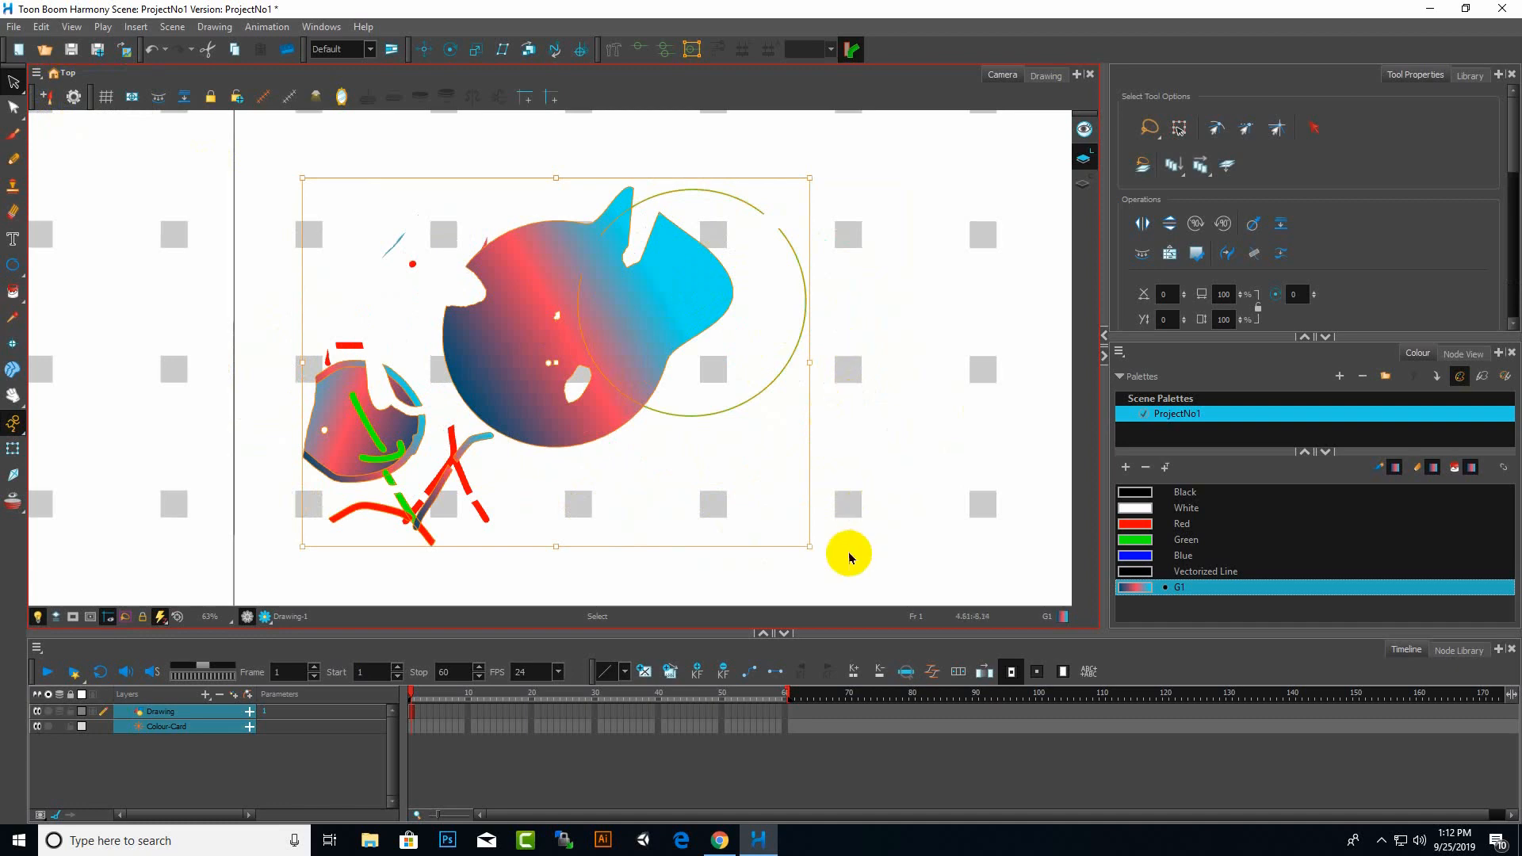
Rotate the whole selection of figure and circle pieces clockwise and deselect it
{"action": "left_click_drag", "start_coordinate": [818, 560], "coordinate": [744, 585]}
{"action": "left_click", "coordinate": [744, 593]}
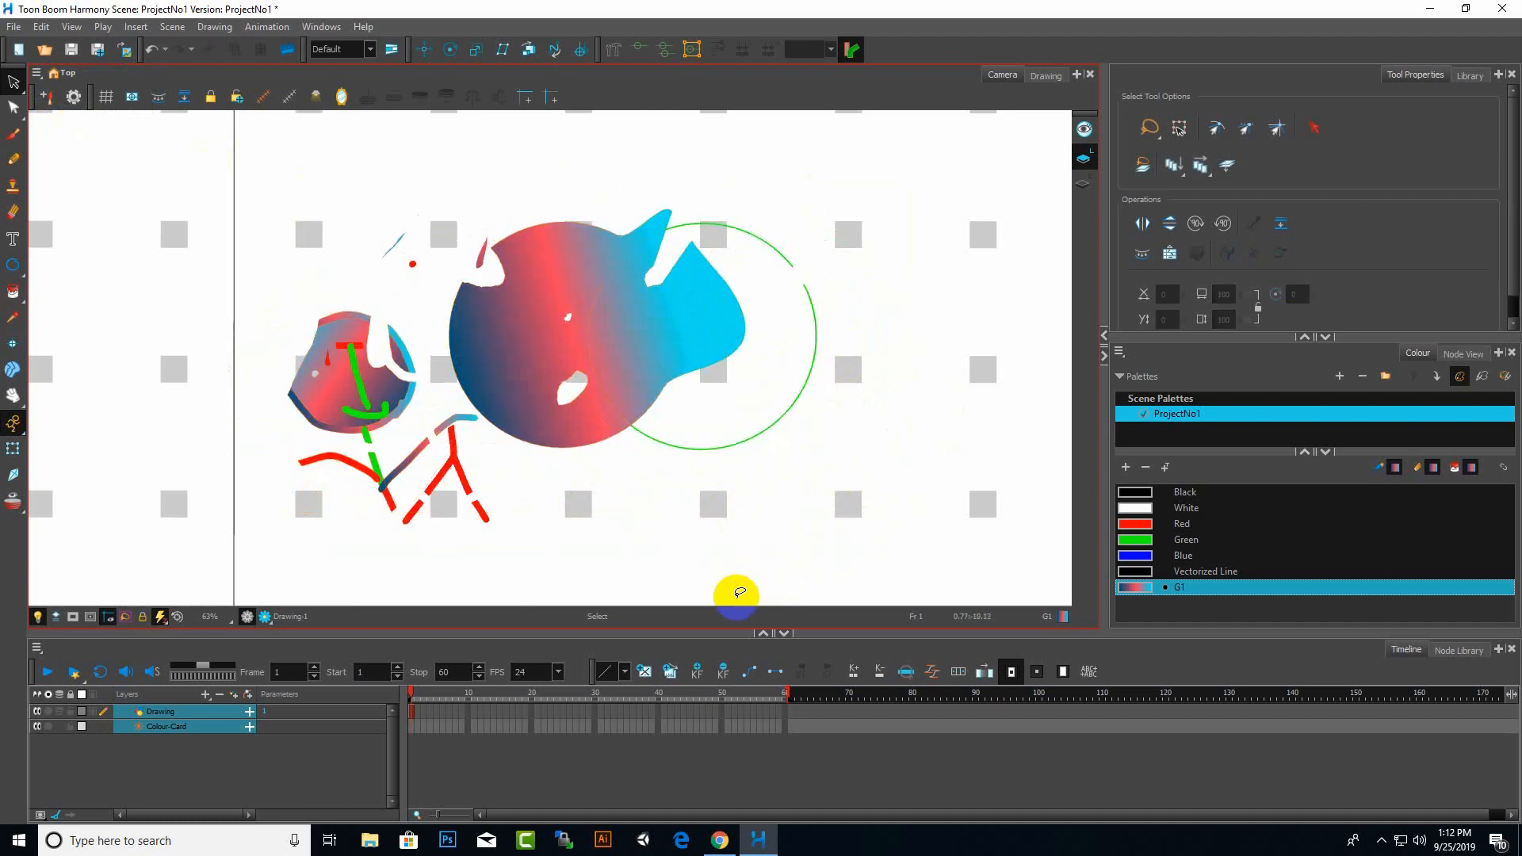
{"action": "key", "text": "ctrl+alt"}
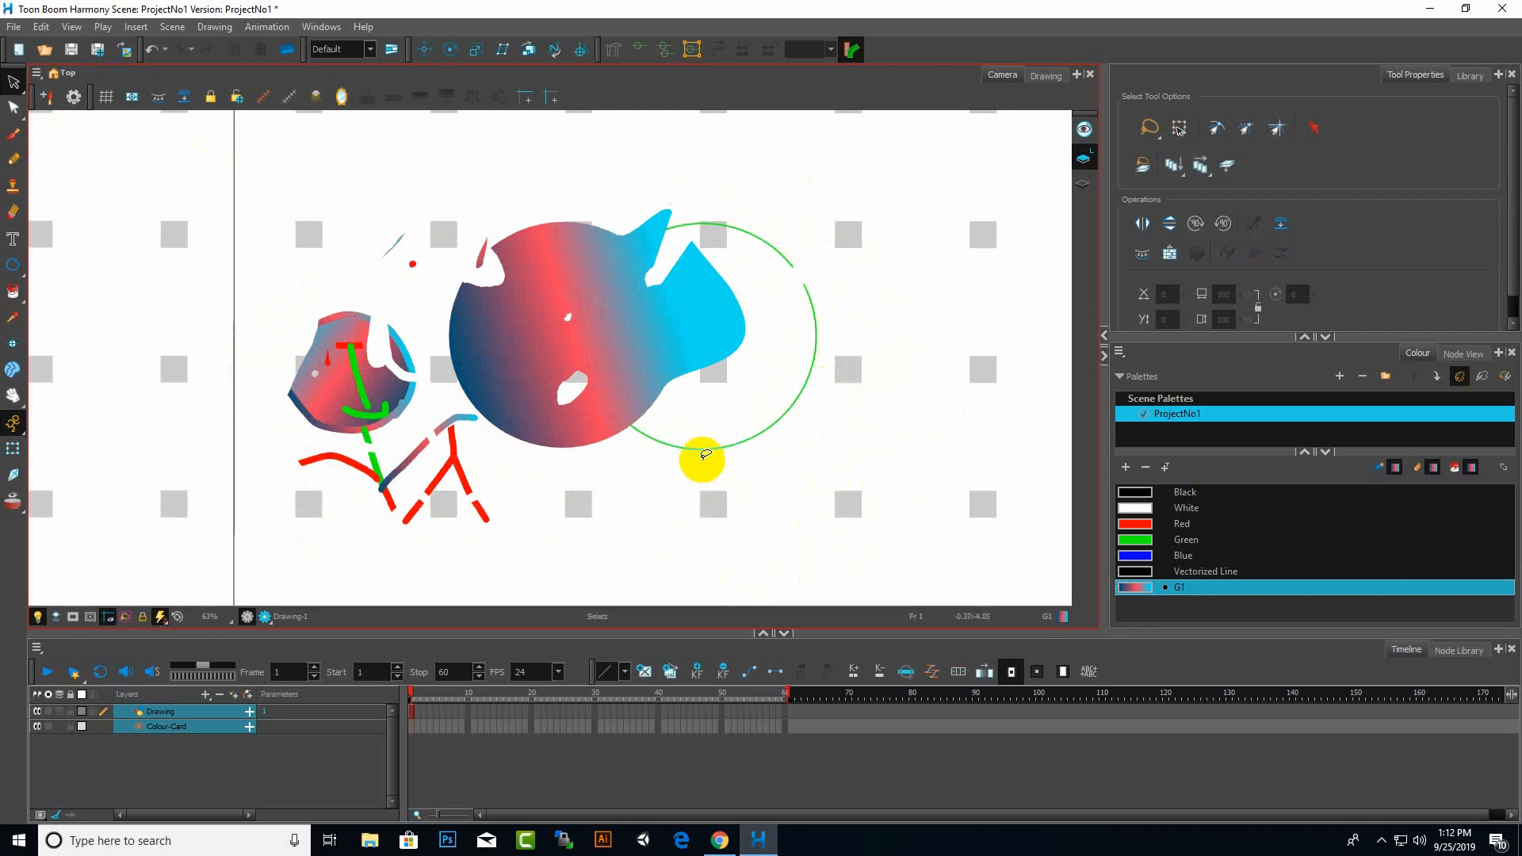
Select the large circle's gradient fill, rotate it clockwise and move it right over the green circle outline
{"action": "left_click", "coordinate": [602, 324]}
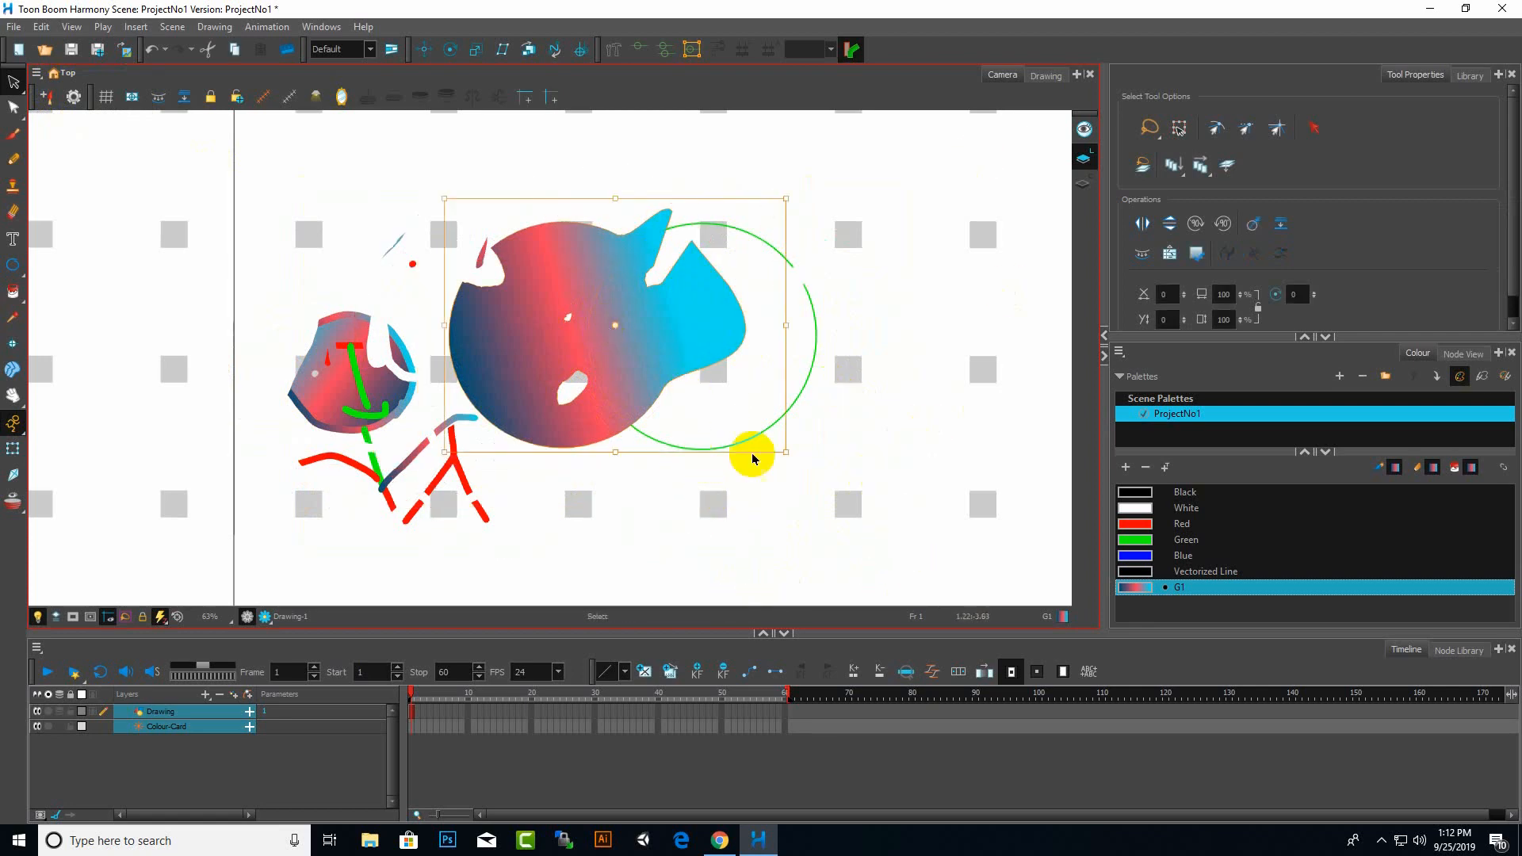
{"action": "left_click_drag", "start_coordinate": [801, 458], "coordinate": [768, 513]}
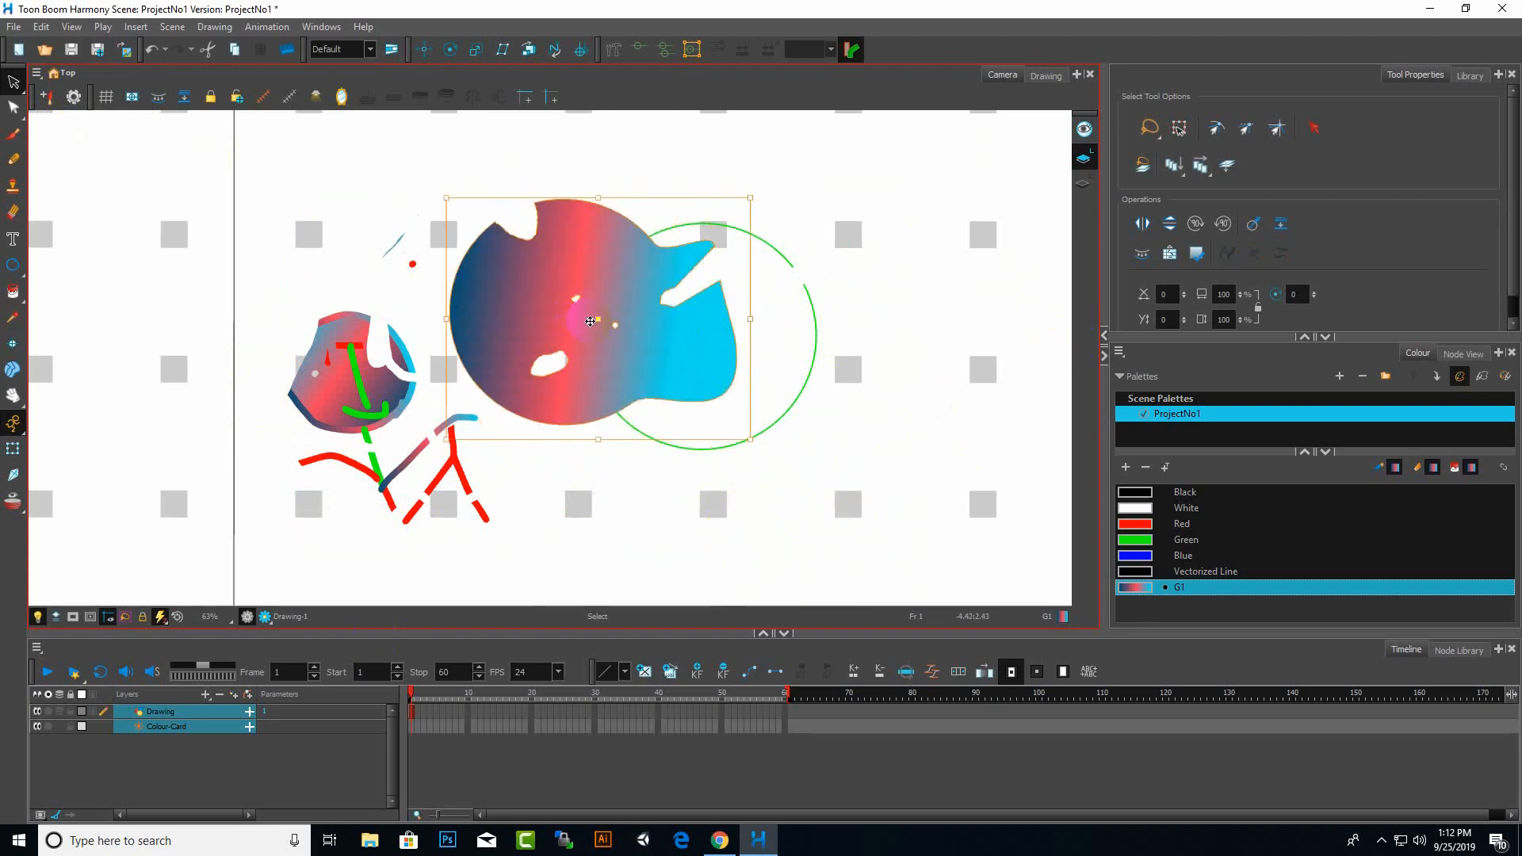
{"action": "left_click_drag", "start_coordinate": [582, 317], "coordinate": [664, 333]}
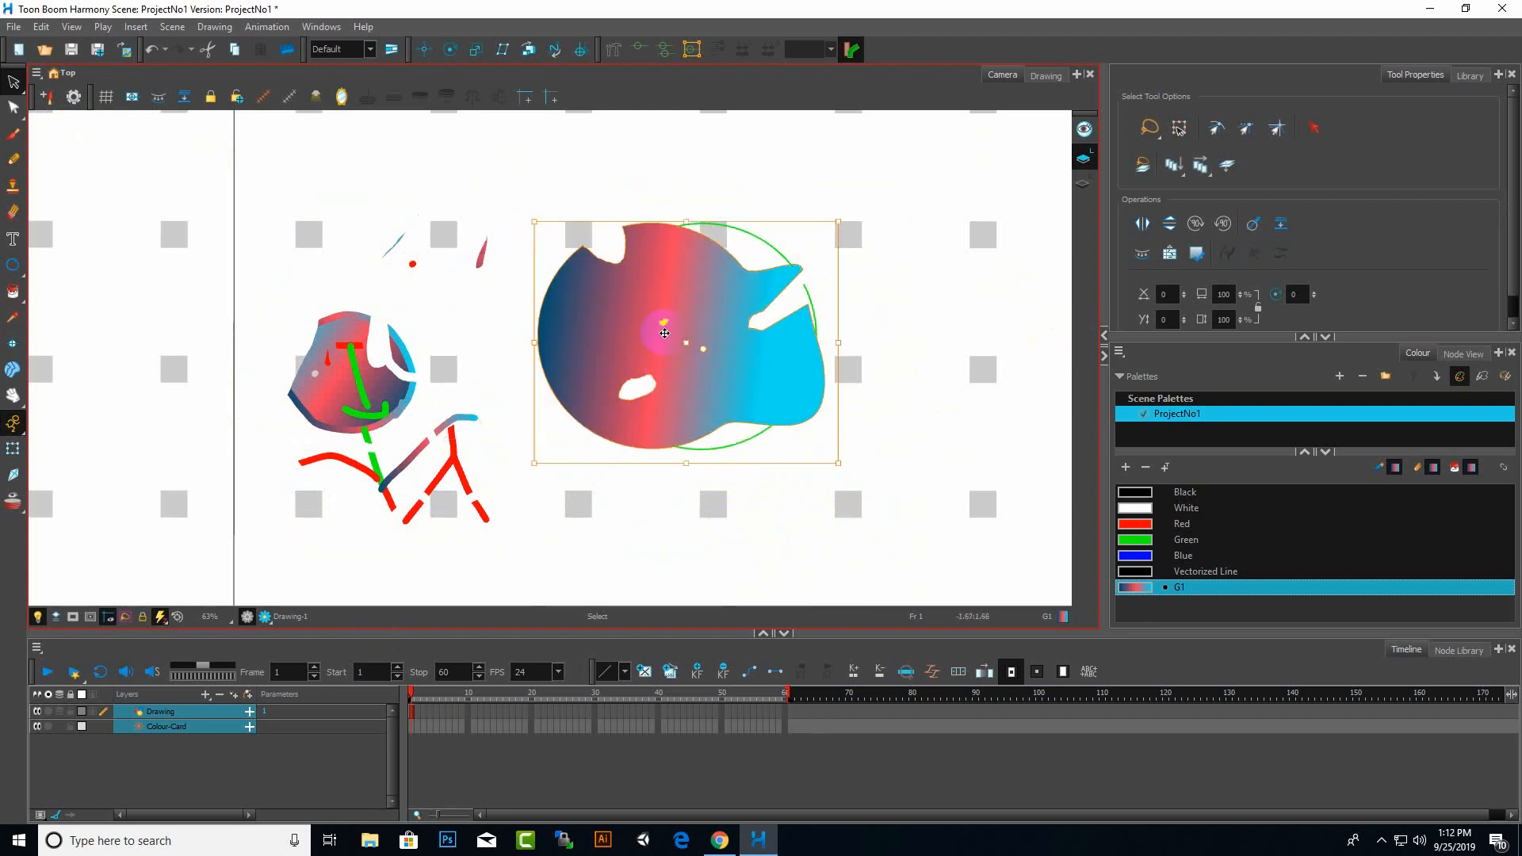
Pull the contour point at the bottom of the large gradient fill upward with the Contour Editor to dent its edge
{"action": "left_click", "coordinate": [14, 107]}
{"action": "left_click", "coordinate": [63, 105]}
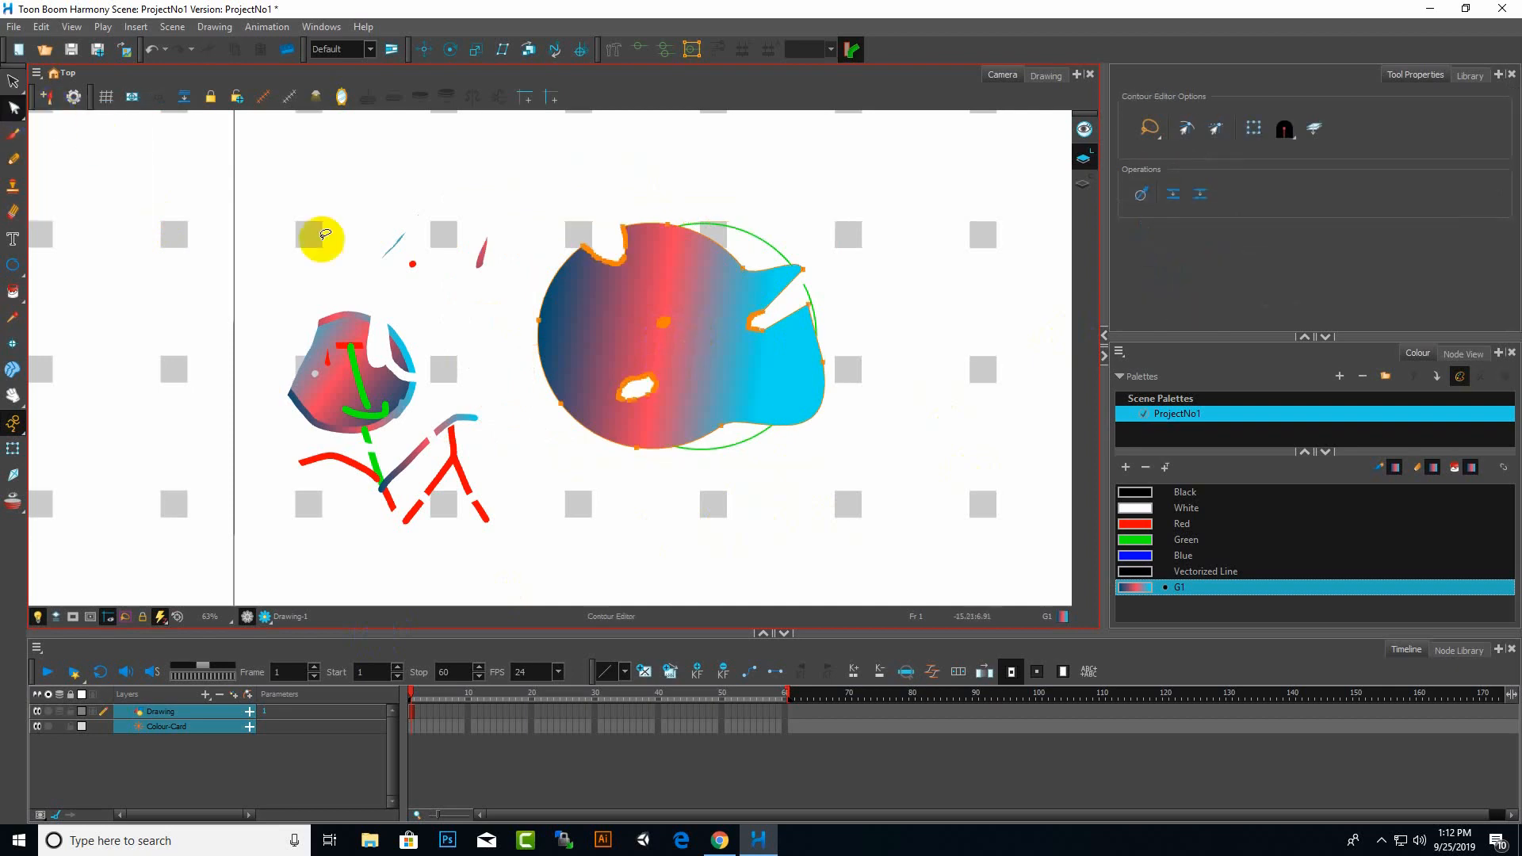
{"action": "left_click", "coordinate": [16, 119]}
{"action": "left_click", "coordinate": [54, 109]}
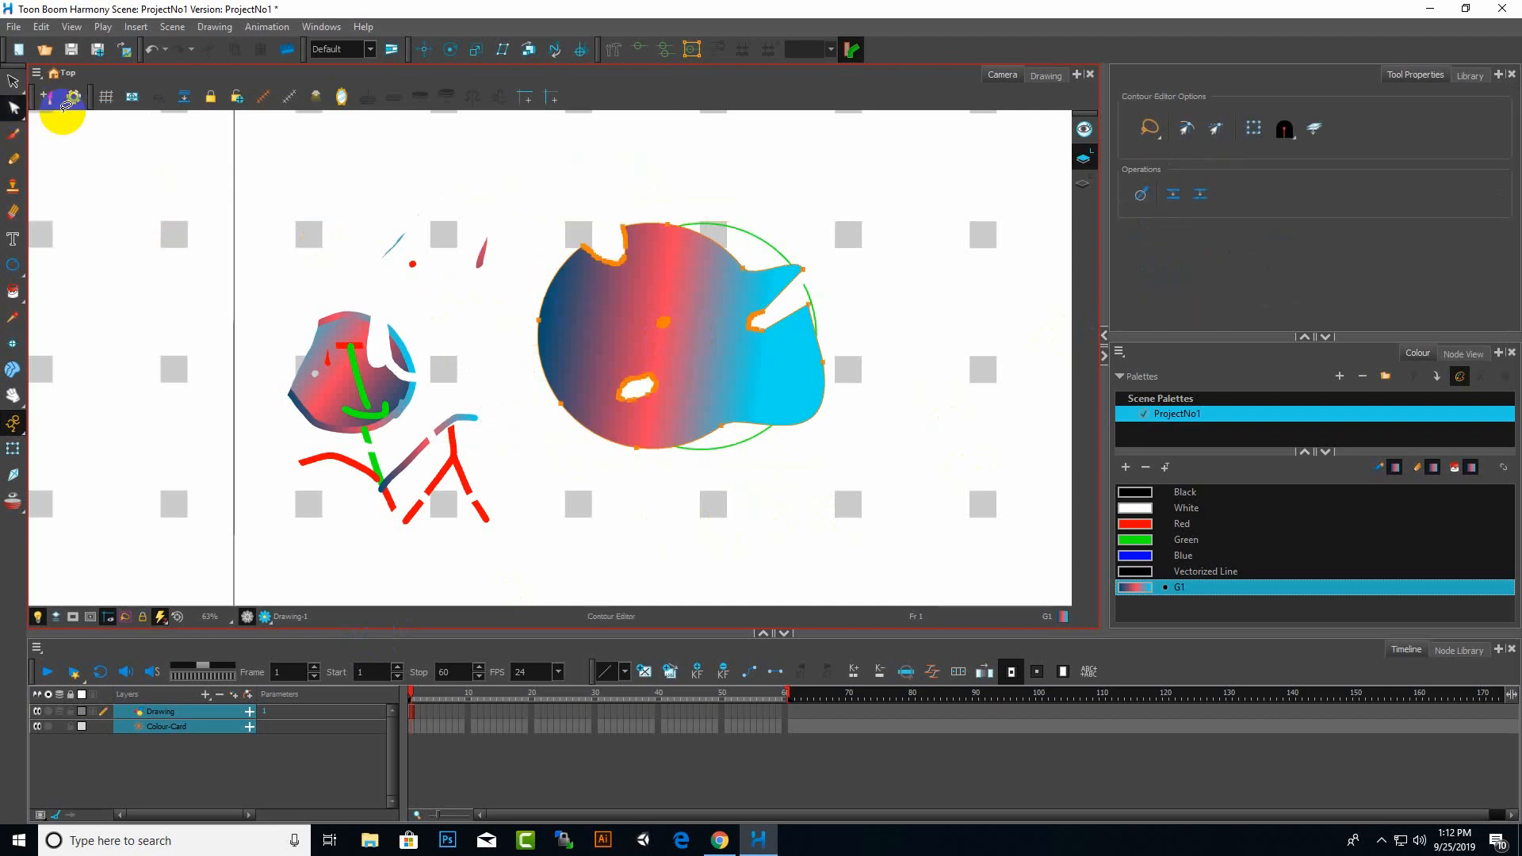
{"action": "left_click", "coordinate": [662, 241]}
{"action": "scroll", "coordinate": [662, 240], "scroll_direction": "up", "scroll_amount": 4}
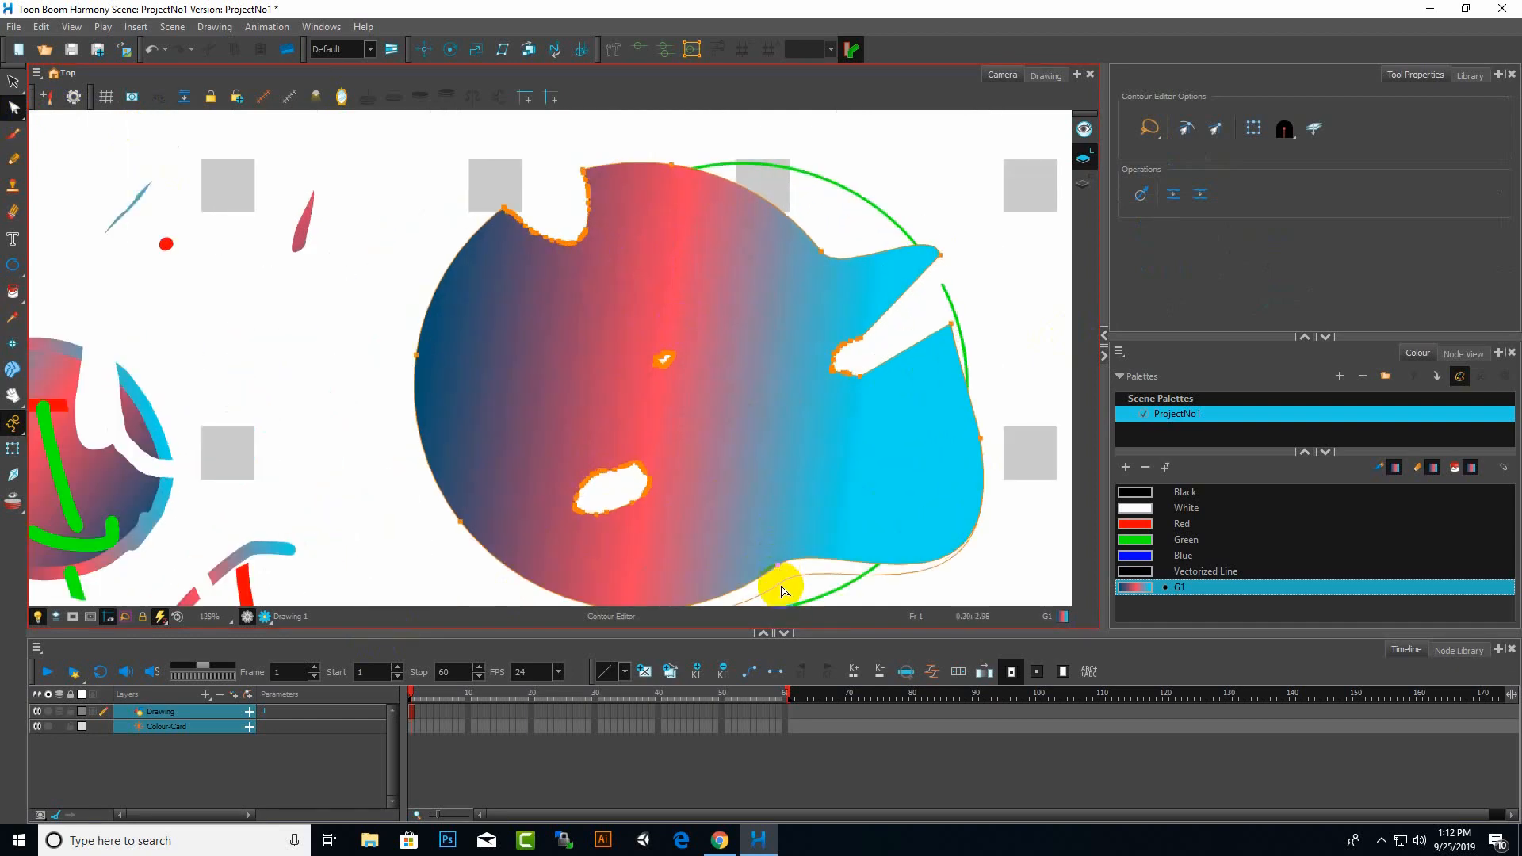
{"action": "scroll", "coordinate": [781, 571], "scroll_direction": "down", "scroll_amount": 4}
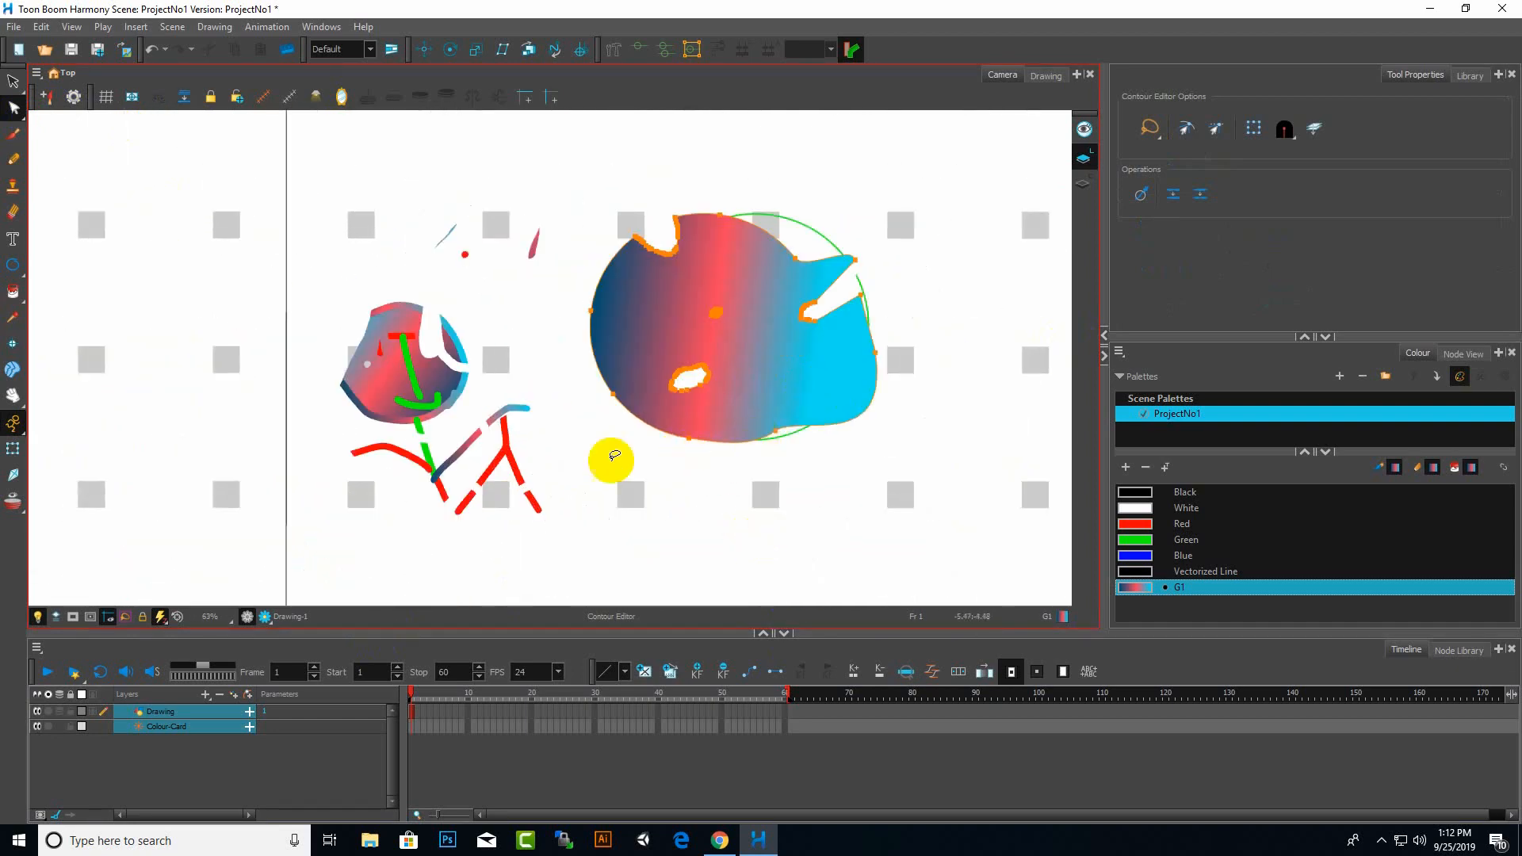
{"action": "left_click", "coordinate": [693, 437]}
{"action": "left_click_drag", "start_coordinate": [690, 446], "coordinate": [680, 418]}
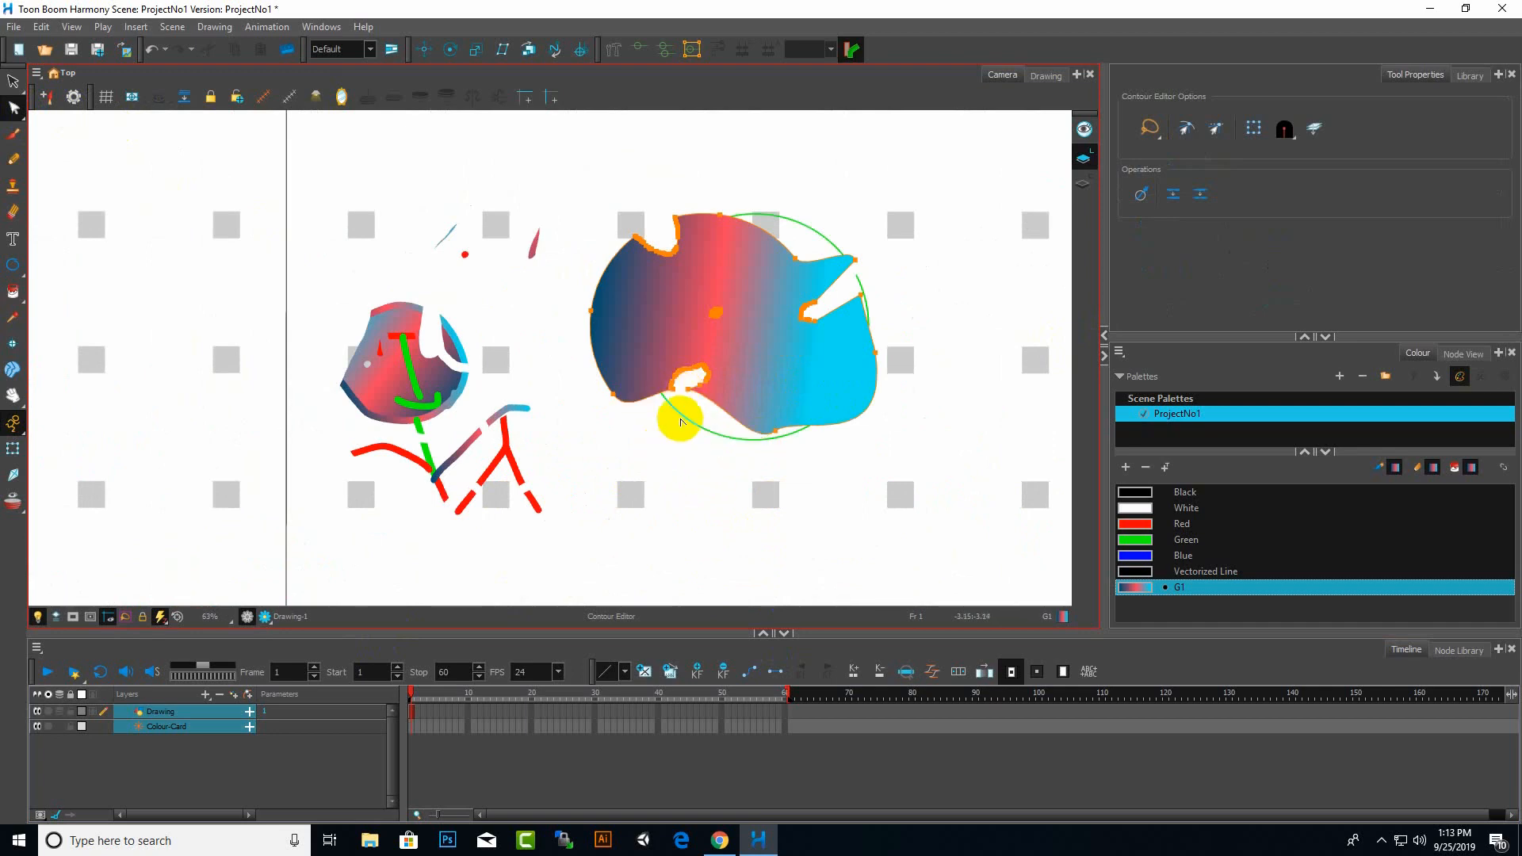
On the empty drawing, draw a large closed loop with the Brush tool and a smaller one to its right with the Pencil tool, using gradient G1
{"action": "left_click", "coordinate": [13, 133]}
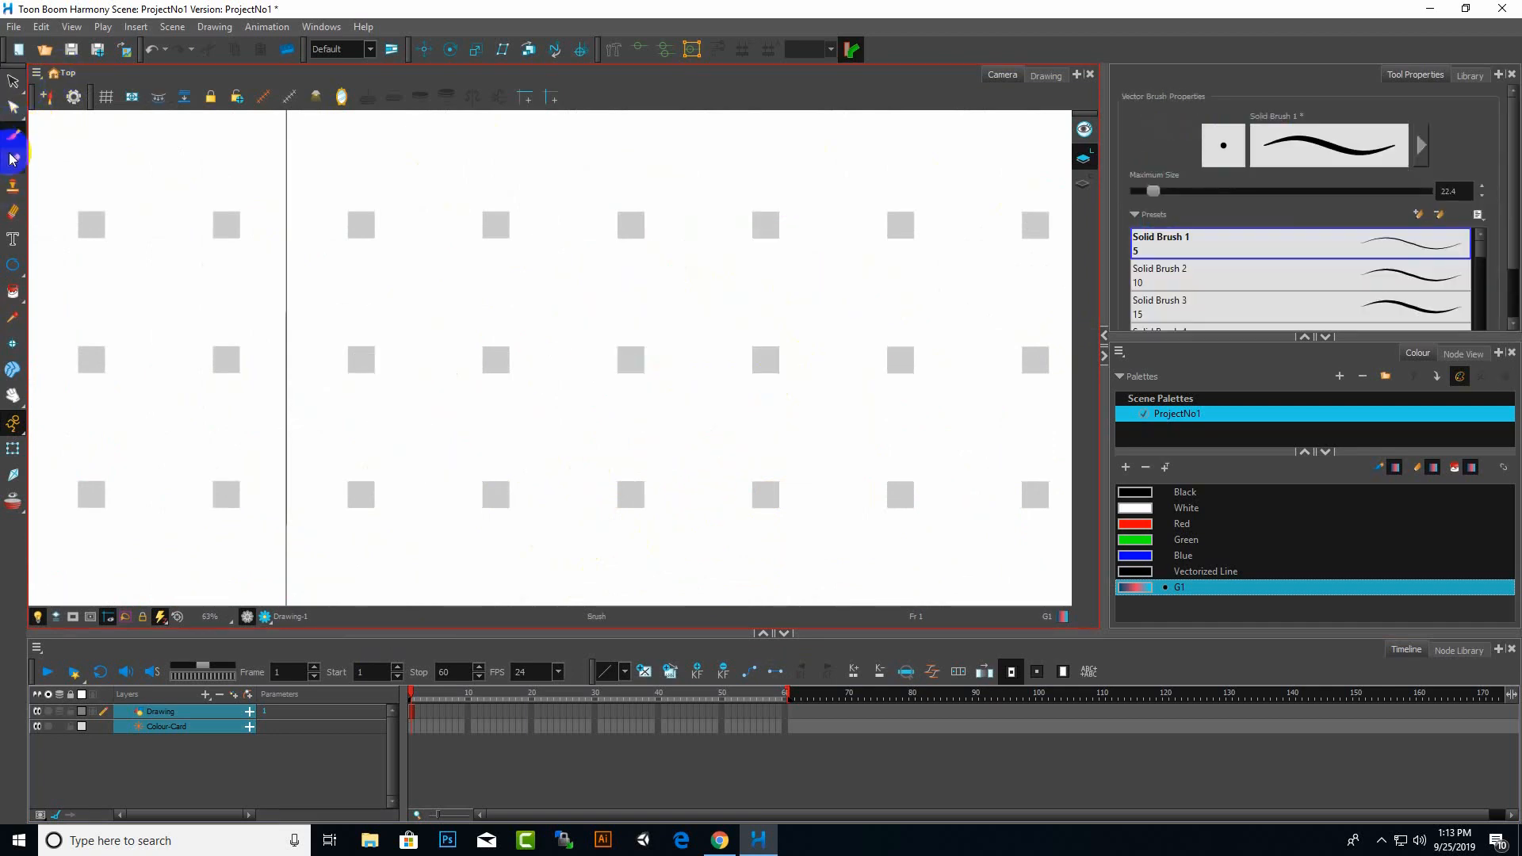
{"action": "left_click", "coordinate": [12, 159]}
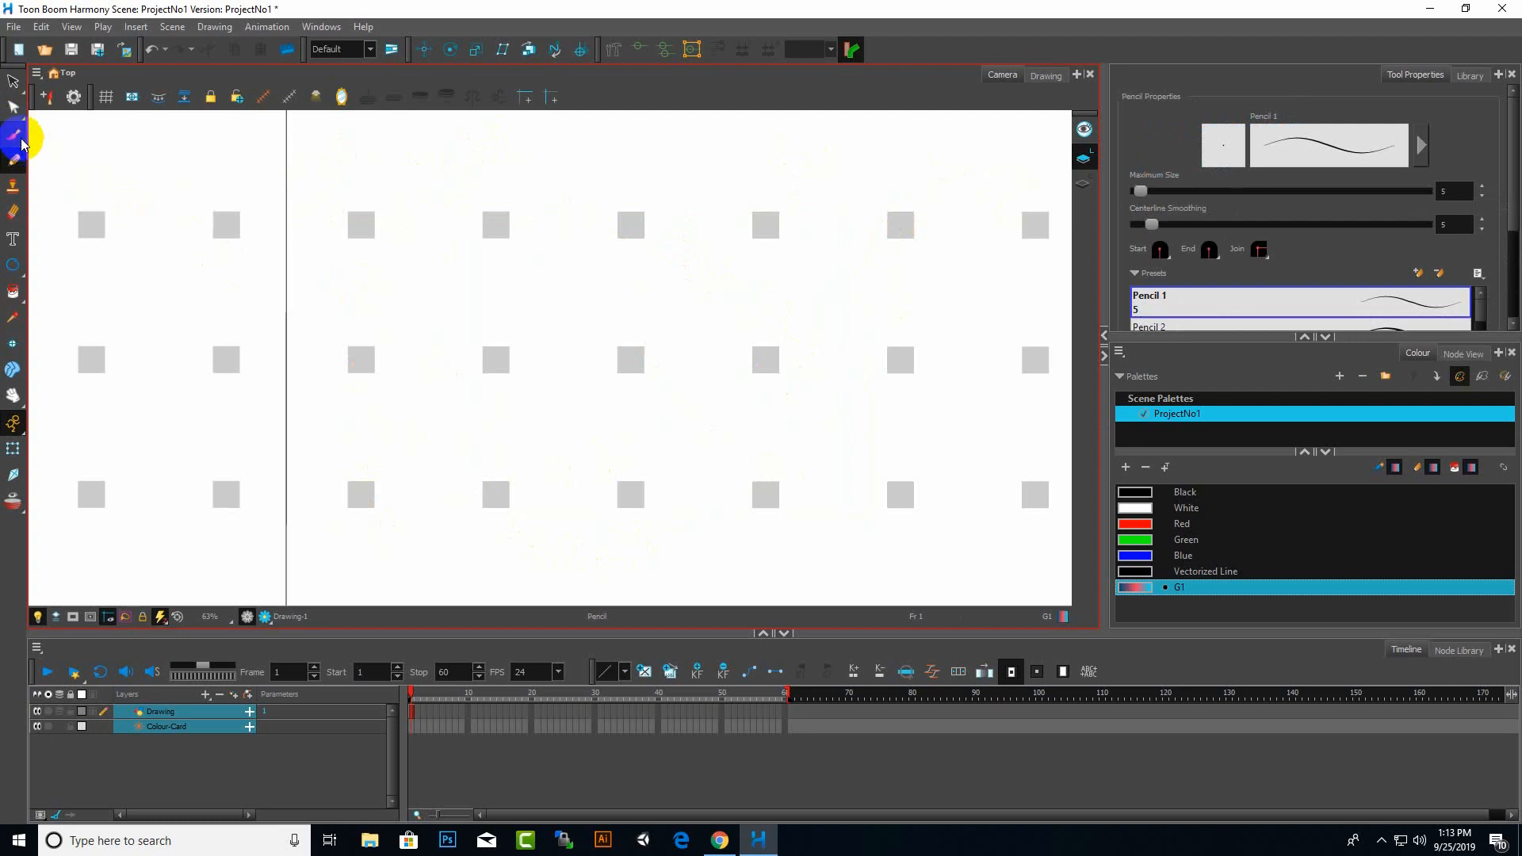
{"action": "left_click", "coordinate": [20, 138]}
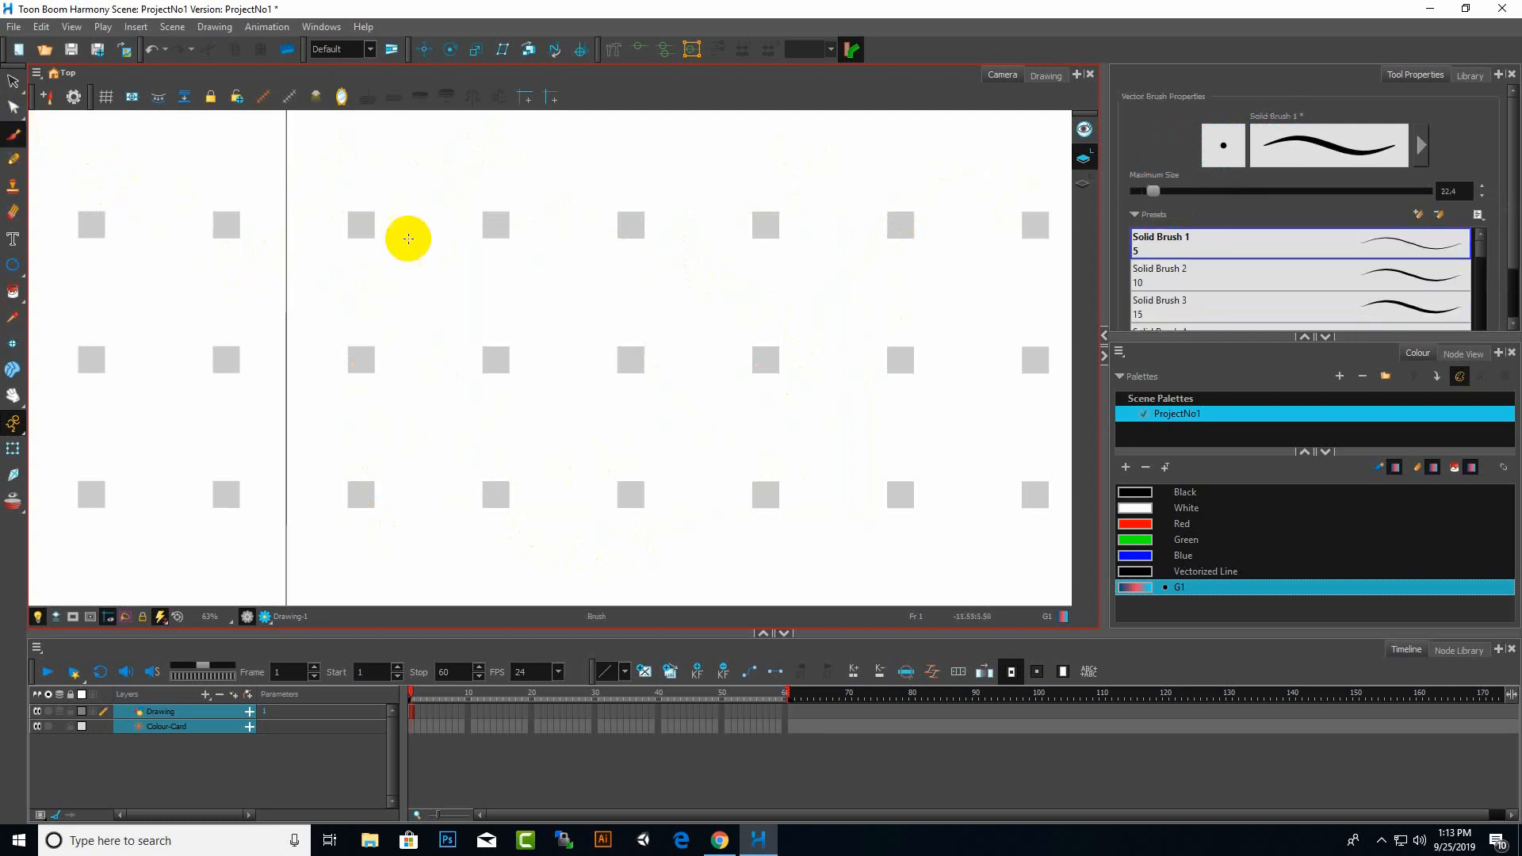
{"action": "mouse_move", "coordinate": [563, 298]}
{"action": "left_mouse_down"}
{"action": "mouse_move", "coordinate": [461, 279]}
{"action": "mouse_move", "coordinate": [424, 225]}
{"action": "mouse_move", "coordinate": [438, 182]}
{"action": "mouse_move", "coordinate": [502, 159]}
{"action": "mouse_move", "coordinate": [567, 190]}
{"action": "mouse_move", "coordinate": [562, 304]}
{"action": "left_mouse_up"}
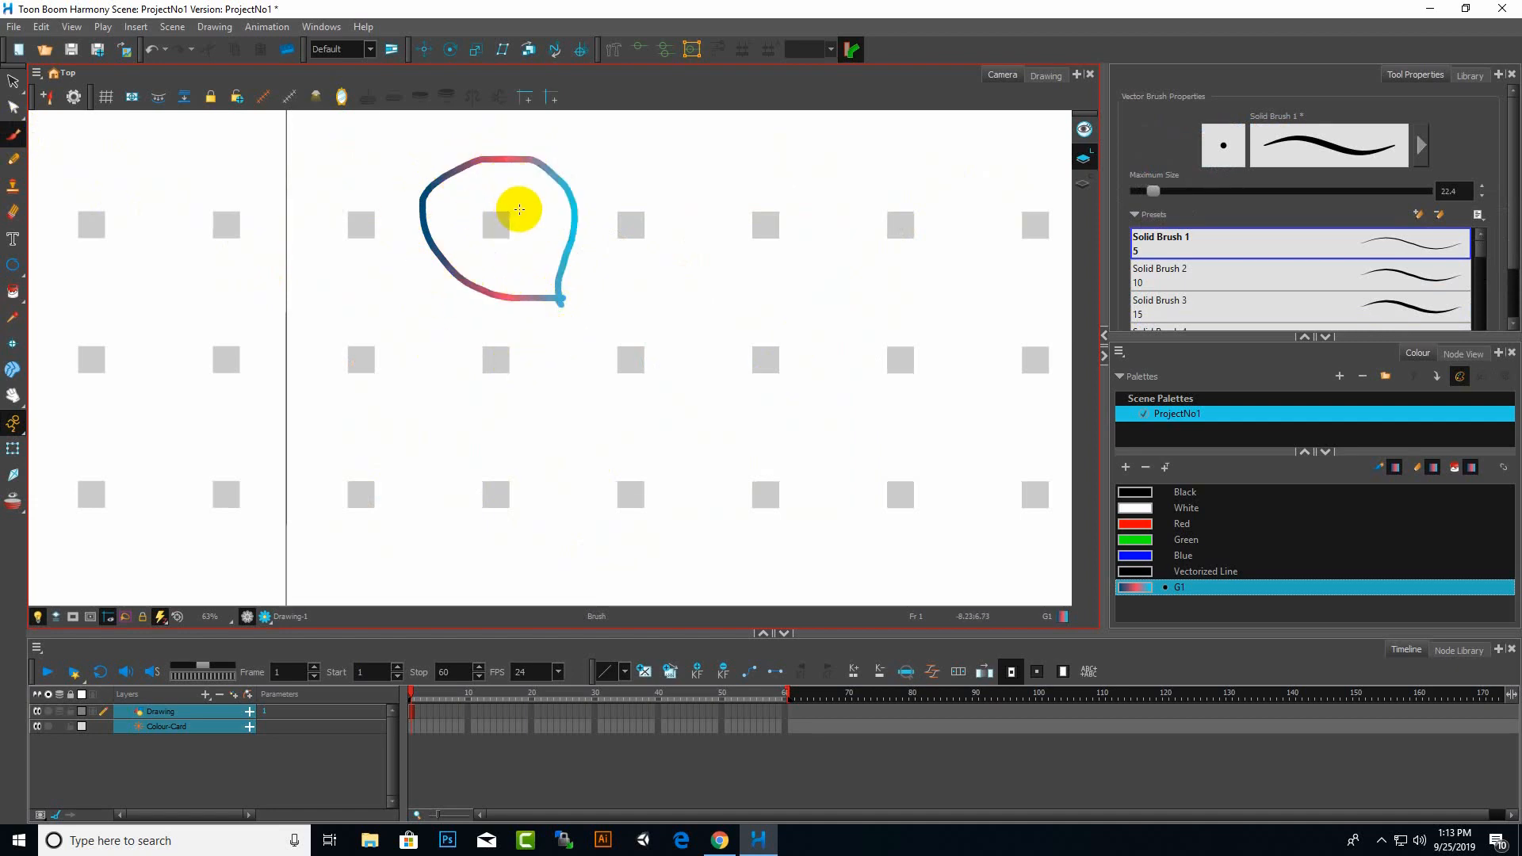
{"action": "left_click", "coordinate": [13, 161]}
{"action": "mouse_move", "coordinate": [714, 245]}
{"action": "left_mouse_down"}
{"action": "mouse_move", "coordinate": [683, 157]}
{"action": "mouse_move", "coordinate": [728, 161]}
{"action": "mouse_move", "coordinate": [714, 249]}
{"action": "left_mouse_up"}
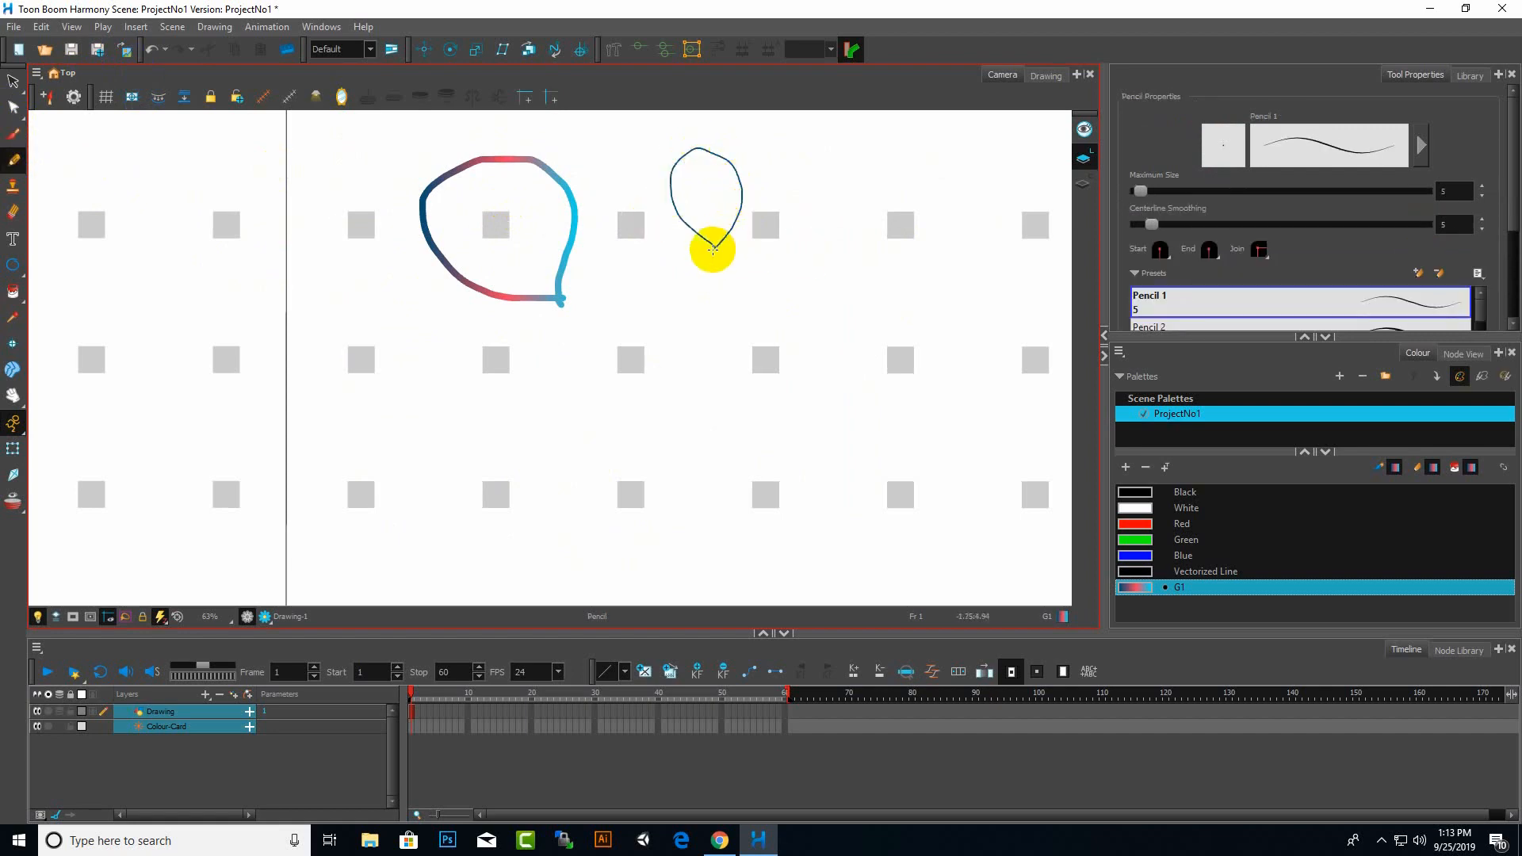
Pull the inner and outer contour points on the brush loop's right side apart with the Contour Editor to make the stroke bulge
{"action": "left_click", "coordinate": [13, 109]}
{"action": "left_click", "coordinate": [40, 103]}
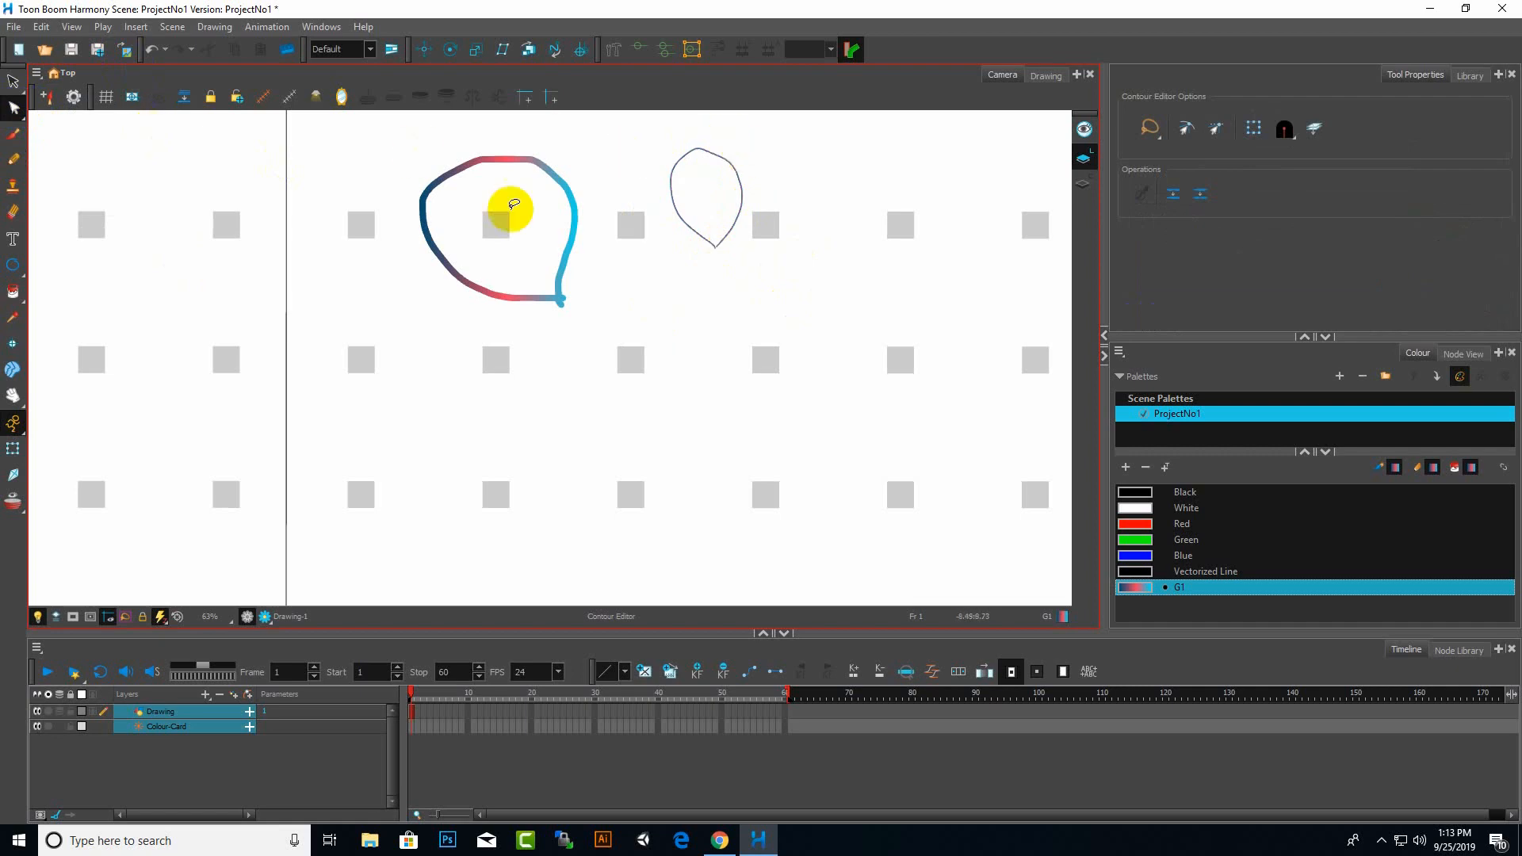
{"action": "left_click", "coordinate": [568, 187]}
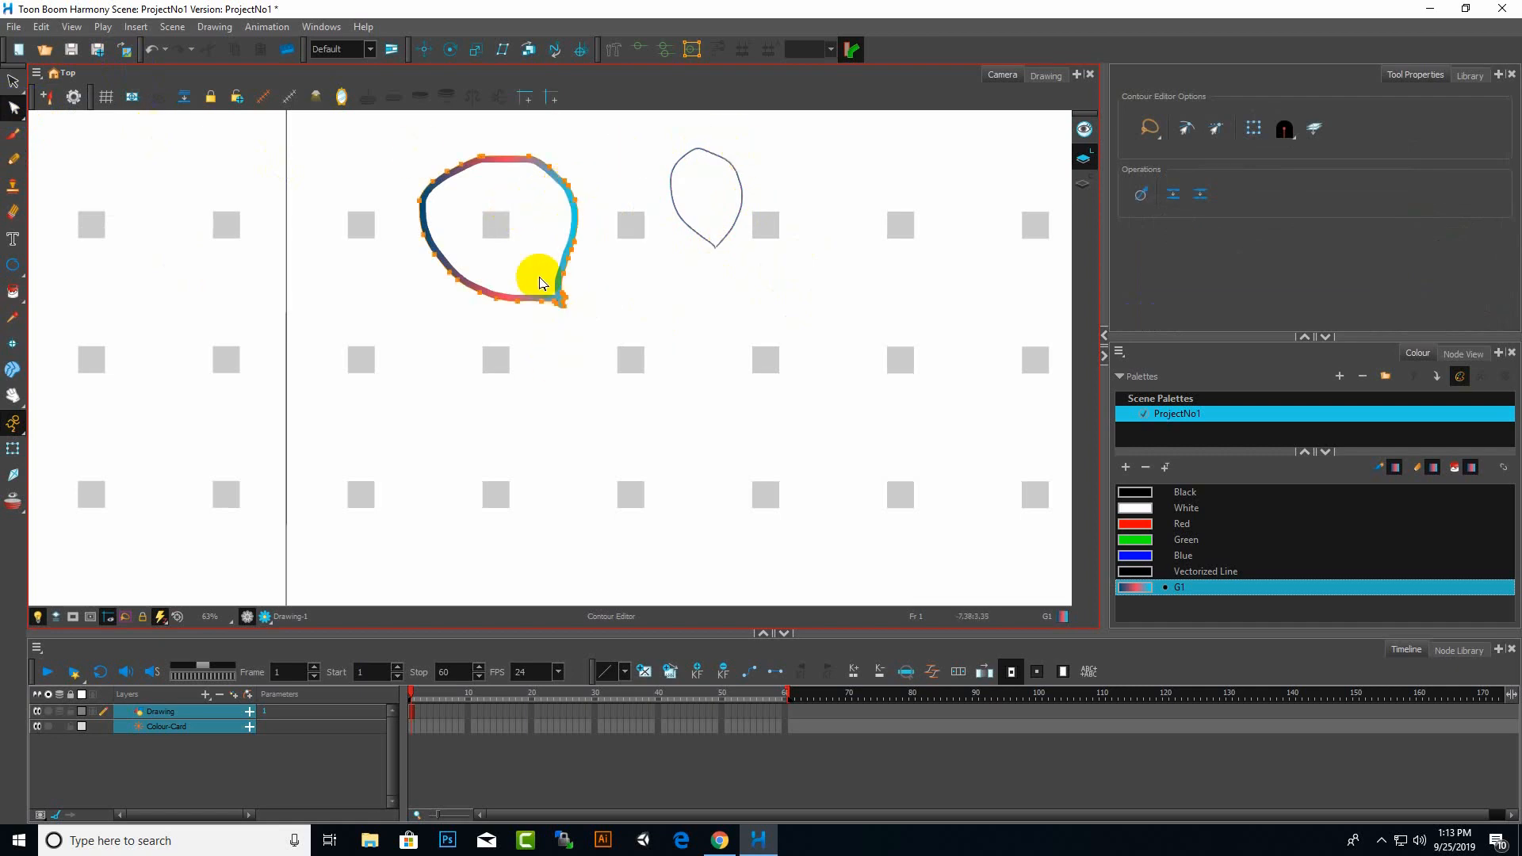
{"action": "scroll", "coordinate": [550, 217], "scroll_direction": "up", "scroll_amount": 3}
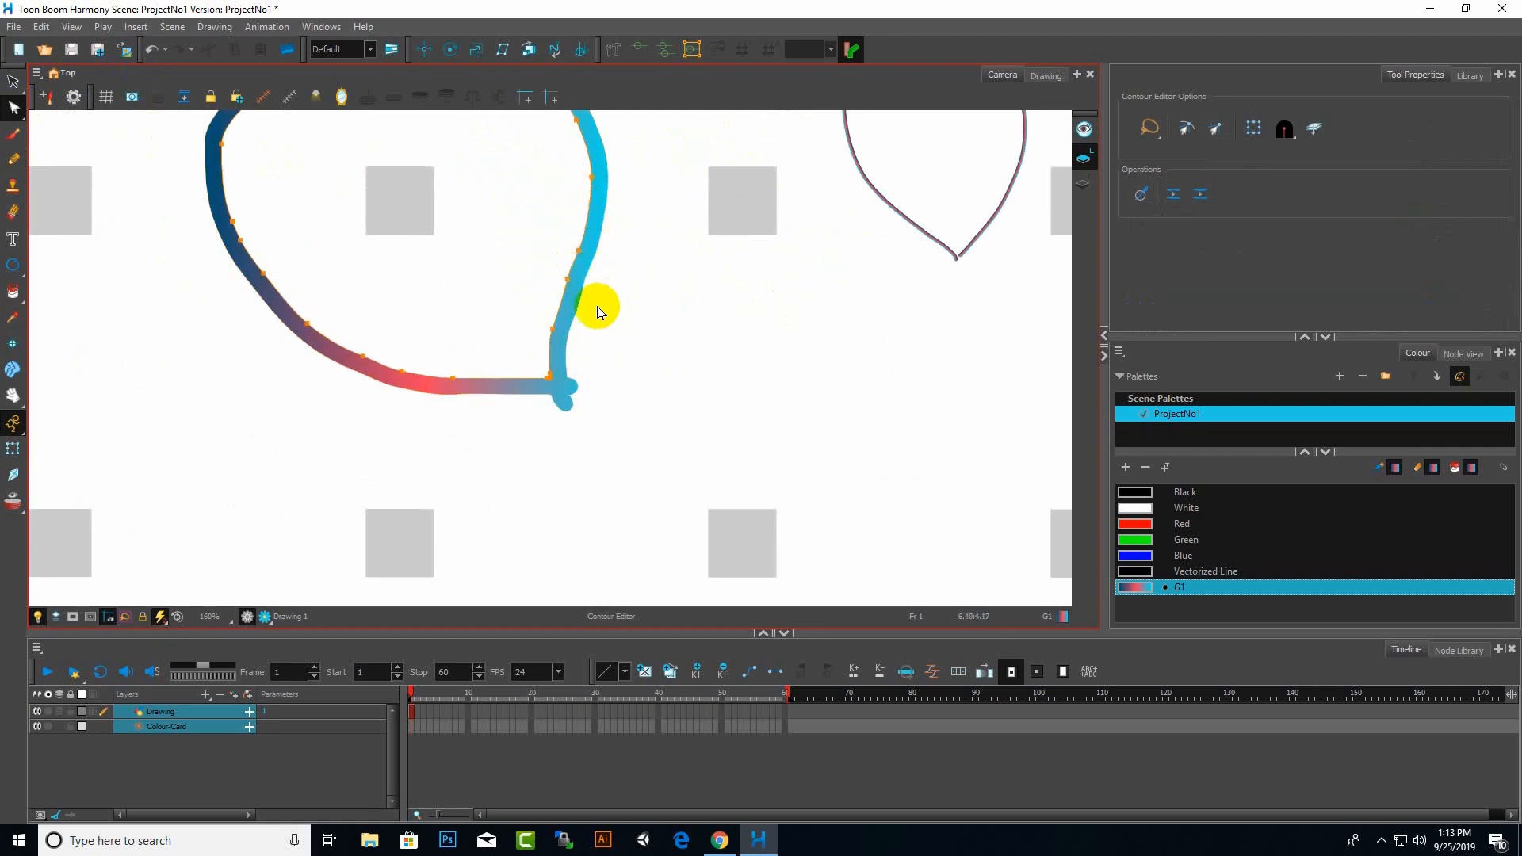
{"action": "scroll", "coordinate": [586, 285], "scroll_direction": "up", "scroll_amount": 2}
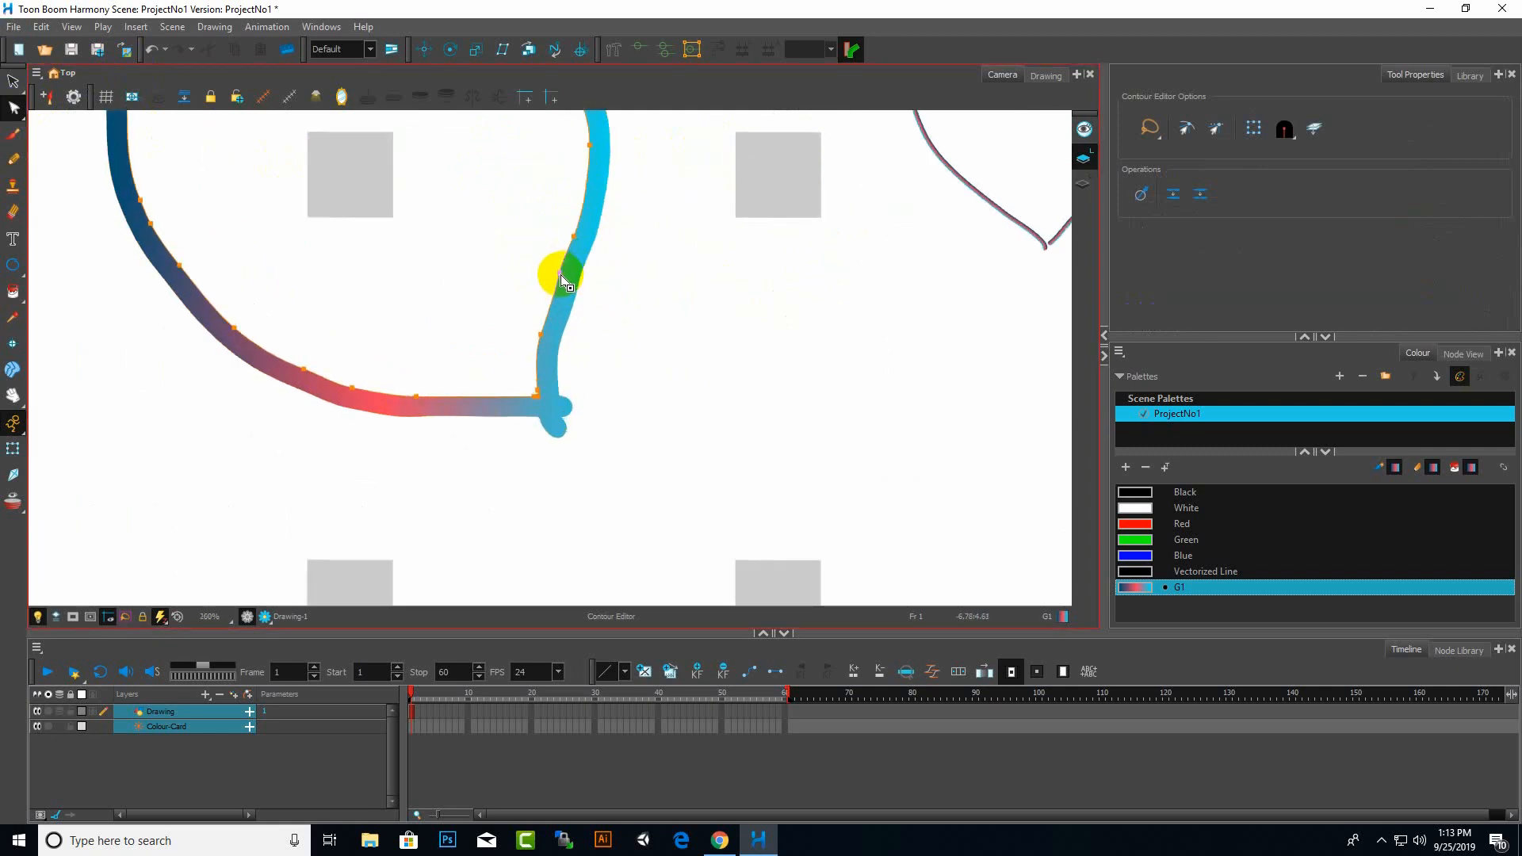
{"action": "left_click_drag", "start_coordinate": [555, 273], "coordinate": [628, 238]}
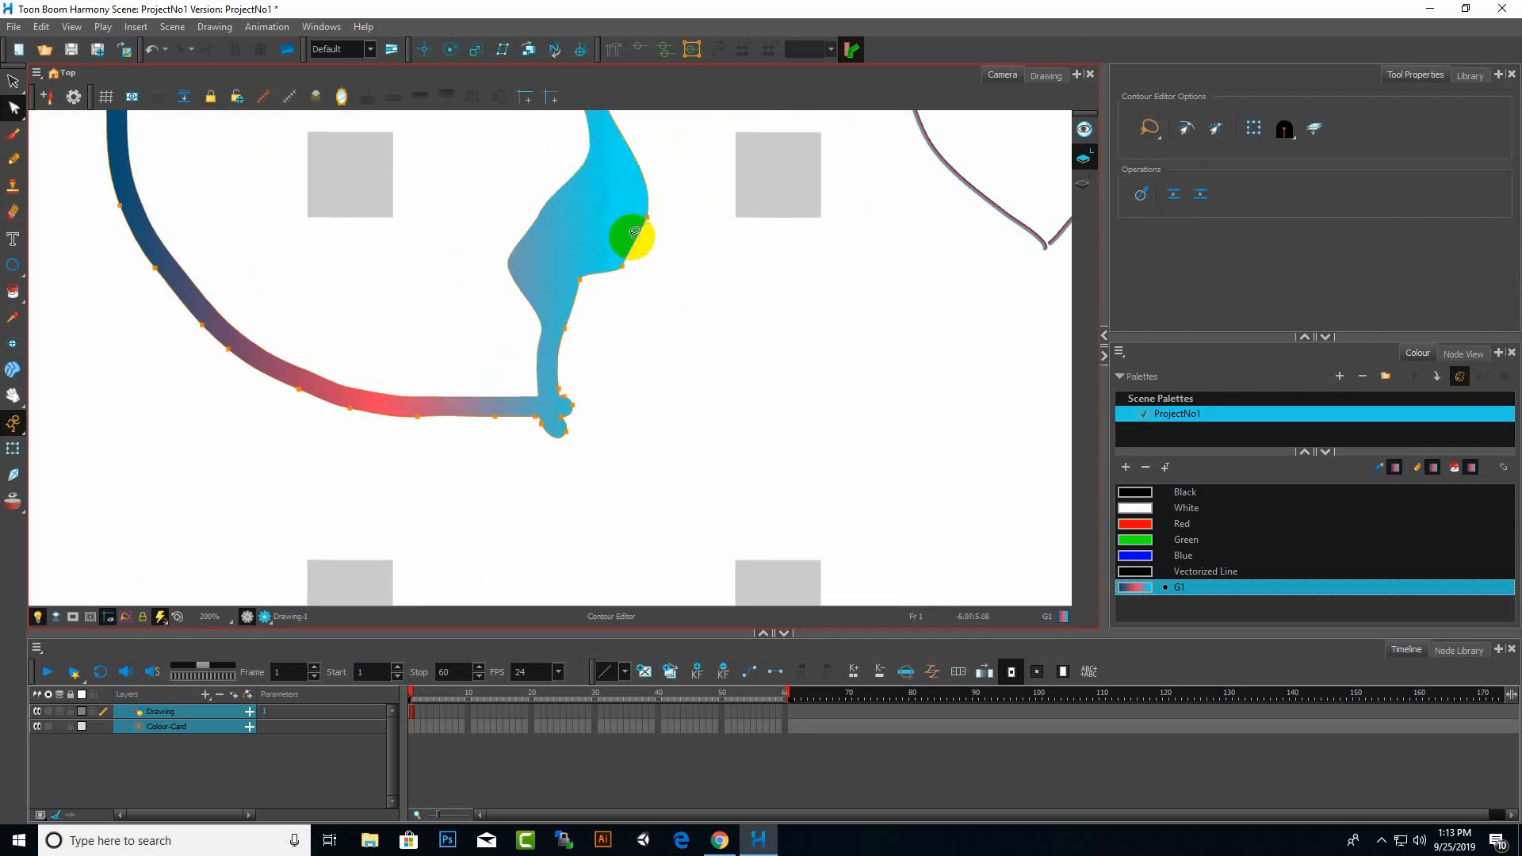
Reshape the pencil loop by pulling its left-side, lower-right and bottom contour points outward with the Contour Editor
{"action": "scroll", "coordinate": [626, 240], "scroll_direction": "down", "scroll_amount": 5}
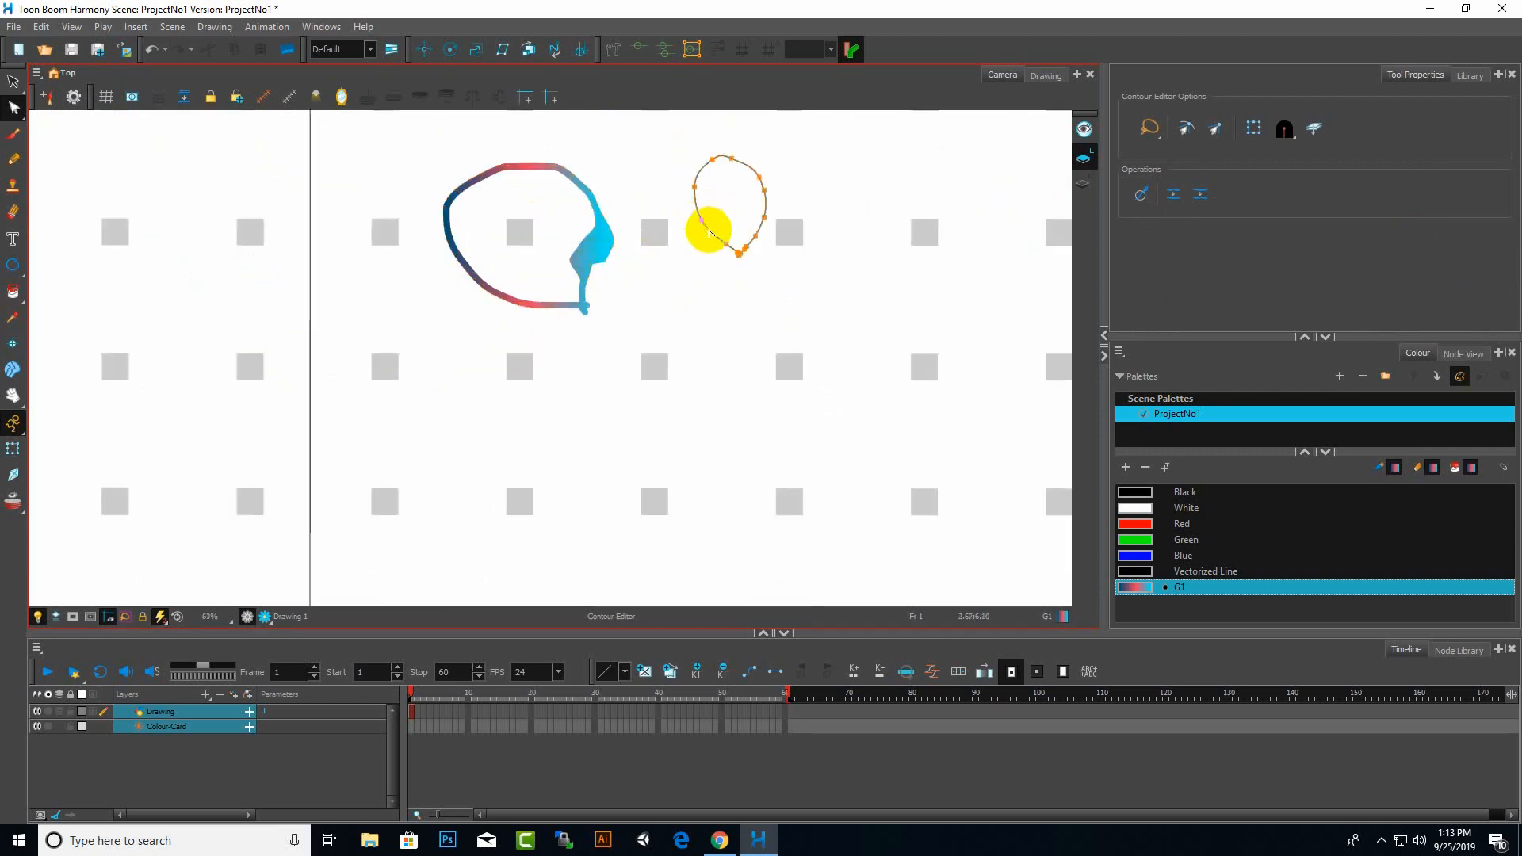
{"action": "scroll", "coordinate": [788, 177], "scroll_direction": "up", "scroll_amount": 5}
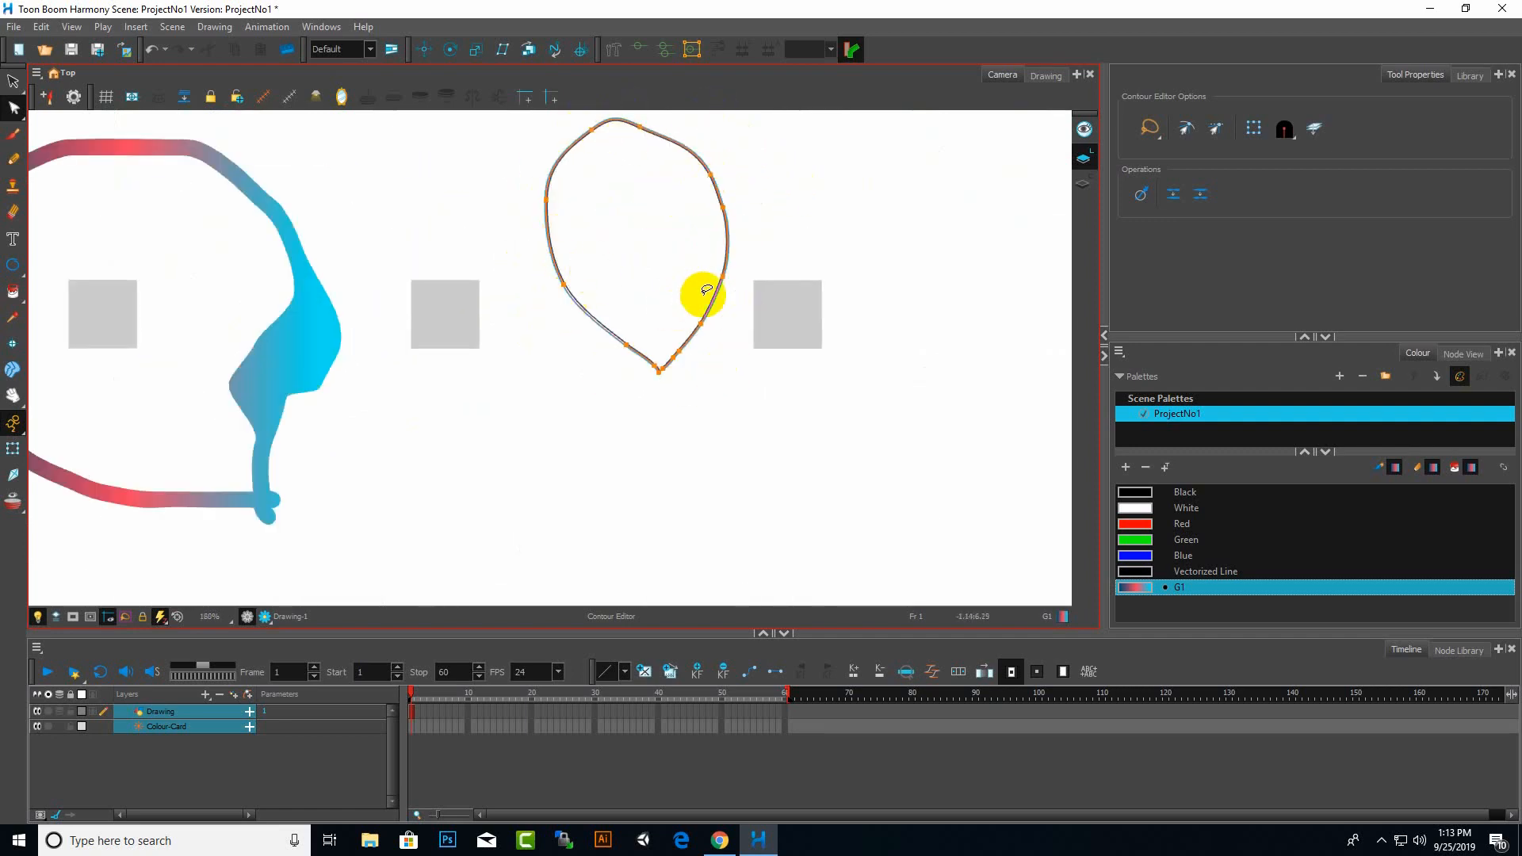
{"action": "scroll", "coordinate": [559, 290], "scroll_direction": "up", "scroll_amount": 2}
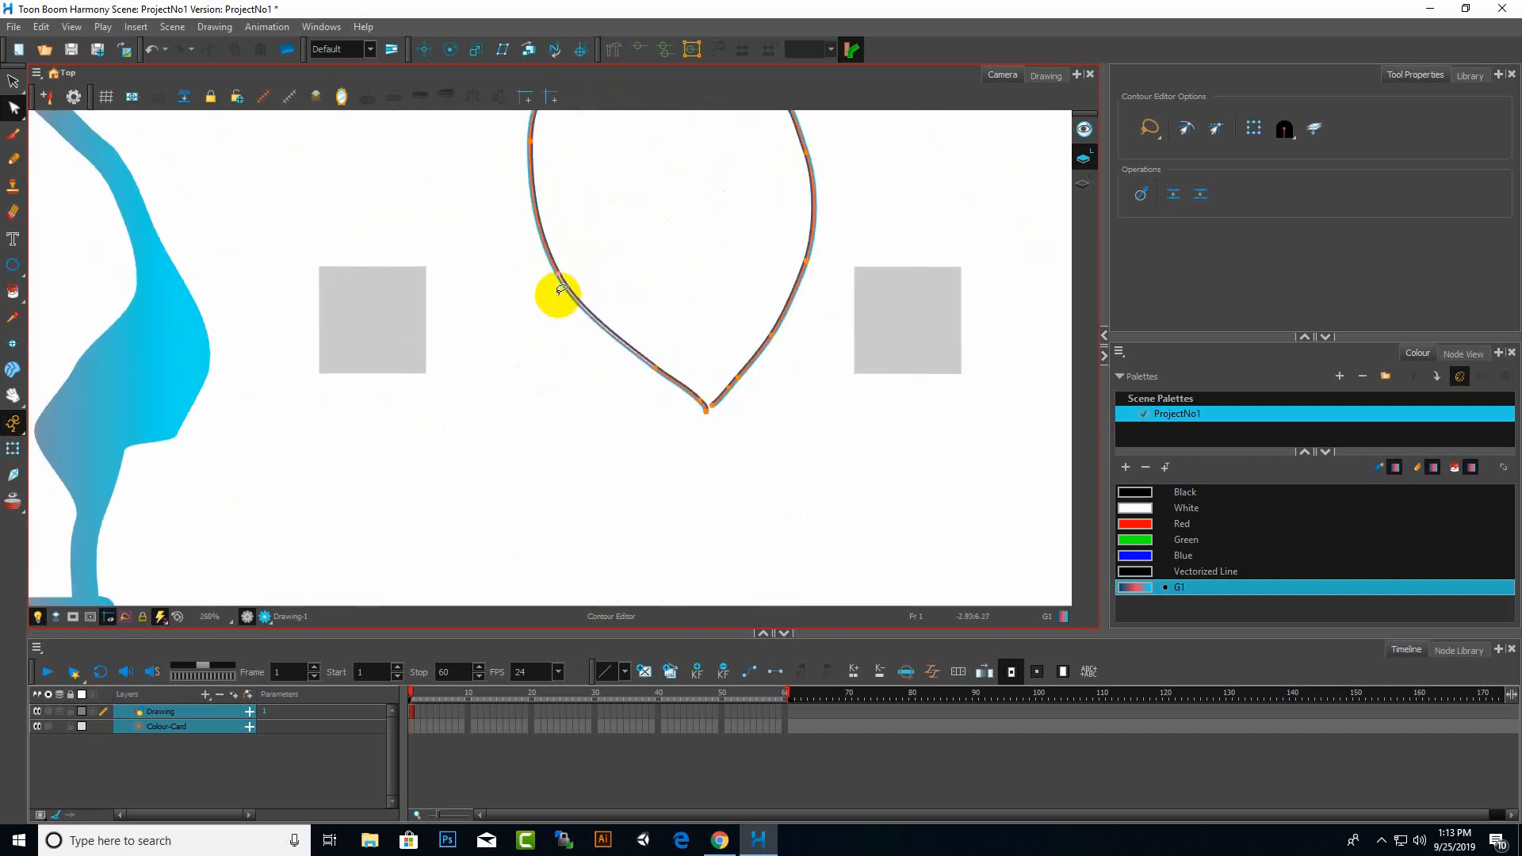
{"action": "left_click_drag", "start_coordinate": [559, 278], "coordinate": [441, 319]}
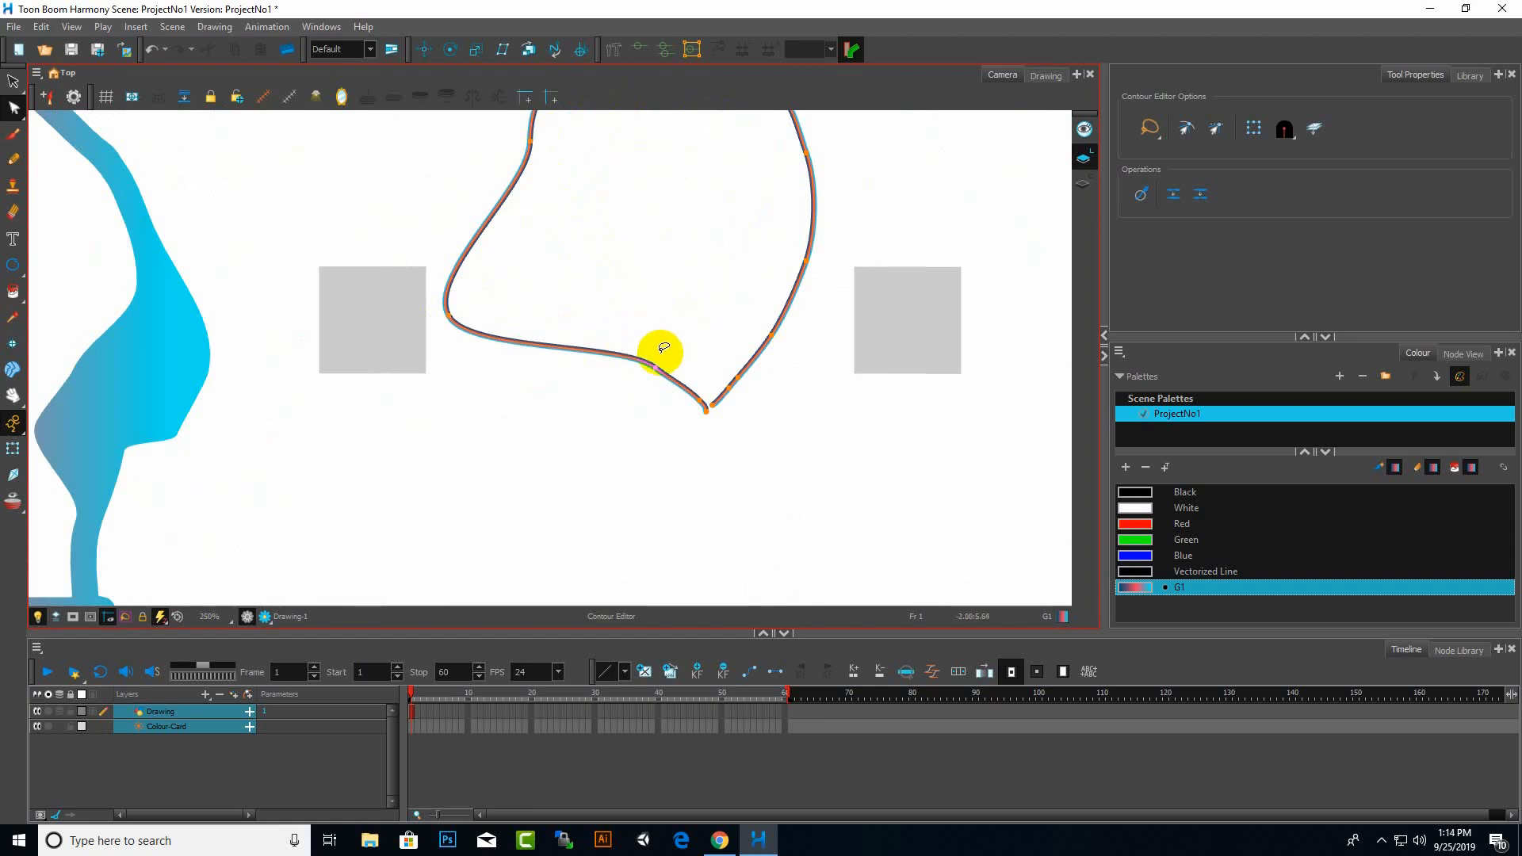
{"action": "left_click_drag", "start_coordinate": [531, 147], "coordinate": [441, 159]}
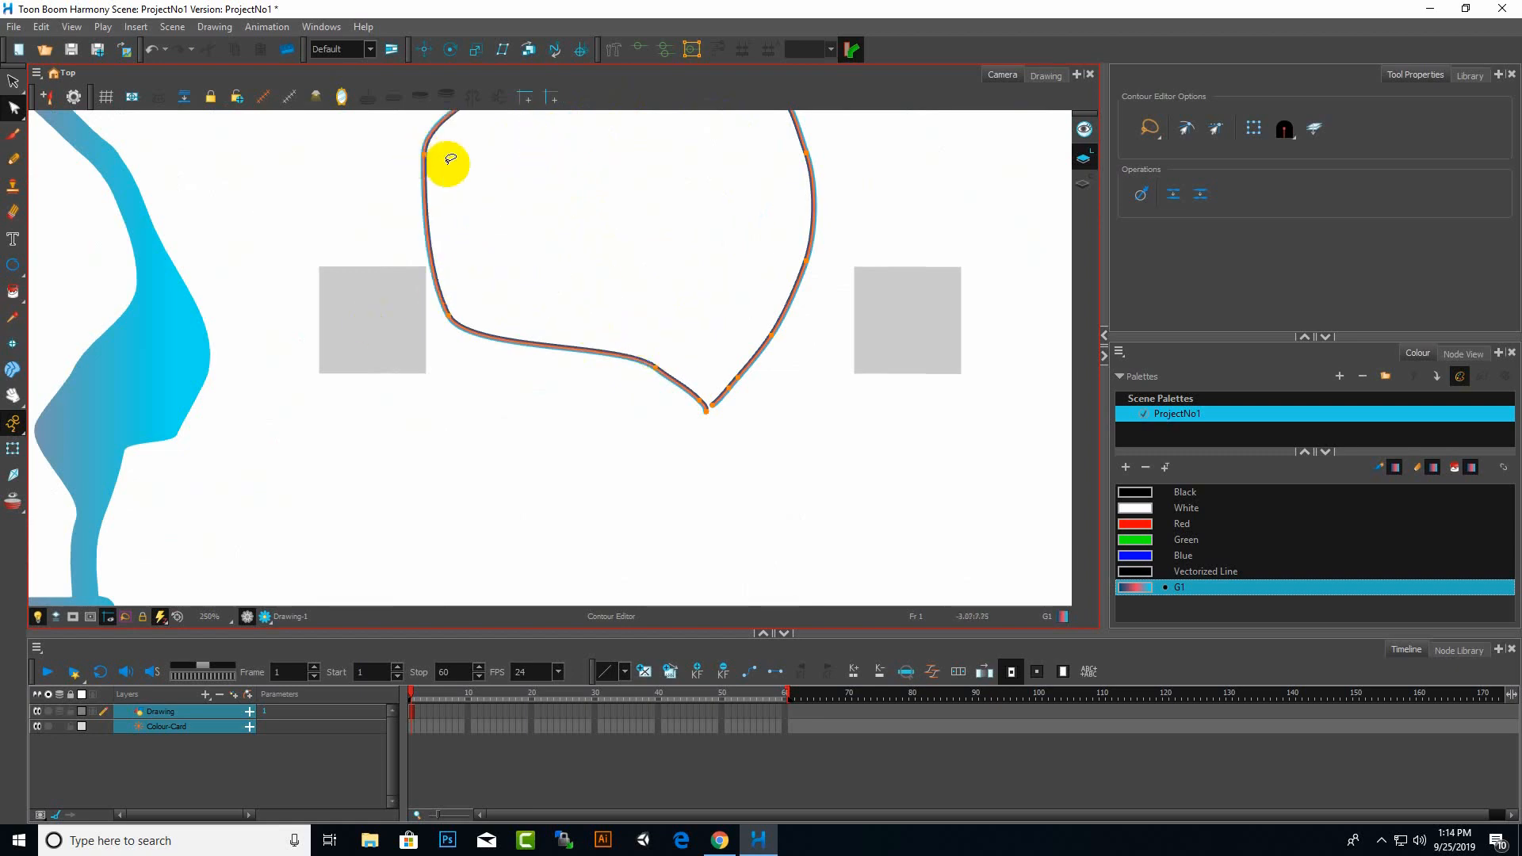
{"action": "scroll", "coordinate": [501, 222], "scroll_direction": "down", "scroll_amount": 2}
{"action": "left_click_drag", "start_coordinate": [640, 284], "coordinate": [678, 289]}
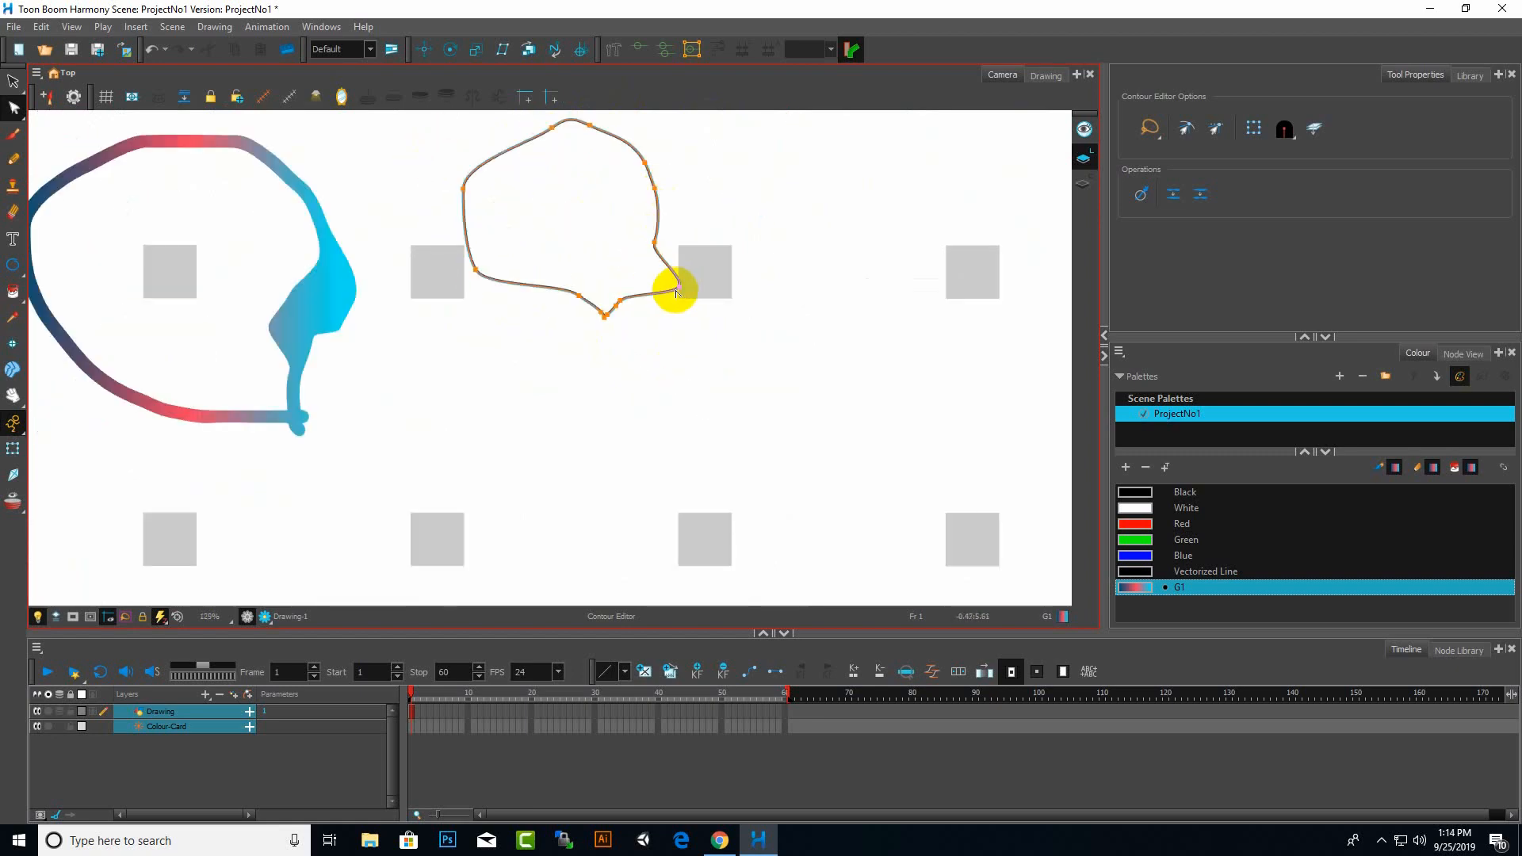
{"action": "mouse_move", "coordinate": [580, 297]}
{"action": "left_mouse_down"}
{"action": "mouse_move", "coordinate": [535, 334]}
{"action": "mouse_move", "coordinate": [578, 337]}
{"action": "left_mouse_up"}
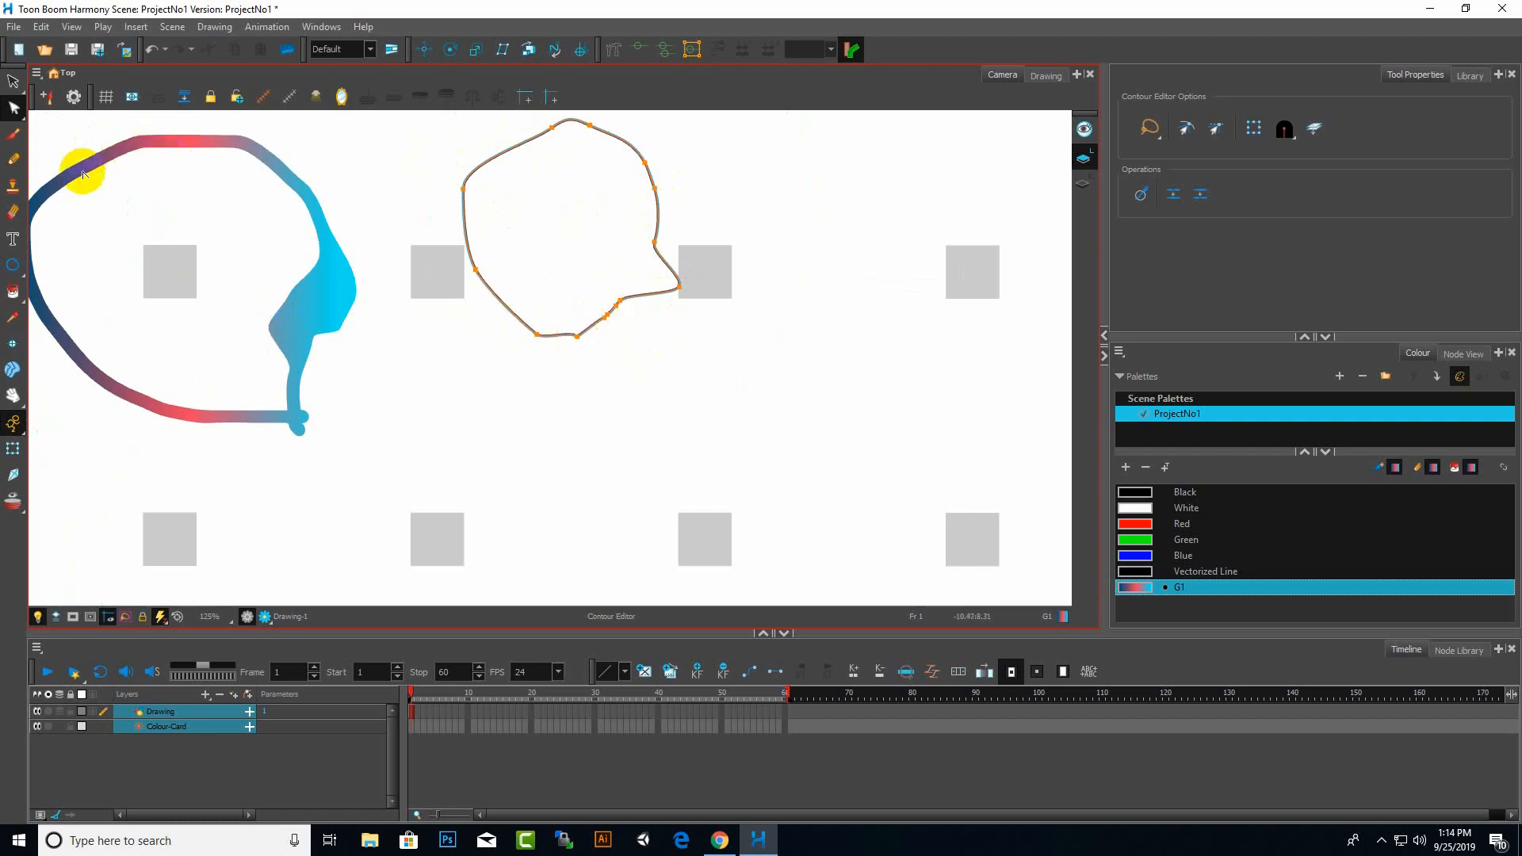
{"action": "scroll", "coordinate": [639, 388], "scroll_direction": "down", "scroll_amount": 2}
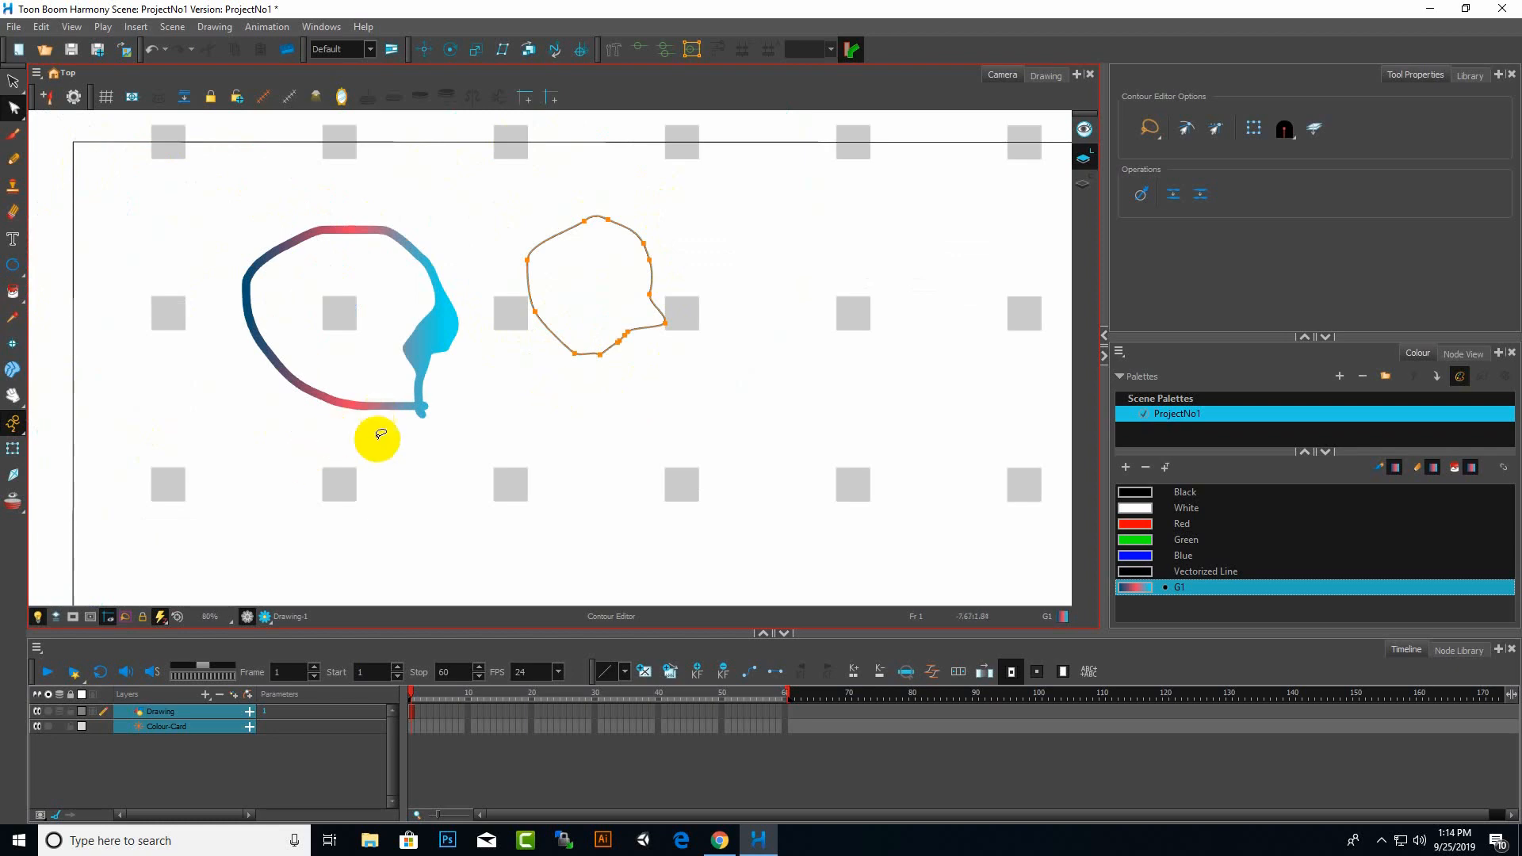
{"action": "scroll", "coordinate": [944, 391], "scroll_direction": "down", "scroll_amount": 2}
{"action": "scroll", "coordinate": [557, 456], "scroll_direction": "up", "scroll_amount": 1}
{"action": "scroll", "coordinate": [254, 354], "scroll_direction": "down", "scroll_amount": 3}
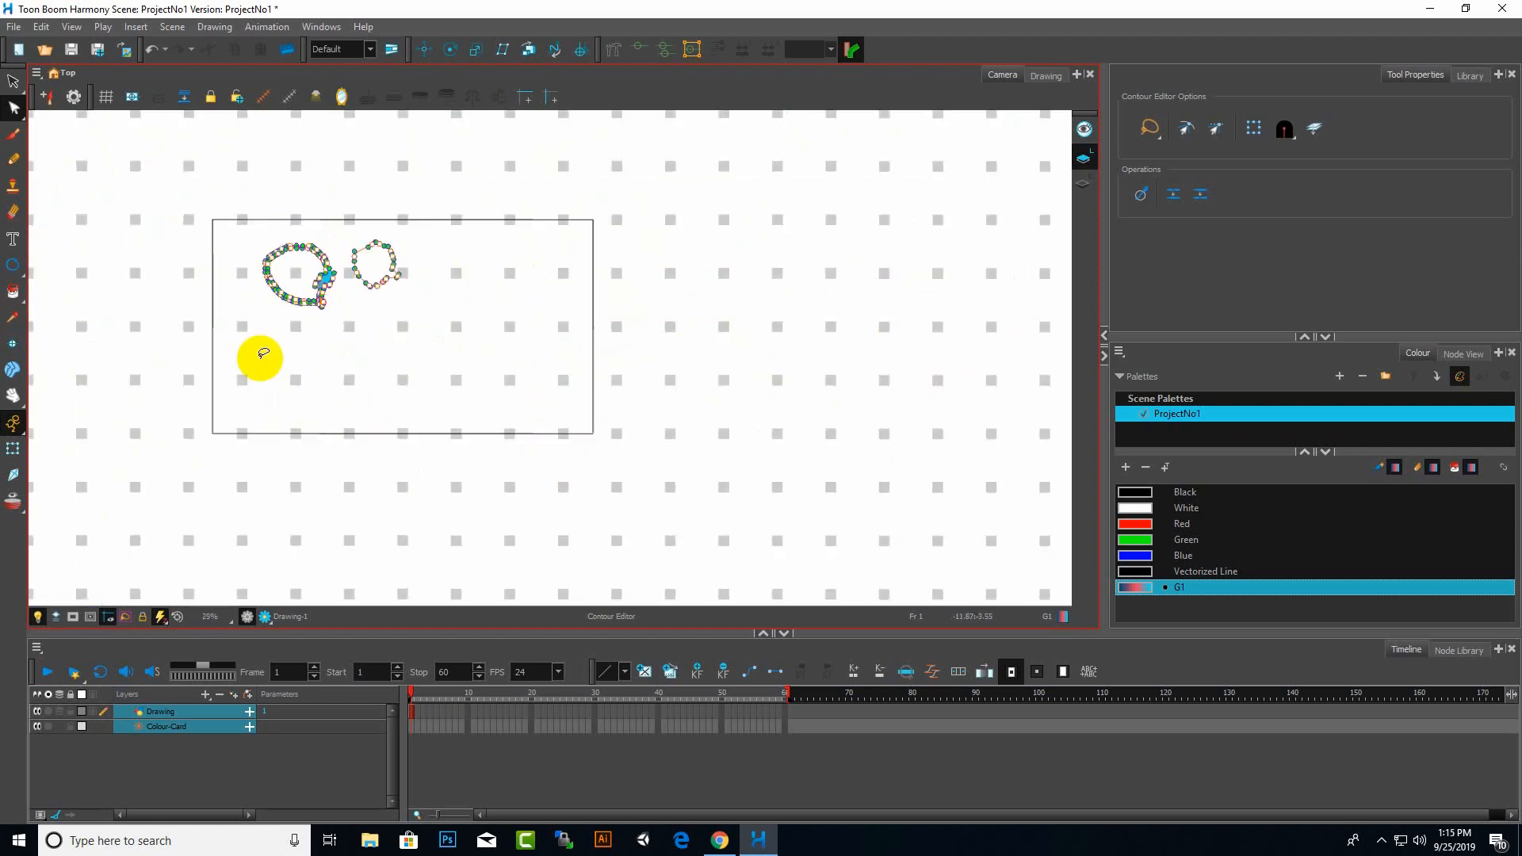
{"action": "mouse_move", "coordinate": [255, 353]}
{"action": "left_mouse_down"}
{"action": "mouse_move", "coordinate": [311, 366]}
{"action": "mouse_move", "coordinate": [432, 179]}
{"action": "mouse_move", "coordinate": [213, 290]}
{"action": "mouse_move", "coordinate": [289, 361]}
{"action": "left_mouse_up"}
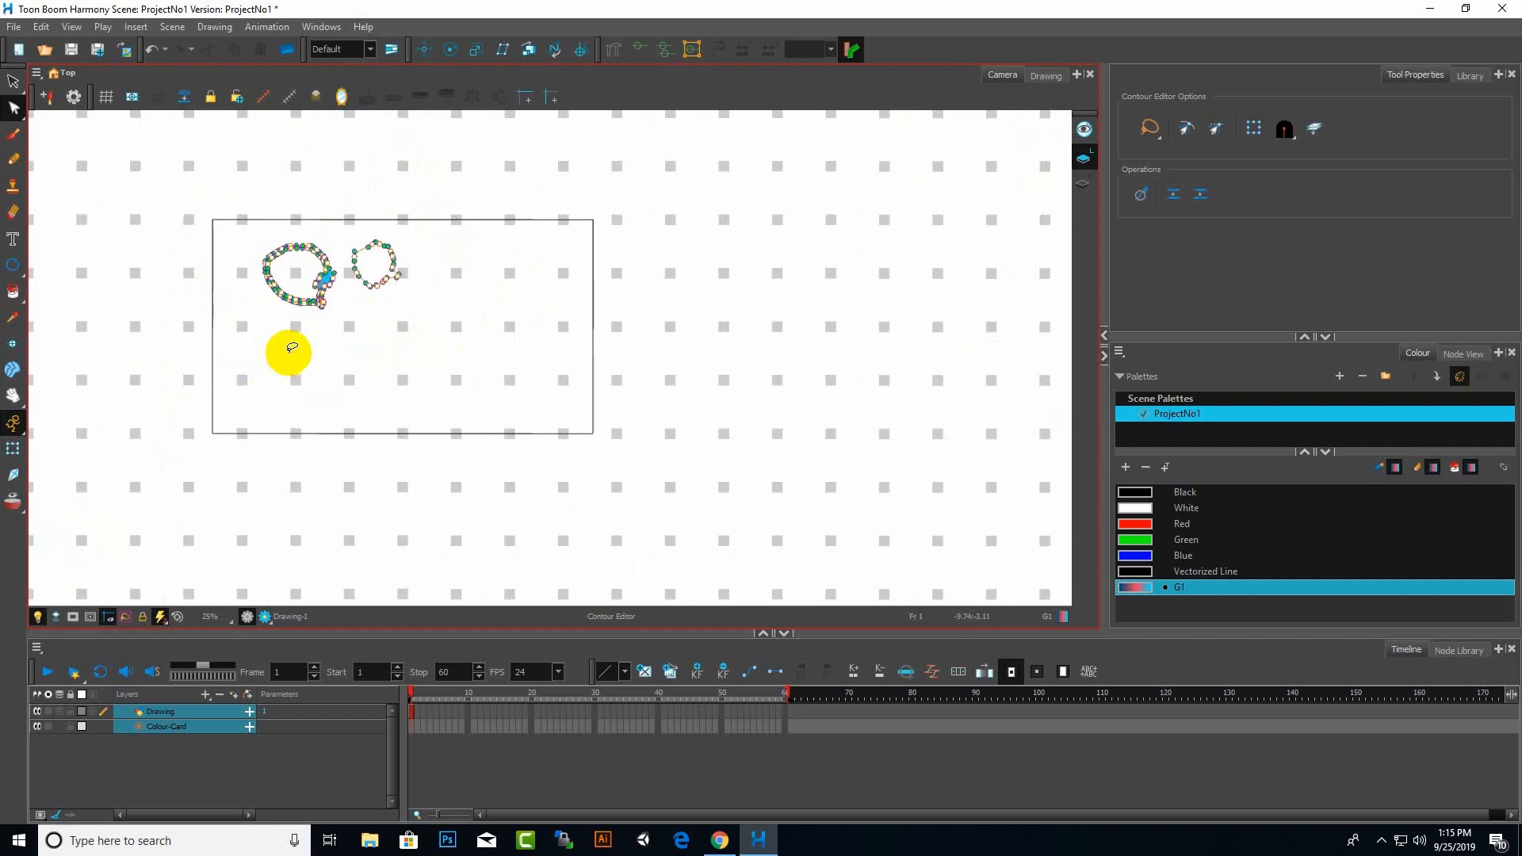